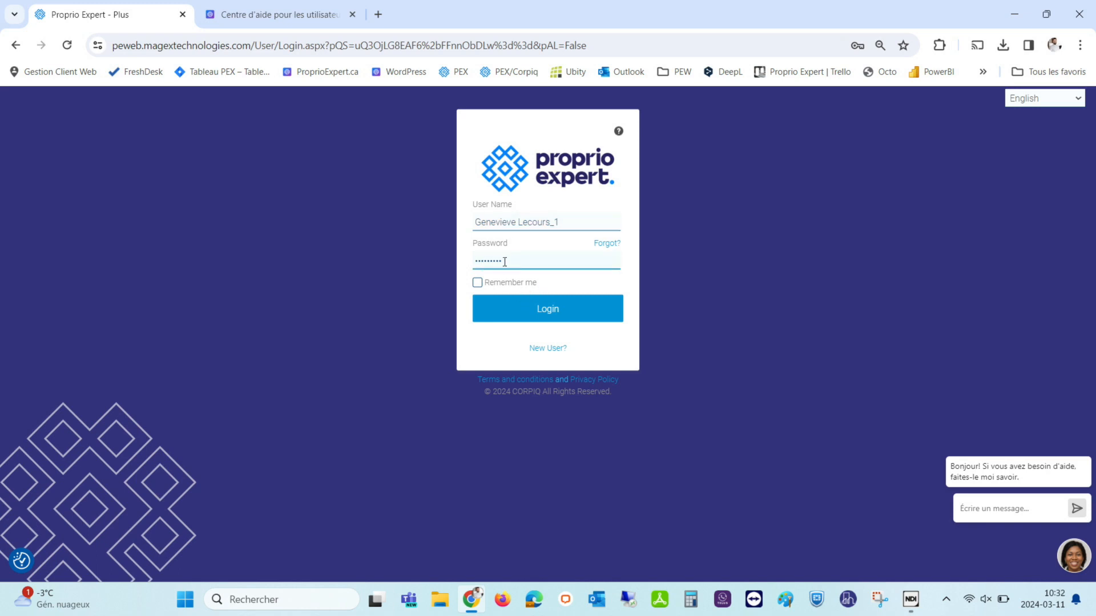
Submit the login credentials to sign in to Proprio Expert.
click(528, 304)
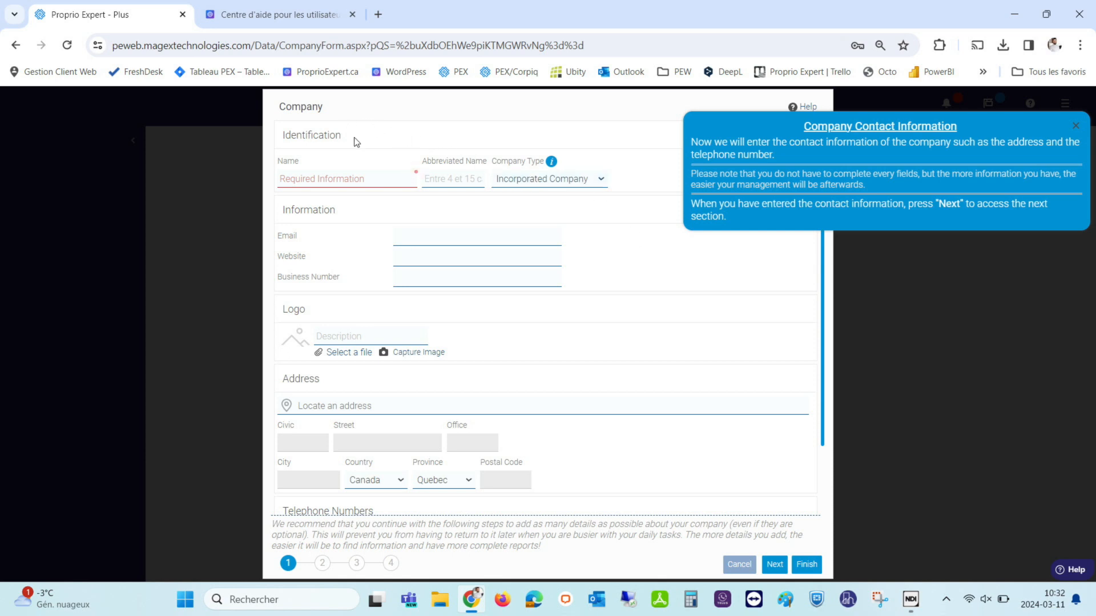
Set the company type to Other and enter the company name GD inc.
click(321, 179)
click(537, 179)
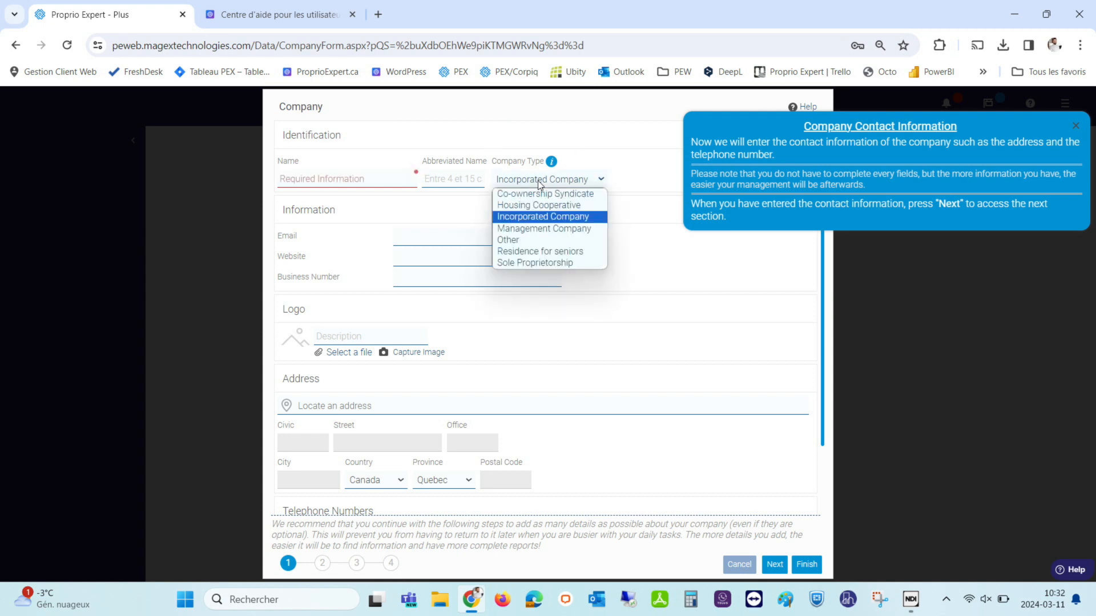
click(547, 241)
click(365, 177)
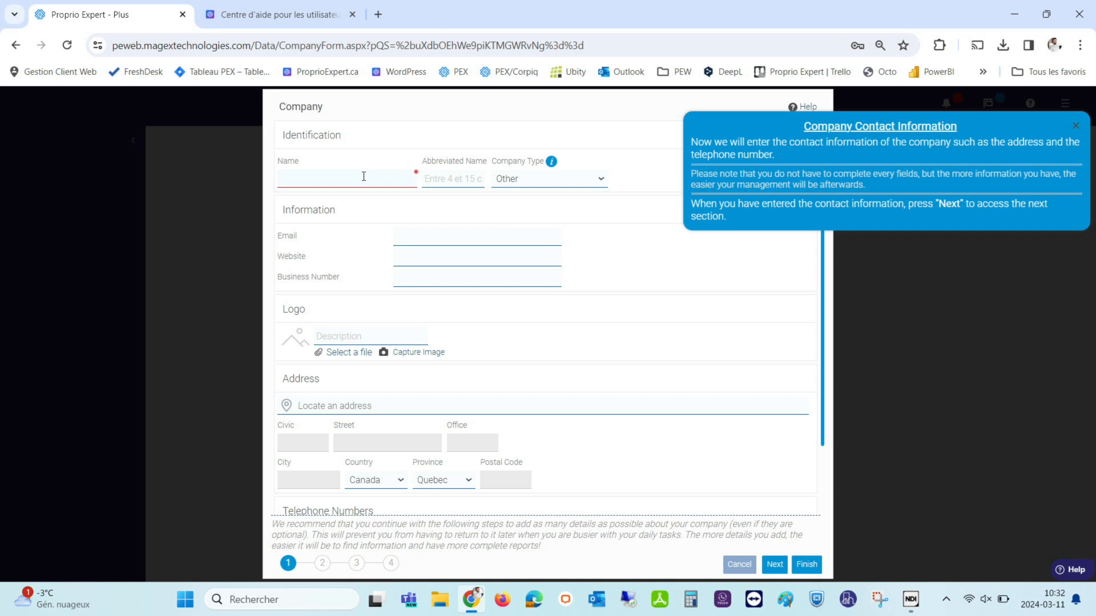
text(GD inc)
Fill in the company's Beauharnois street address from the Google suggestion.
click(317, 406)
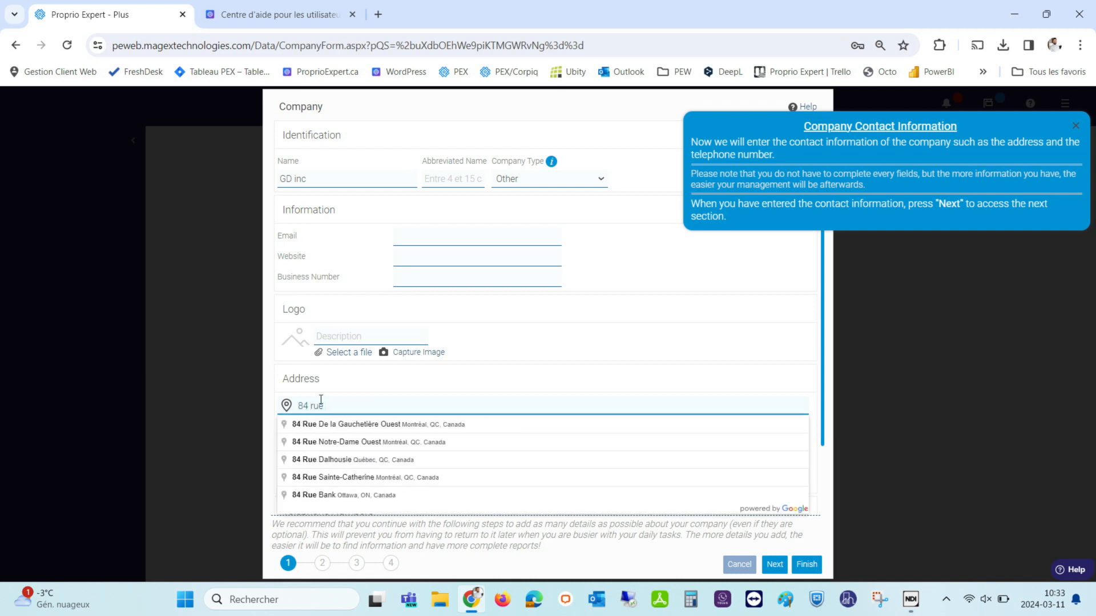
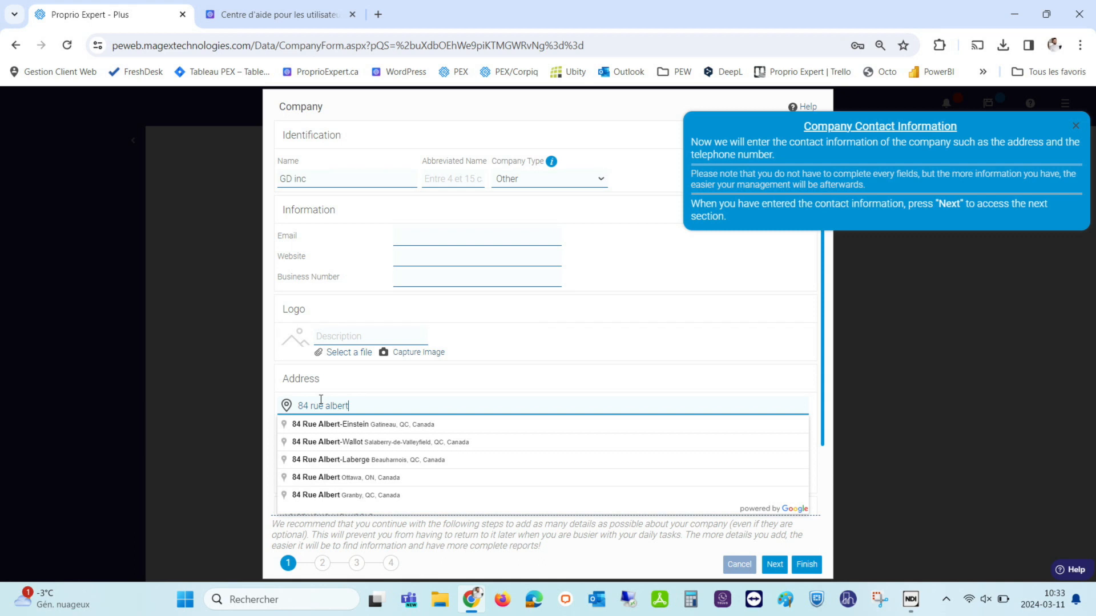
click(339, 462)
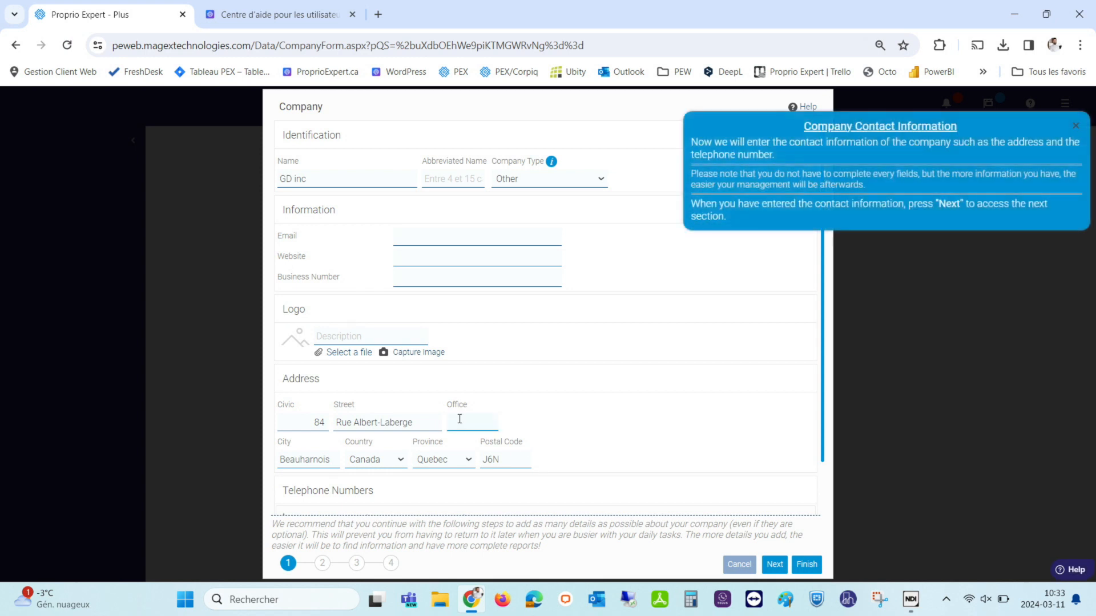
Add the company's telephone number with type Other and continue to accounting.
scroll(407, 448, down, 1)
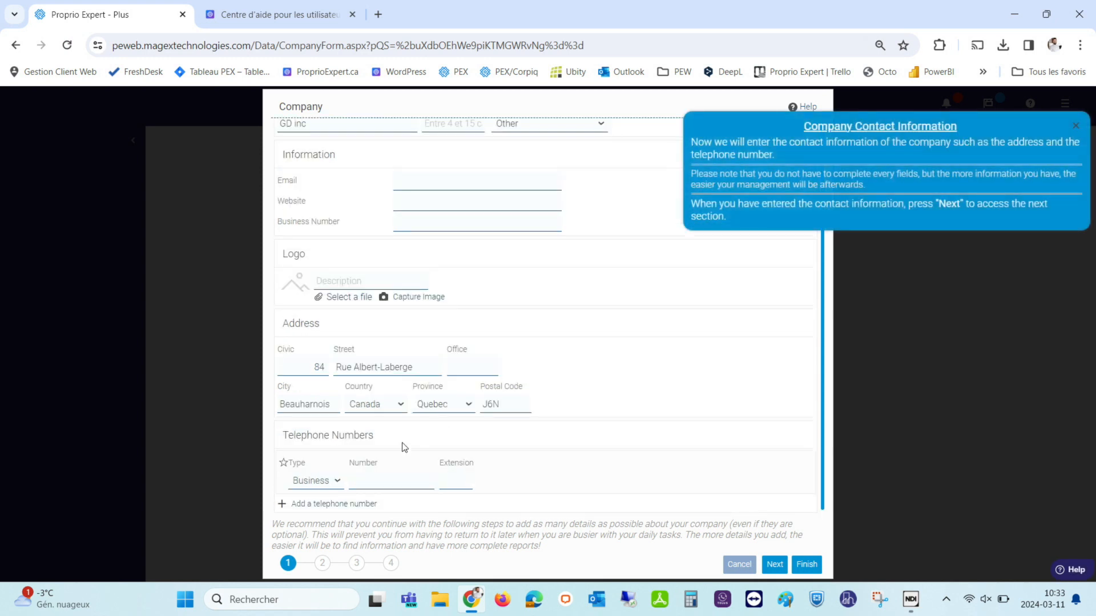
click(304, 481)
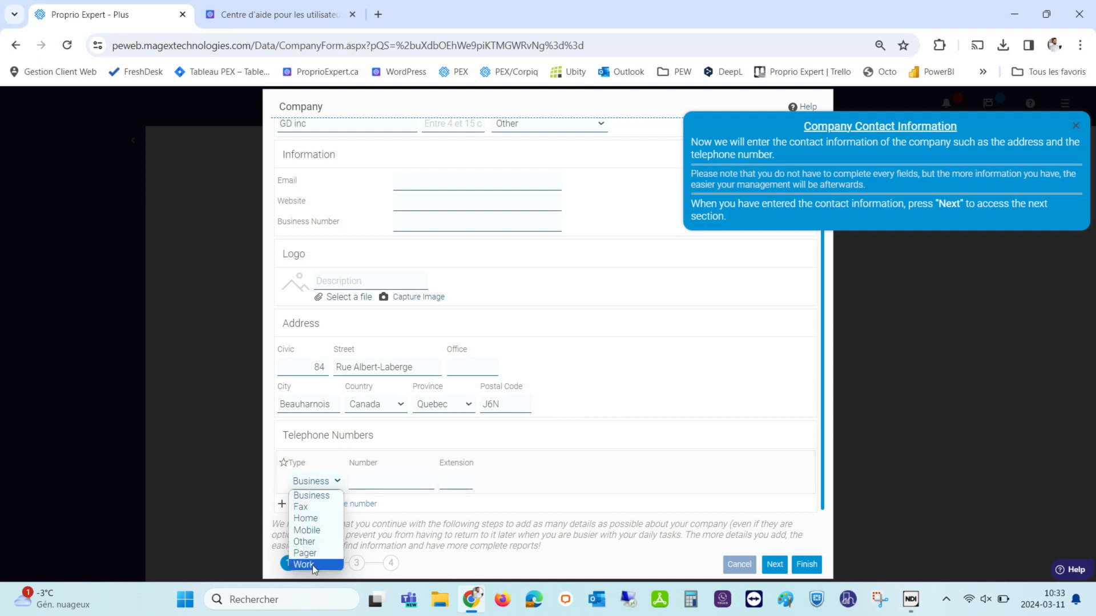
click(318, 541)
click(355, 477)
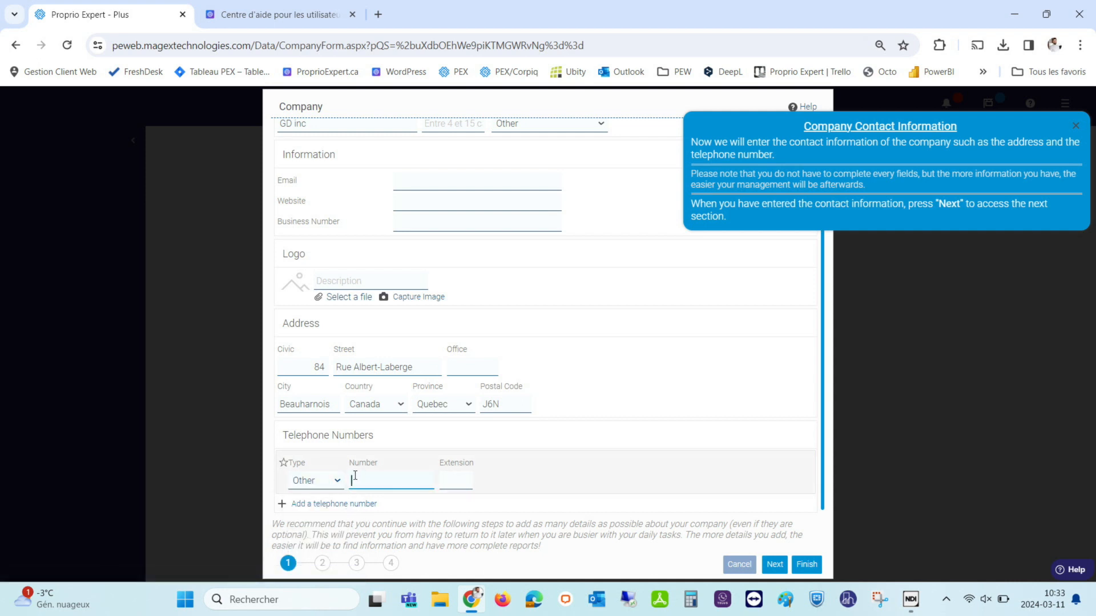
text(819-555-5555)
click(323, 564)
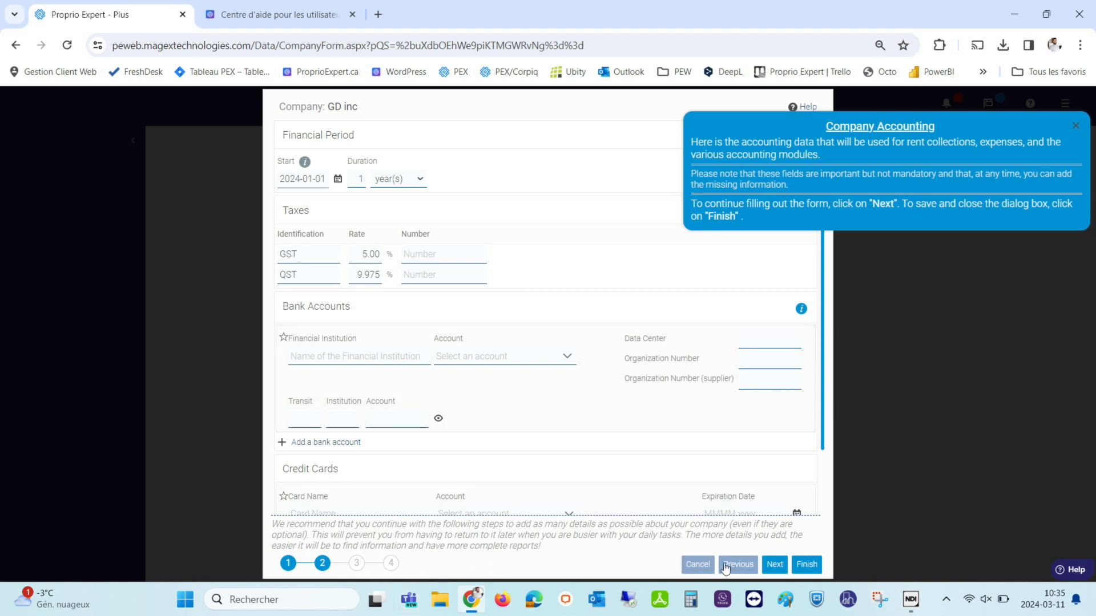
Finish the company form to save GD inc.
click(806, 565)
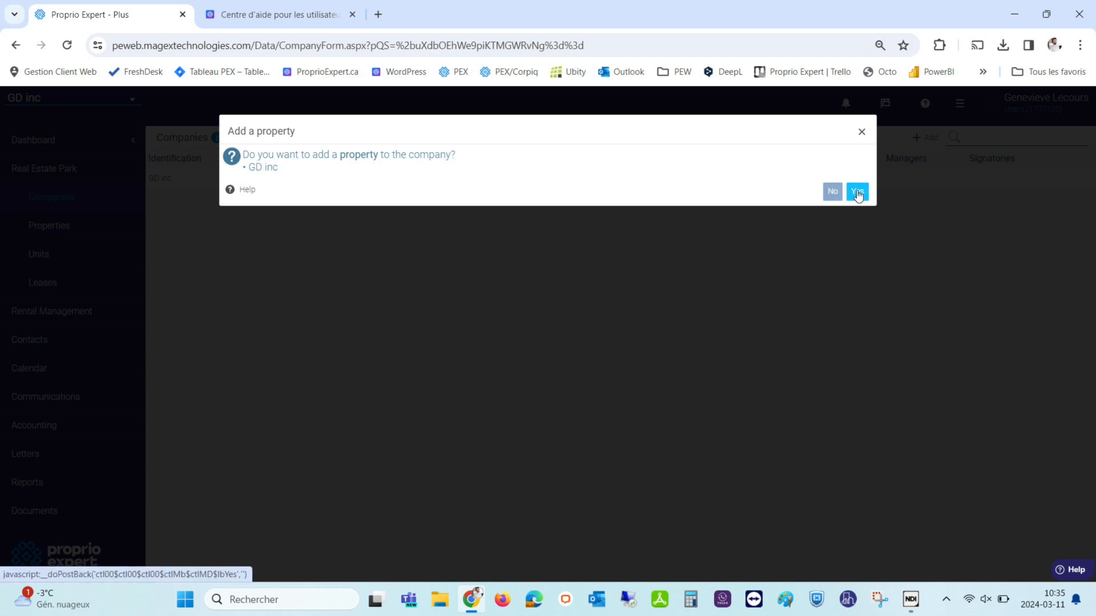
Agree to add a property to GD inc and fill its Terrebonne address from suggestions.
click(858, 193)
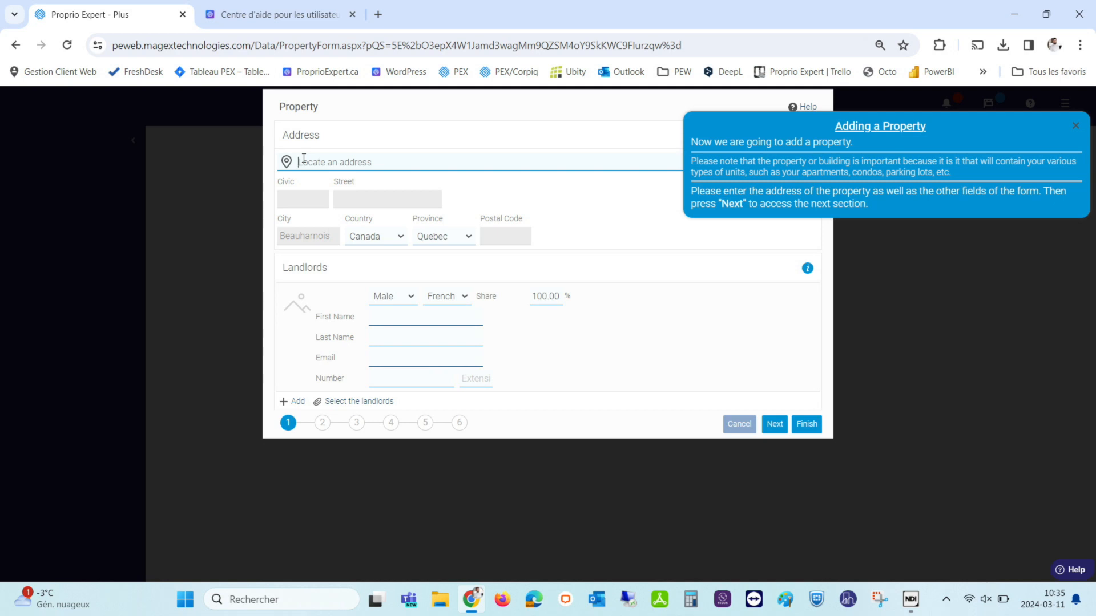
text(56)
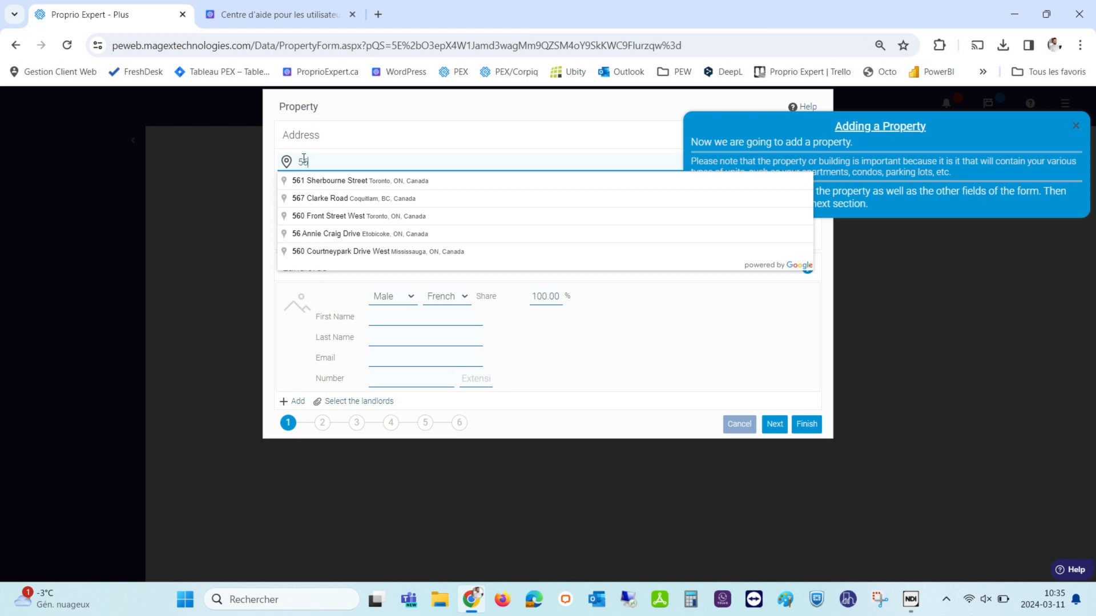
key(BackSpace)
key(BackSpace)
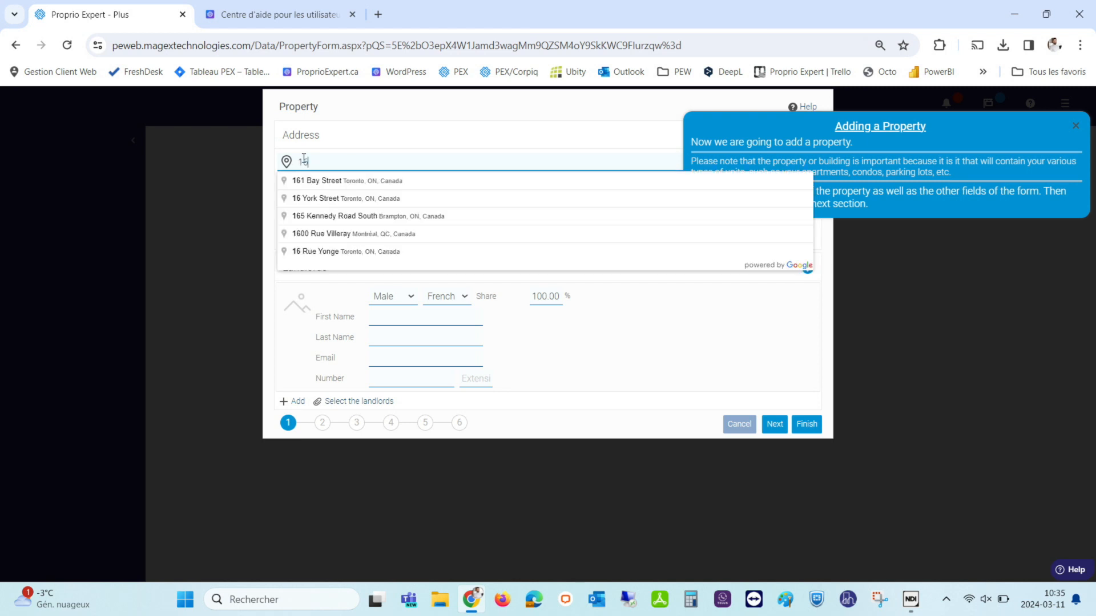
click(372, 197)
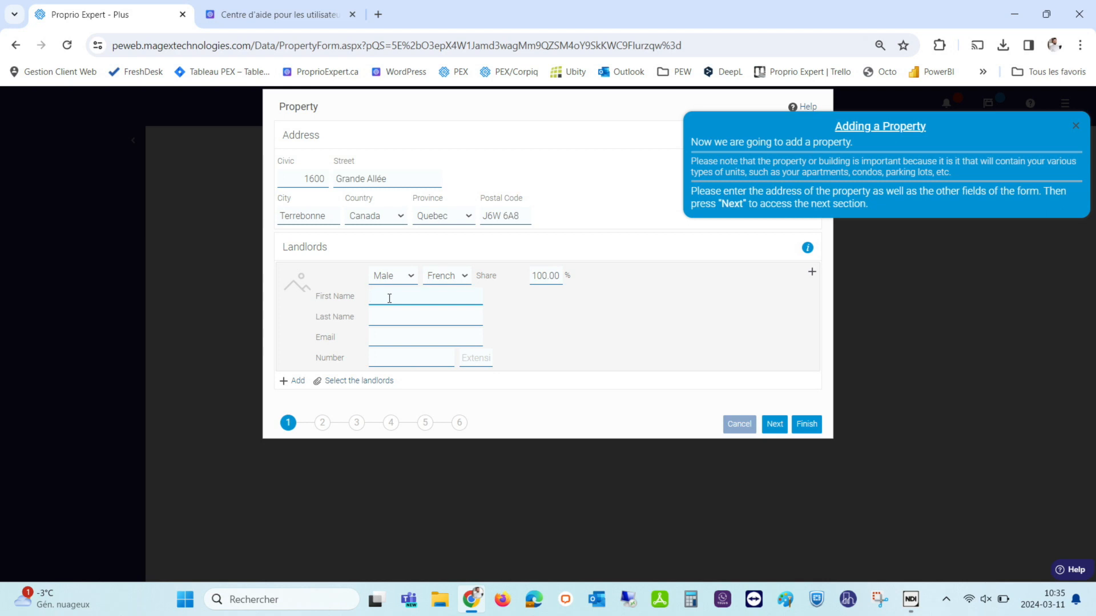
Enter the landlord's first name, last name and e-mail, then open their contact details.
click(384, 317)
click(386, 335)
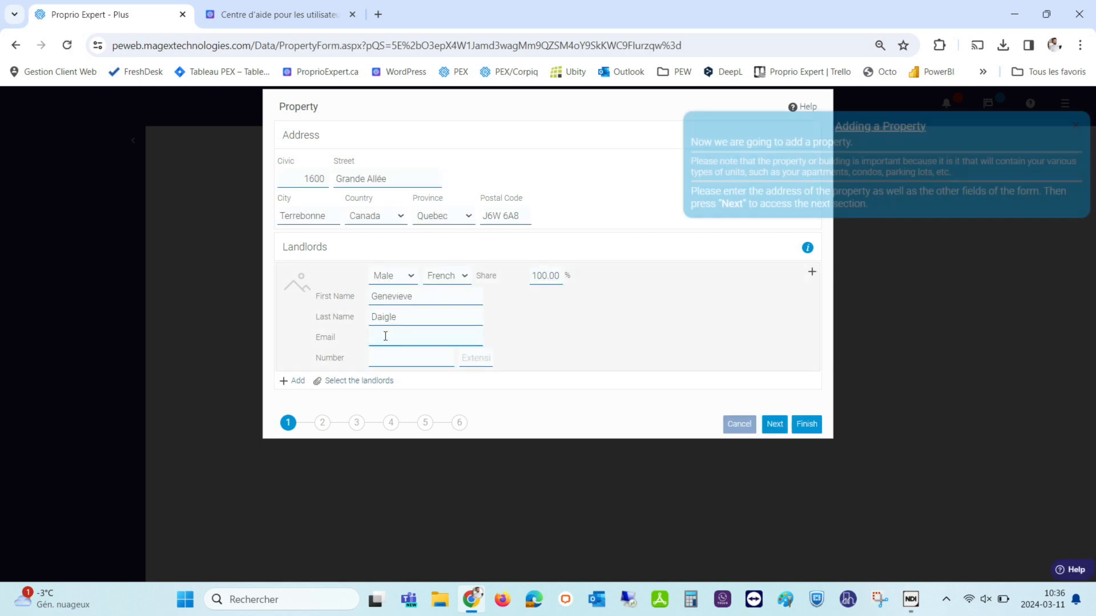
click(394, 359)
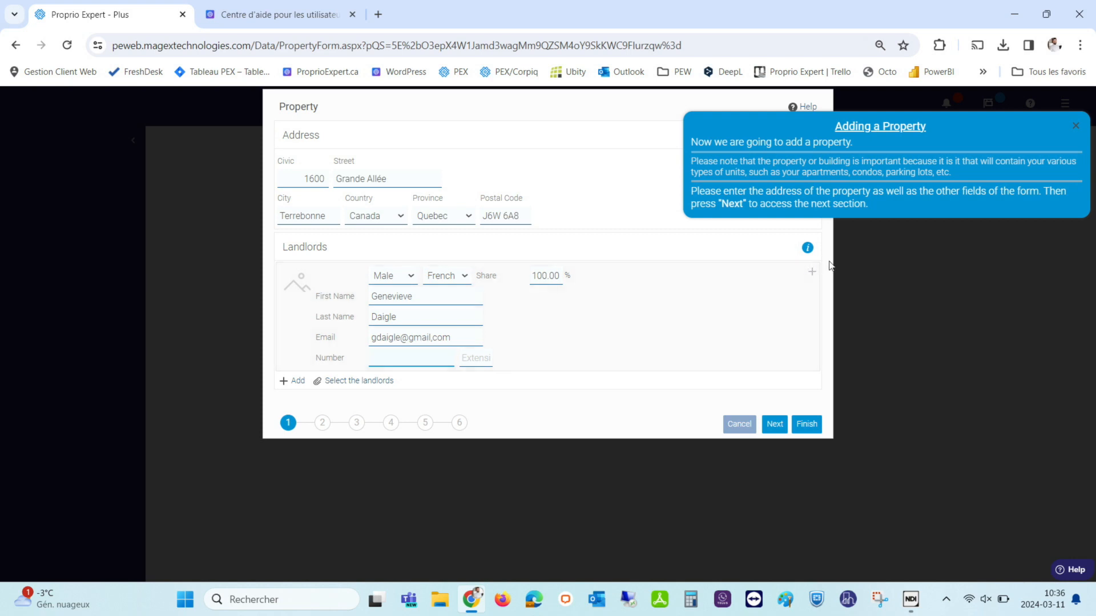
click(812, 275)
click(775, 272)
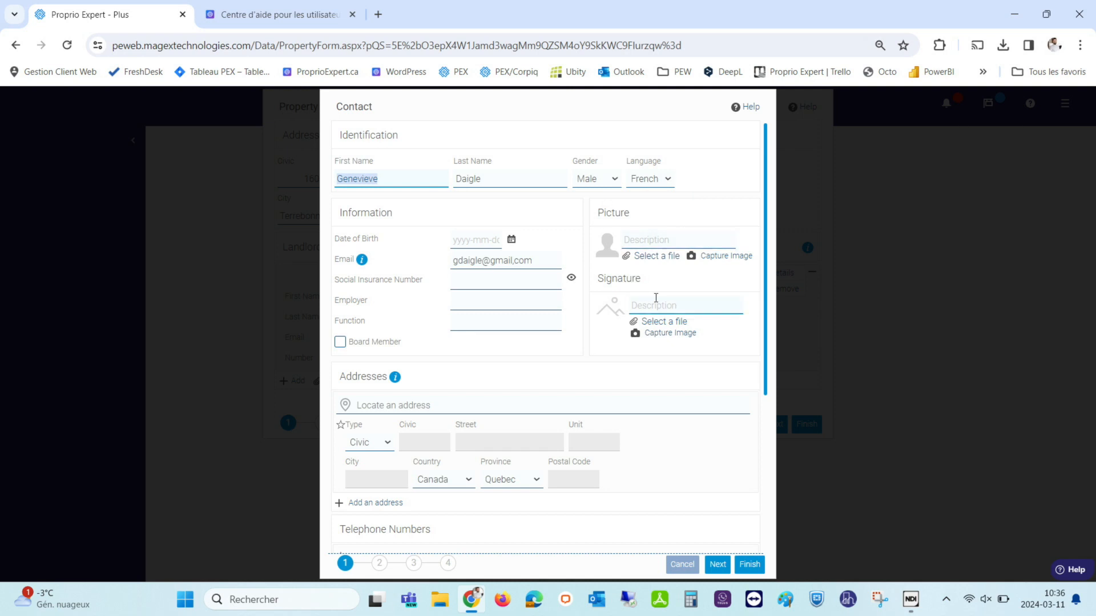
Fill the landlord's Toronto address from the suggestions and attempt to save the contact.
click(368, 405)
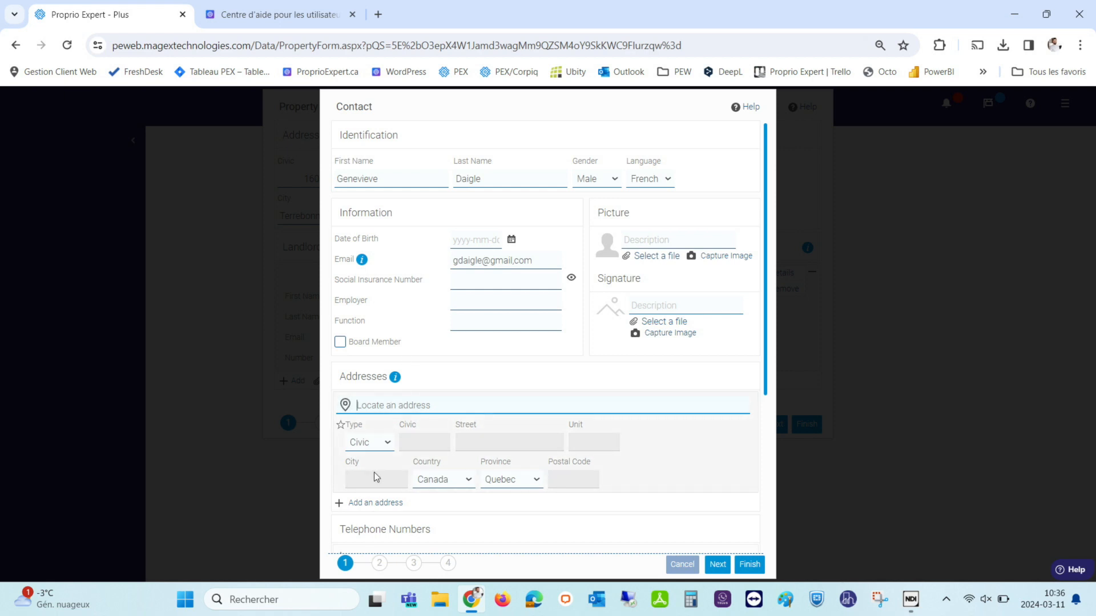
text(56)
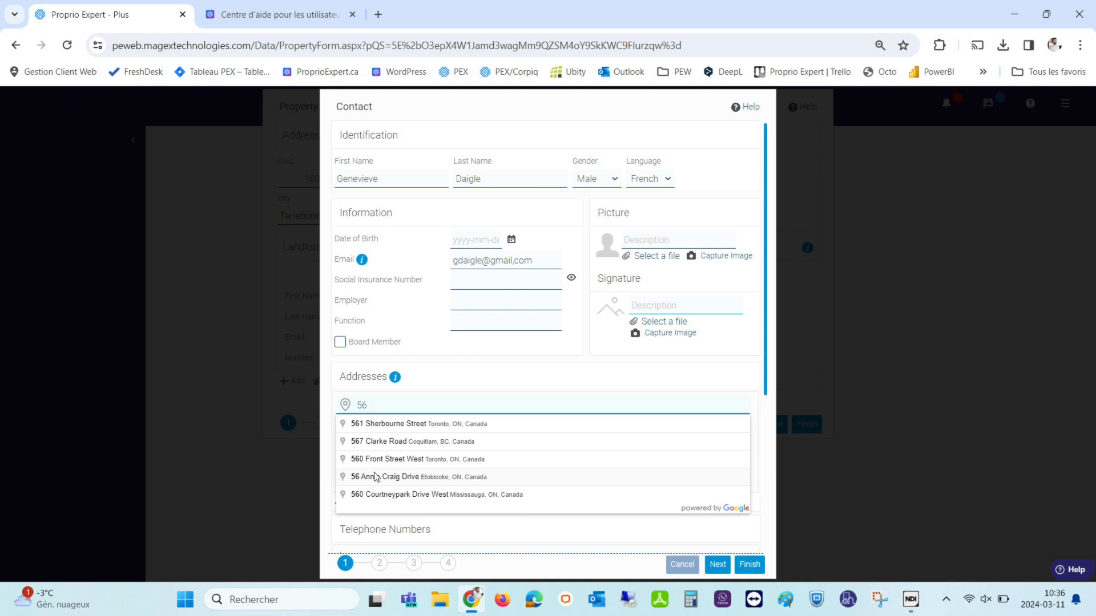
click(464, 465)
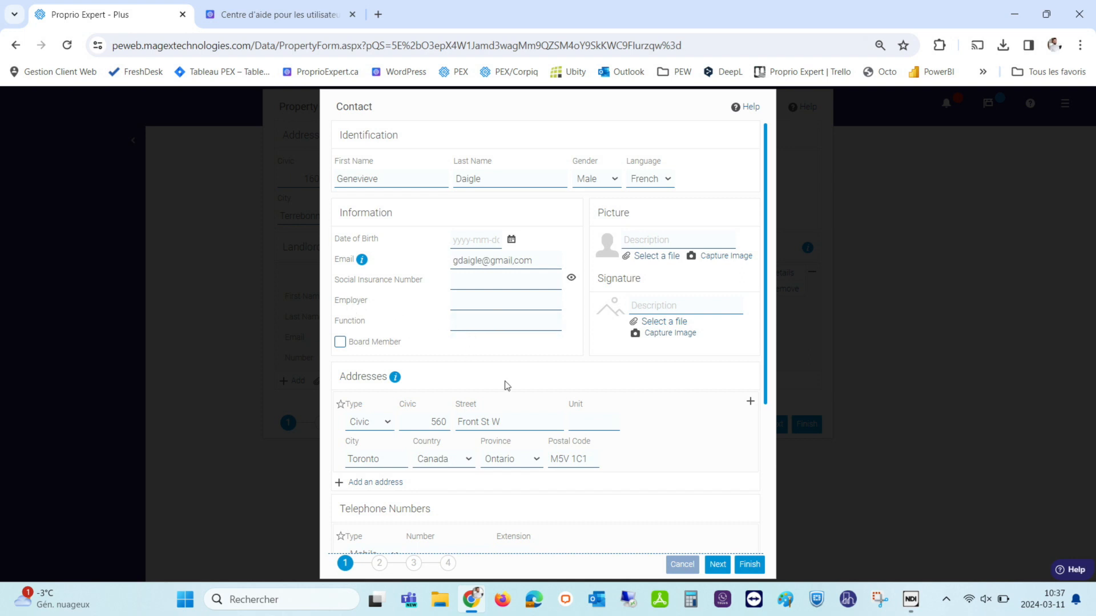
scroll(388, 514, down, 3)
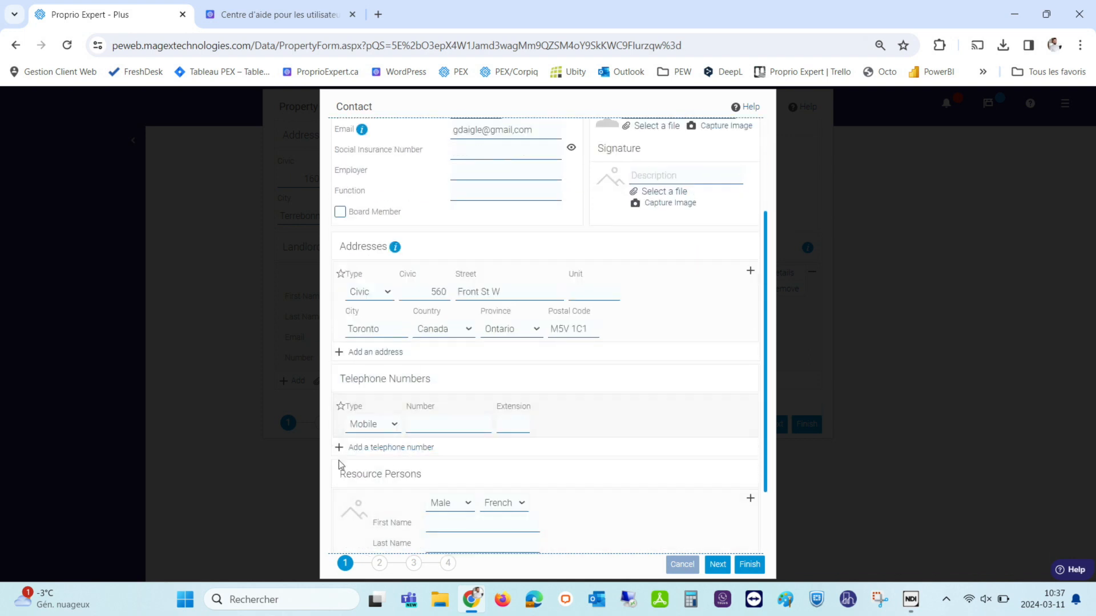
scroll(445, 468, down, 1)
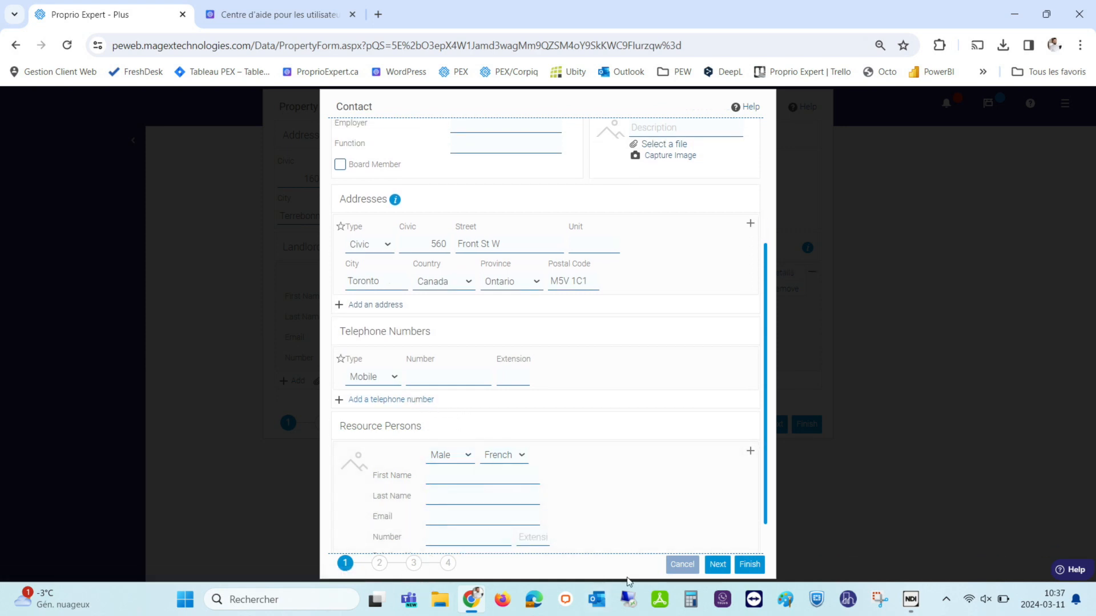
click(741, 569)
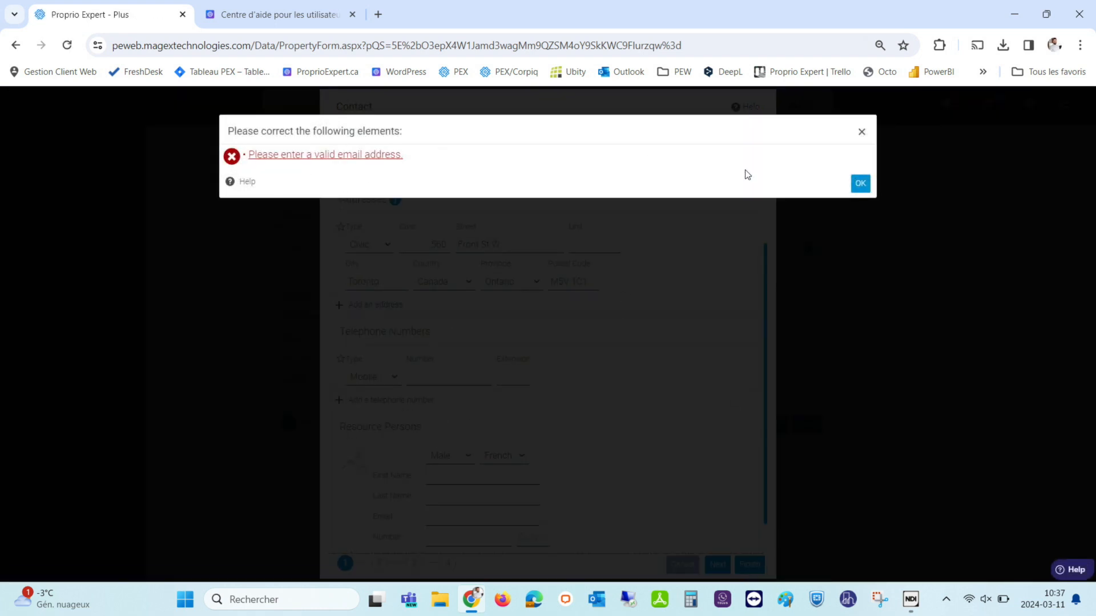
Fix the landlord's e-mail by replacing the comma with a dot and save the contact.
click(860, 183)
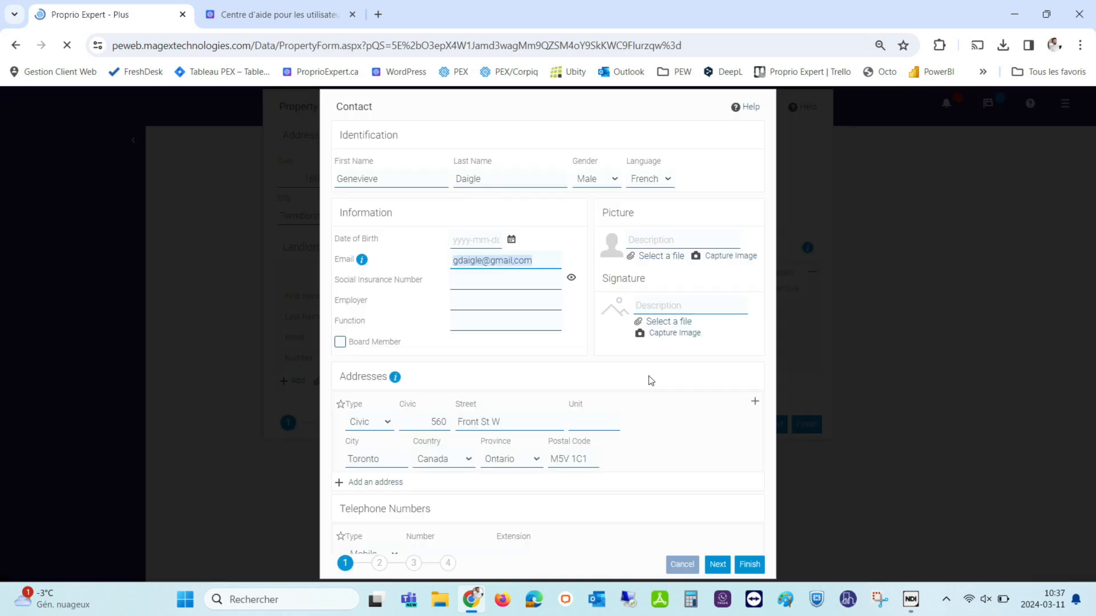
scroll(564, 300, down, 3)
scroll(564, 301, up, 3)
click(518, 256)
key(BackSpace)
text(.)
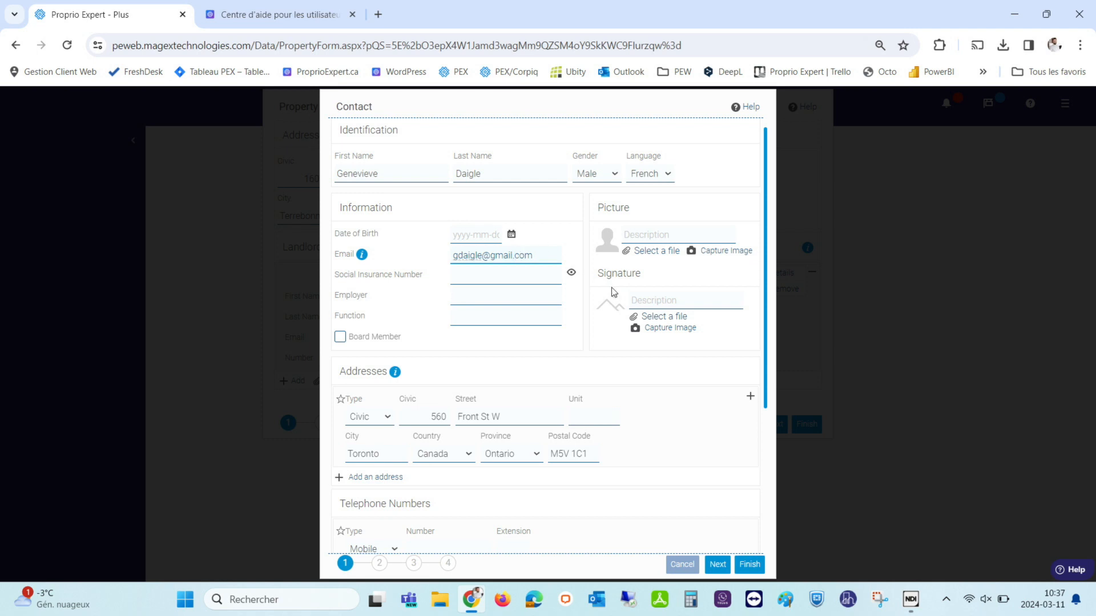
click(750, 564)
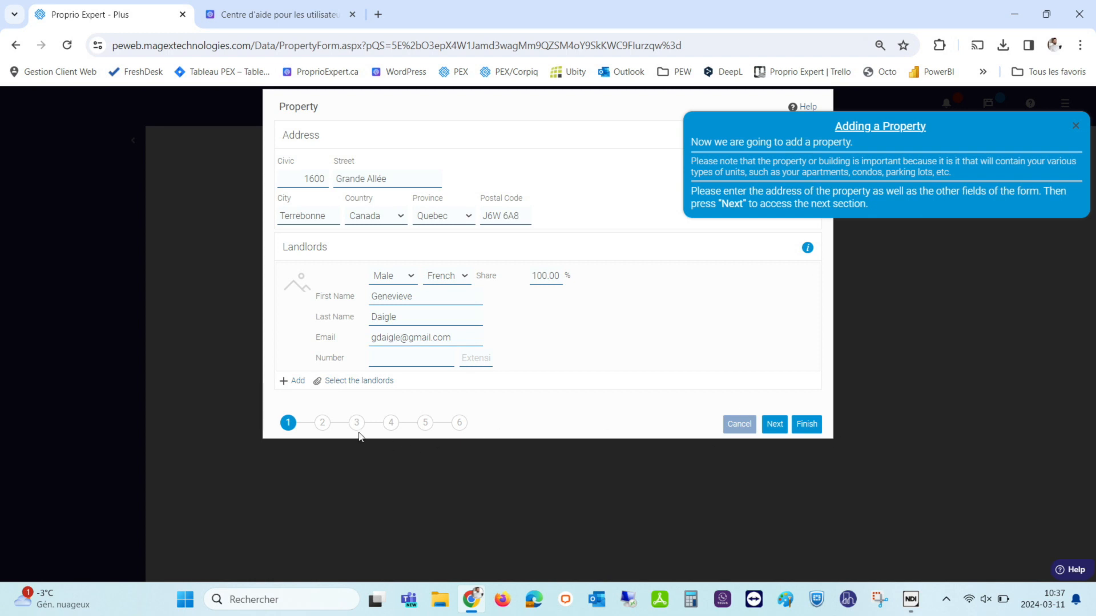
Advance through the property form and finish to save the Grande Allée property.
click(322, 423)
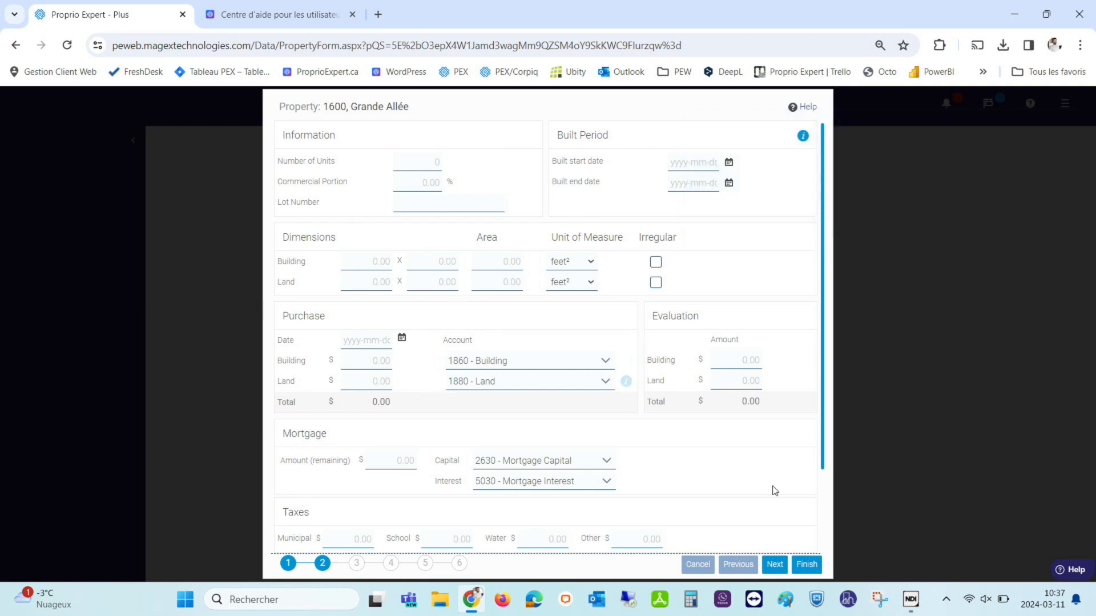
click(816, 570)
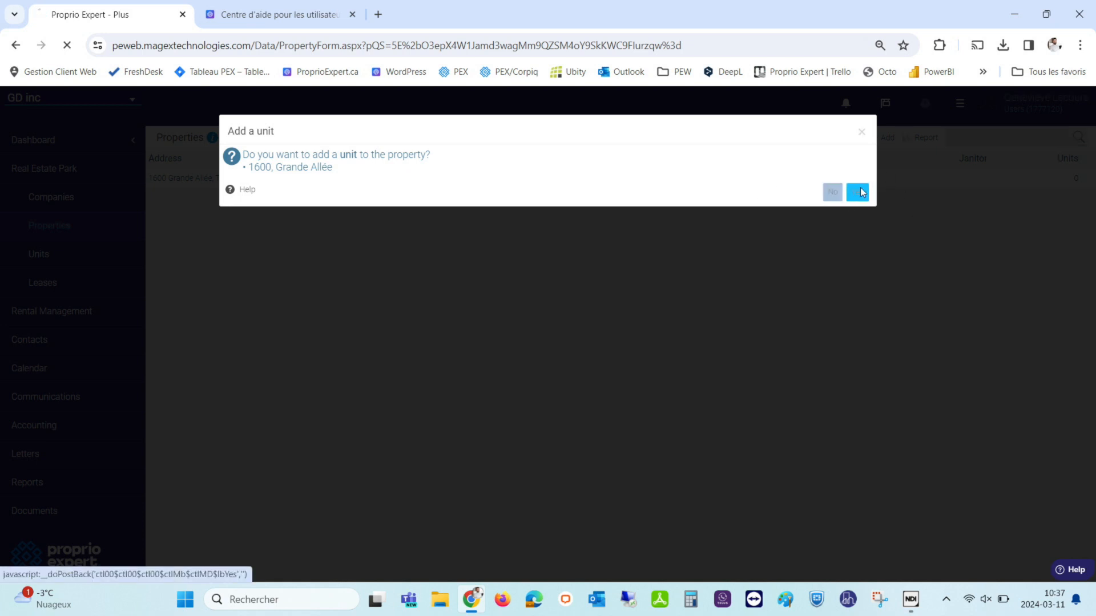
Accept adding a unit and keep Apartment as the unit type.
click(860, 192)
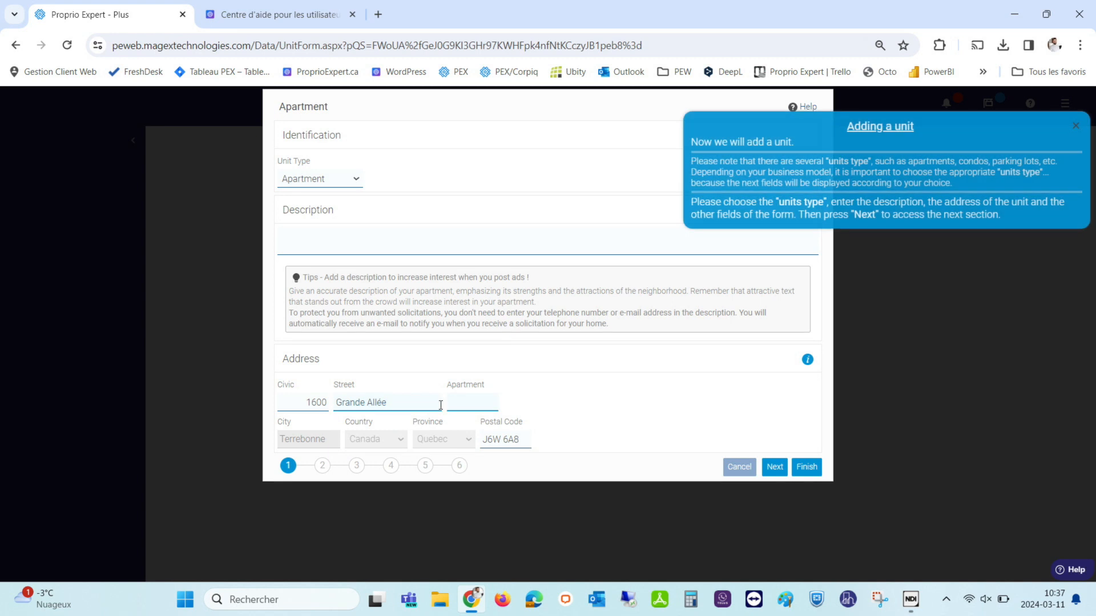
click(333, 180)
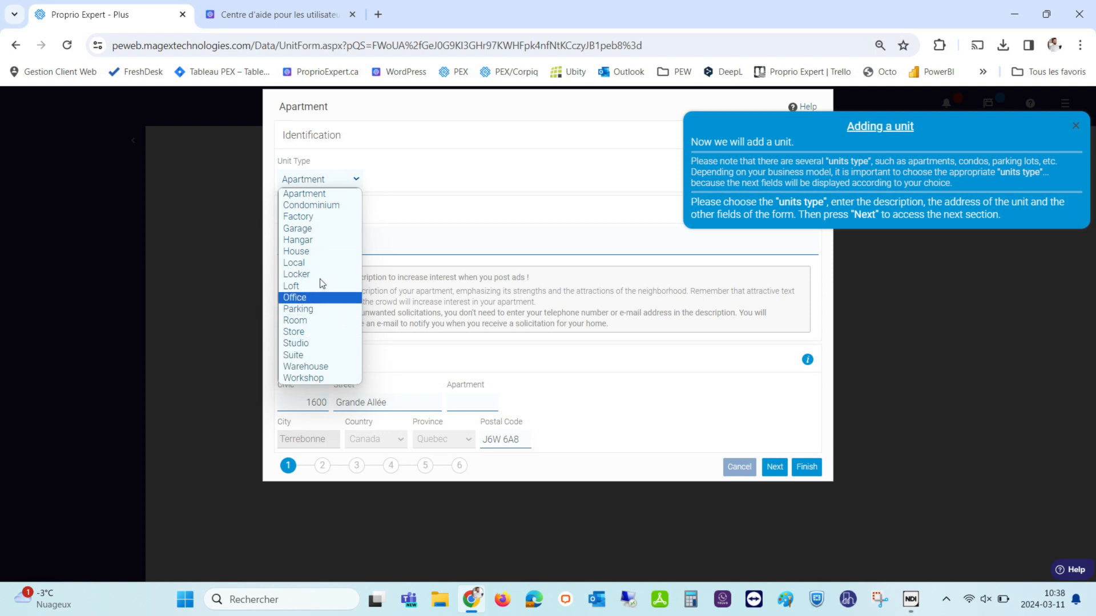
click(408, 169)
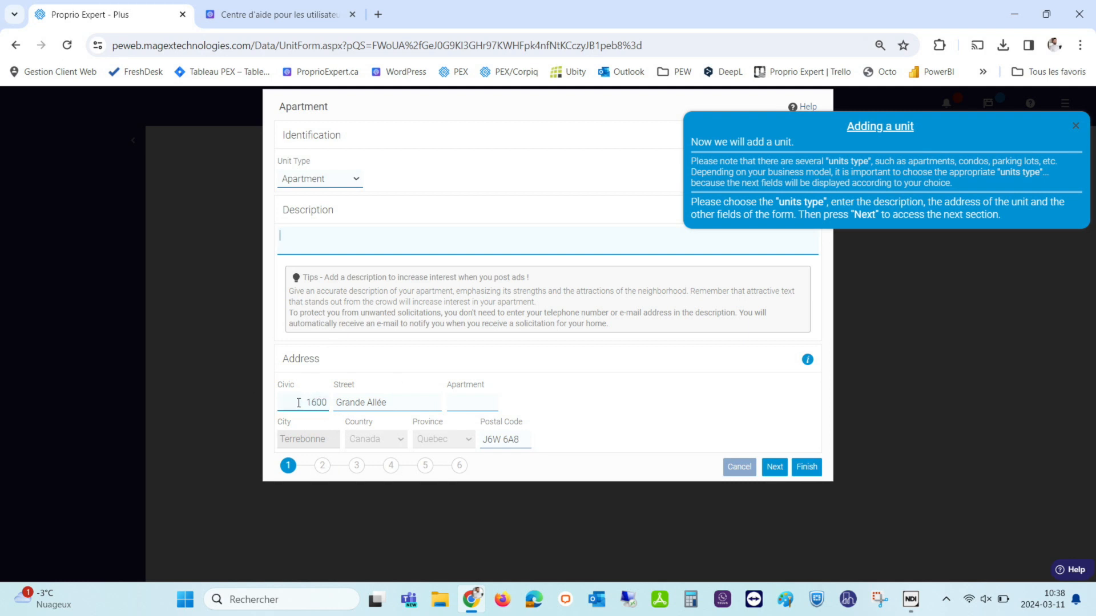
Enter apartment number 1 and correct the unit's civic number.
click(468, 406)
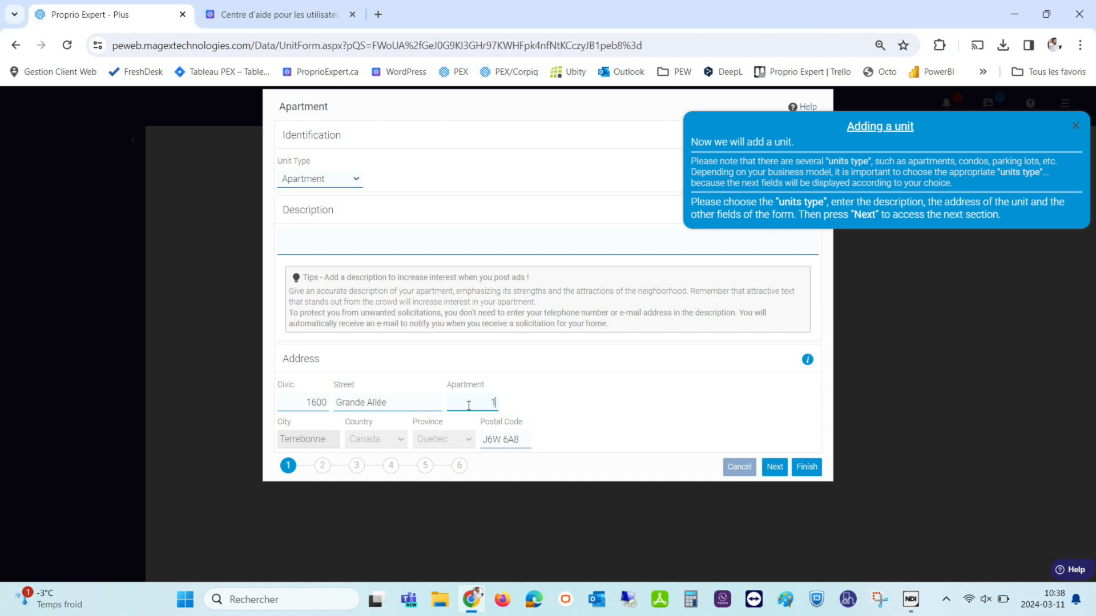
click(531, 403)
click(311, 401)
double_click(311, 401)
text(152)
click(600, 387)
double_click(309, 402)
text(16)
Give apartment 1 5½ rooms, 2 bedrooms and 2 bathrooms, then save the unit.
click(585, 394)
click(329, 469)
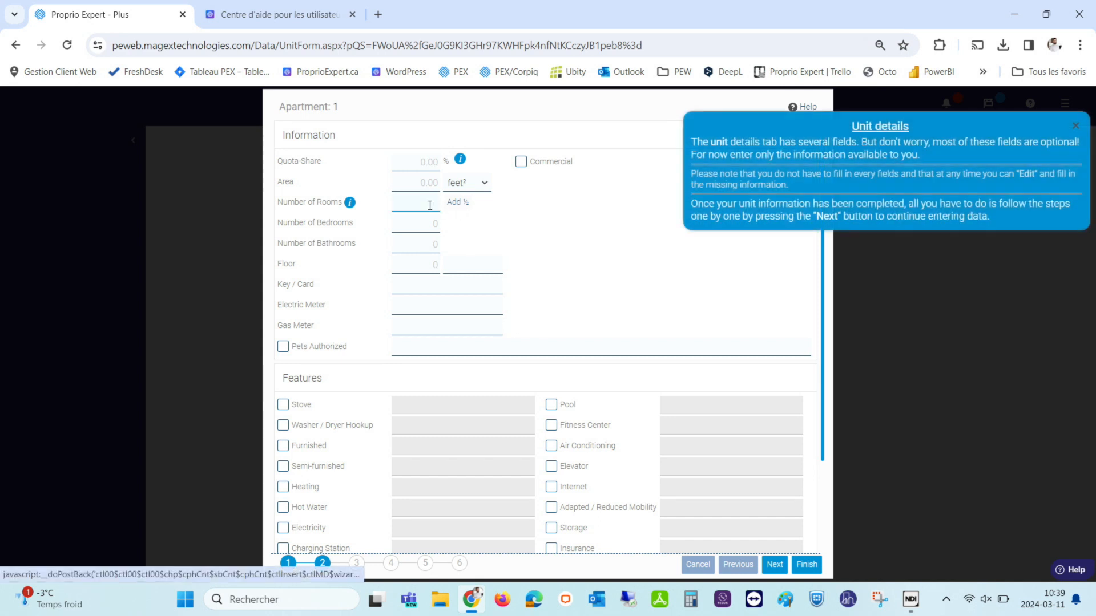
click(400, 205)
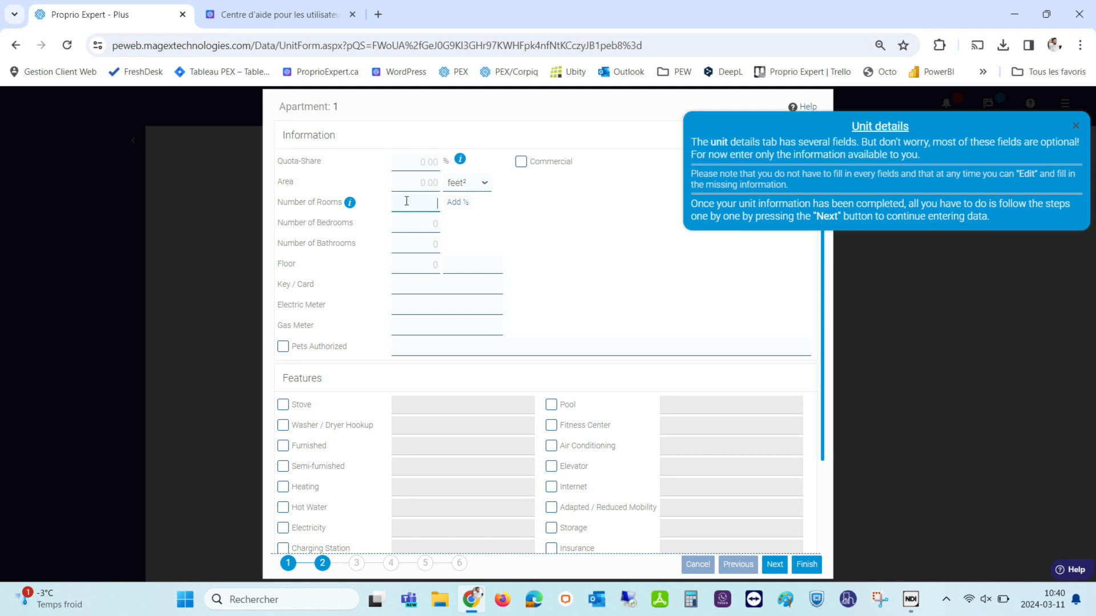
click(454, 205)
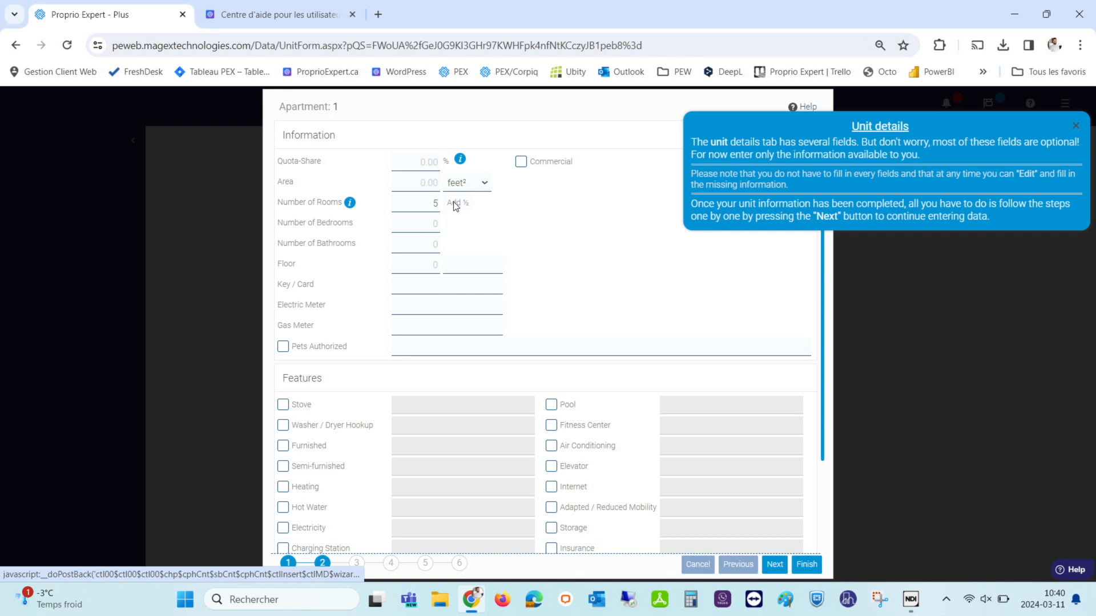
click(435, 224)
text(2)
click(434, 243)
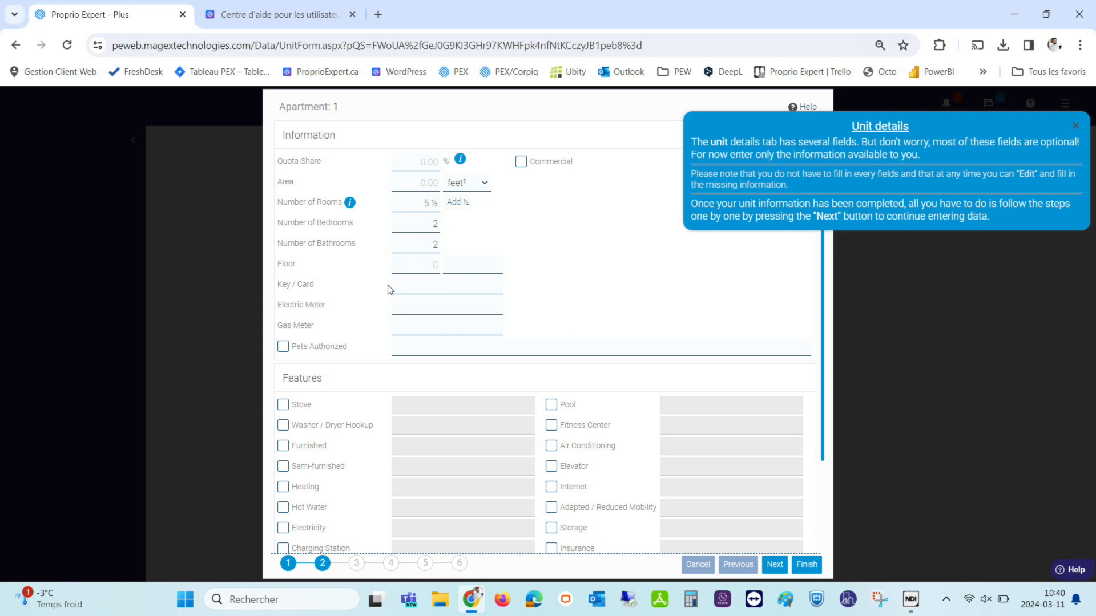
scroll(339, 342, down, 1)
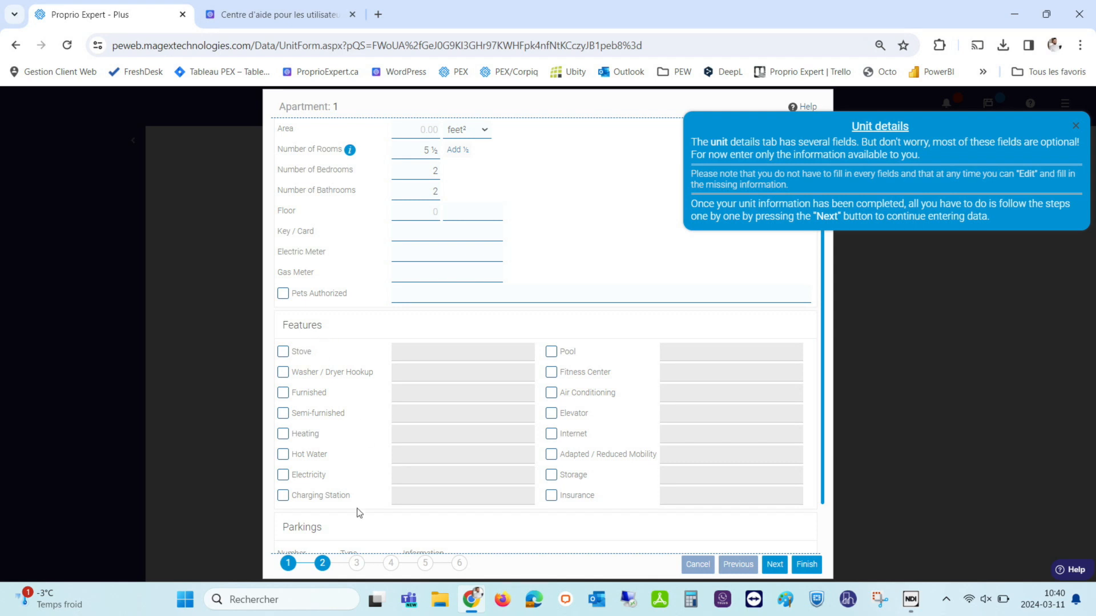
scroll(343, 507, down, 1)
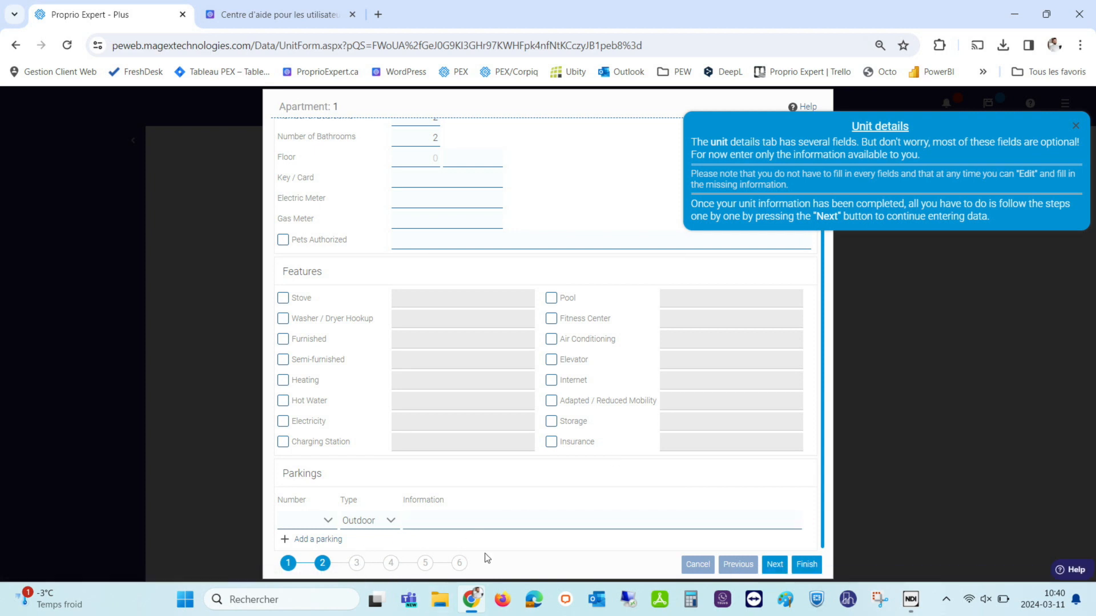
click(811, 565)
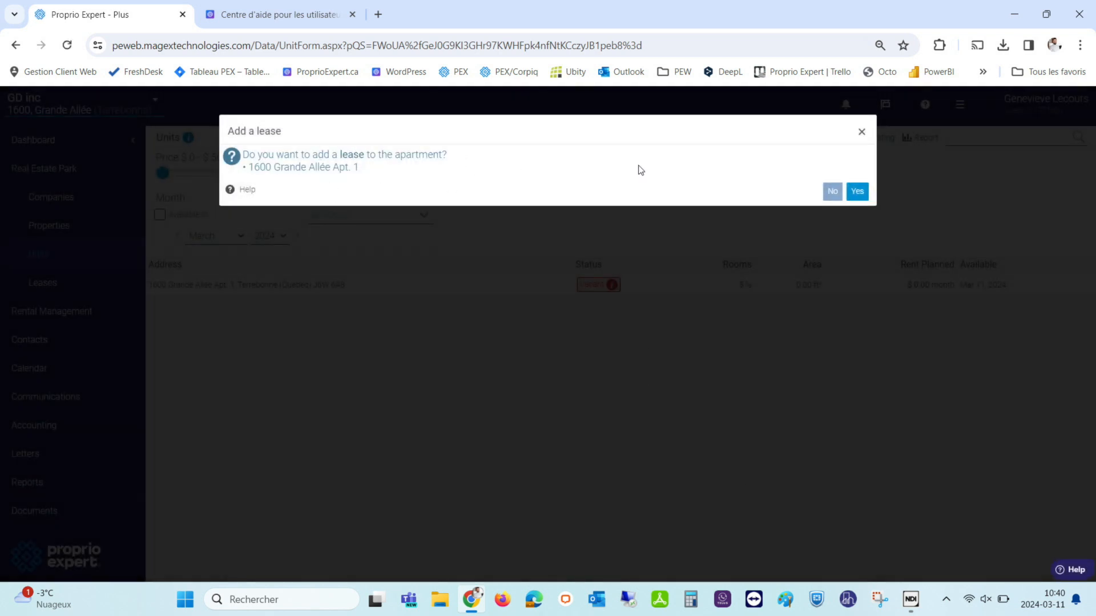
Accept adding a lease to the unit, keeping the first tenant as Male and French.
click(865, 195)
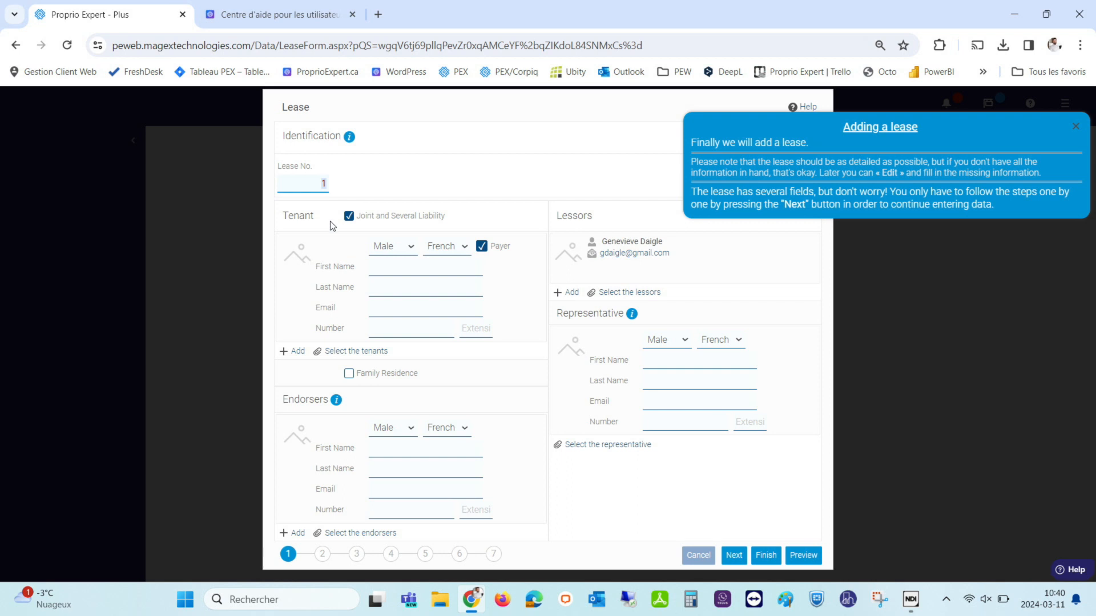
click(390, 247)
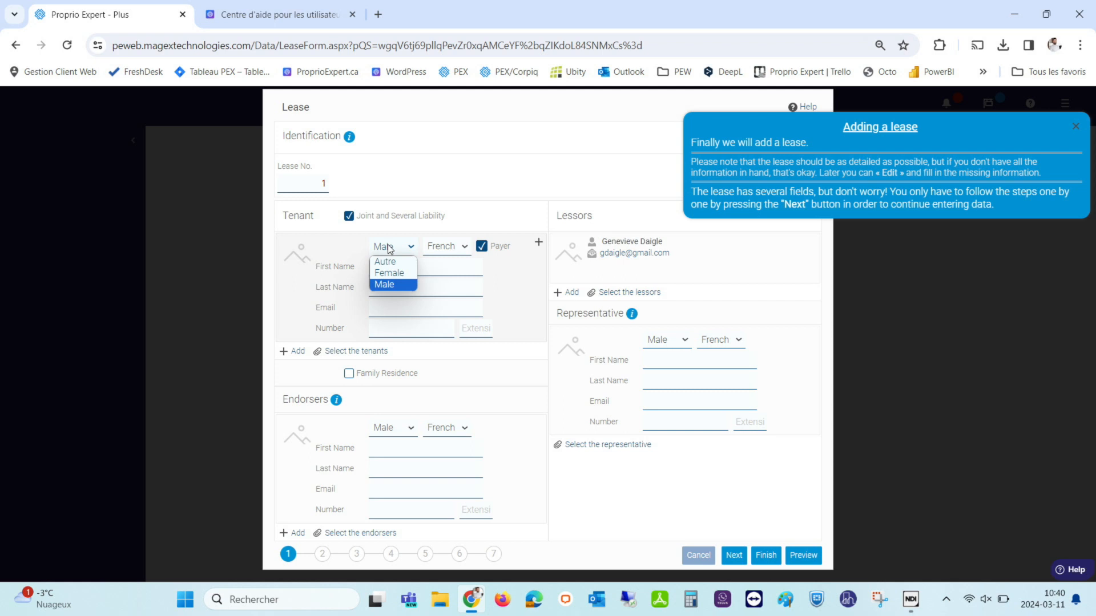
click(396, 248)
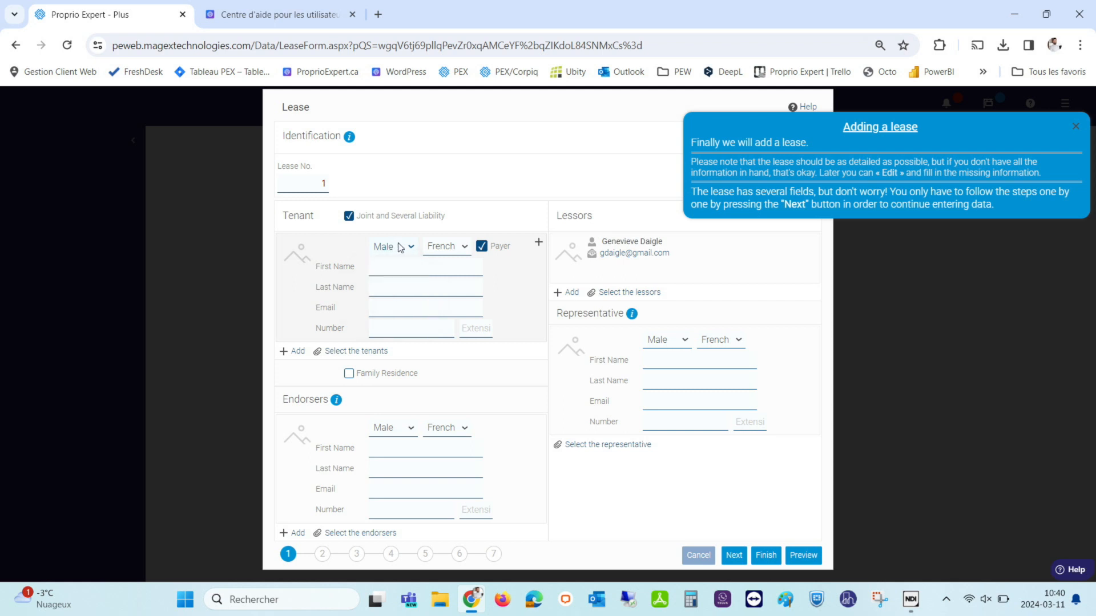
click(448, 248)
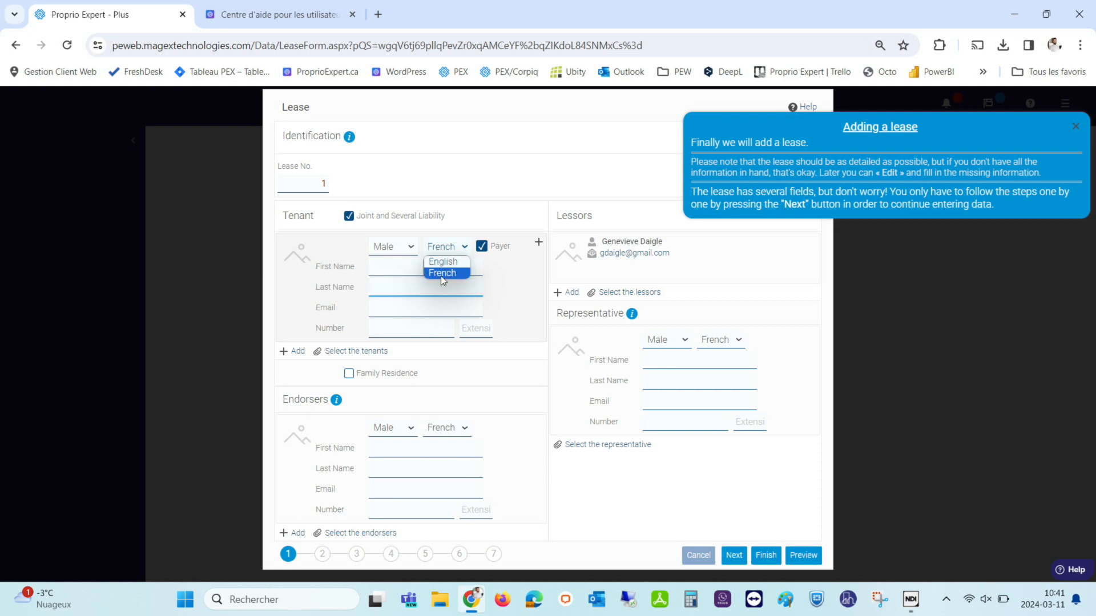
click(462, 273)
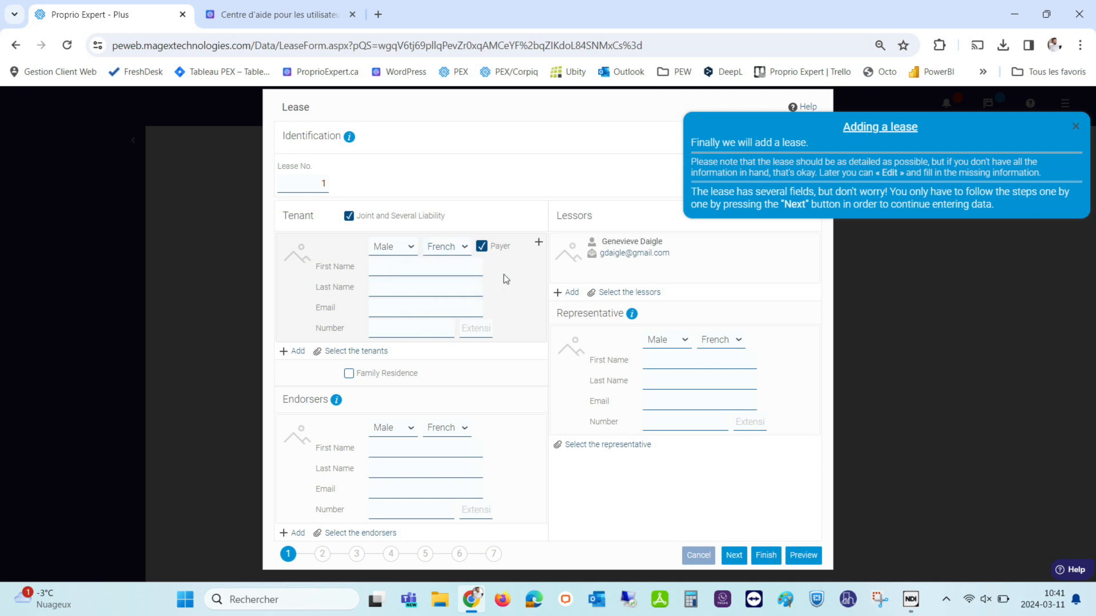
Enter the first tenant's last name and e-mail address, then add a second tenant entry.
click(389, 266)
click(387, 286)
key(Caps_Lock)
text(Tremblay)
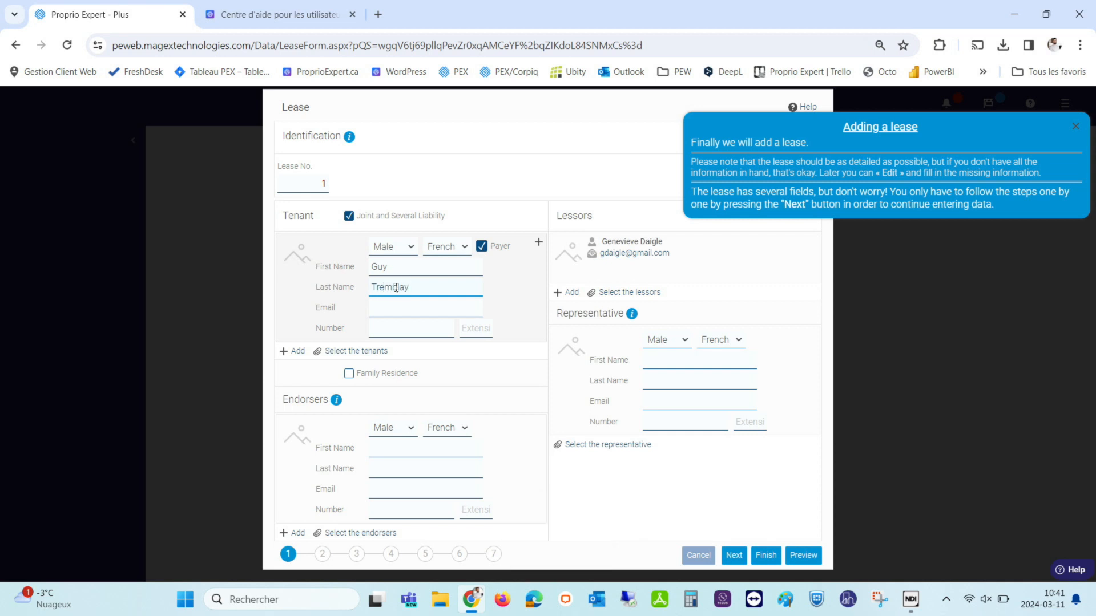
click(372, 313)
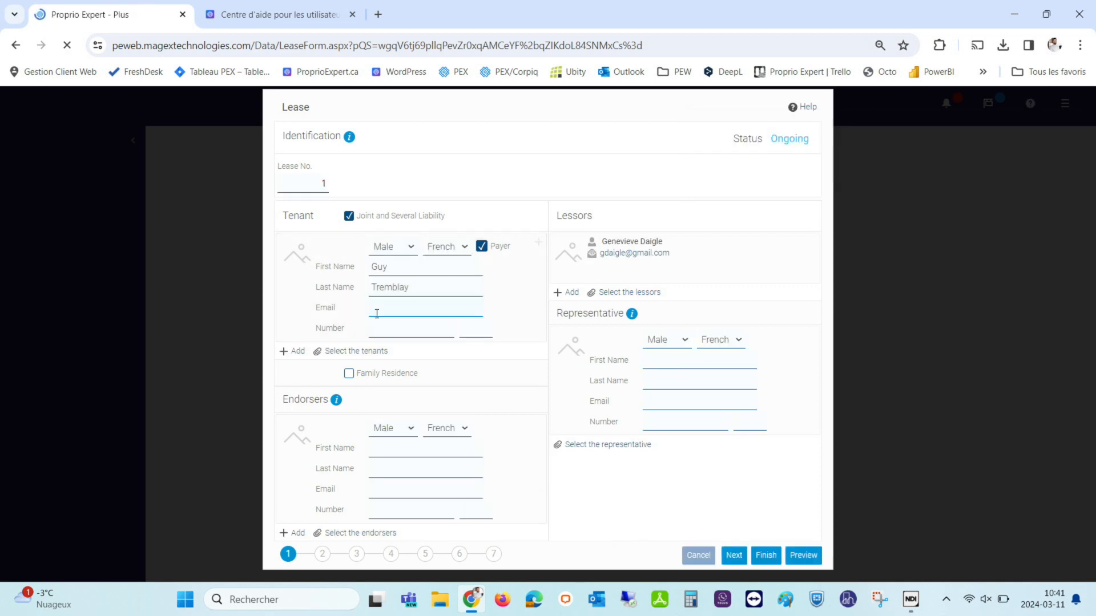
click(394, 271)
click(392, 286)
click(381, 301)
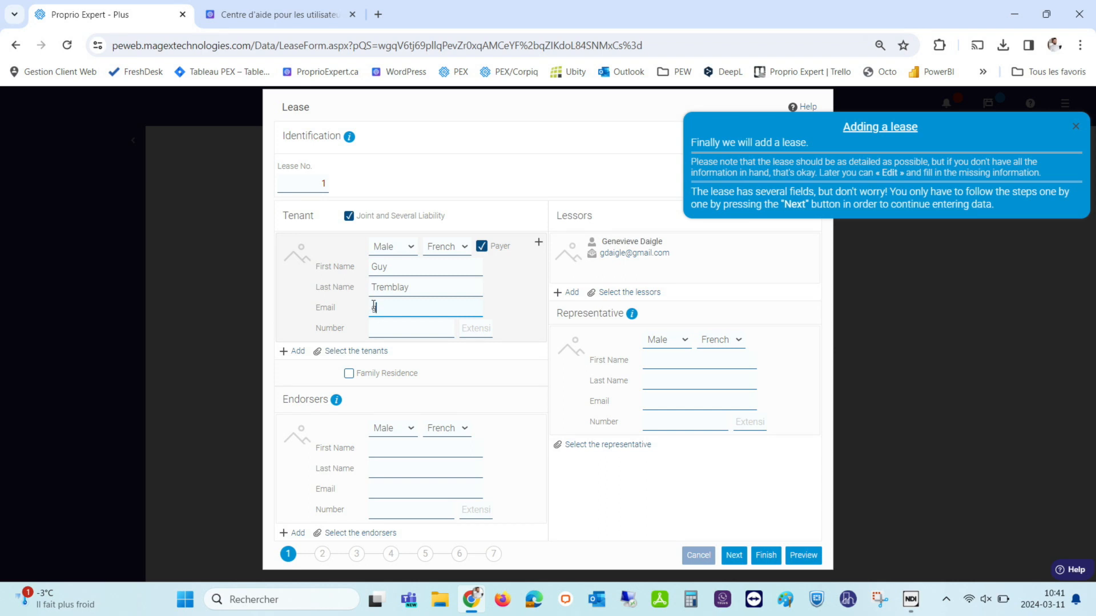
click(374, 330)
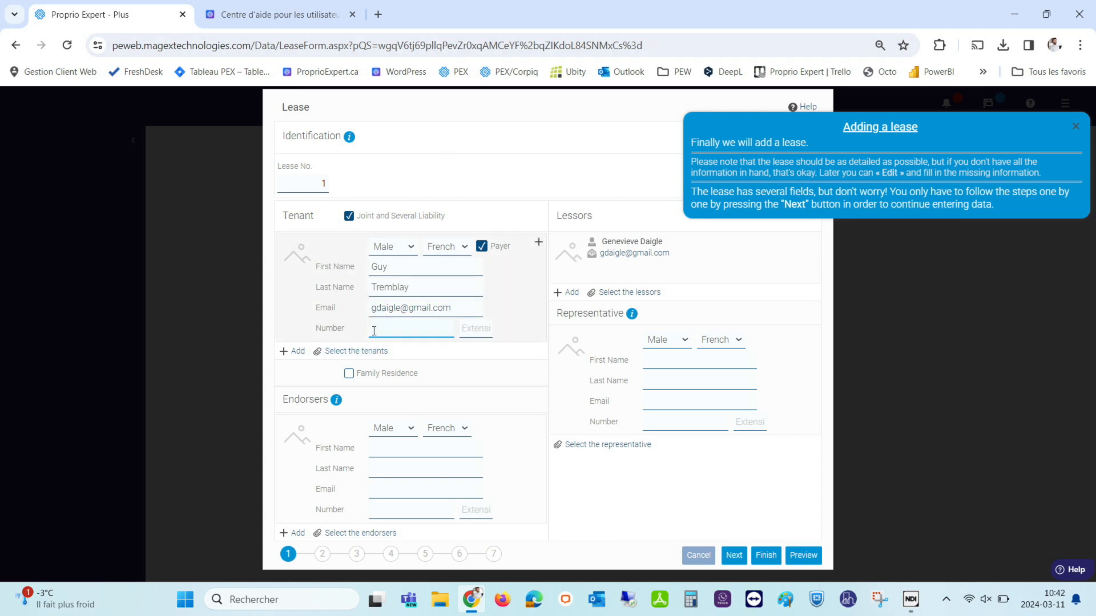
click(303, 355)
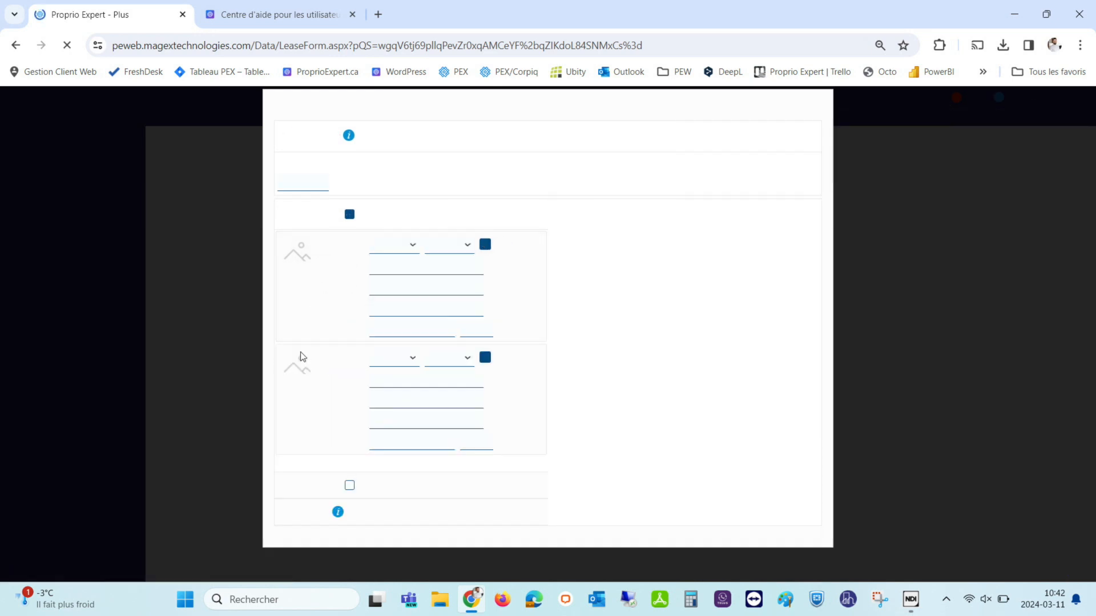
Set the second tenant to Female and English and mark them as not paying.
click(392, 360)
click(384, 379)
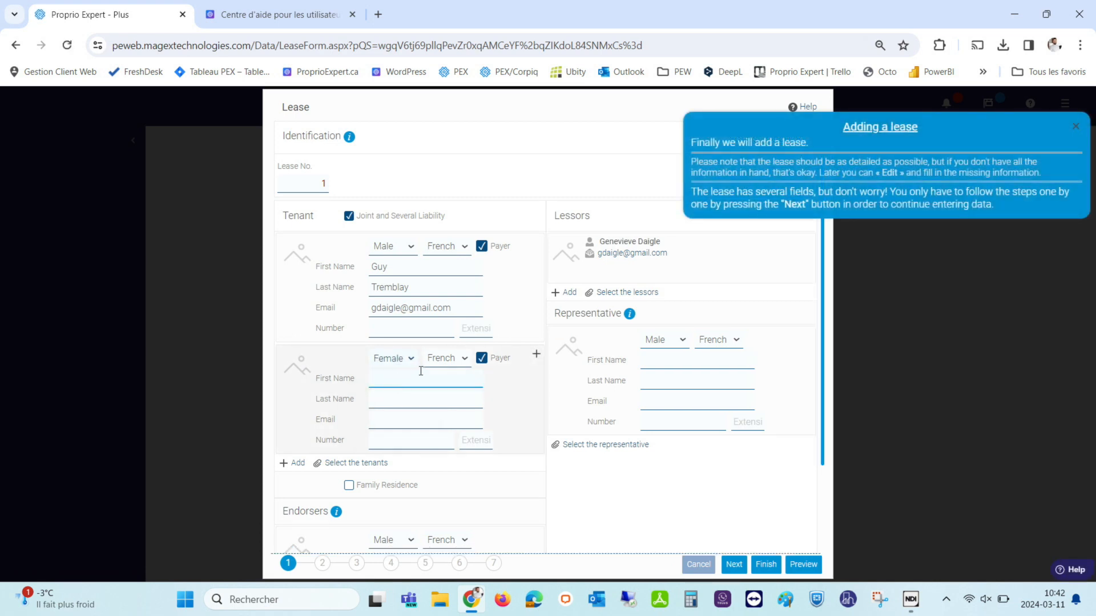
click(436, 366)
click(440, 371)
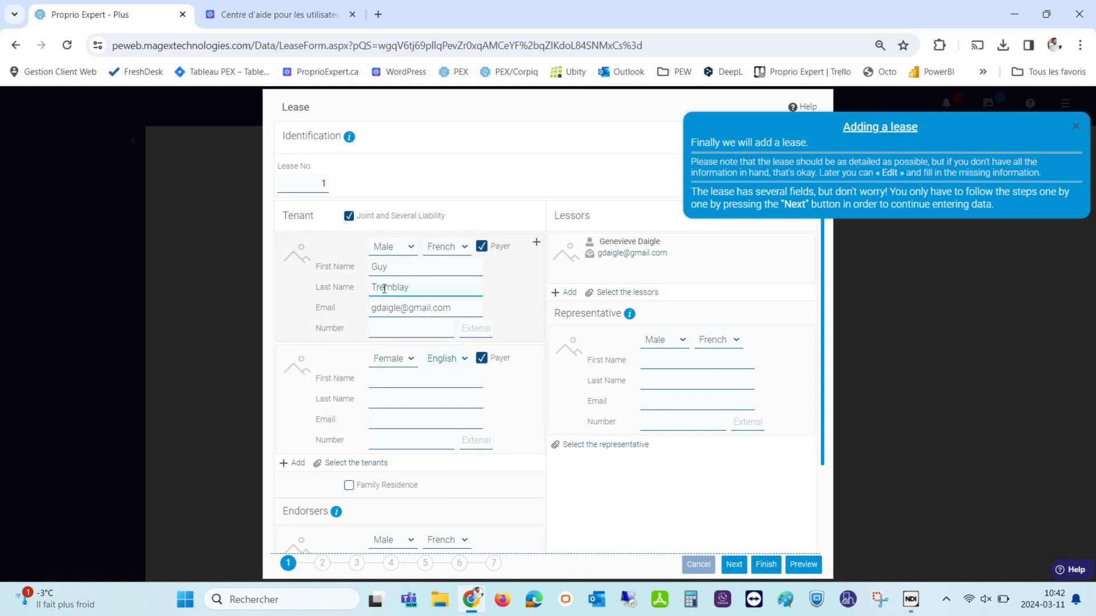
click(482, 361)
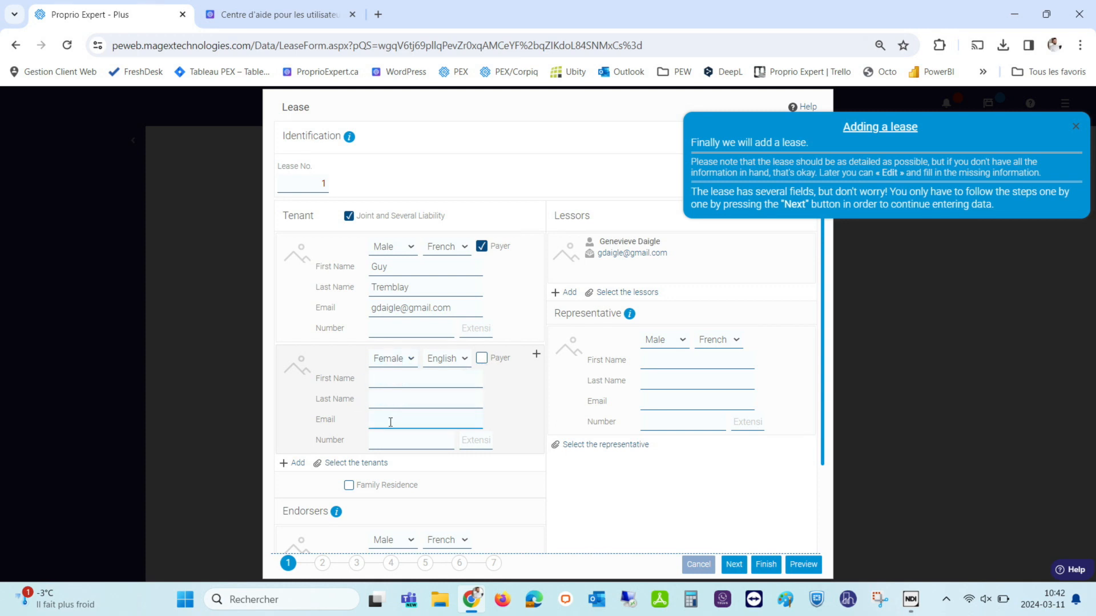
click(537, 355)
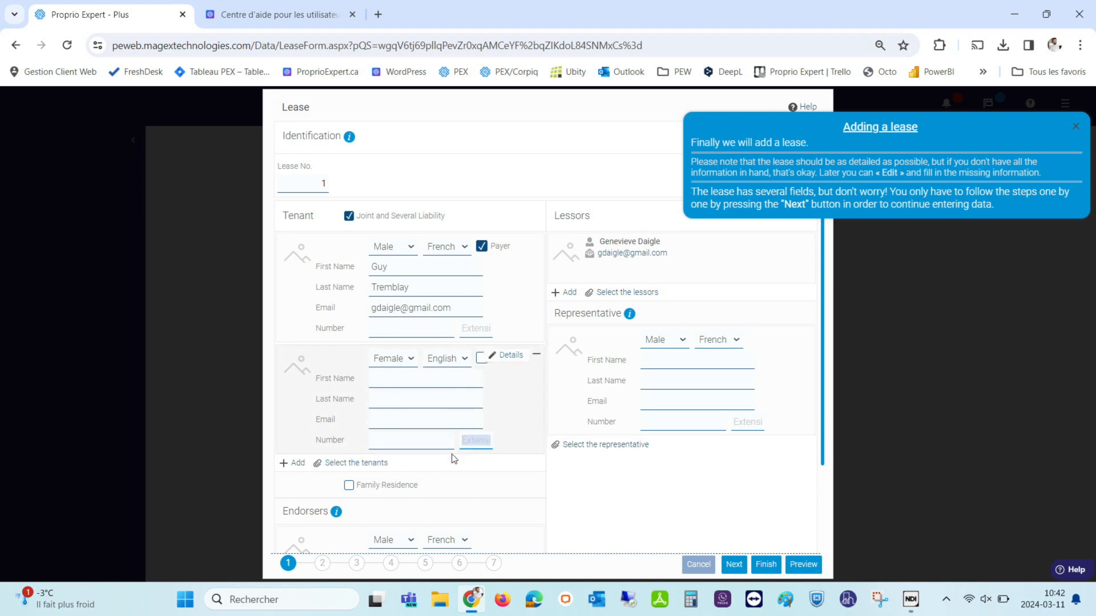
Enter the second tenant's first and last name, then return to the top of the form.
click(384, 374)
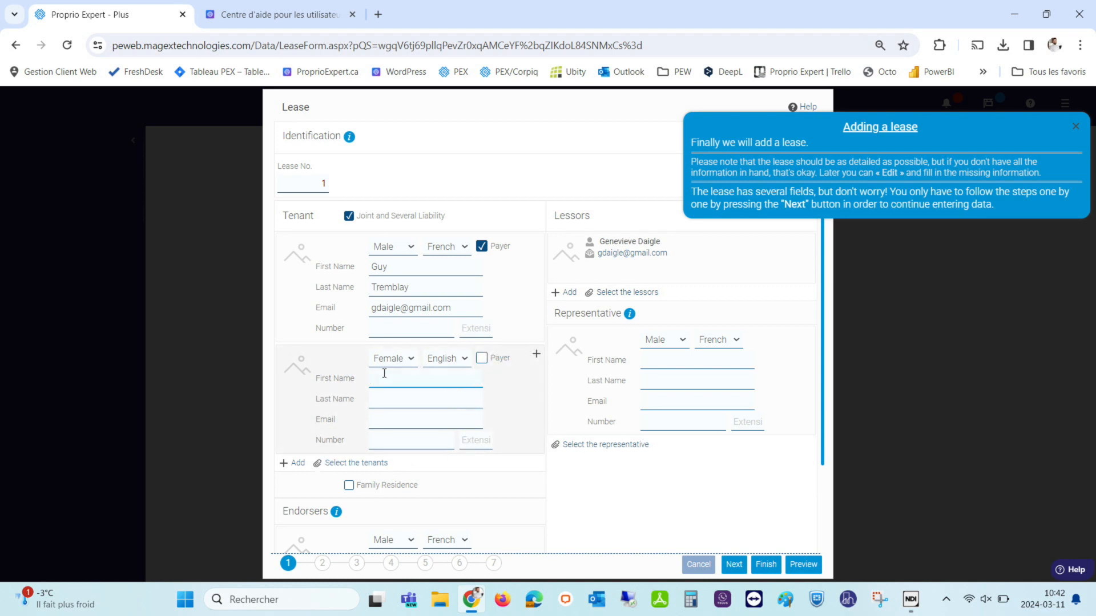
key(Tab)
click(570, 351)
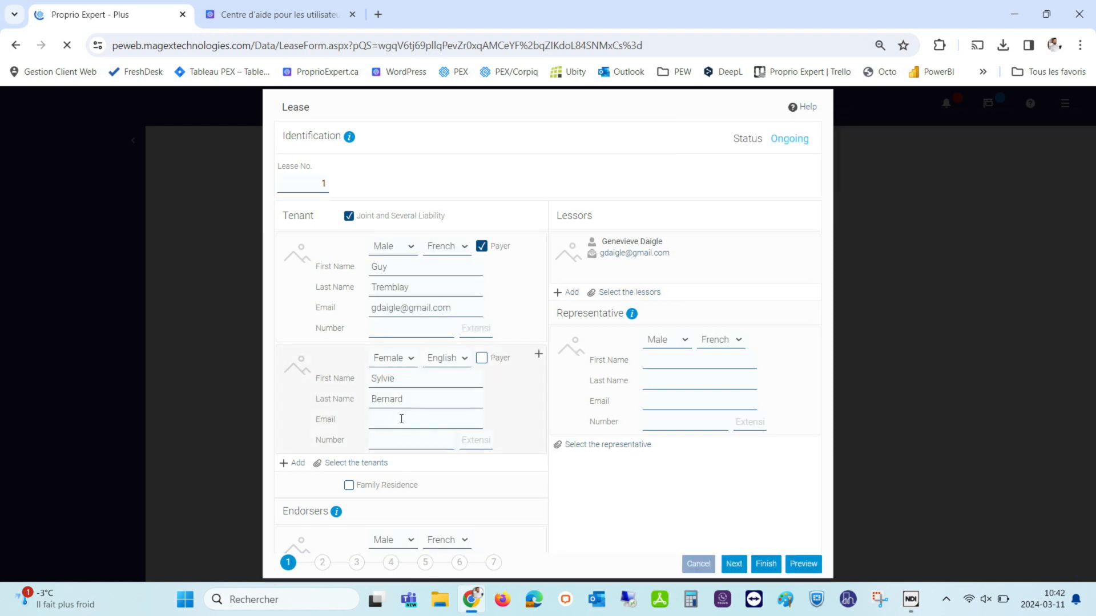
scroll(381, 472, down, 3)
click(380, 456)
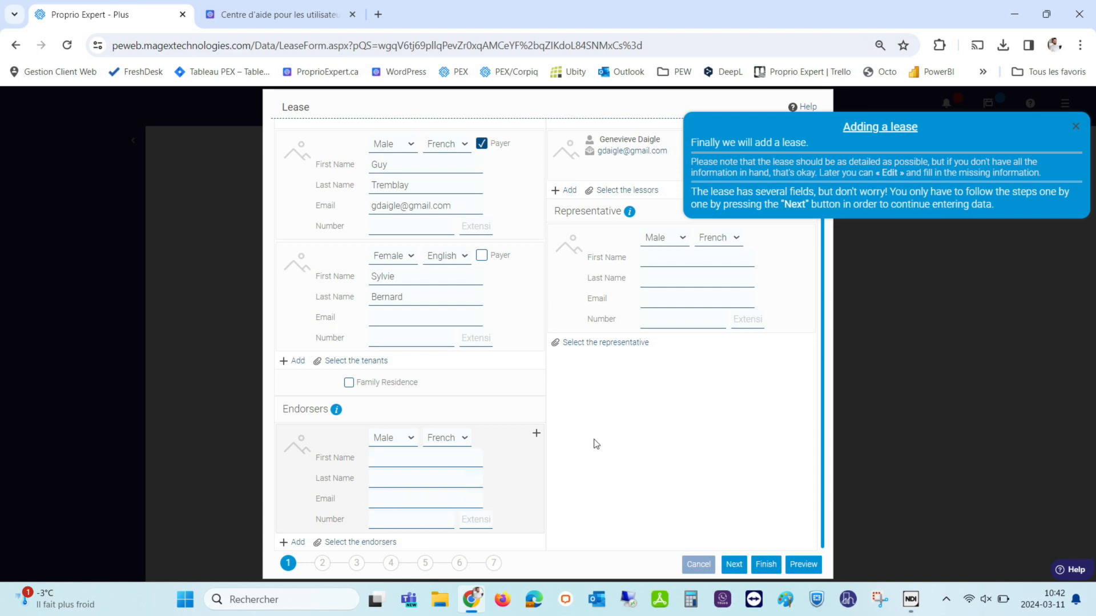
scroll(593, 440, up, 1)
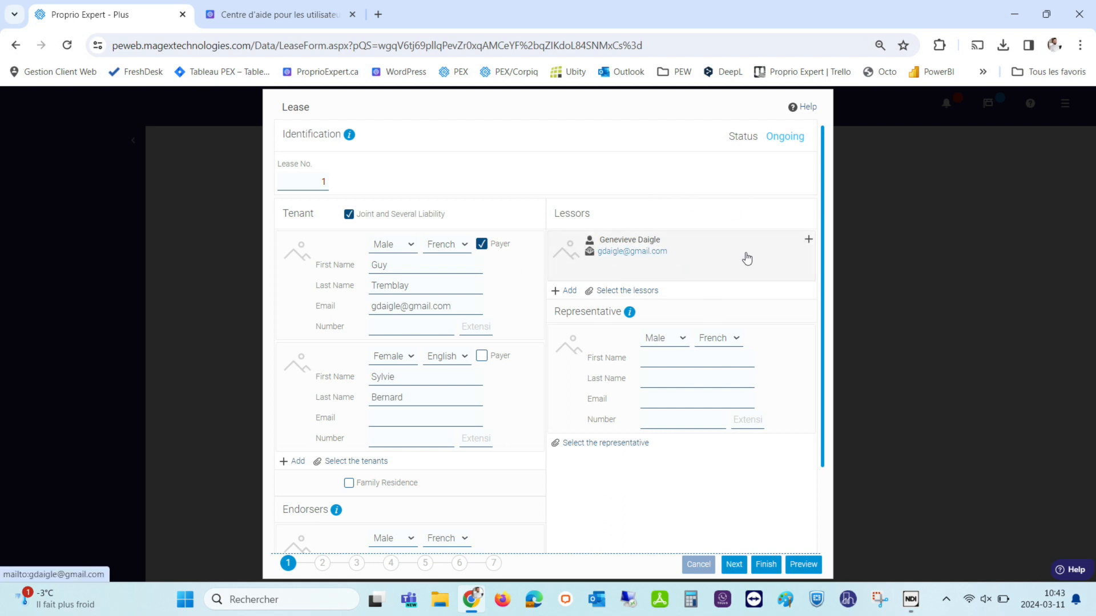
click(809, 243)
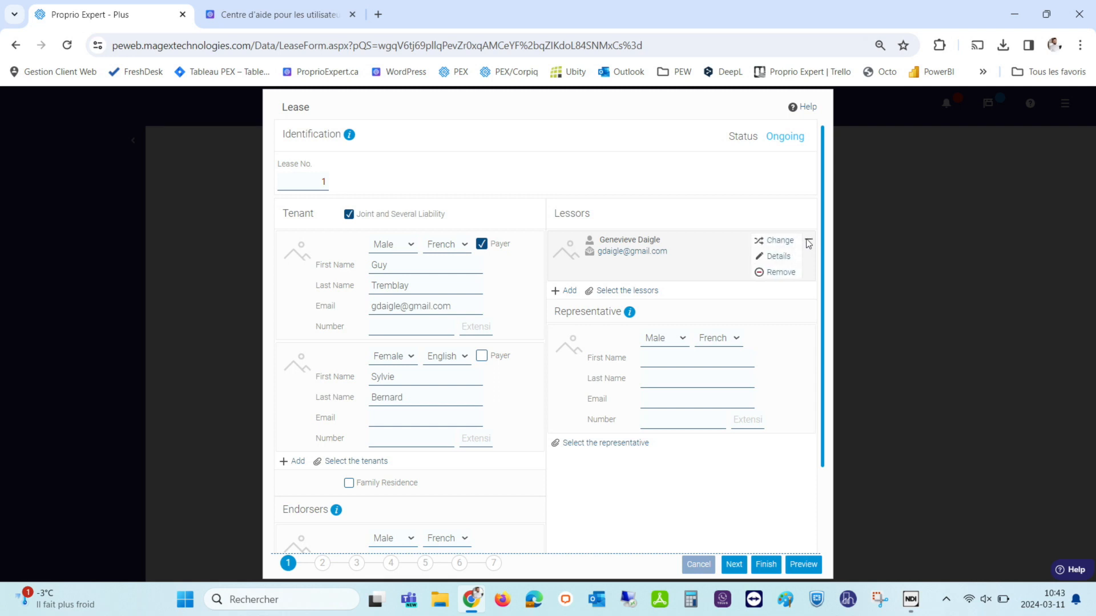
click(778, 258)
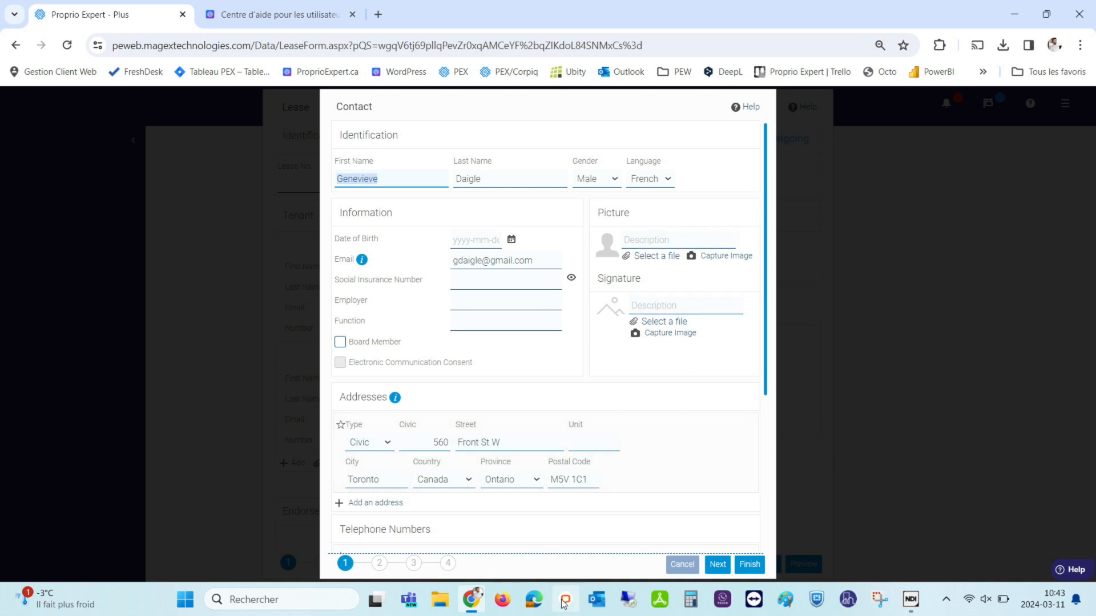
click(689, 566)
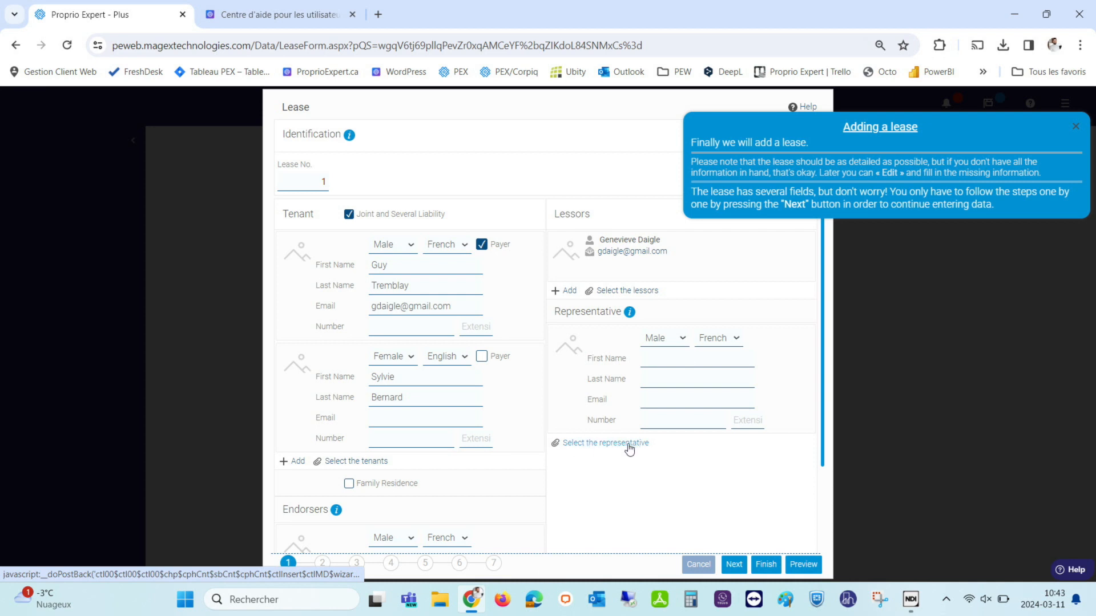
Make the third existing contact the lease representative, then bring up the tenant selection list.
click(574, 443)
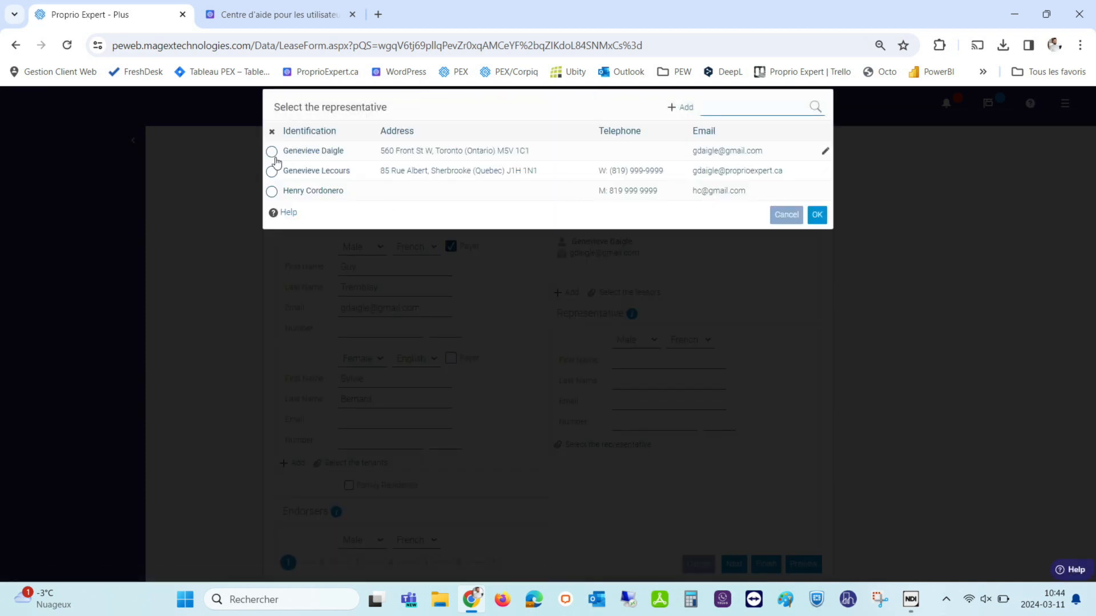
click(271, 192)
click(826, 217)
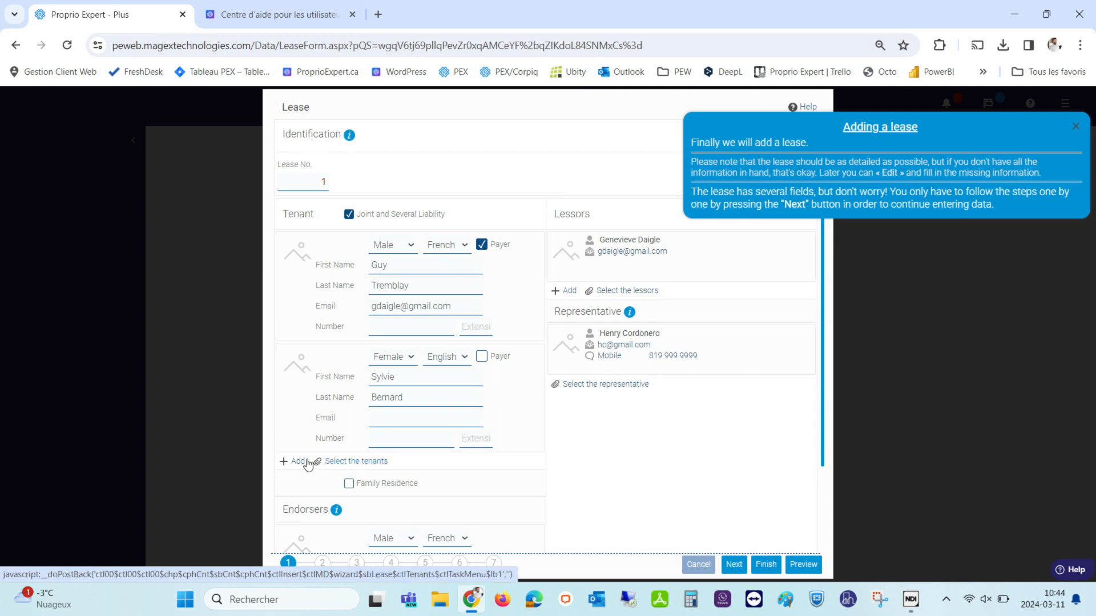
click(335, 462)
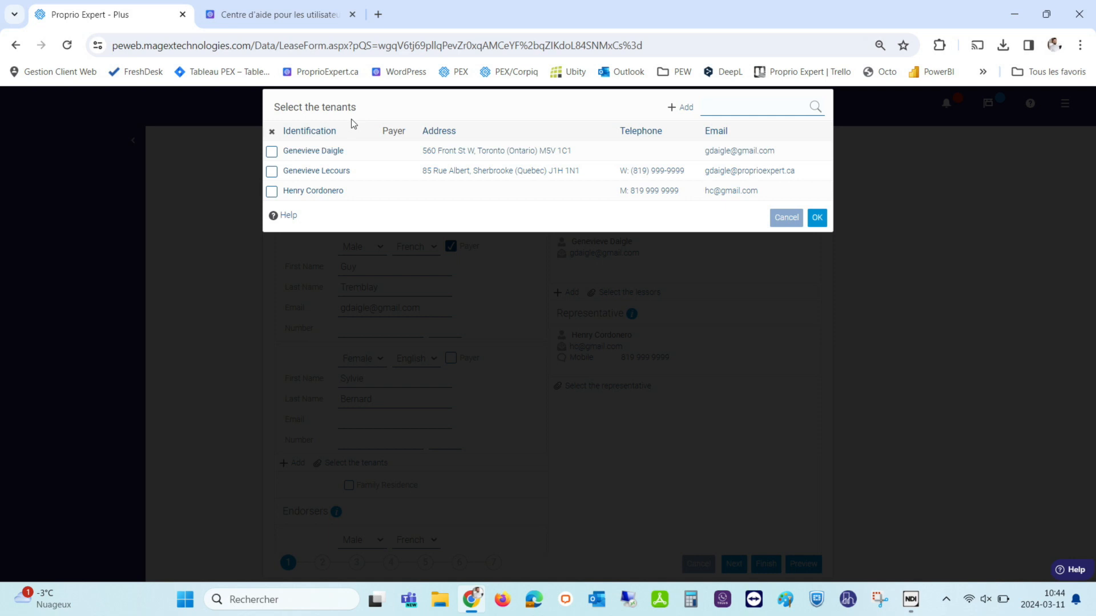
Cancel tenant selection without changes and advance to step 2, Term of Lease.
click(786, 218)
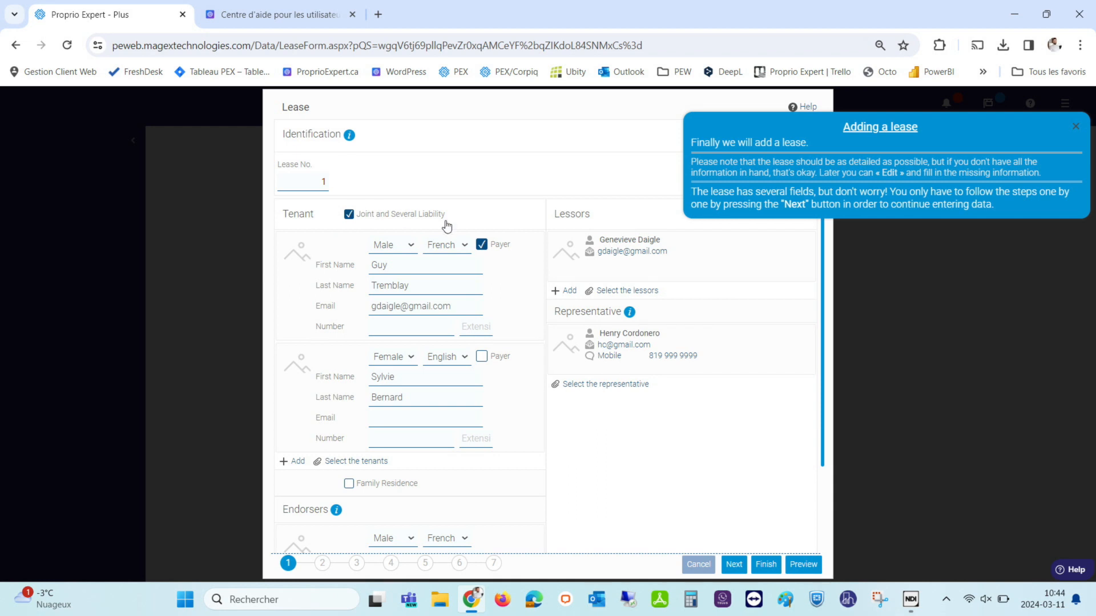
click(324, 565)
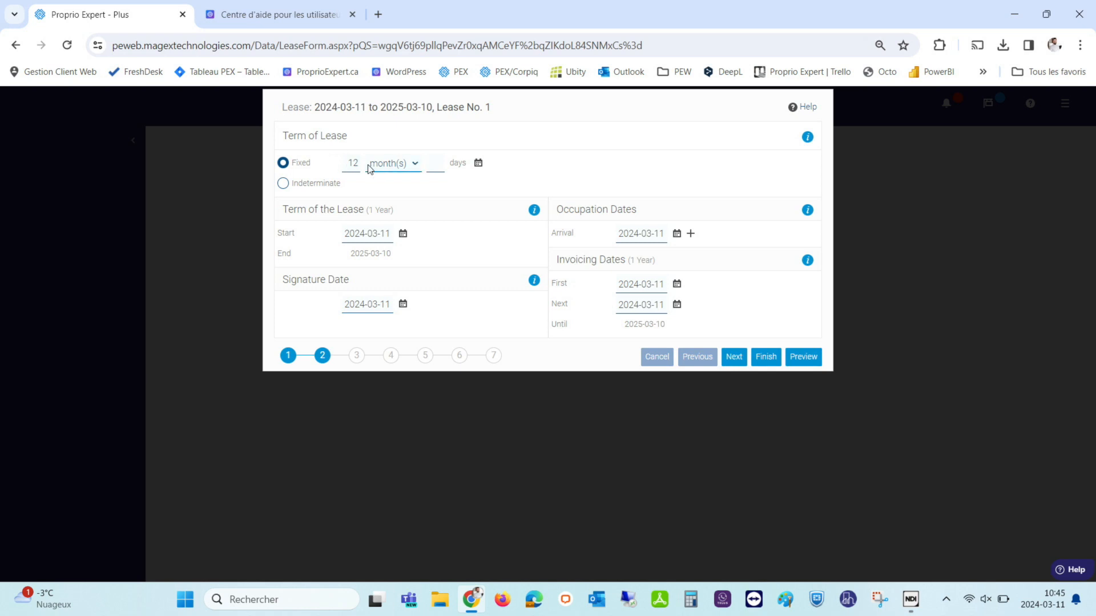
Keep the lease duration counted in months.
click(386, 166)
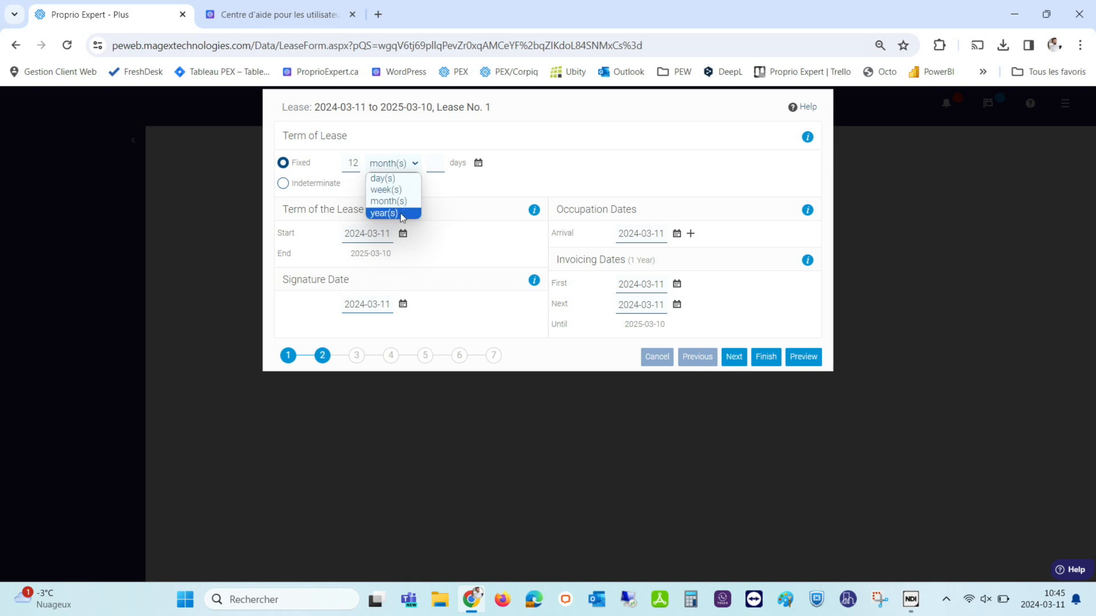
click(532, 177)
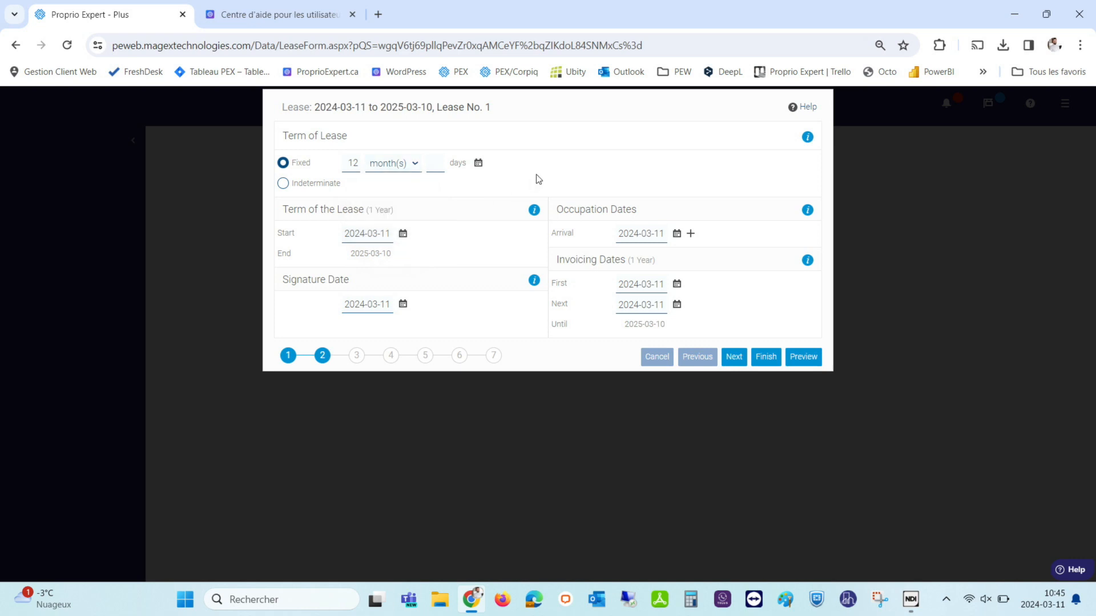
click(478, 164)
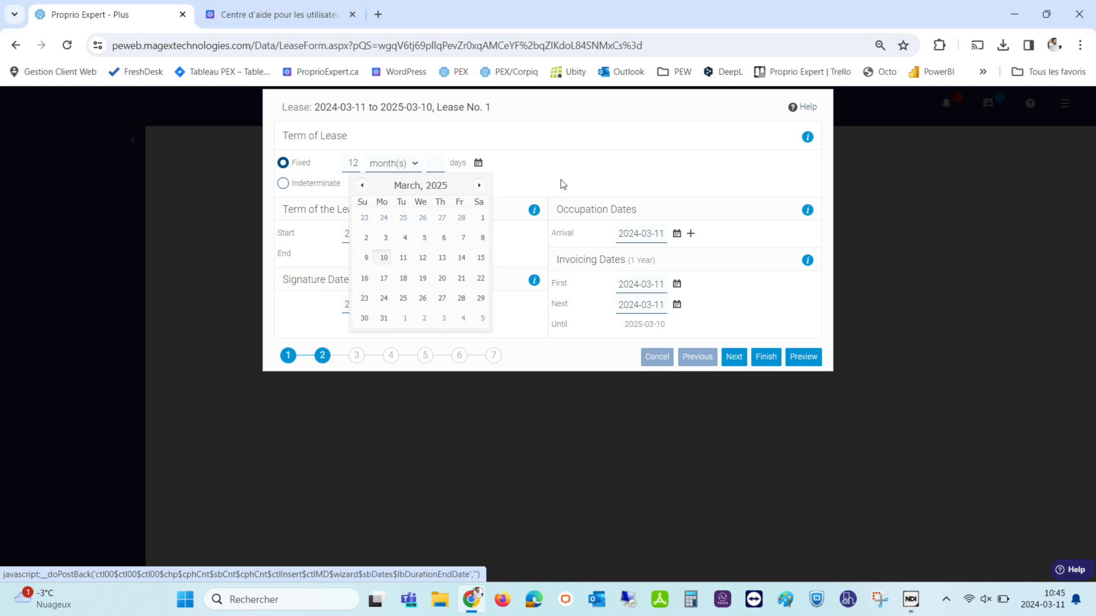
click(537, 175)
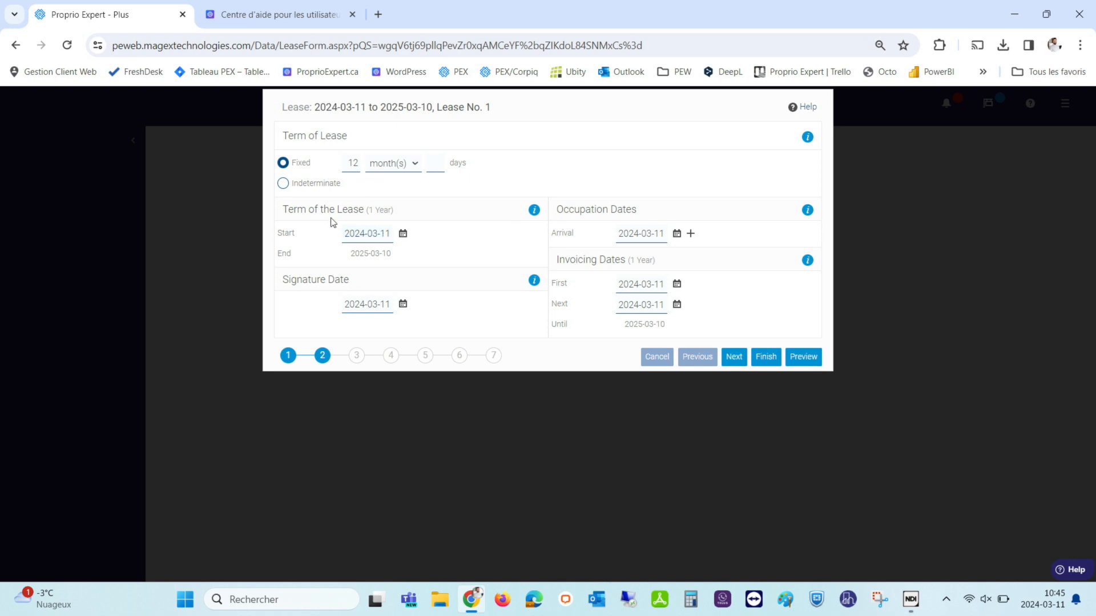
Set the lease start date to July 1, 2023 in the calendar.
click(403, 233)
click(359, 255)
click(359, 255)
click(359, 256)
click(359, 257)
click(358, 257)
click(359, 257)
click(358, 257)
click(359, 256)
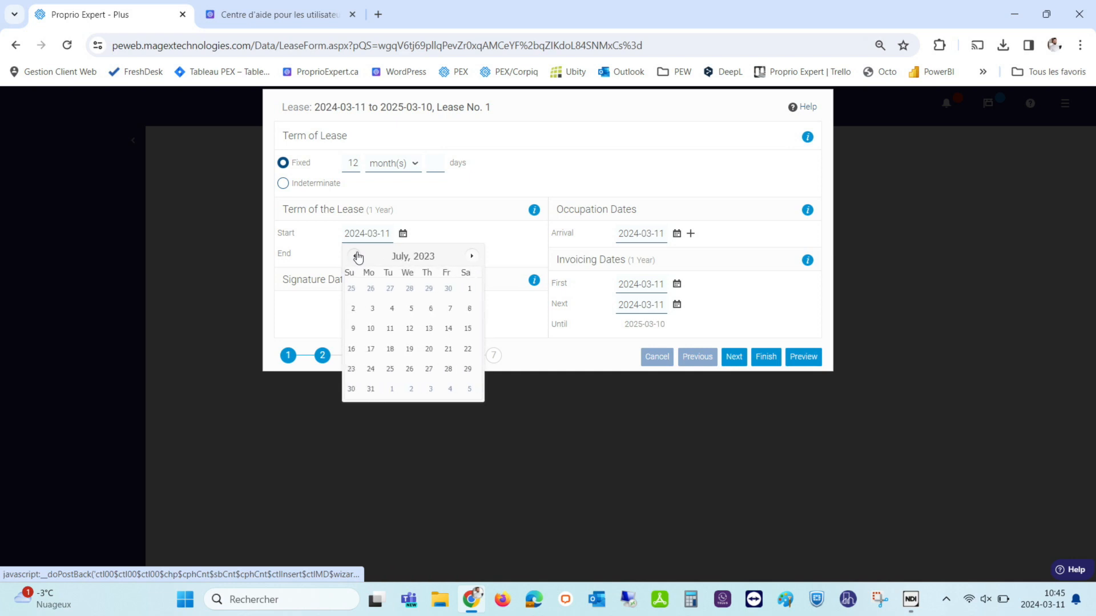
click(471, 293)
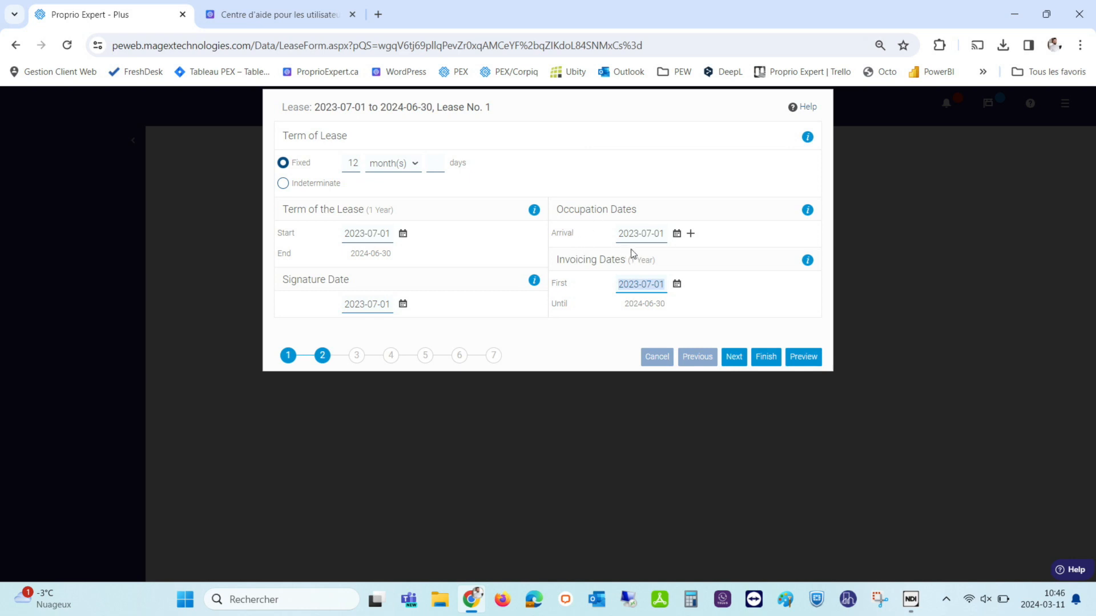
Set the arrival date to July 1, 2012 via the year and month picker.
click(677, 236)
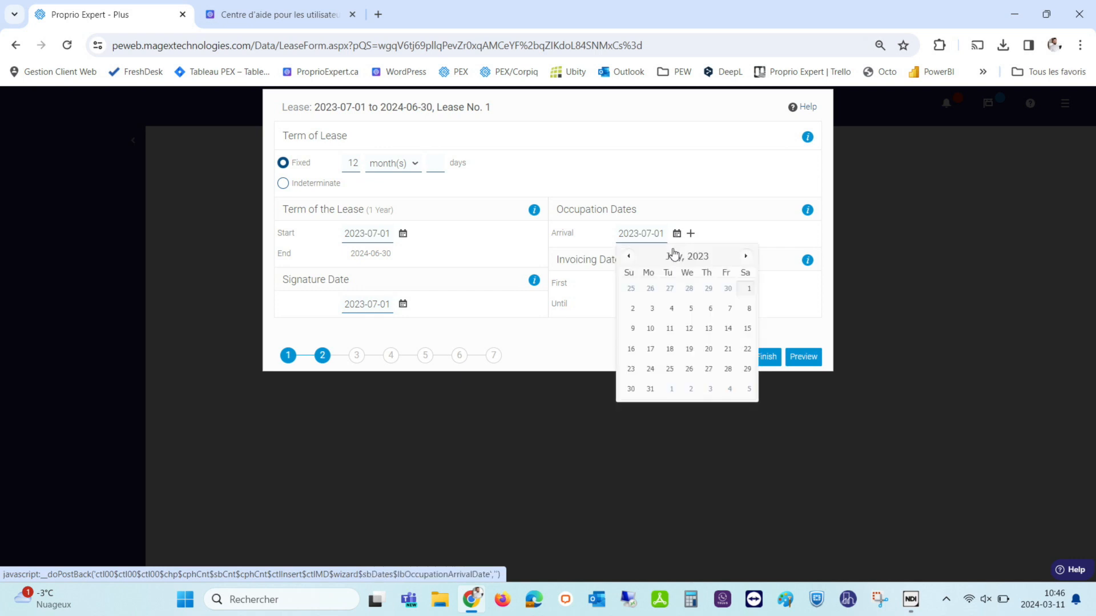
click(677, 256)
click(676, 258)
click(629, 257)
click(629, 257)
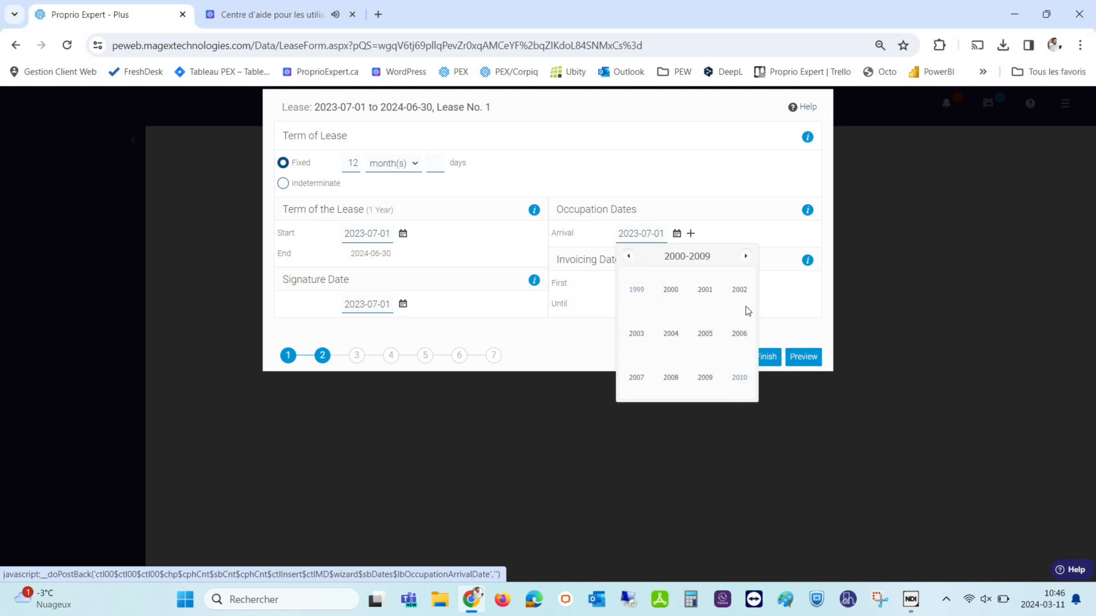
click(745, 256)
click(739, 291)
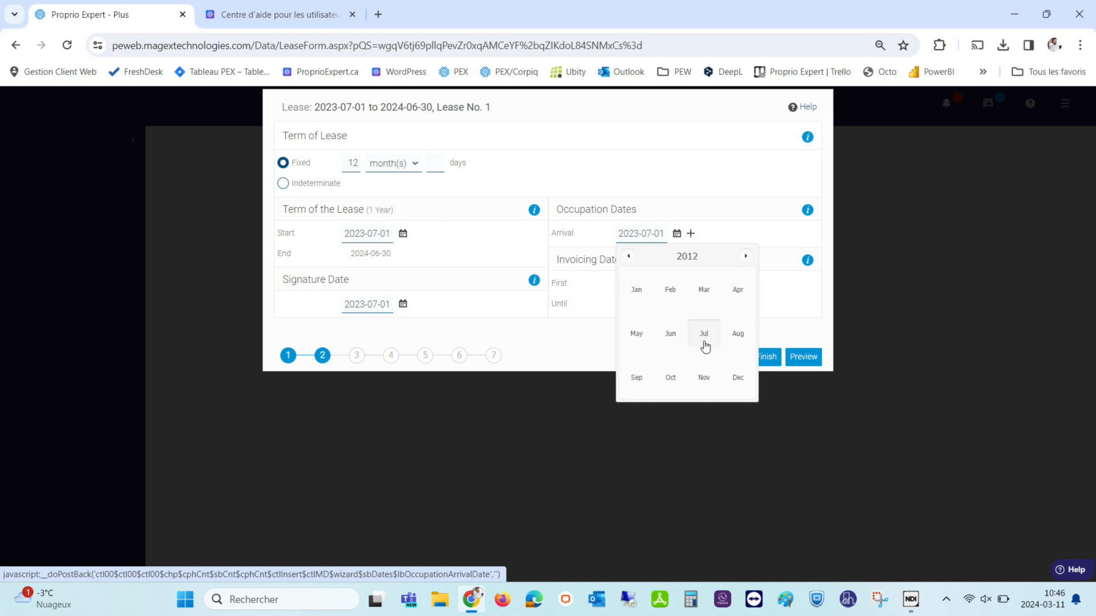
click(705, 343)
click(635, 310)
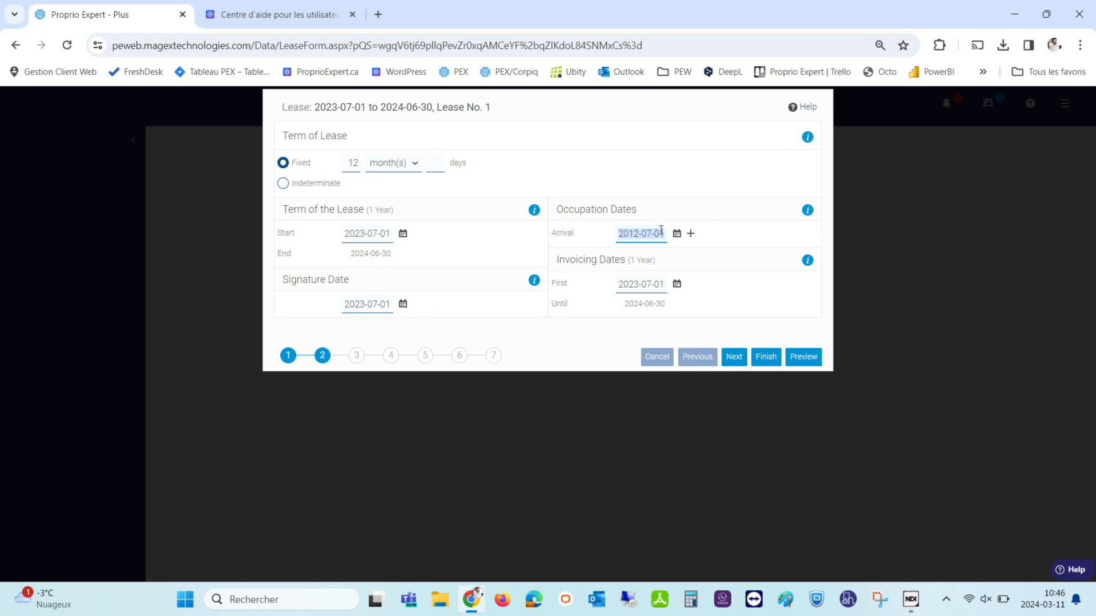
Paste 2012-07-01 as the signature date, leaving first invoicing at 2023-07-01.
triple_click(388, 304)
text(2012-07-01)
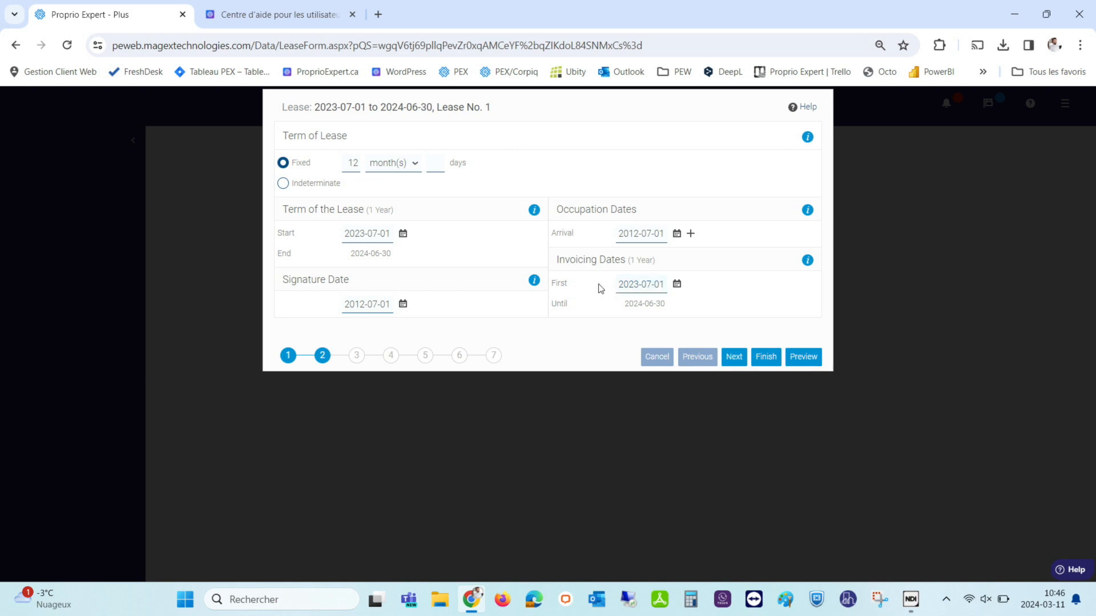
double_click(664, 282)
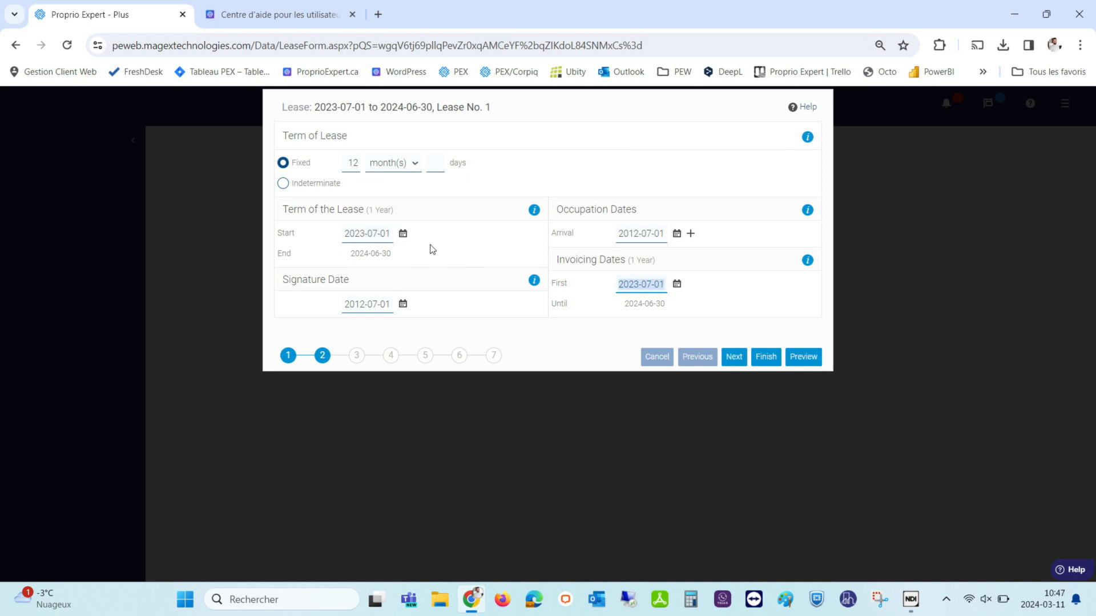
click(677, 285)
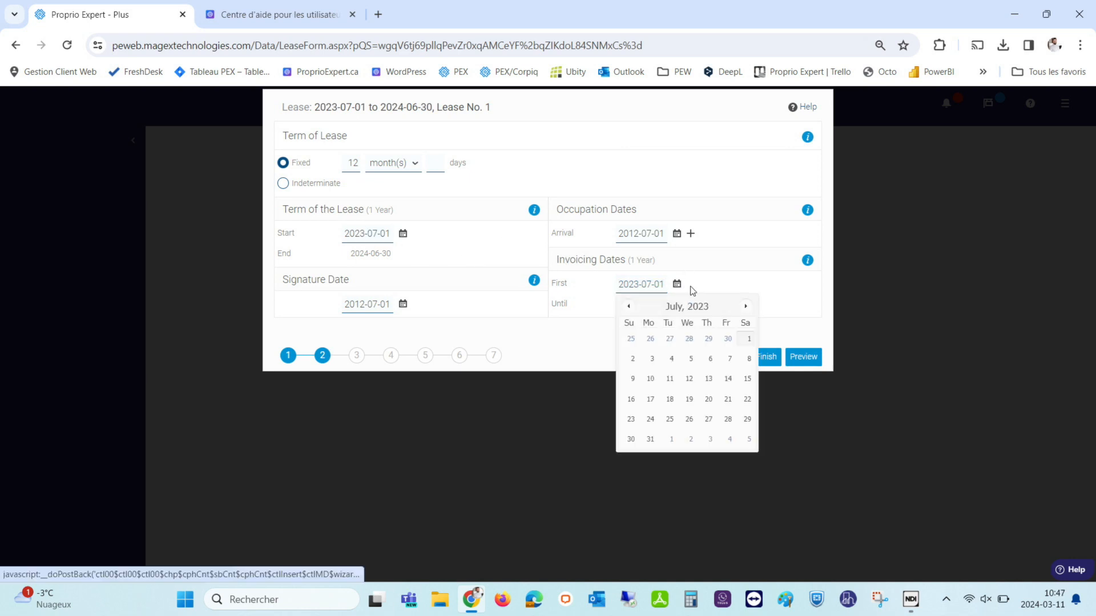
Try October 1, 2023 as the first invoicing date.
click(747, 307)
click(746, 307)
click(746, 307)
click(632, 359)
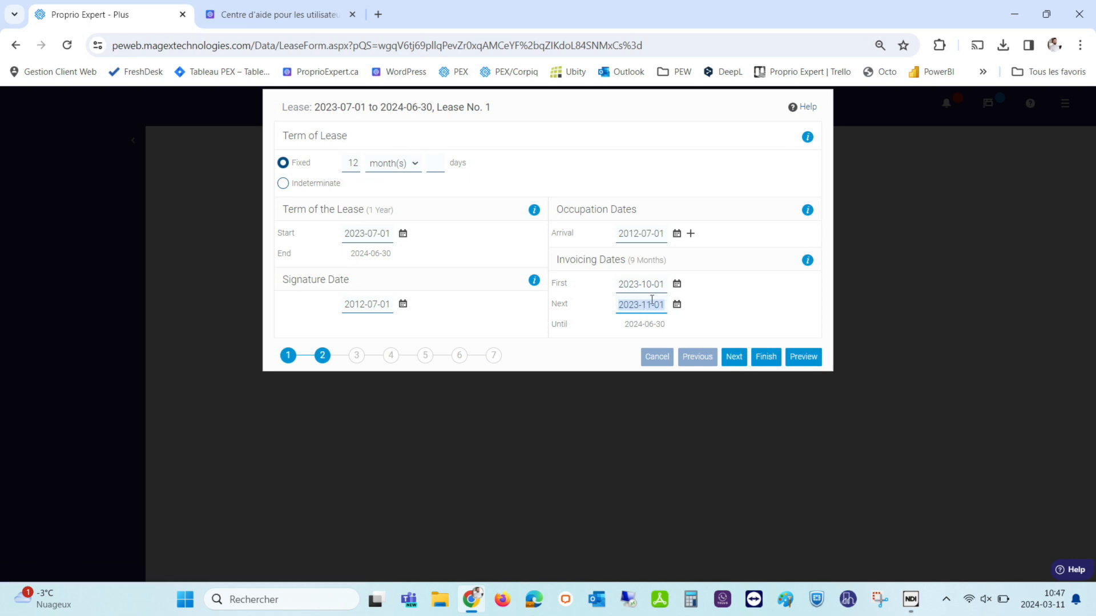
Reset the first invoicing date to July 1, 2023 and advance to the prices step.
click(677, 283)
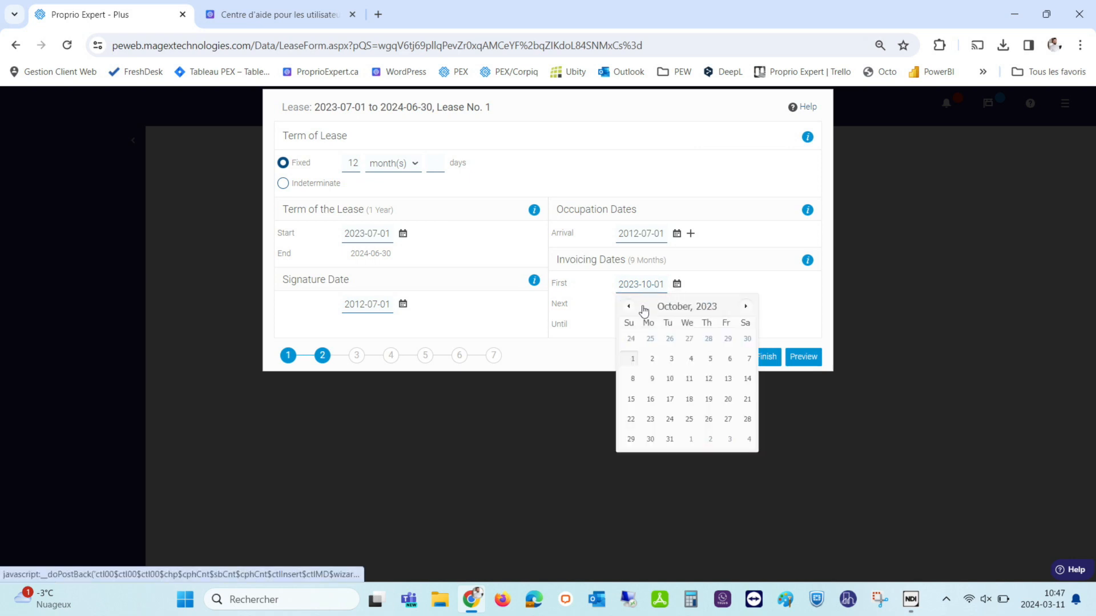
click(630, 309)
click(630, 307)
click(629, 306)
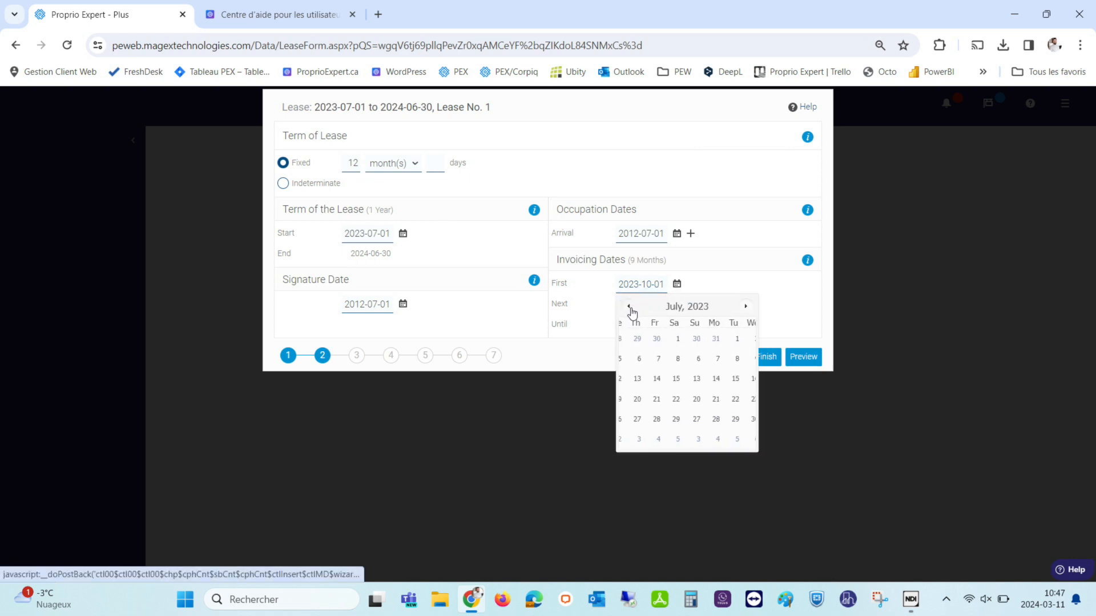
click(747, 340)
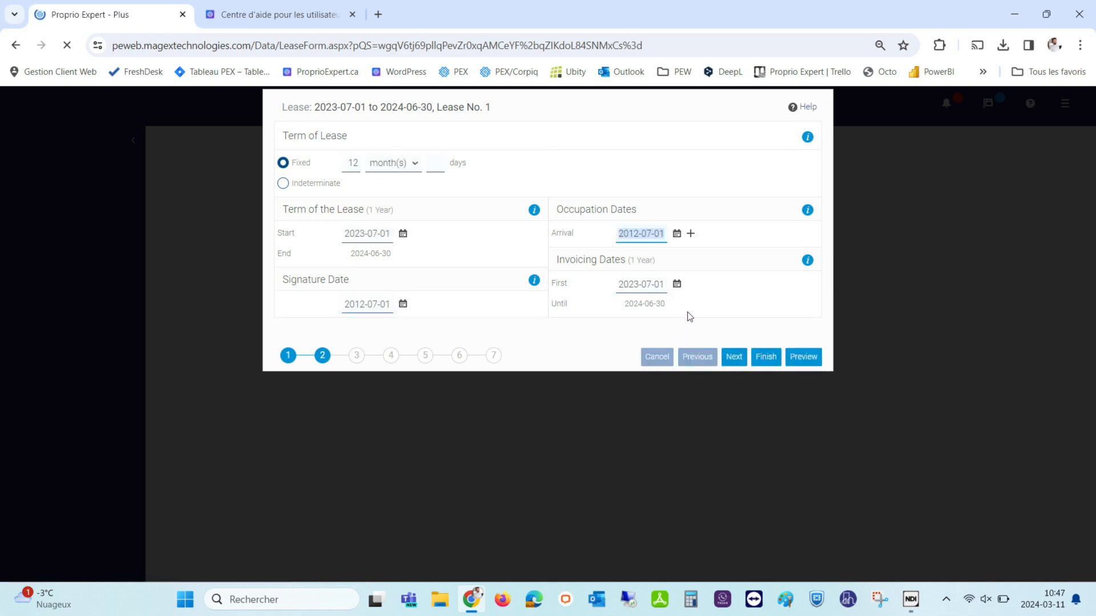
click(357, 356)
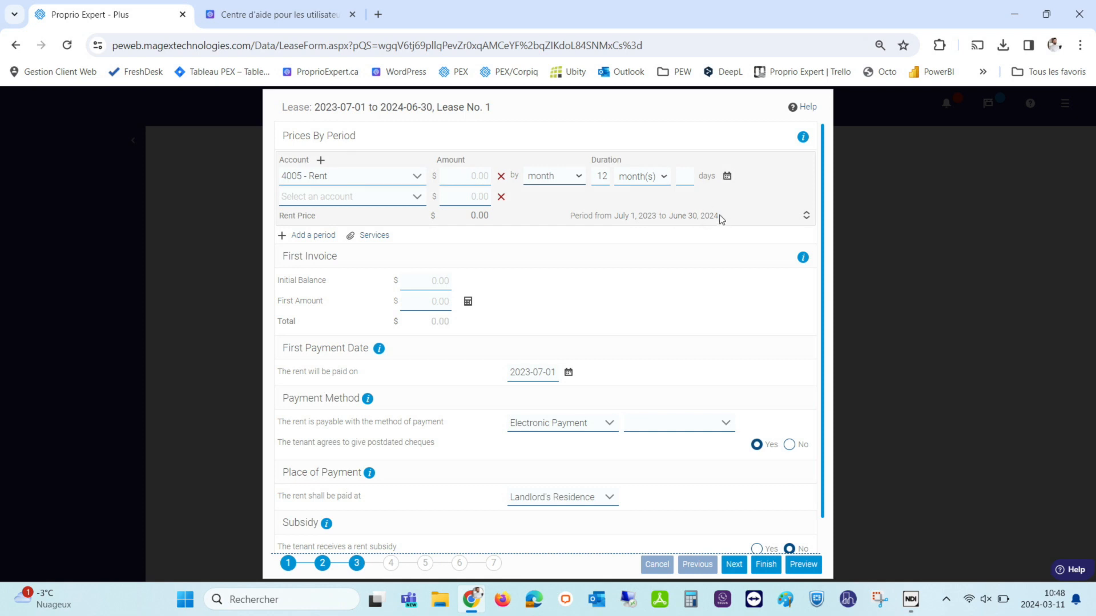
Set the 4005 - Rent monthly amount to 1,000.
click(473, 174)
text(1,000)
click(532, 270)
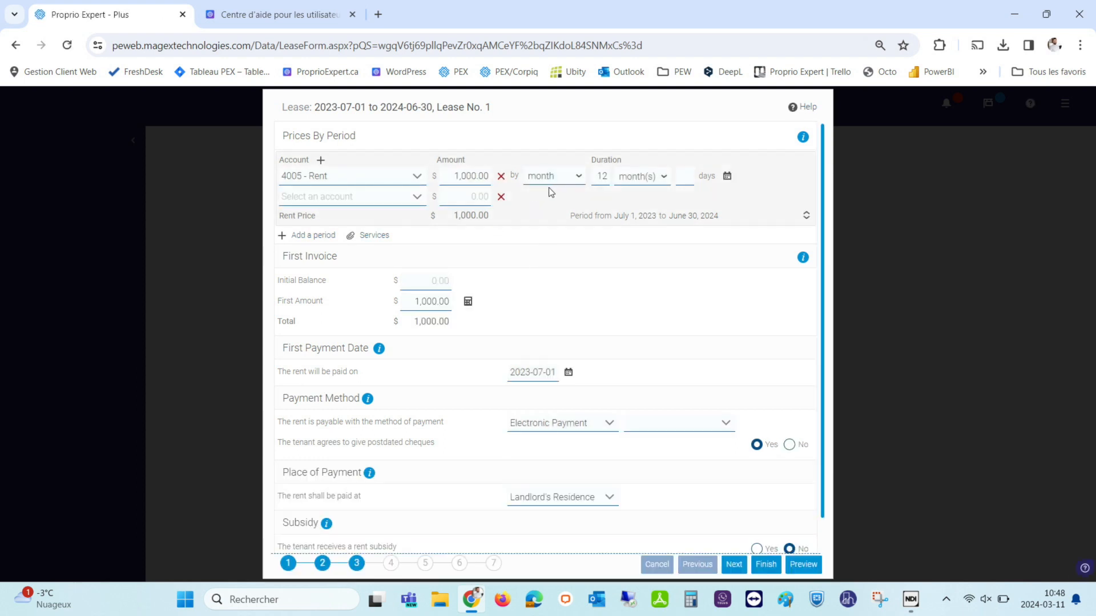
Add a 4015 - Garage price line of 50.00.
click(345, 200)
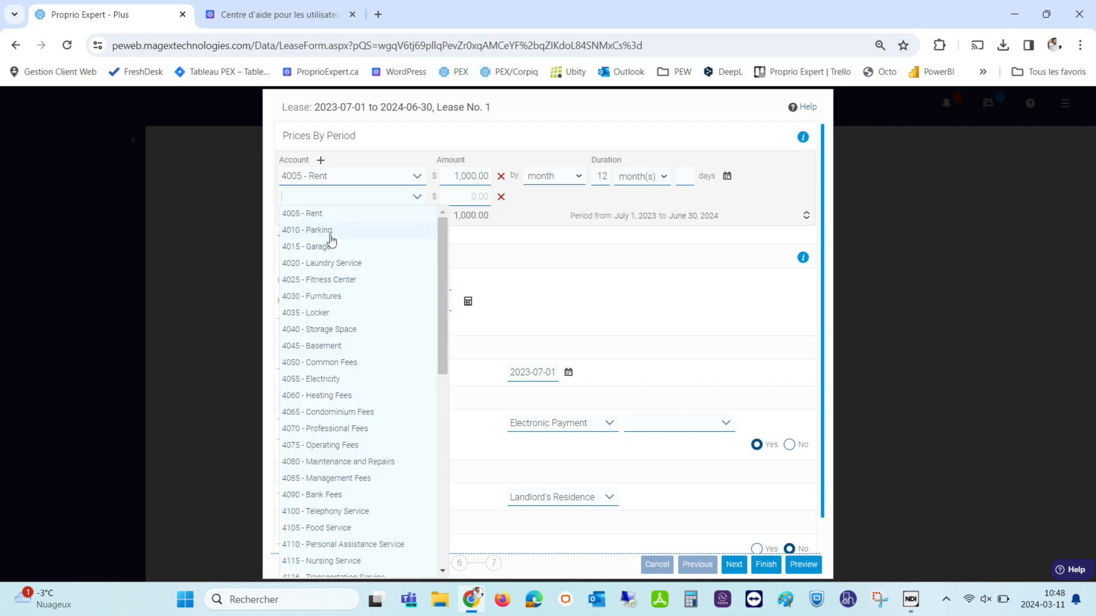
click(301, 246)
click(464, 194)
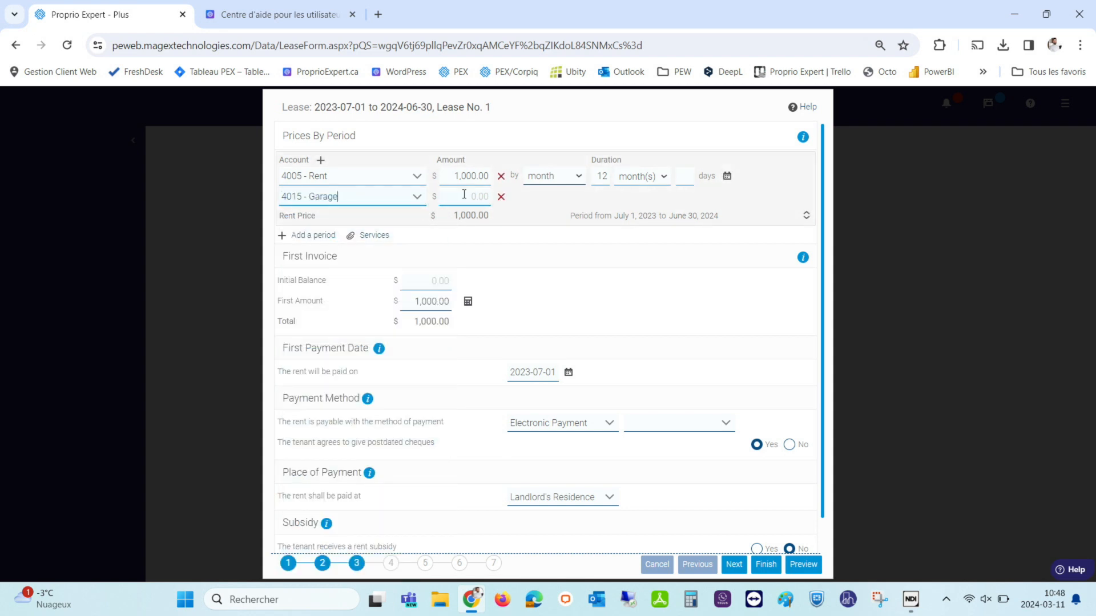
text(50)
click(553, 244)
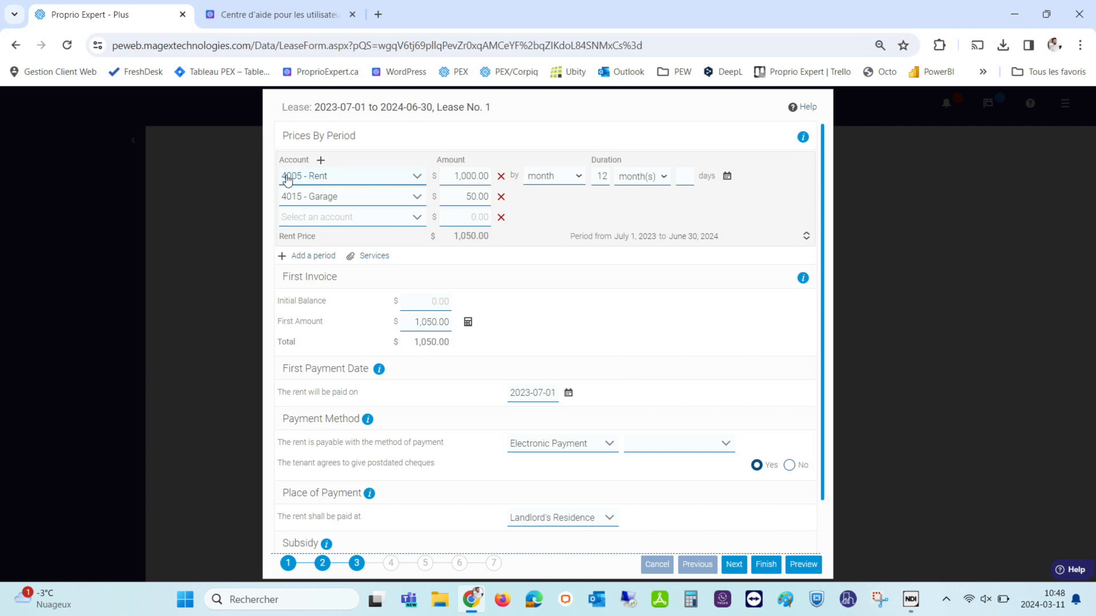
Delete the Garage line and change the 4005 - Rent amount to 1,050.
click(501, 200)
click(470, 172)
key(BackSpace)
text(1,050)
click(633, 269)
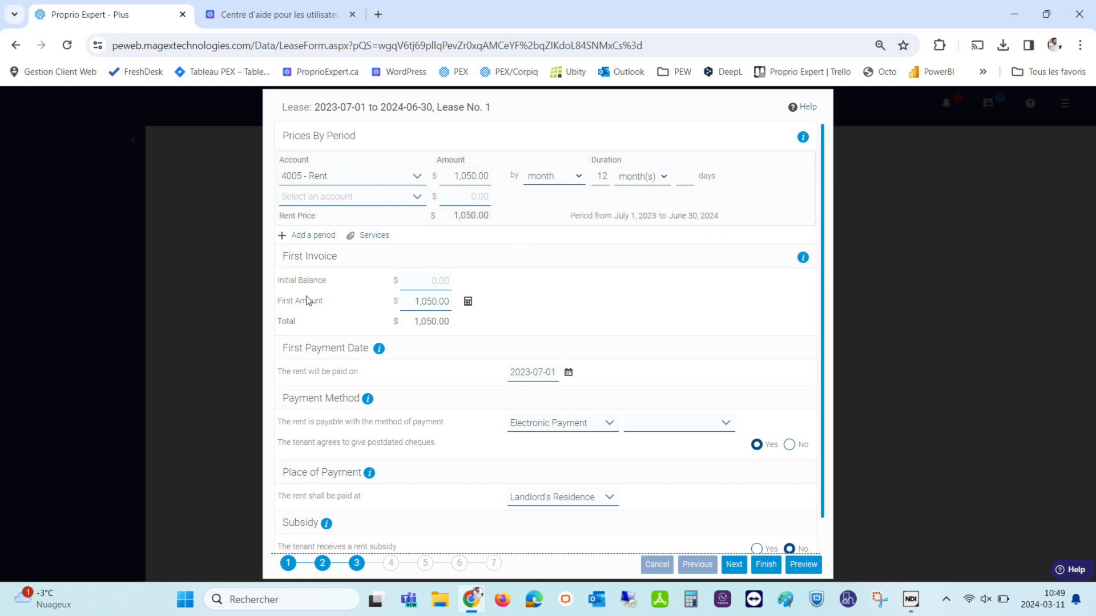
scroll(308, 300, down, 1)
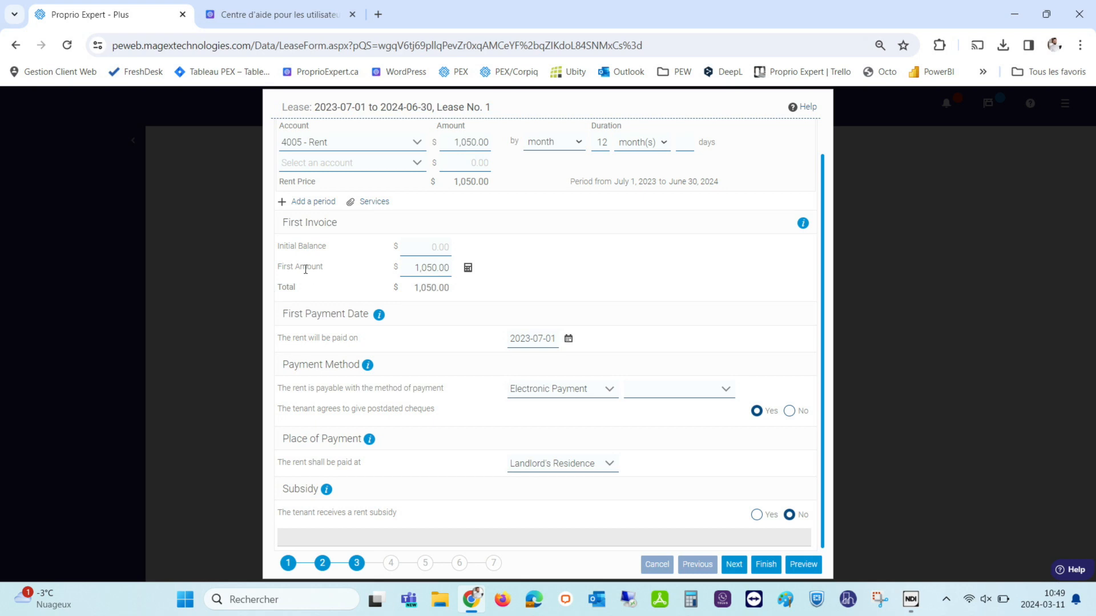
Replace the first invoice's First Amount with 2000, updating the total to 2000.00.
click(424, 267)
text(2)
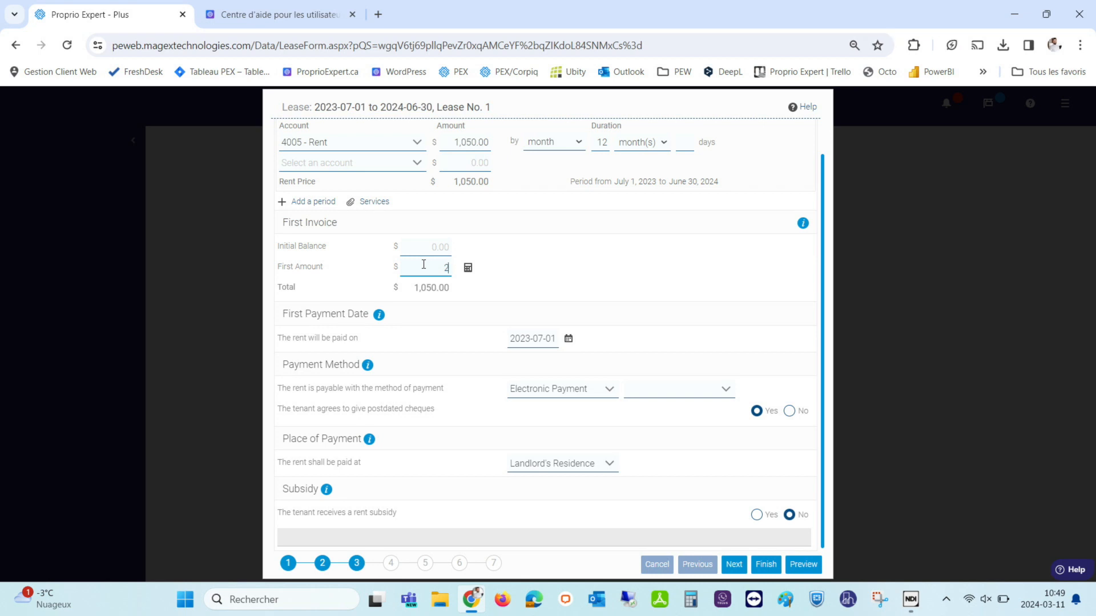
text(000)
click(523, 270)
Set the lease's payment methods to Interac, with Cash as the second method.
click(523, 395)
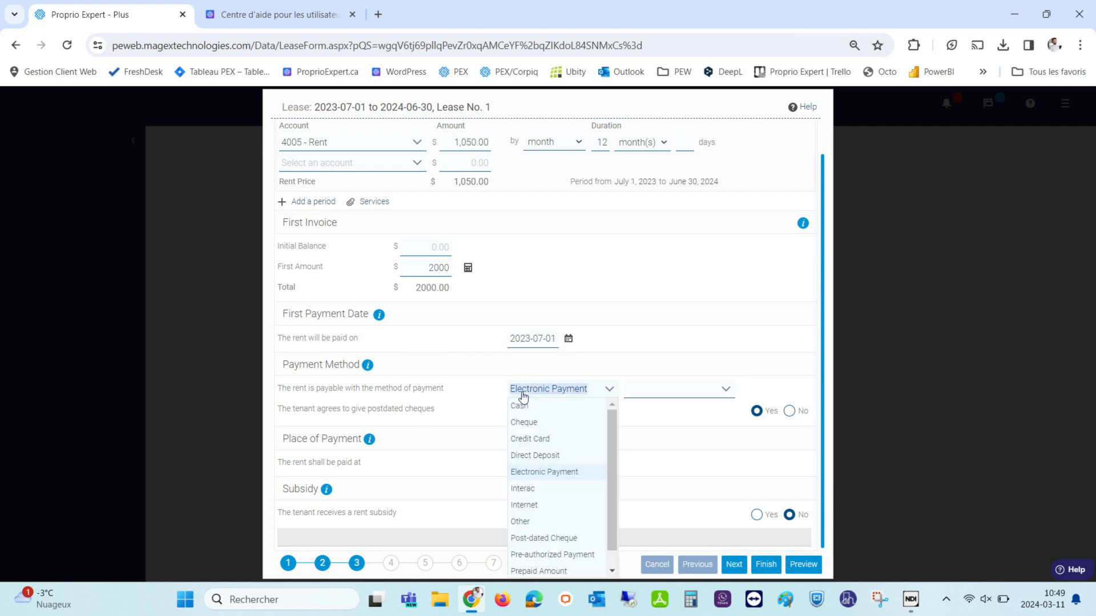
scroll(562, 553, down, 1)
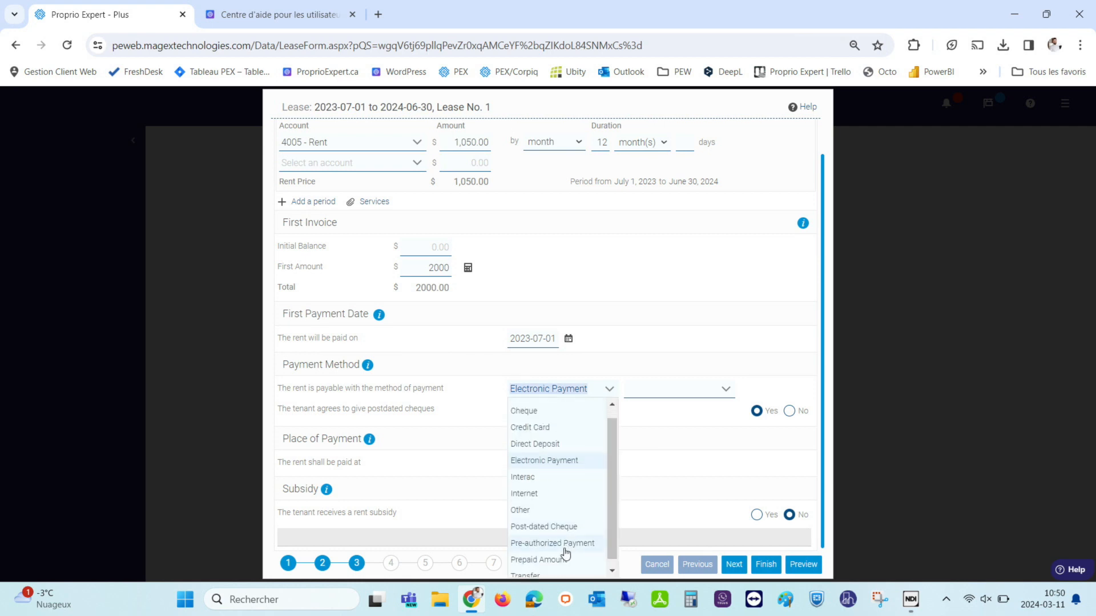
scroll(565, 553, down, 1)
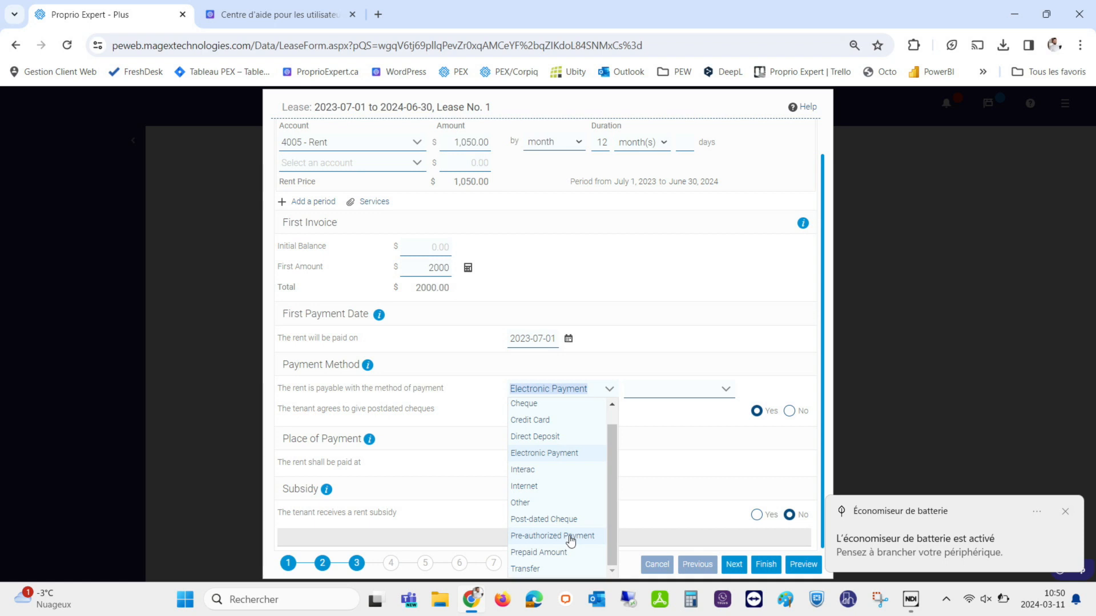
click(653, 490)
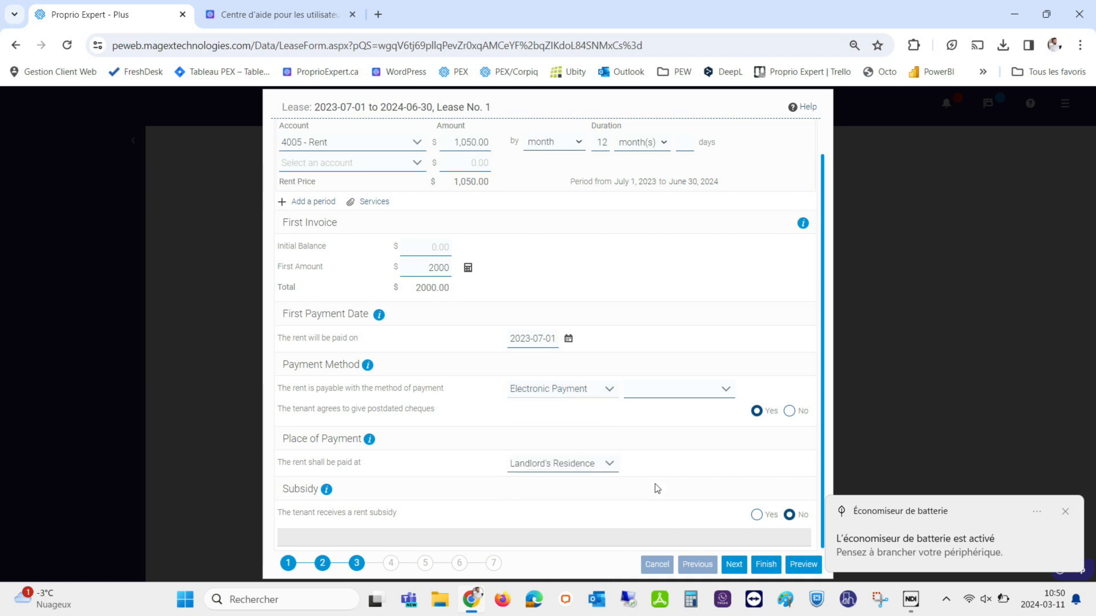
click(530, 388)
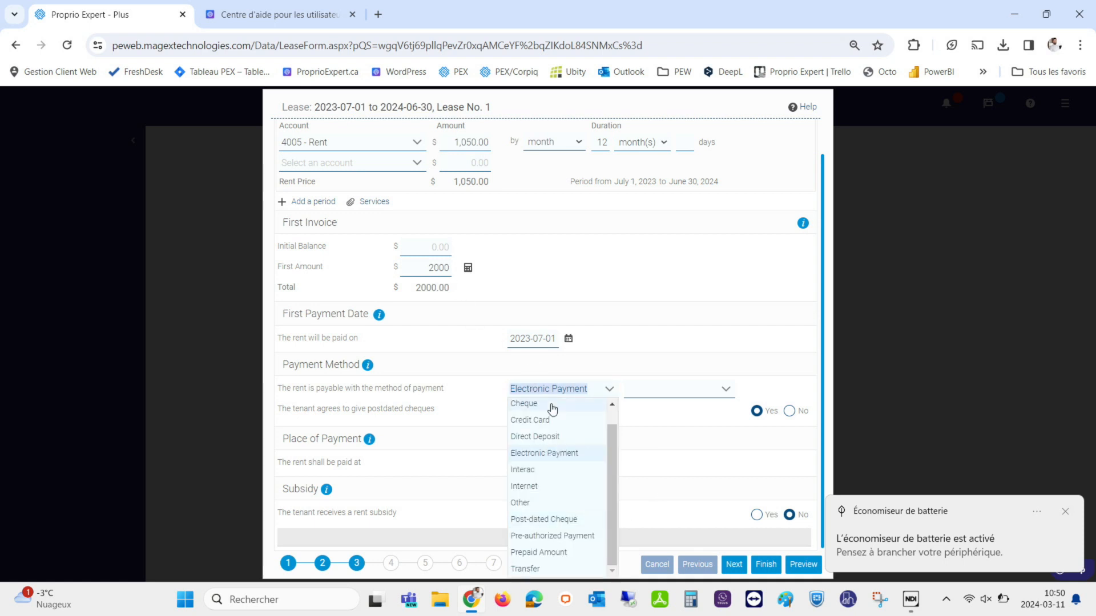
click(541, 471)
click(687, 394)
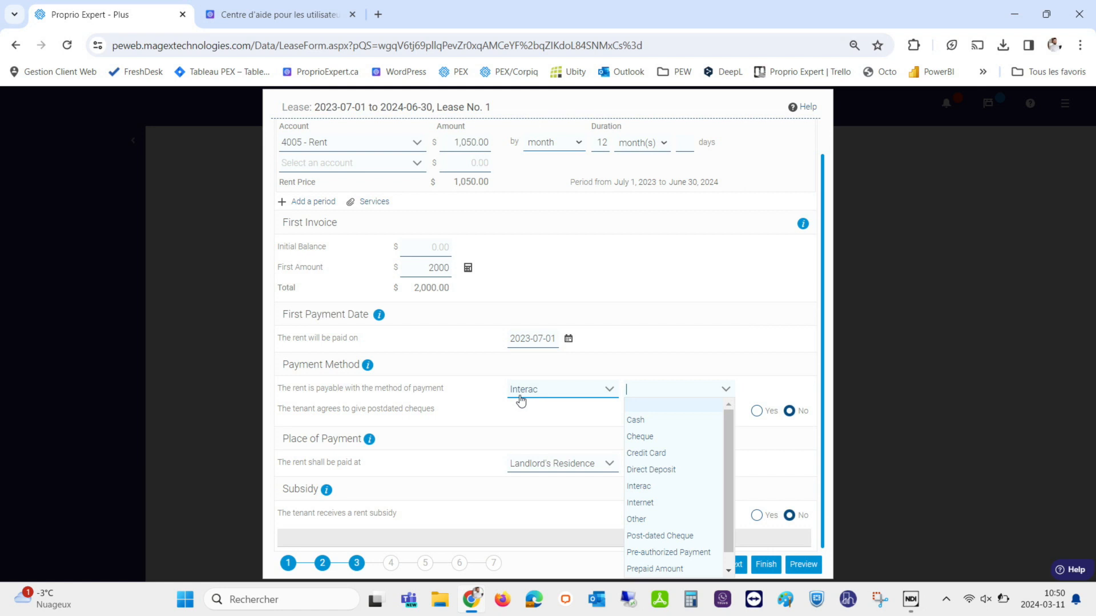
click(643, 423)
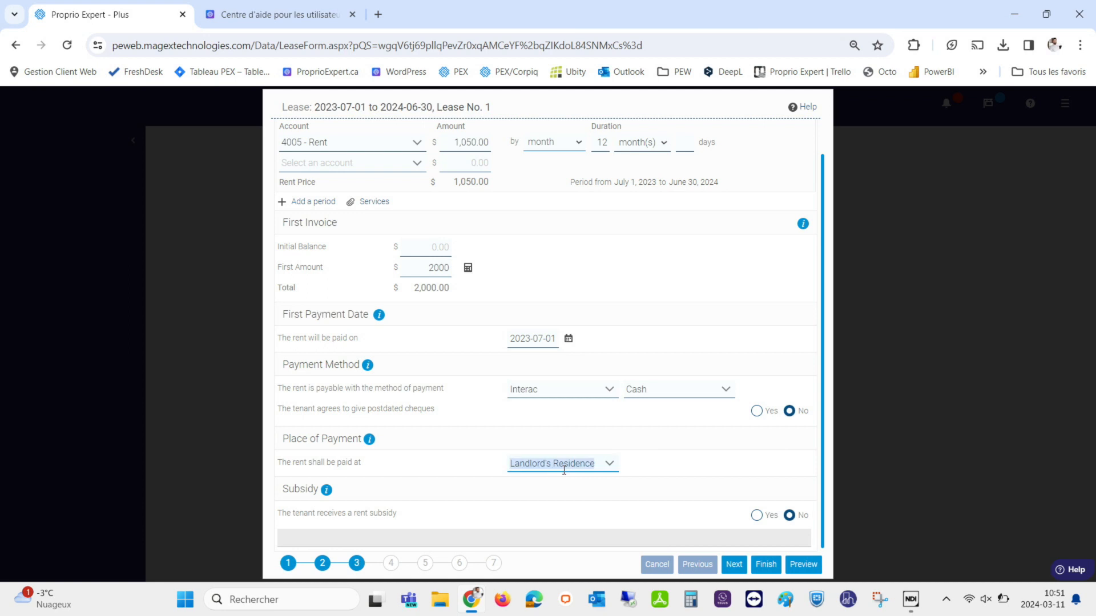
Replace Landlord's Residence with Administration as the place where rent is paid.
click(610, 466)
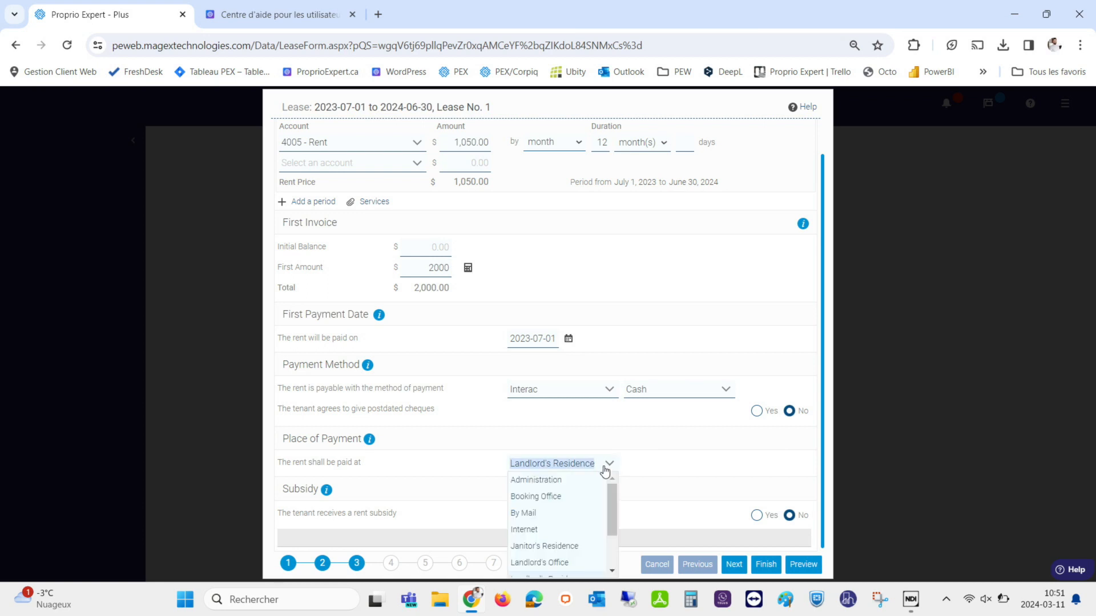
scroll(553, 501, down, 2)
scroll(557, 501, up, 2)
scroll(558, 500, up, 1)
drag(590, 445, 539, 430)
drag(597, 458, 498, 455)
key(BackSpace)
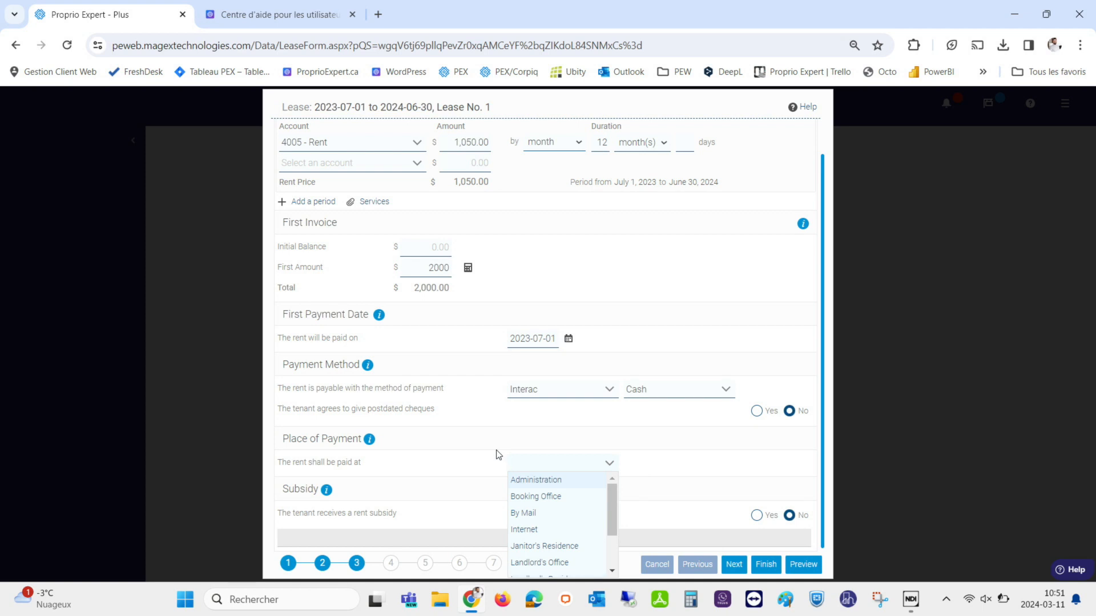
text(office poin)
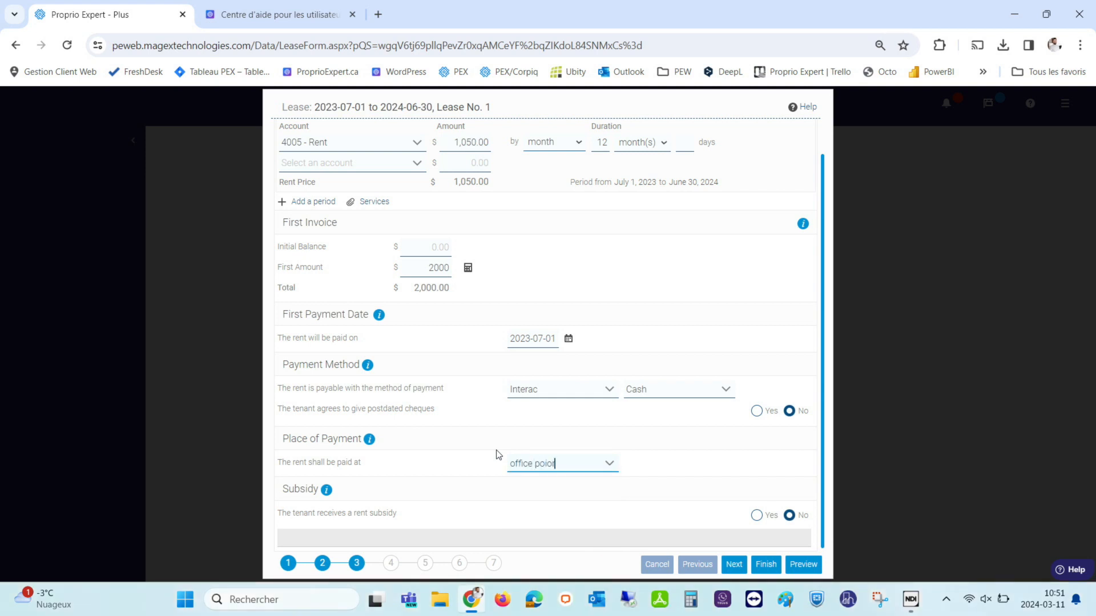
text(ior)
key(BackSpace)
key(BackSpace)
key(BackSpace)
key(BackSpace)
key(BackSpace)
key(BackSpace)
key(BackSpace)
key(BackSpace)
key(BackSpace)
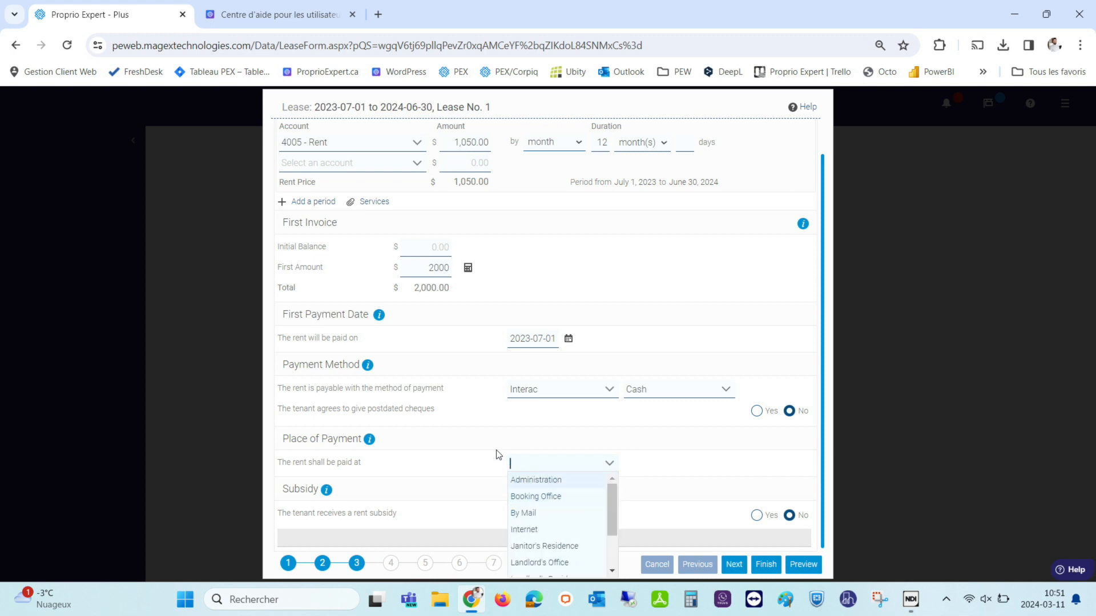
click(516, 485)
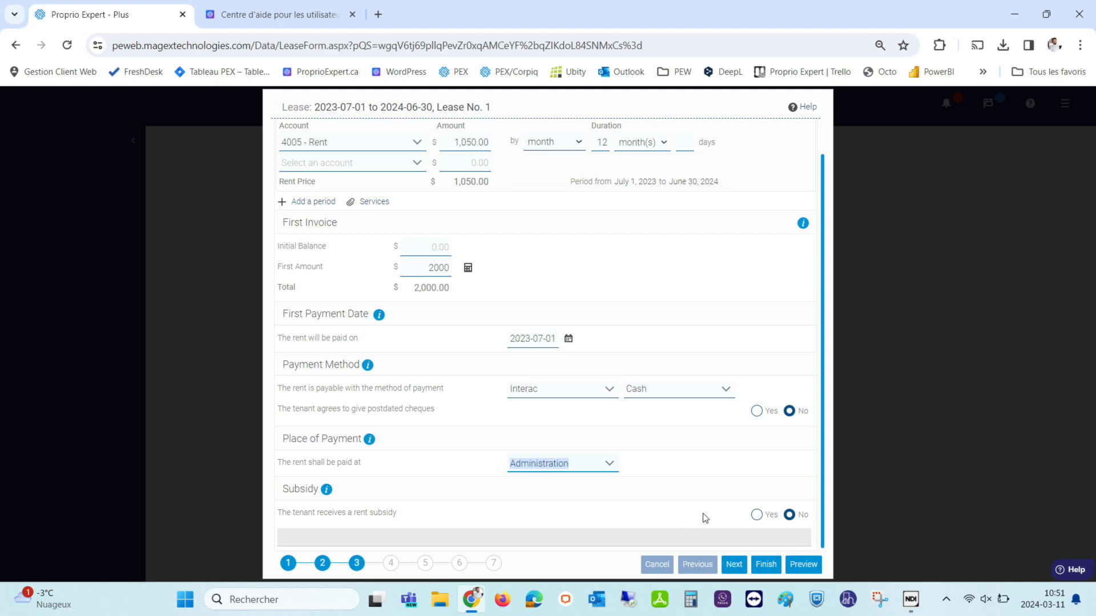
click(756, 516)
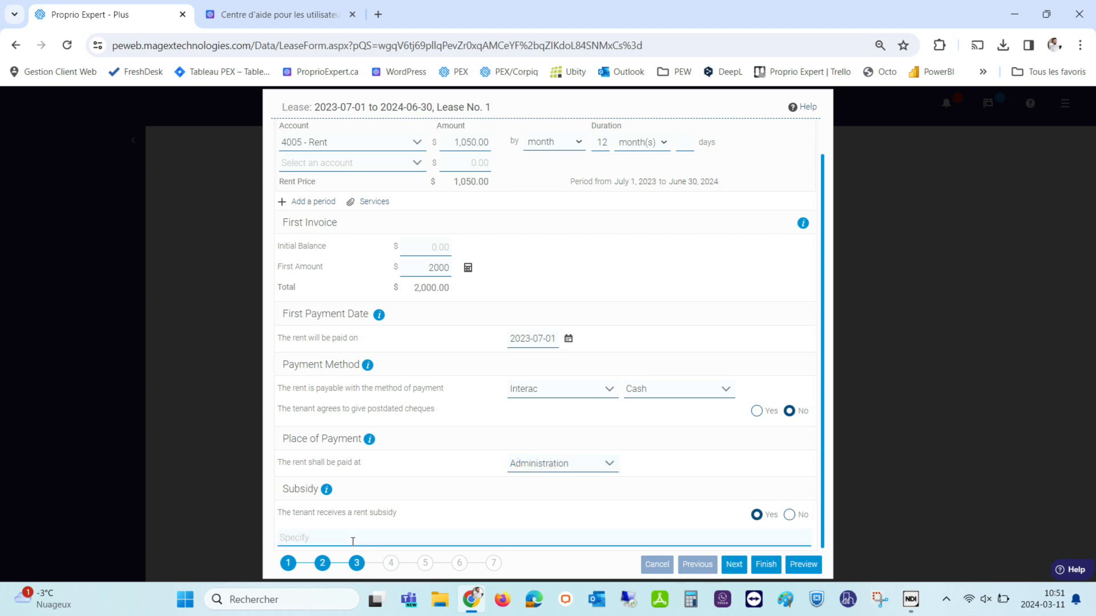
click(312, 536)
click(790, 516)
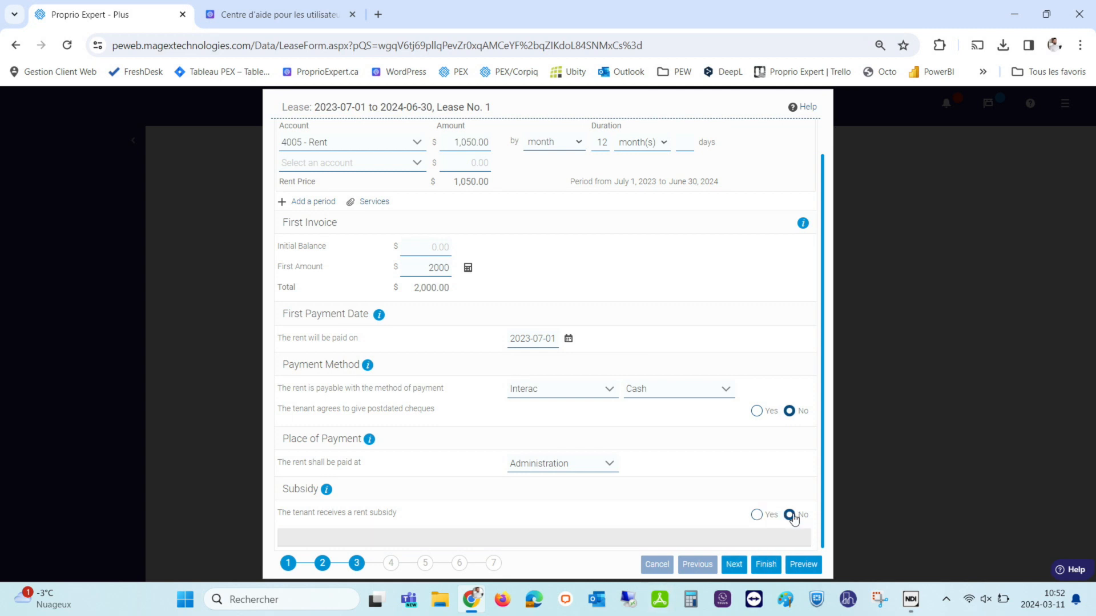
Go to lease step 4, leave furniture not included, and continue to step 5.
click(391, 564)
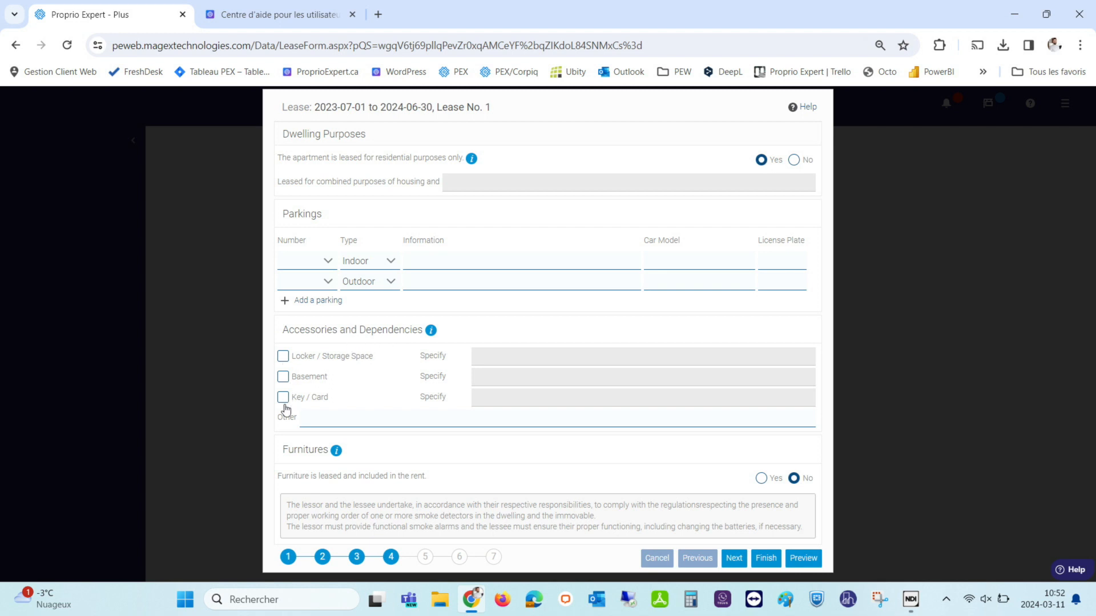
mouse_move(336, 452)
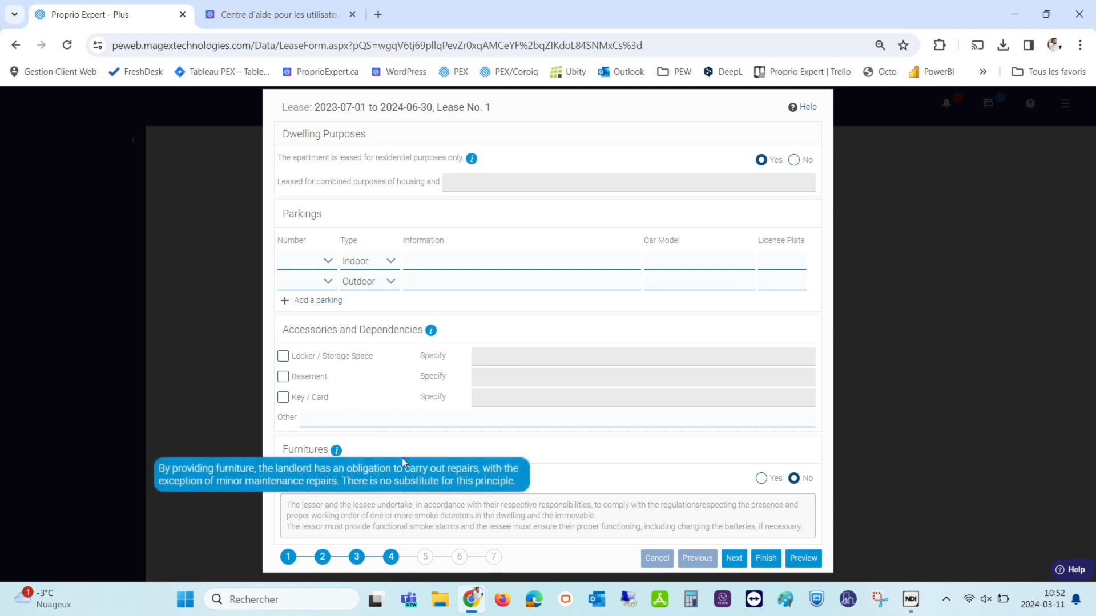
click(761, 478)
scroll(496, 445, down, 3)
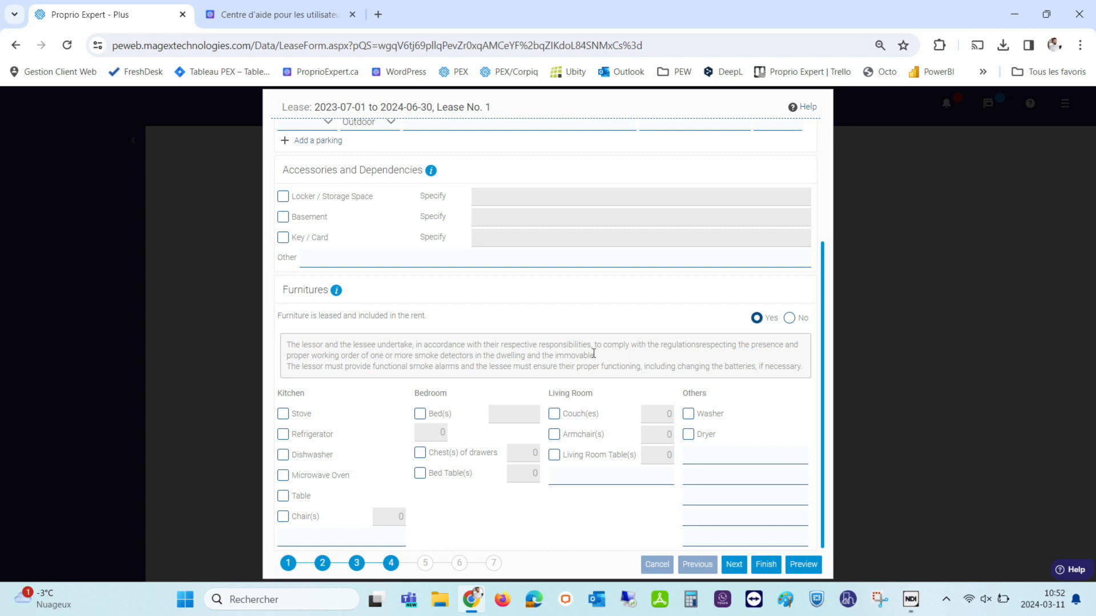
click(789, 319)
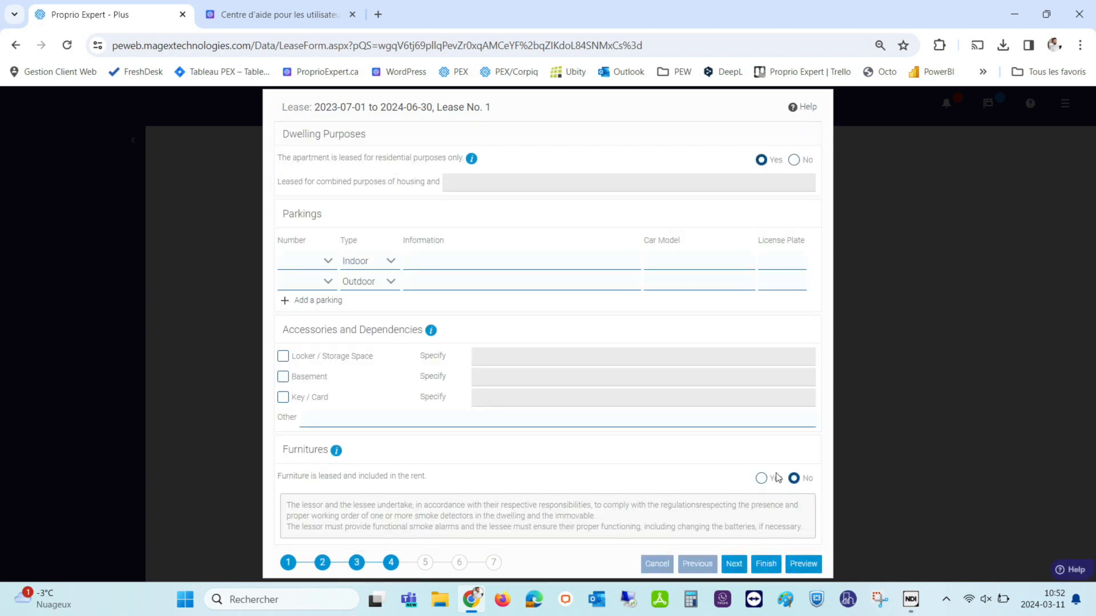
click(424, 564)
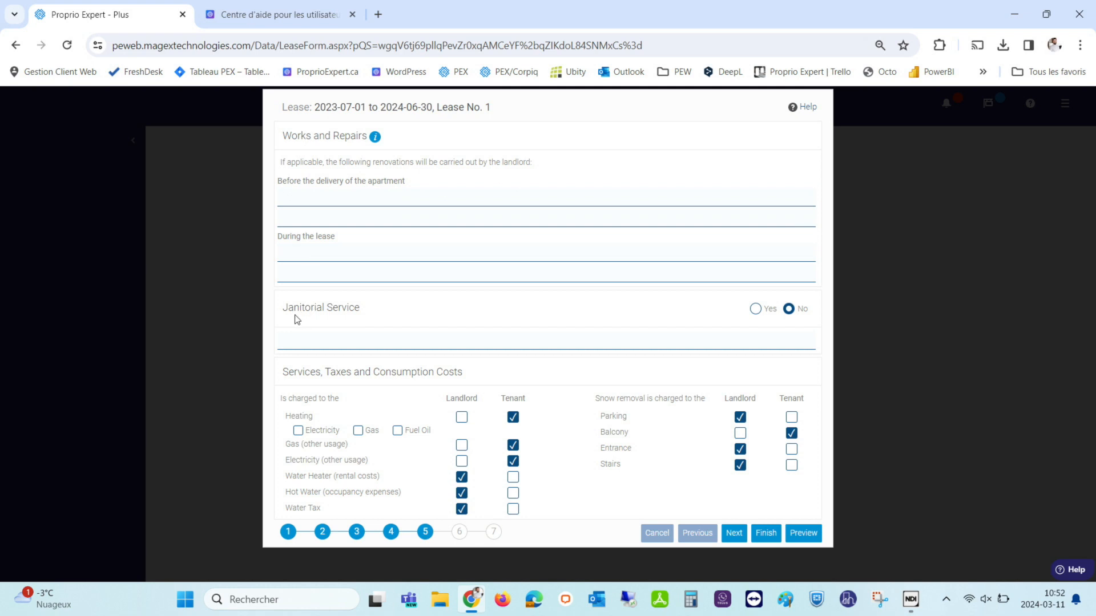
Leave janitorial service set to No and continue to step 6, conditions and notice.
click(756, 310)
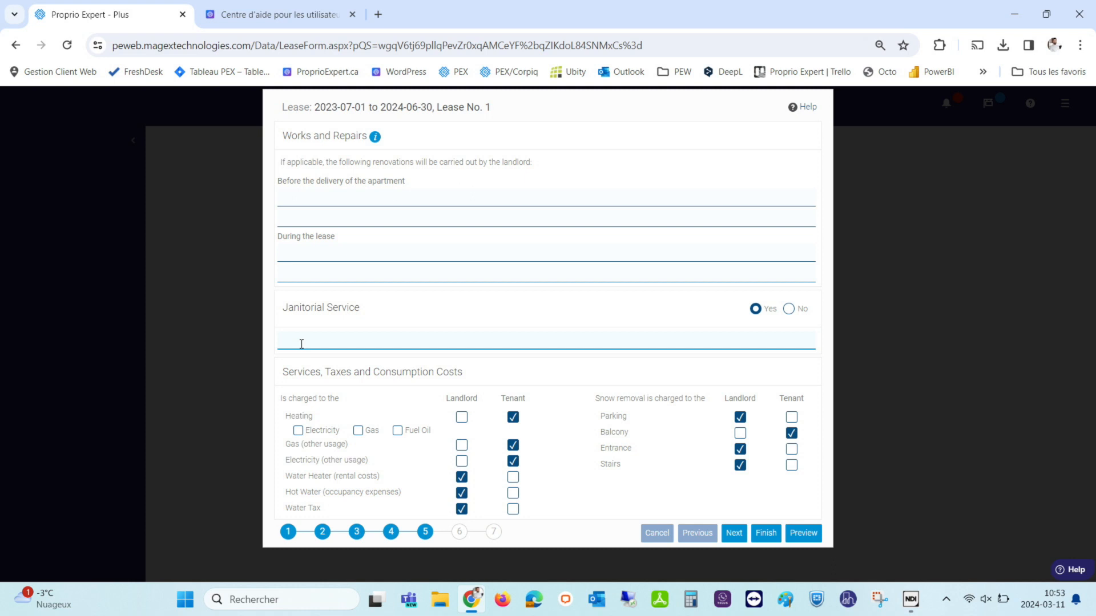
click(789, 310)
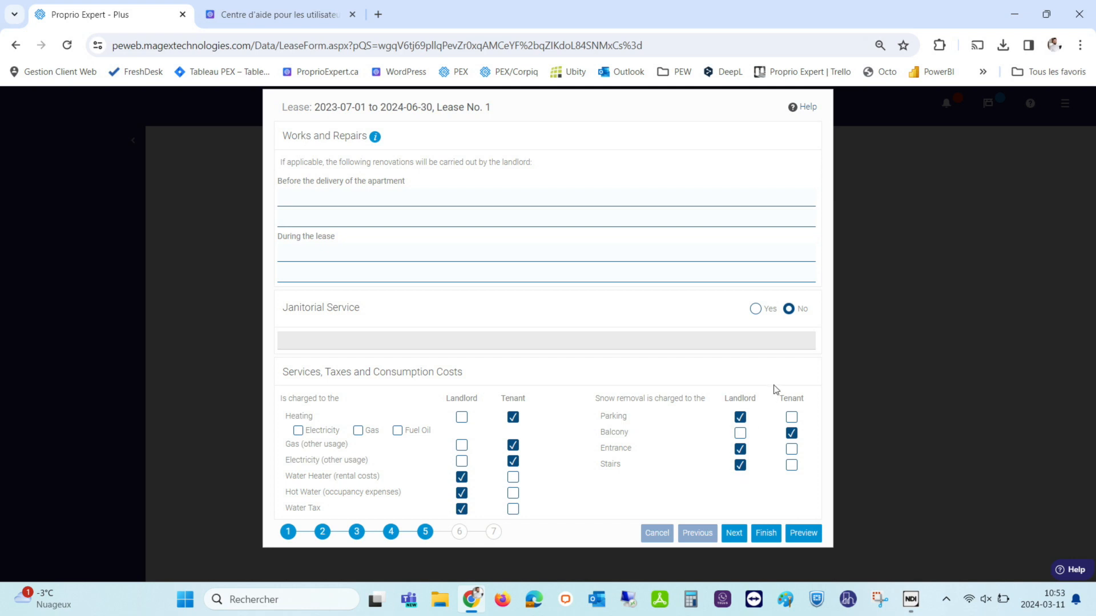
click(466, 538)
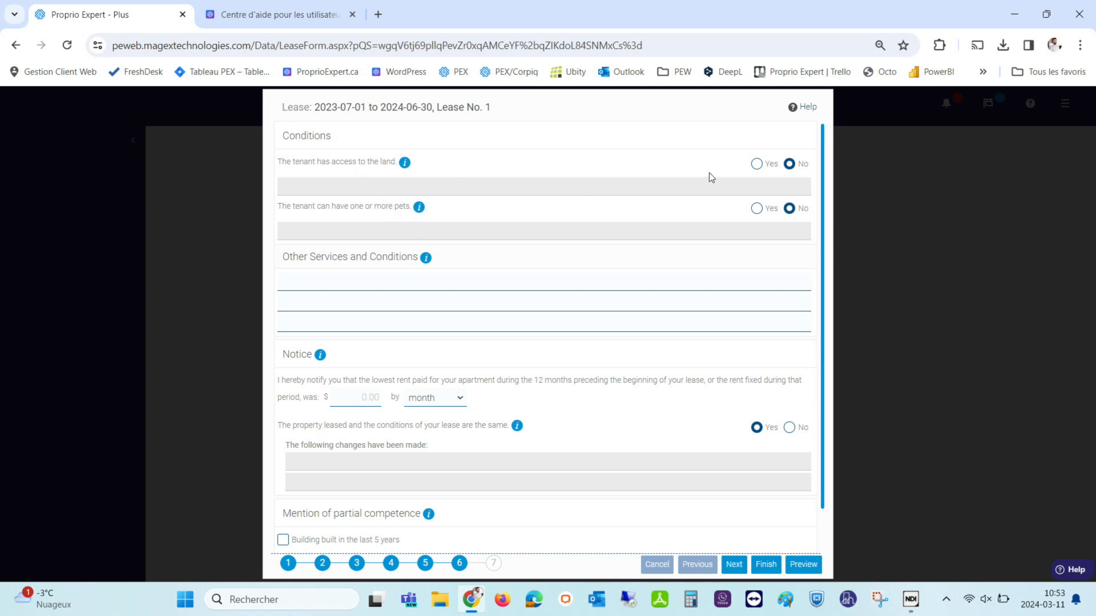
Keep land access and pets set to No, then advance to step 7 of 7.
click(756, 164)
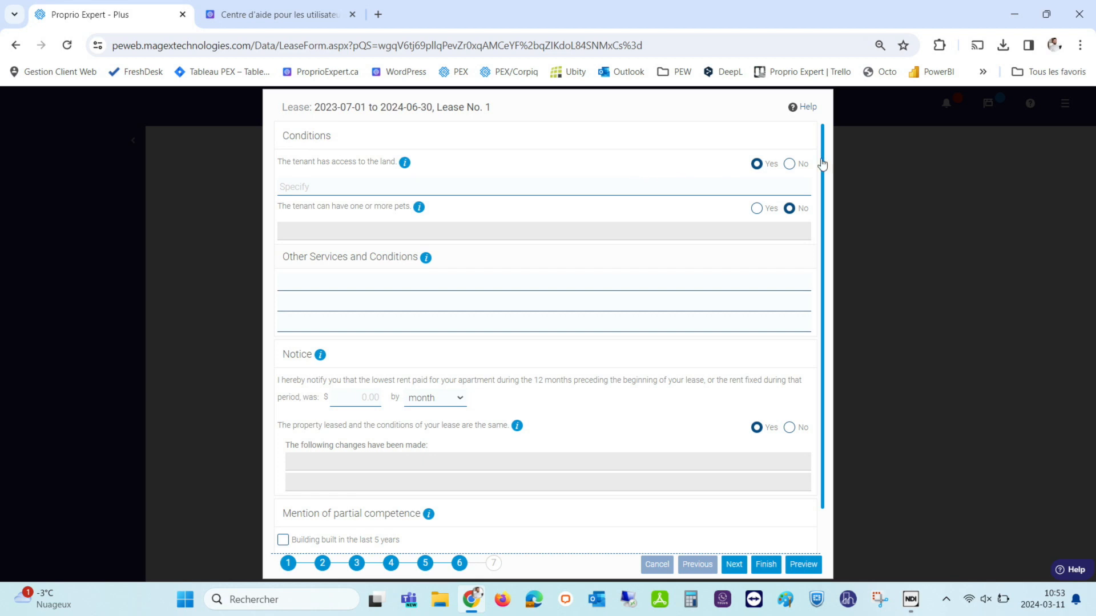
click(789, 164)
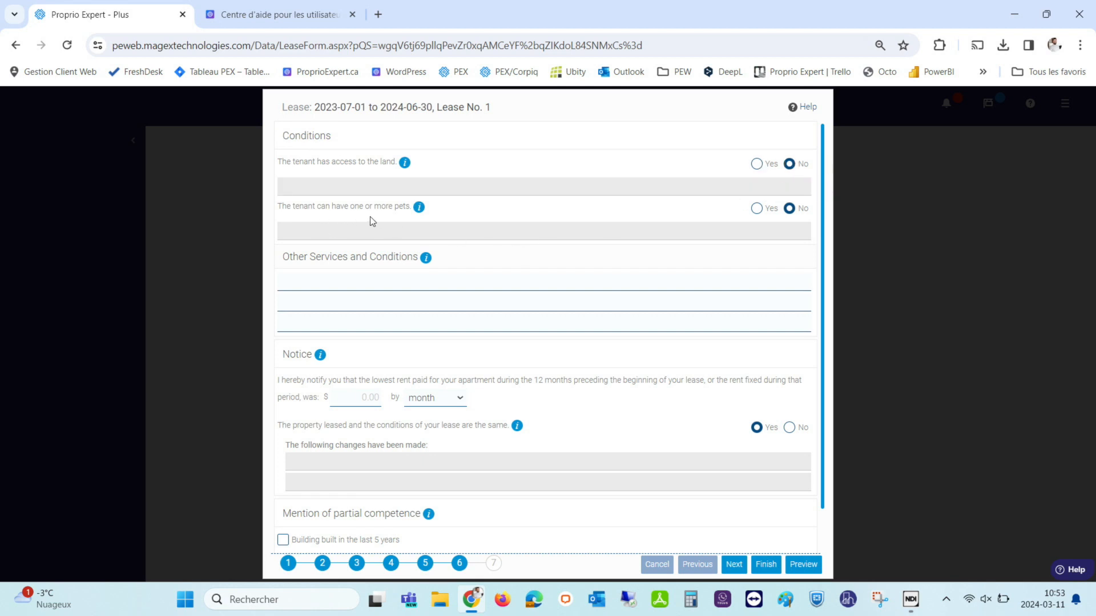
click(757, 208)
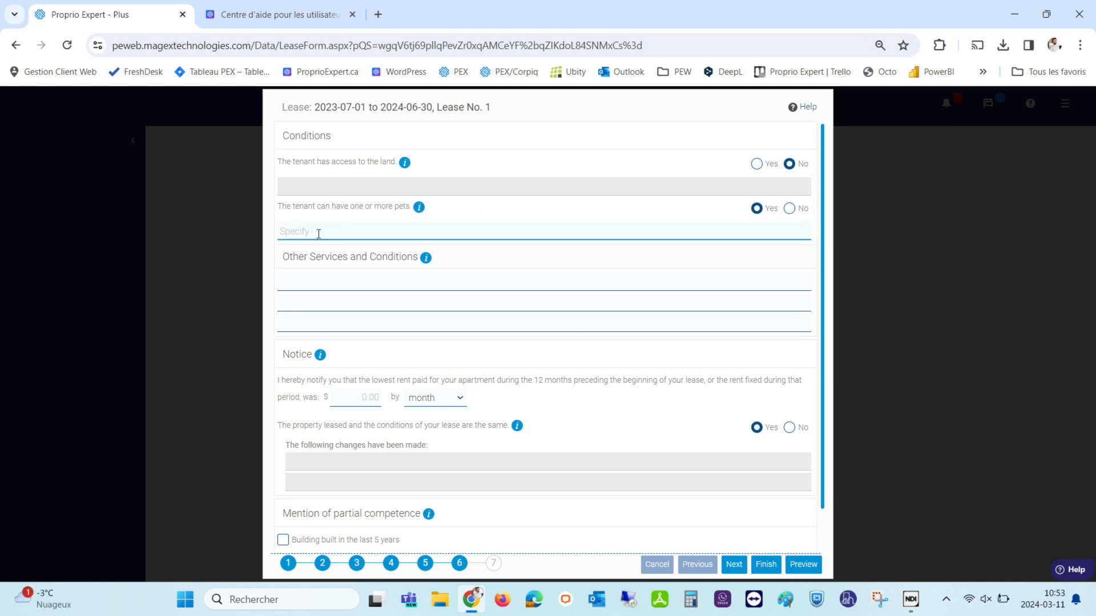
click(790, 208)
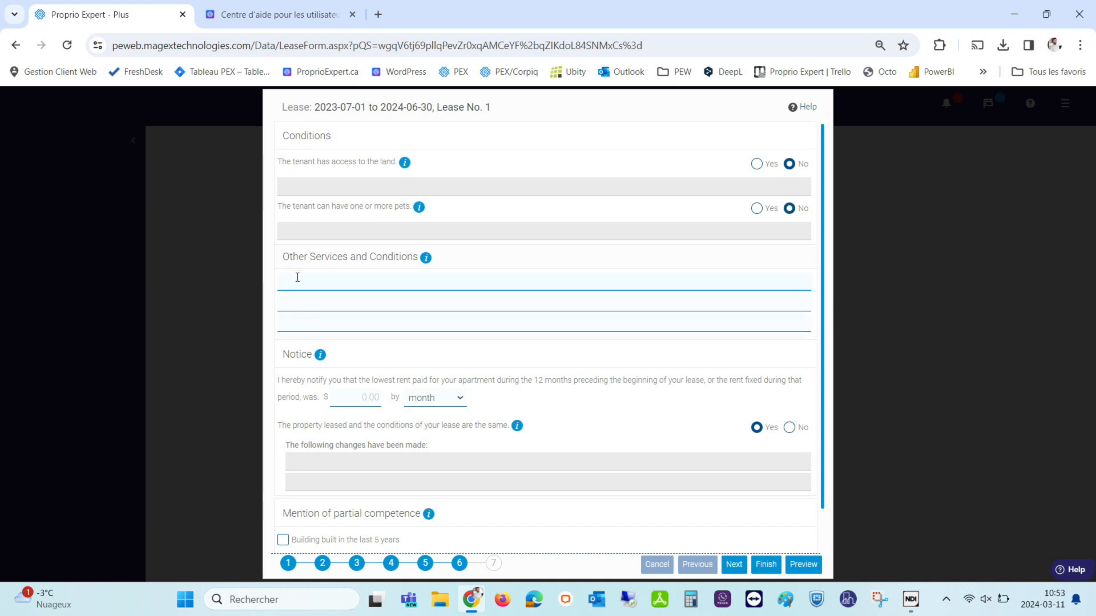
scroll(342, 380, down, 1)
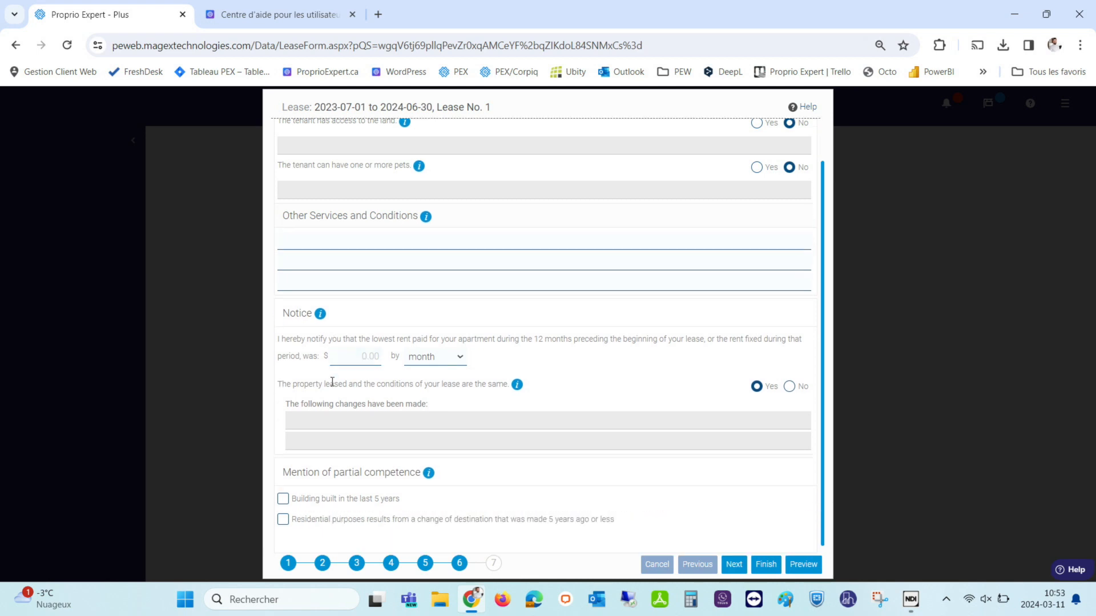
click(493, 565)
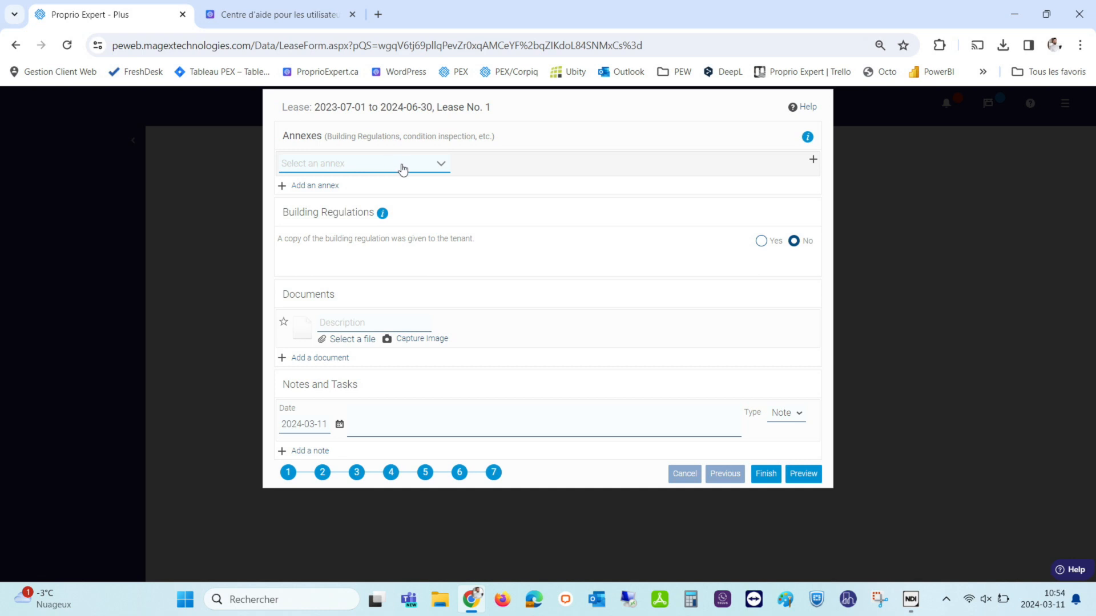
Attach the Règlement d'immeuble (Template) annex and choose Edit from its options.
click(420, 170)
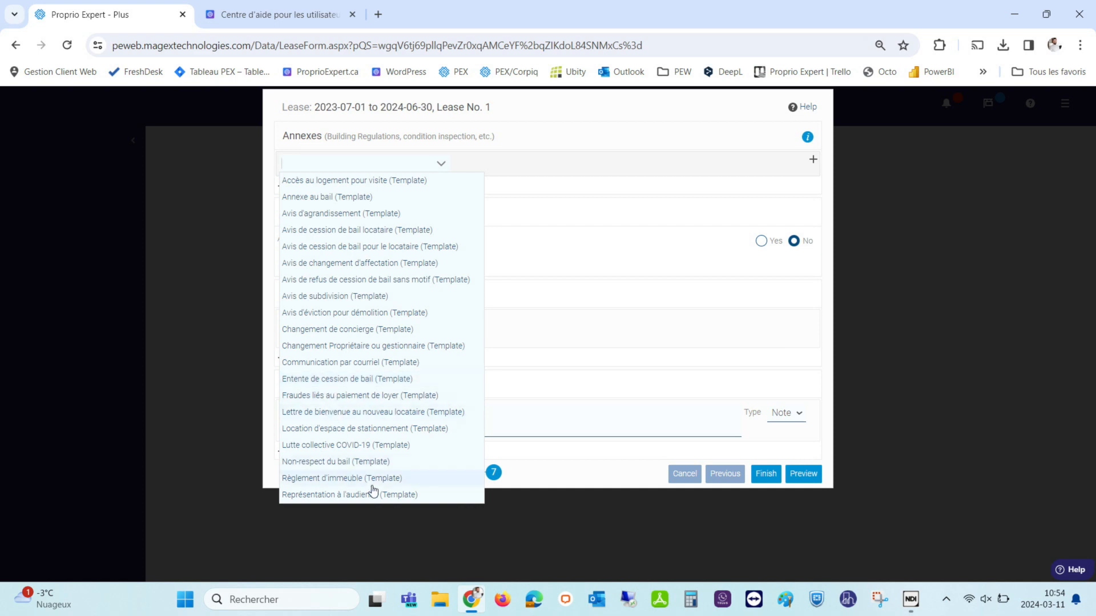
click(339, 479)
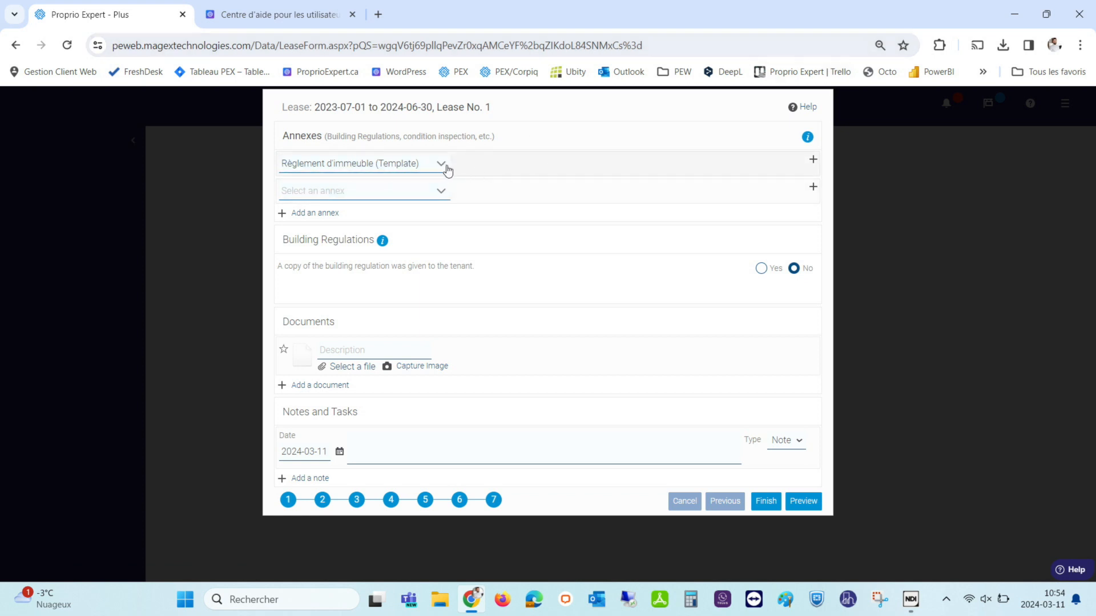
click(814, 161)
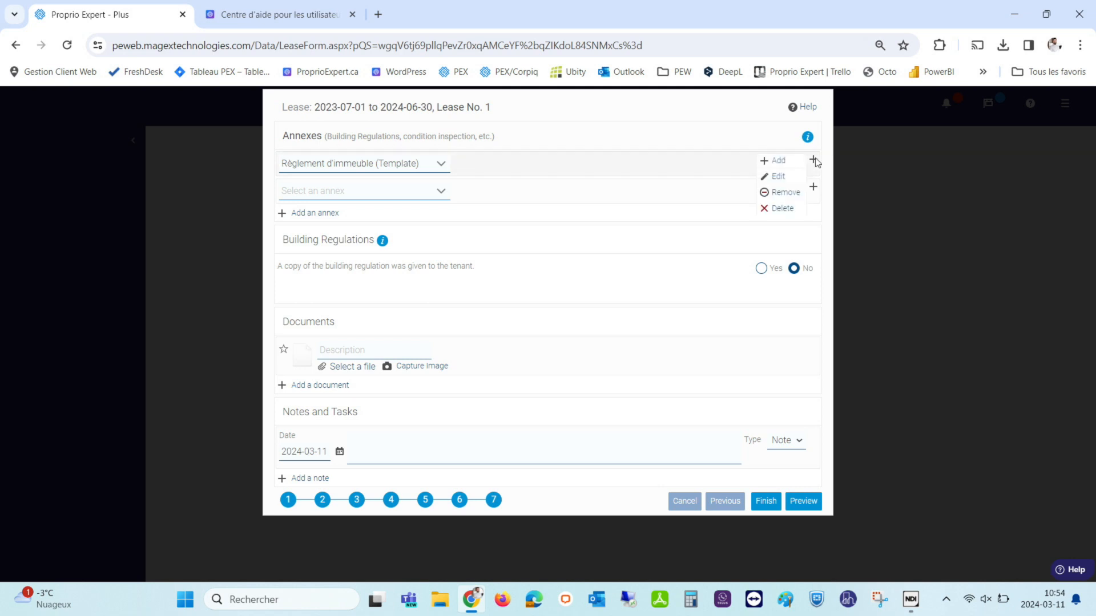
click(778, 177)
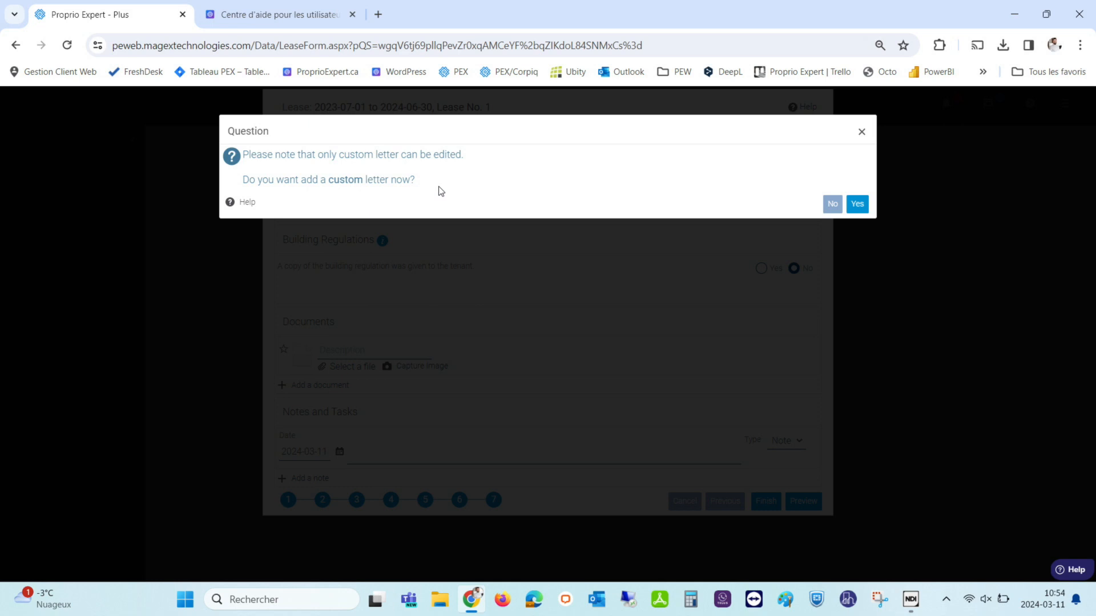
Create a custom Letter to Tenant and review its body and closing variables.
click(859, 206)
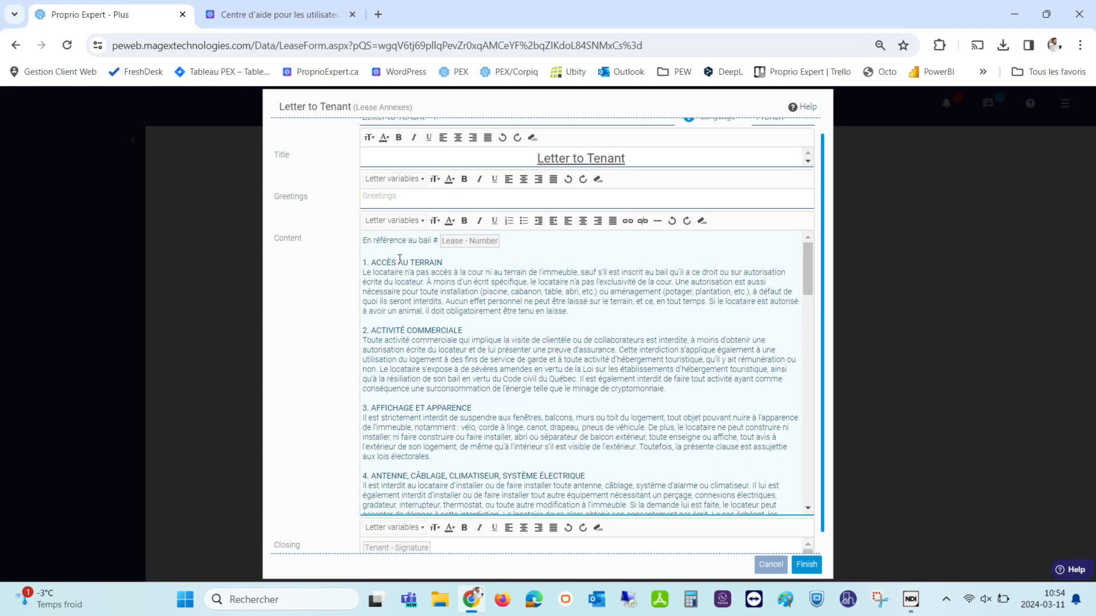
click(395, 226)
click(571, 290)
scroll(507, 349, down, 1)
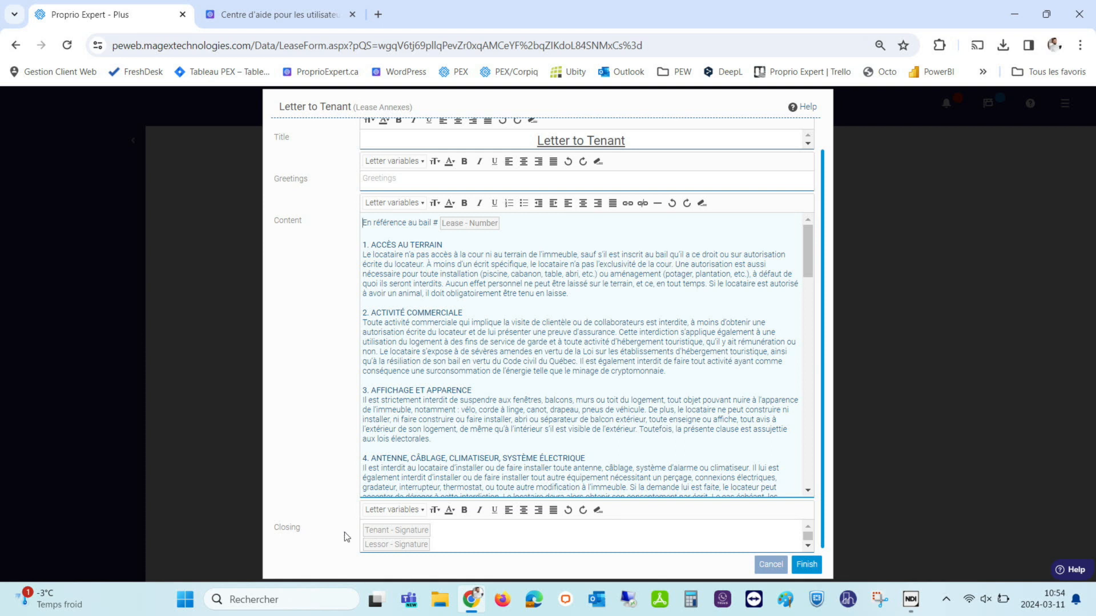
click(392, 512)
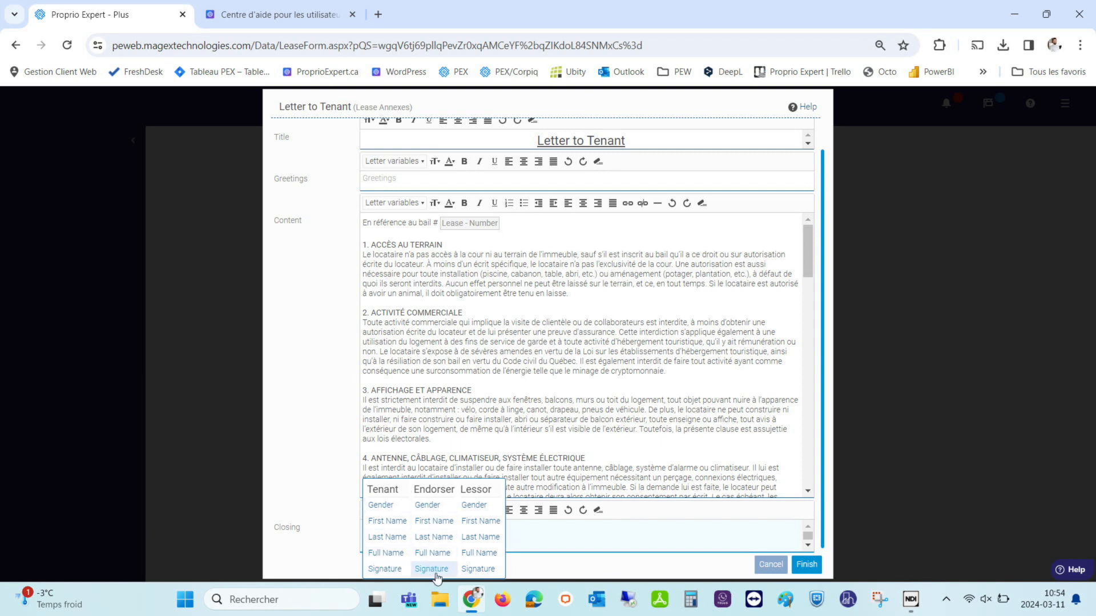
click(555, 546)
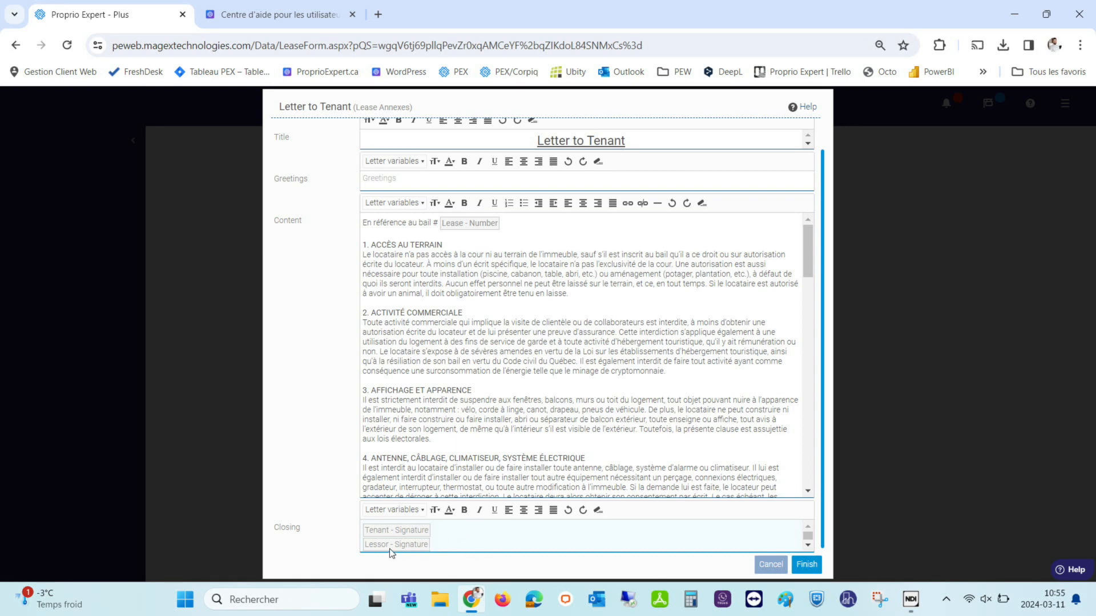
click(394, 509)
scroll(402, 243, up, 1)
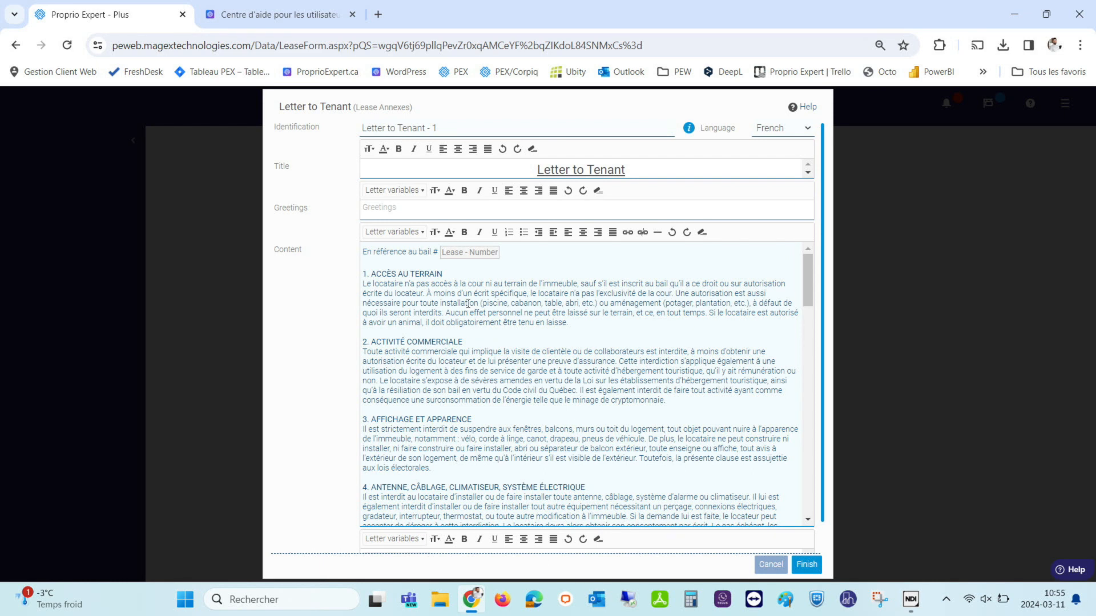
Save the letter as Letter to Tenant - 1 and preview the lease with annexes.
click(805, 568)
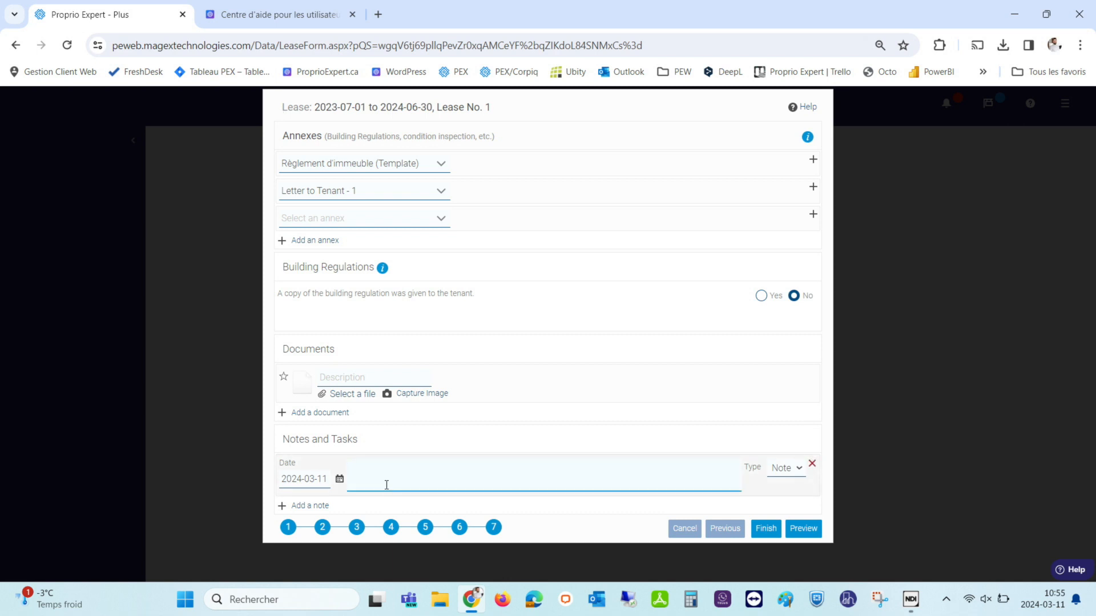
click(468, 467)
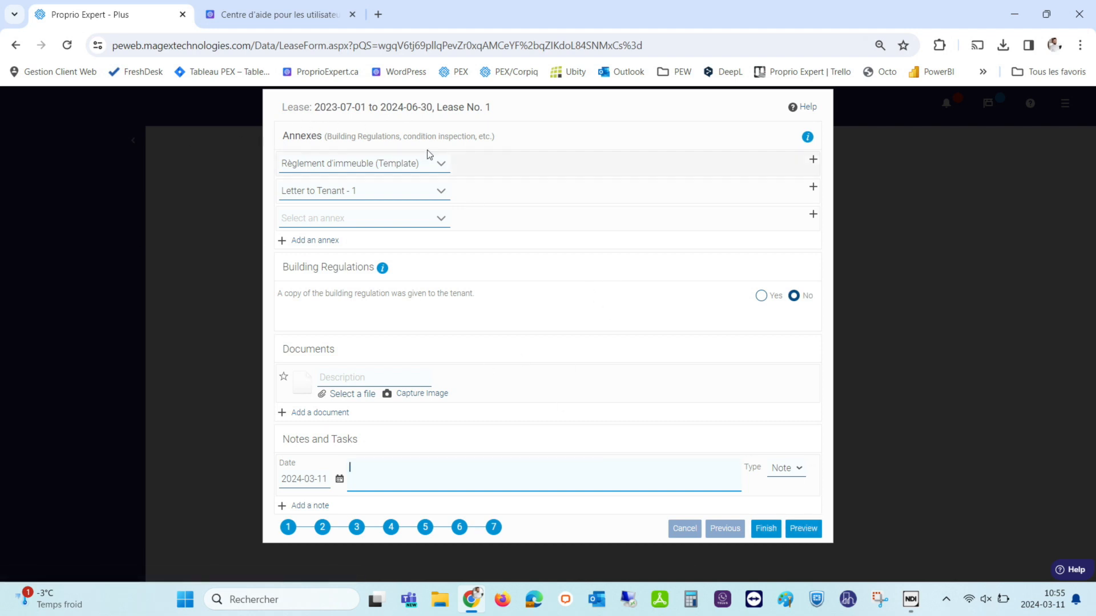
click(808, 531)
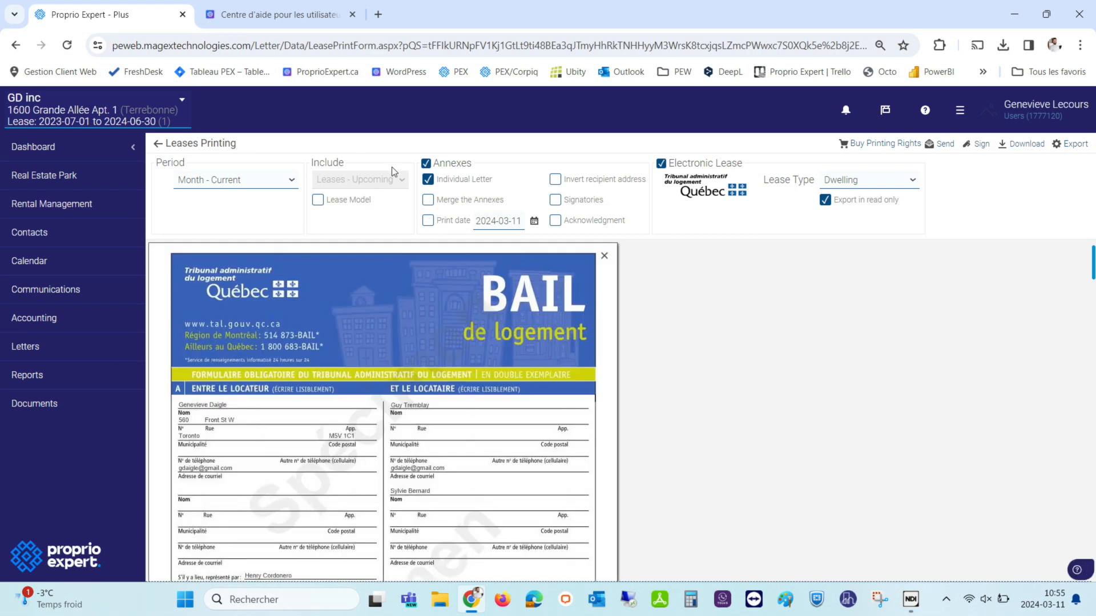
Review the Québec lease preview and turn on Print date 2024-03-11 under Annexes.
scroll(371, 300, down, 1)
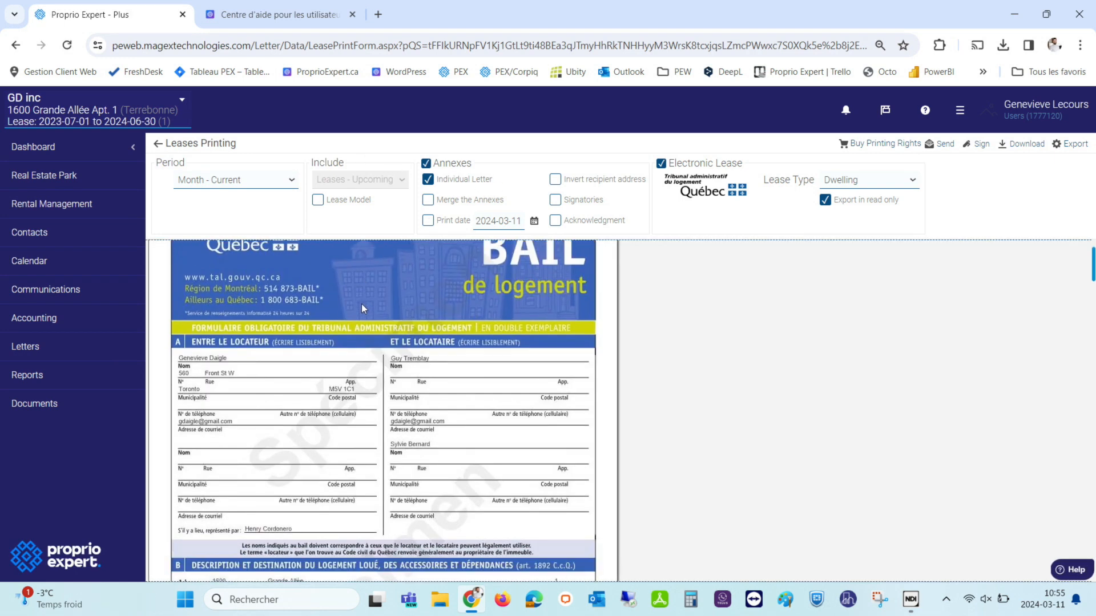
scroll(352, 368, up, 1)
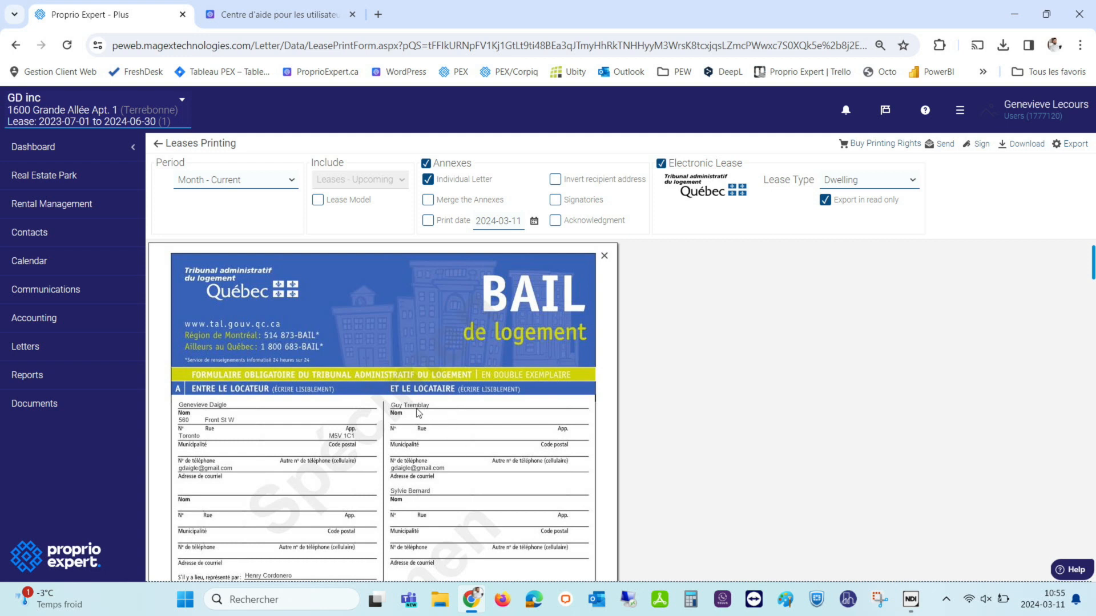
scroll(288, 451, down, 10)
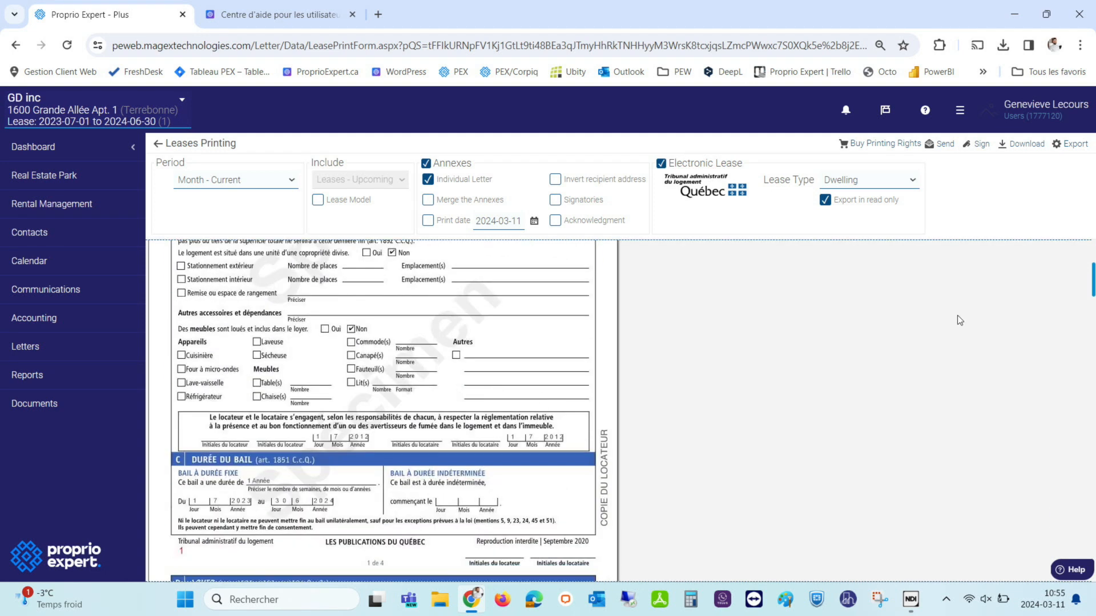
drag(1093, 278, 1093, 351)
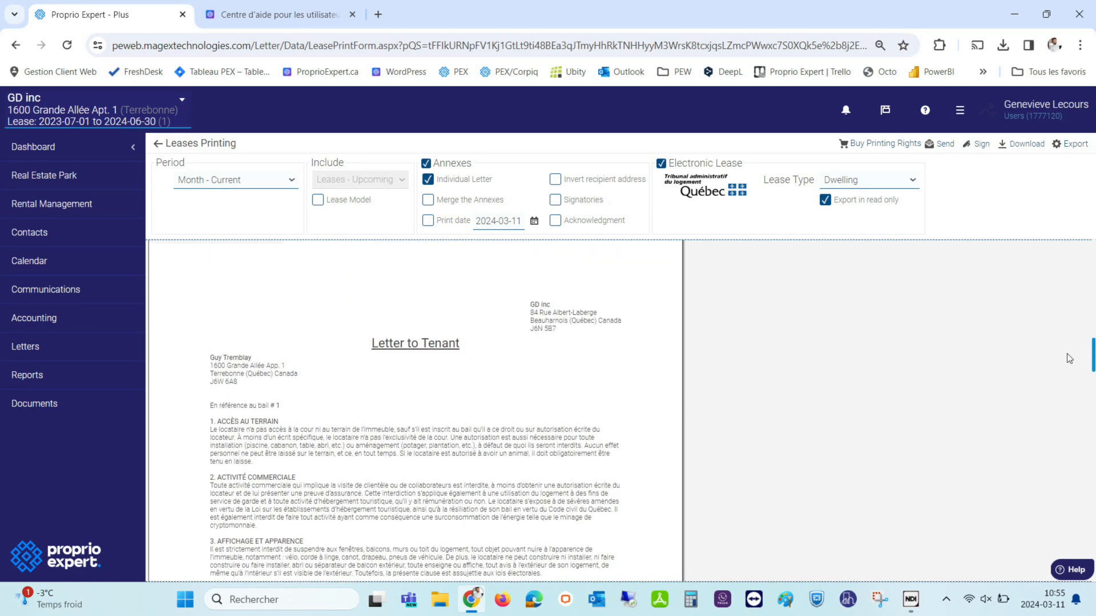
drag(1094, 343, 978, 145)
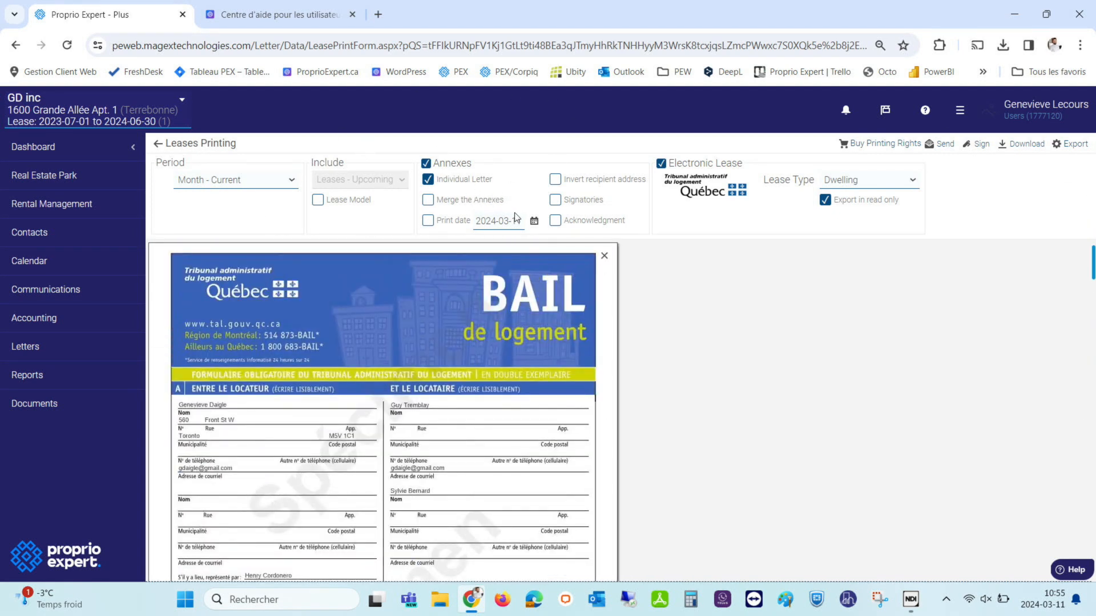
click(427, 224)
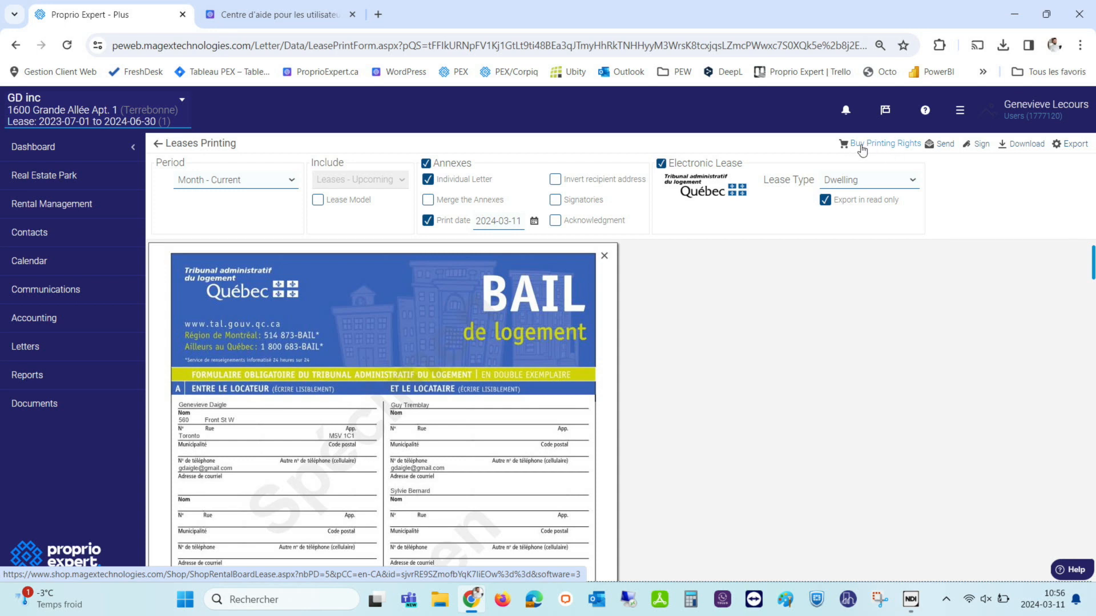
Check the purchase page quoting 5 printing rights at $47.65, then return to Leases Printing.
click(876, 147)
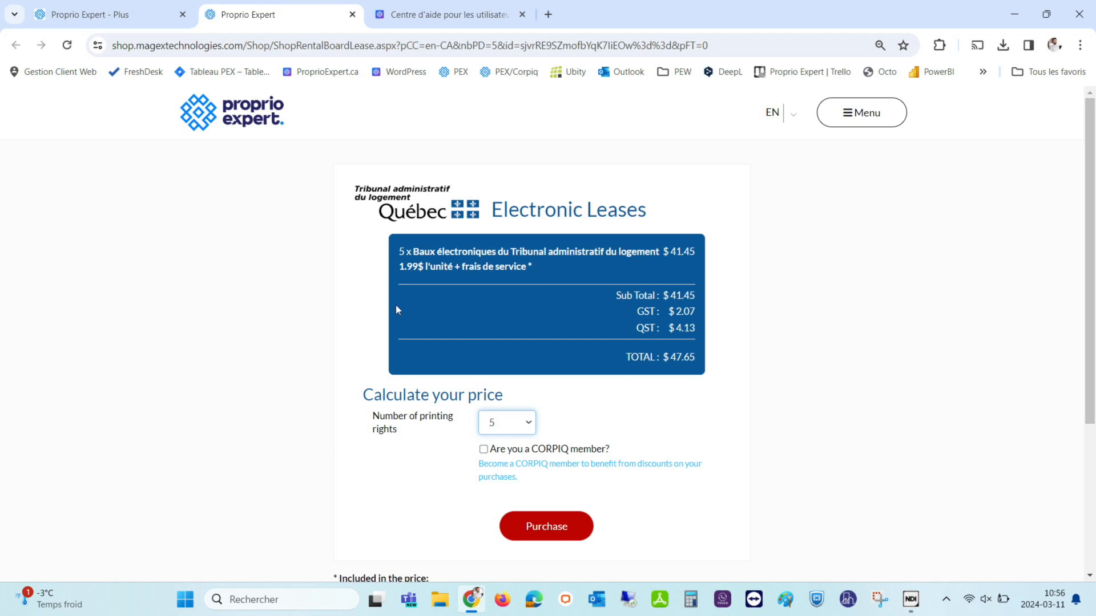
click(510, 423)
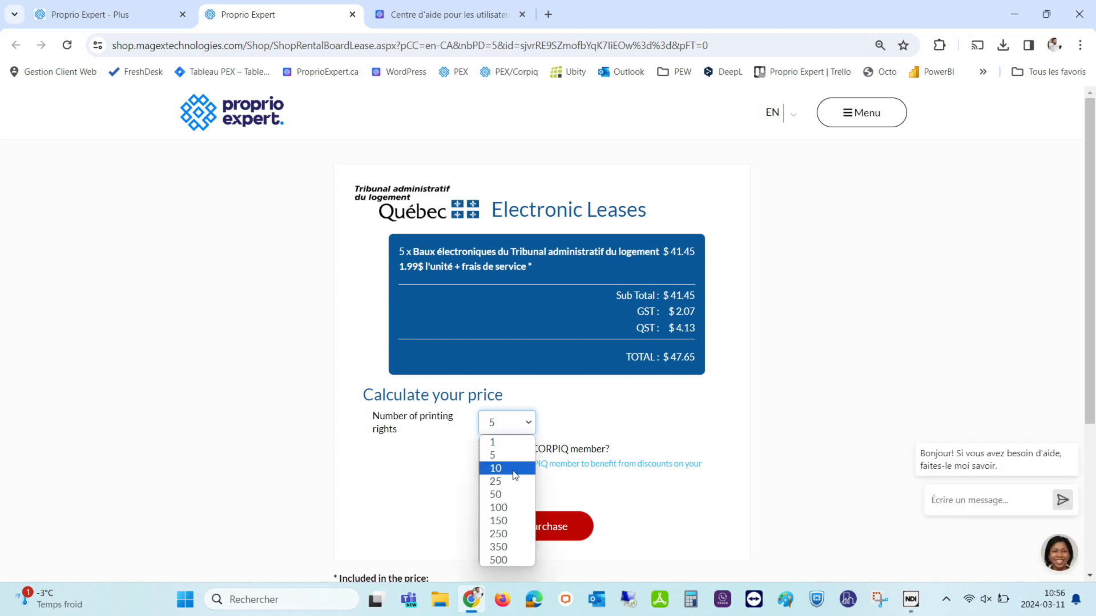
click(765, 381)
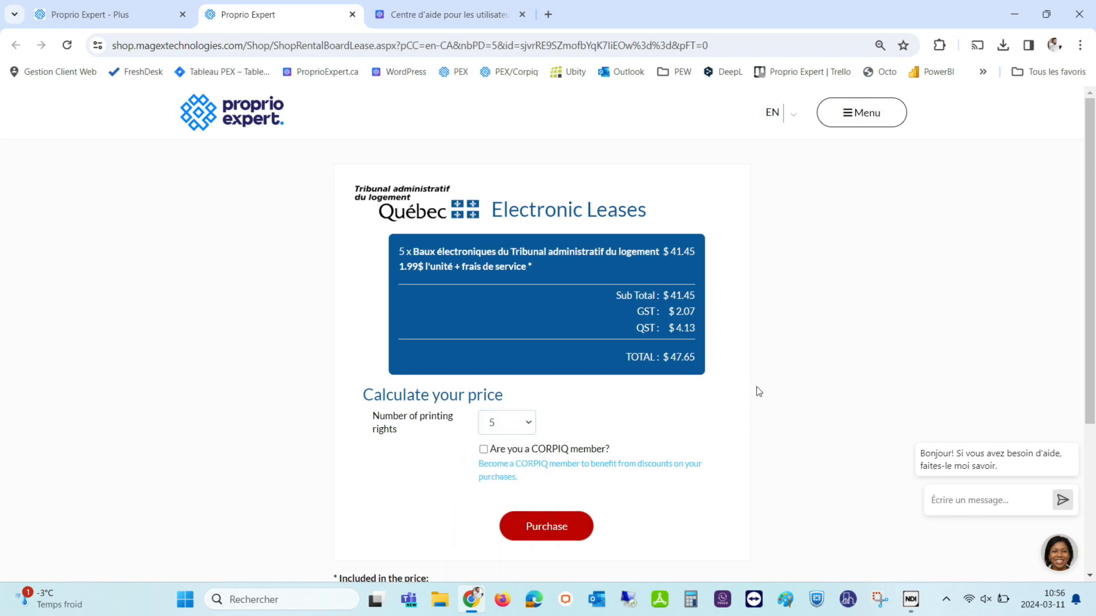
click(97, 14)
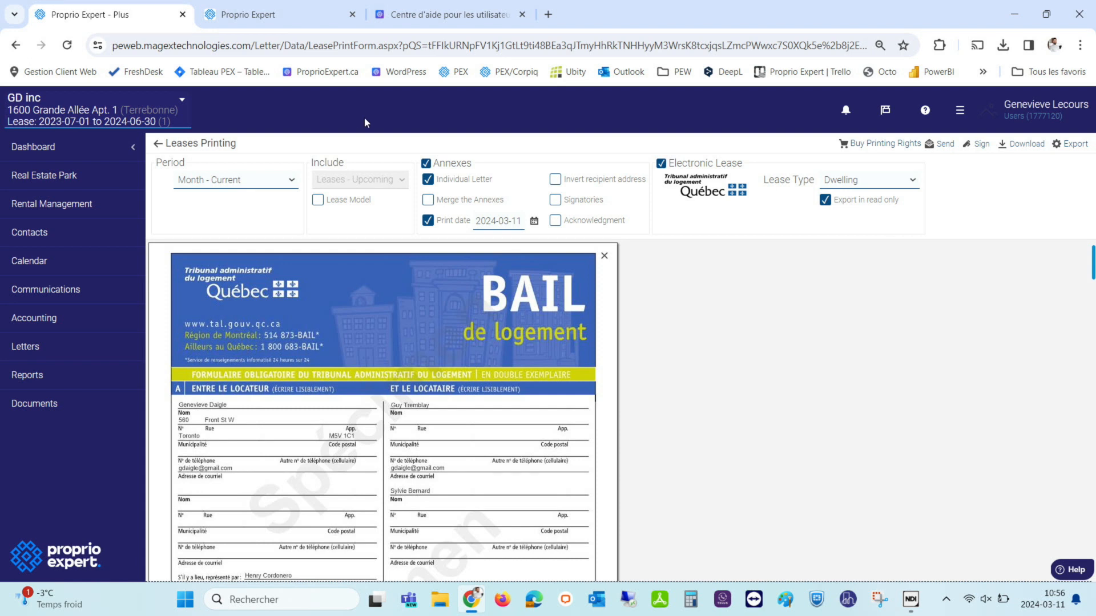
Open My Account to see the 9 remaining electronic lease printing rights.
click(960, 112)
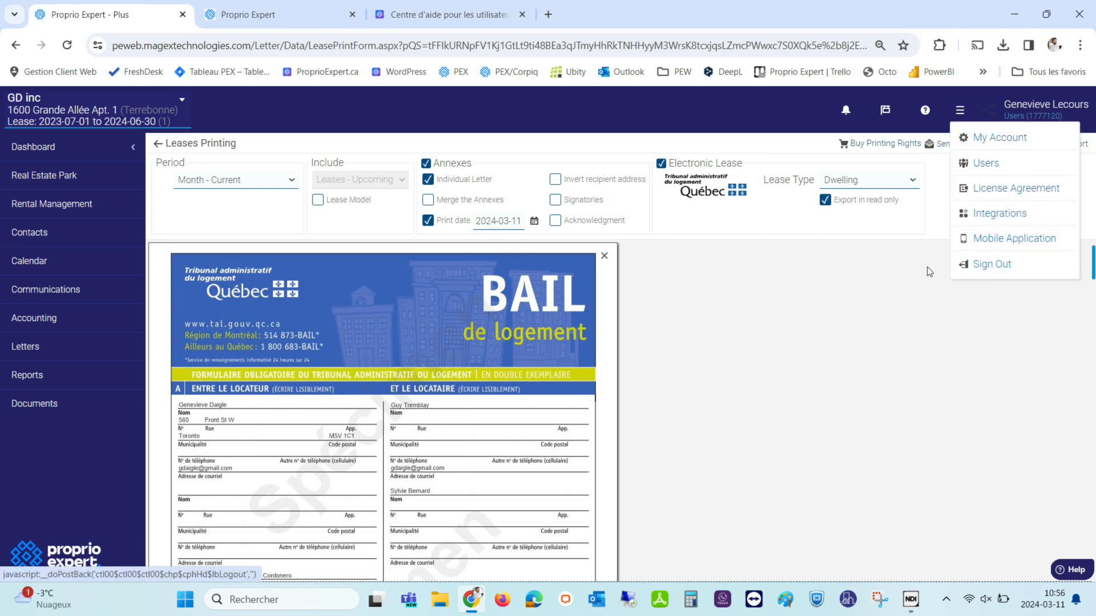
click(891, 280)
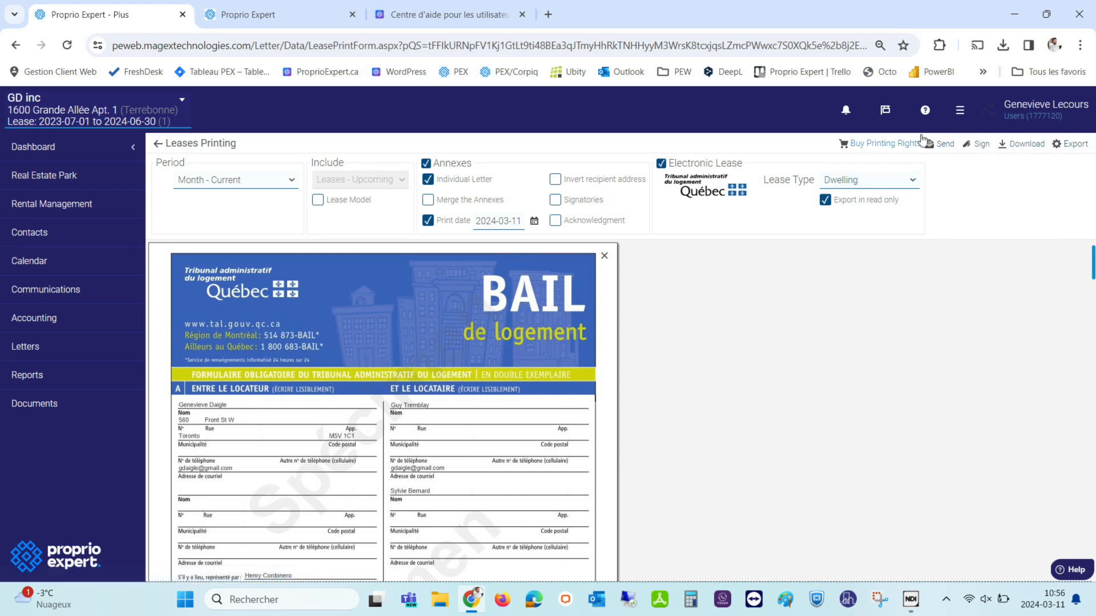
click(965, 108)
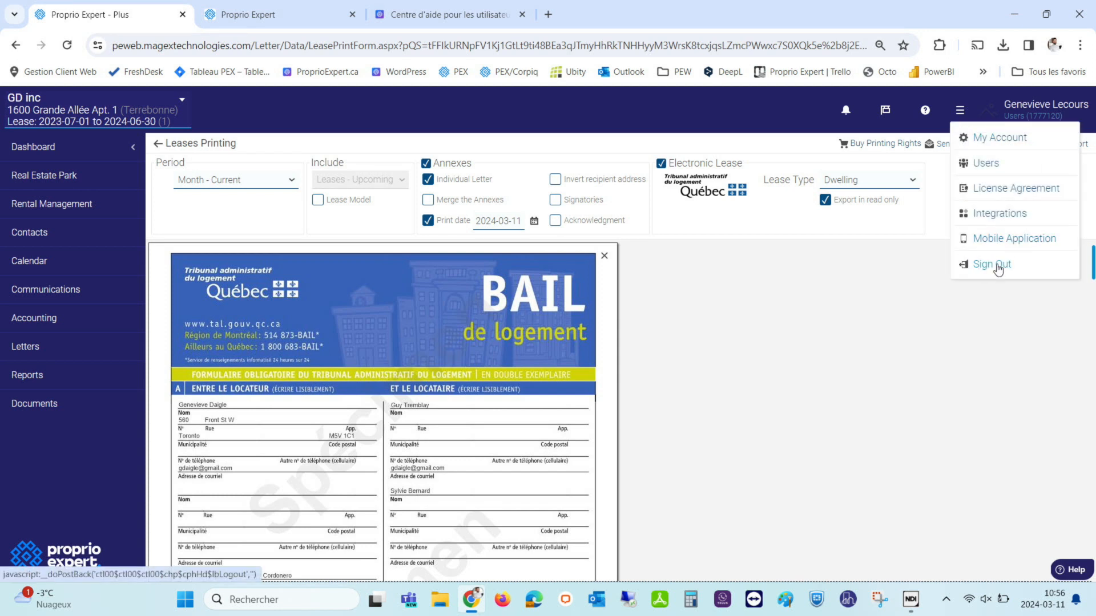
click(760, 290)
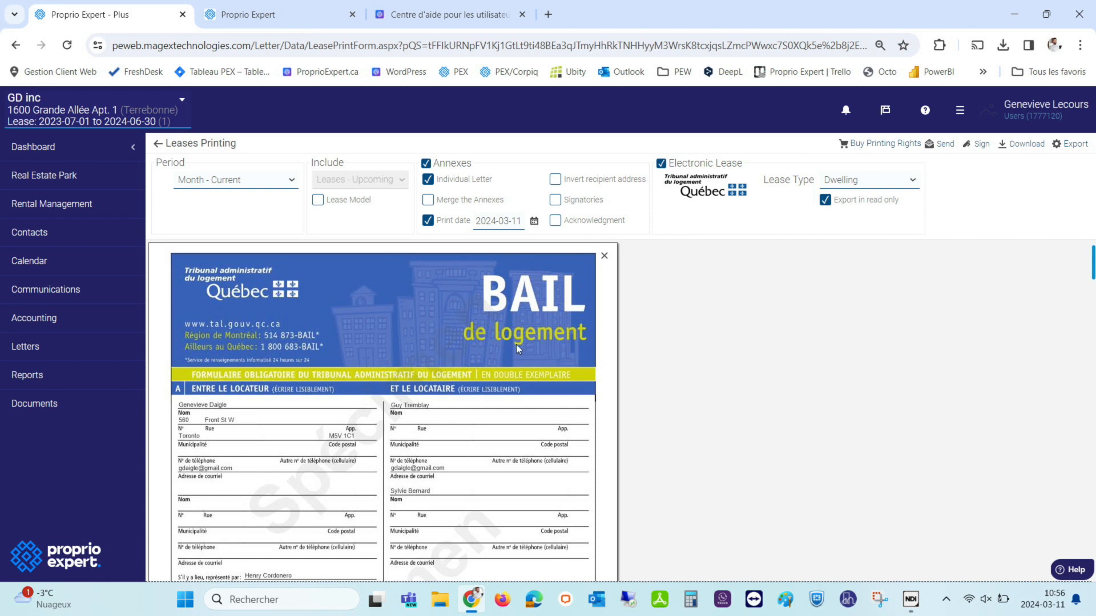
click(960, 112)
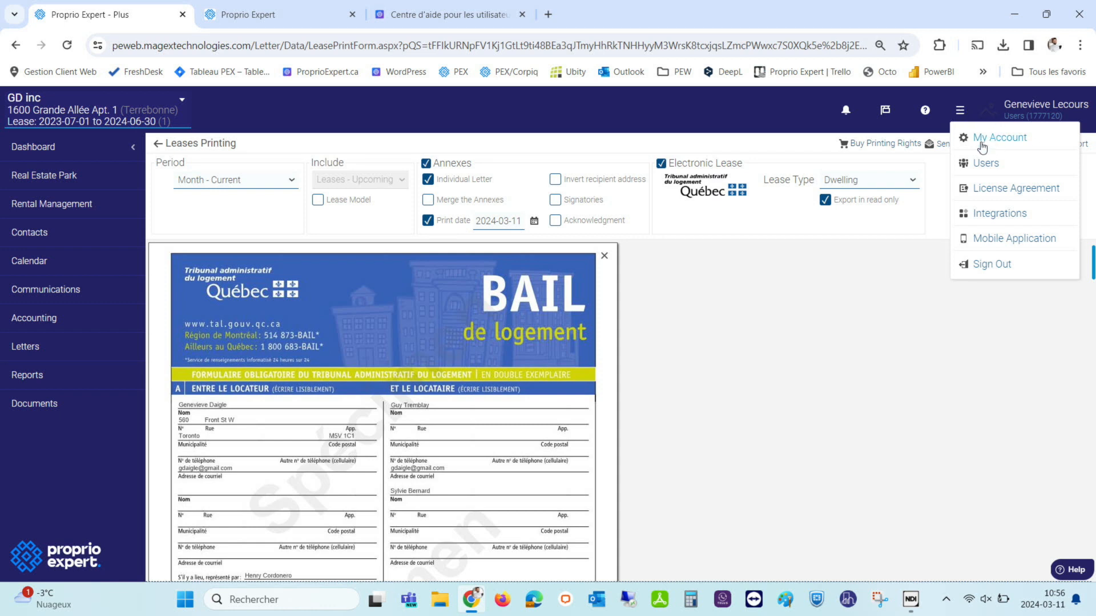
click(1011, 142)
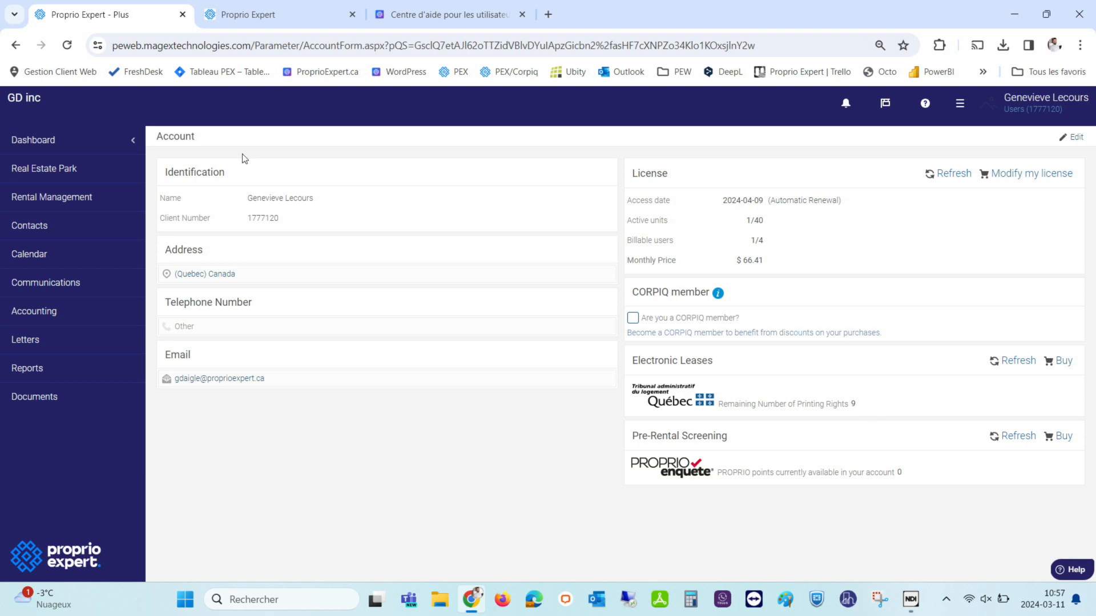
click(36, 171)
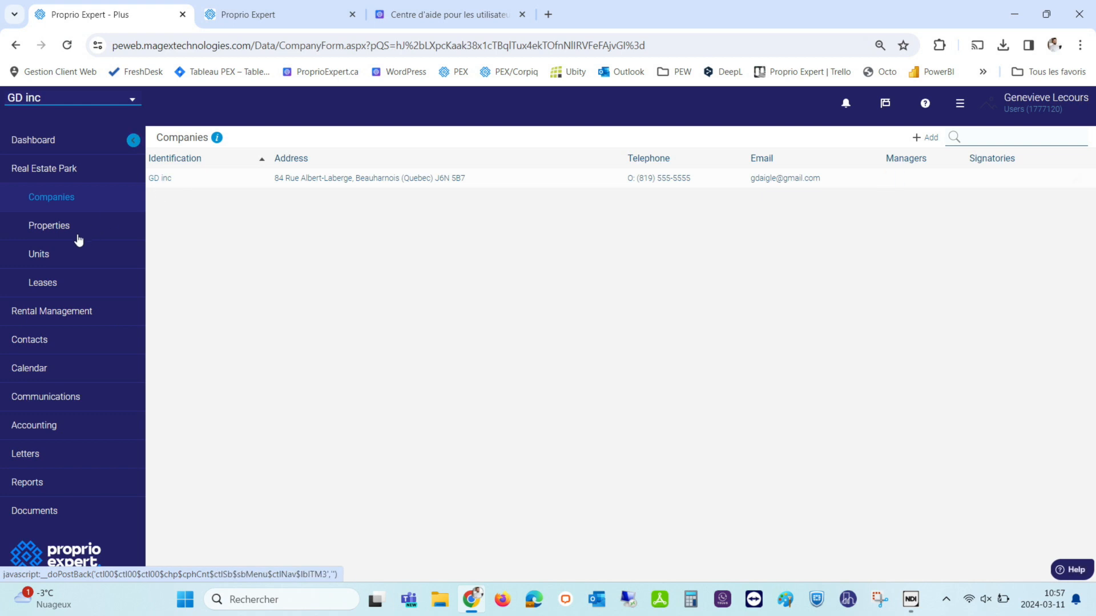
click(43, 283)
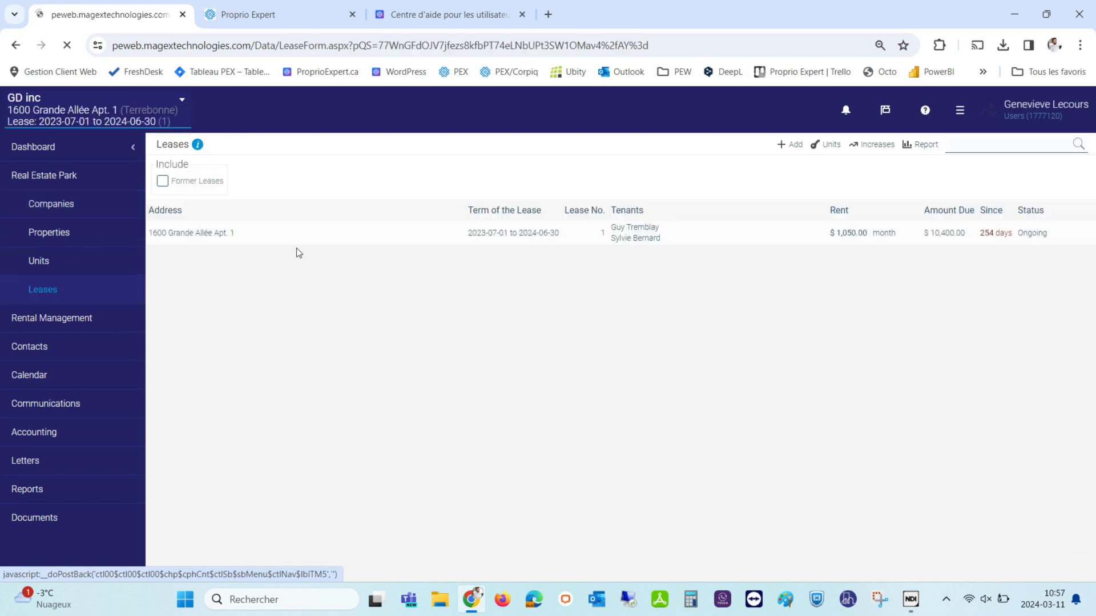
click(403, 234)
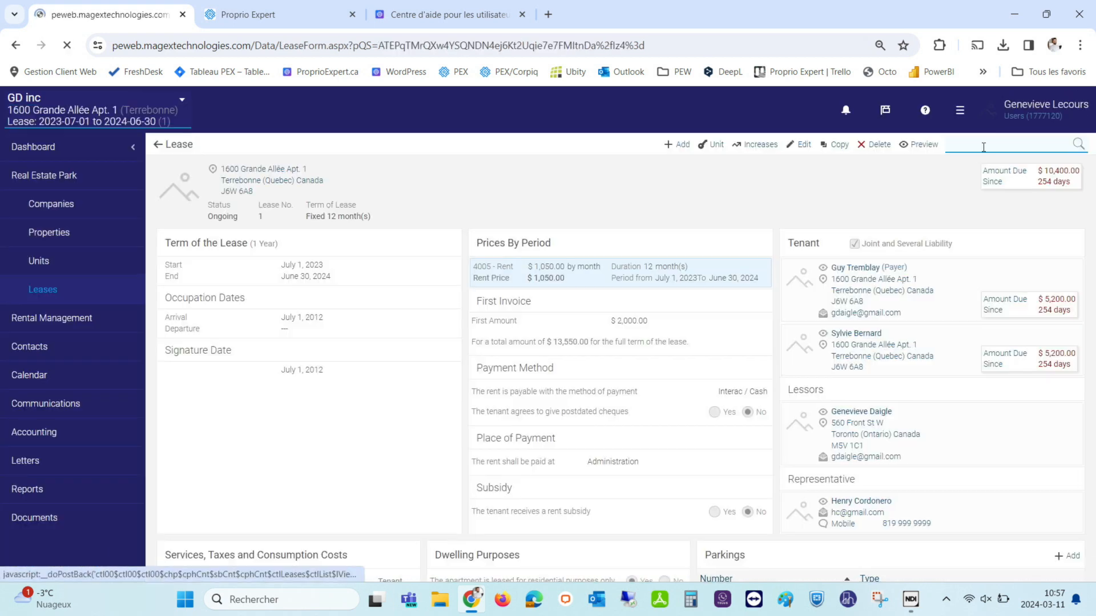
click(918, 144)
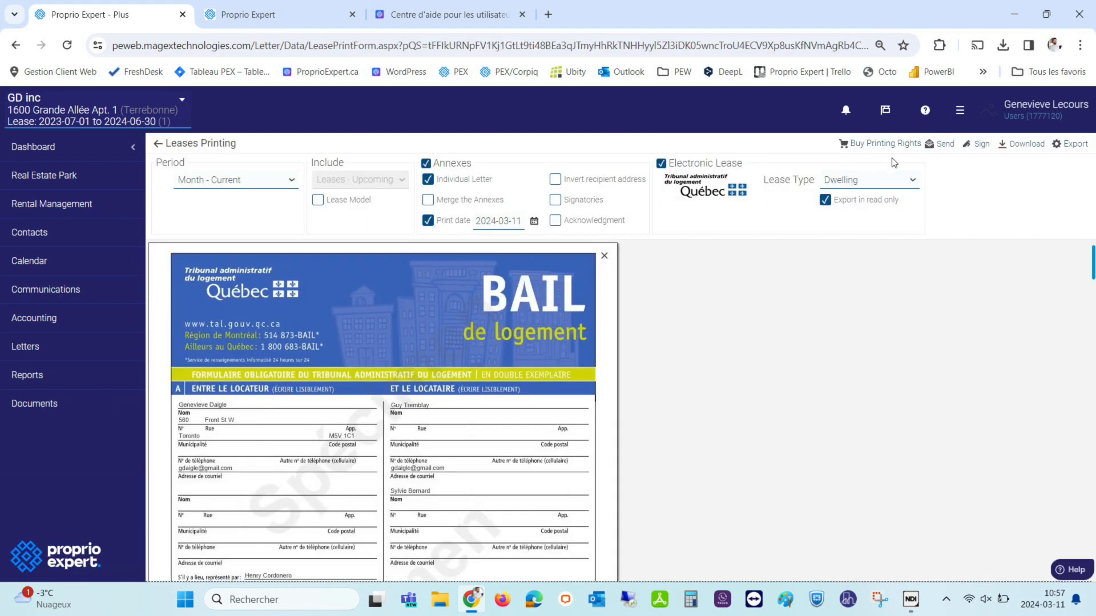
click(943, 150)
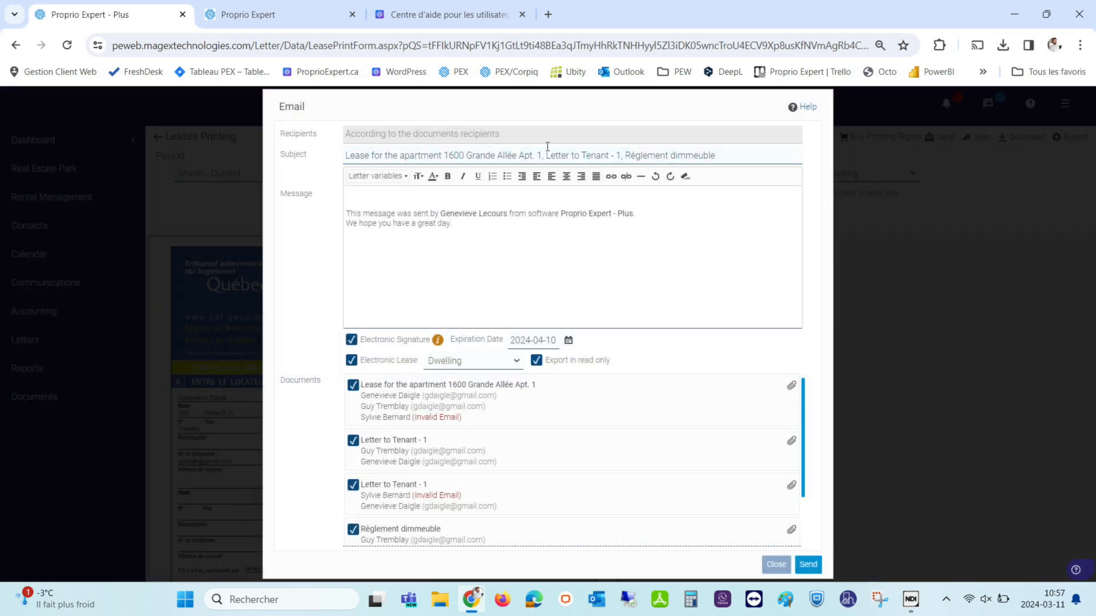
Review the email's Documents list, find the second tenant's invalid address, and close the email unsent.
click(392, 207)
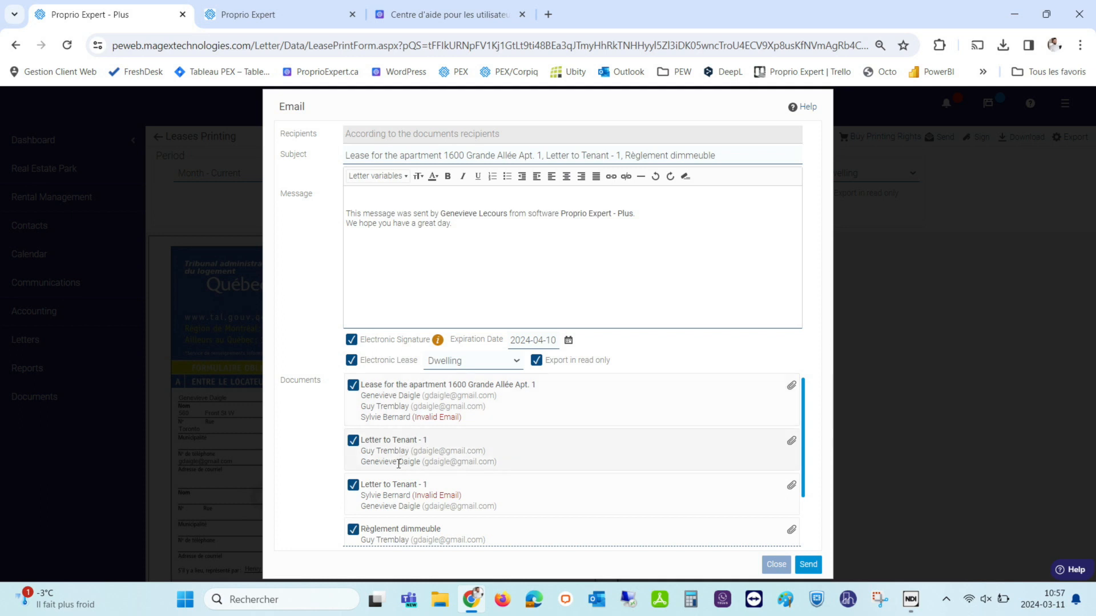
scroll(408, 473, down, 1)
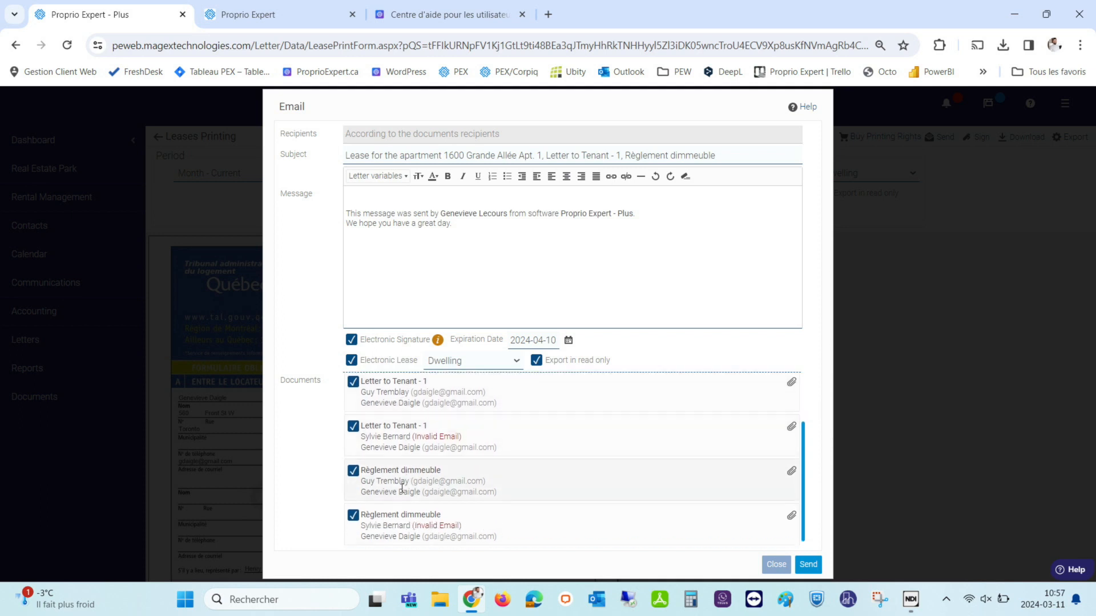
scroll(401, 491, up, 1)
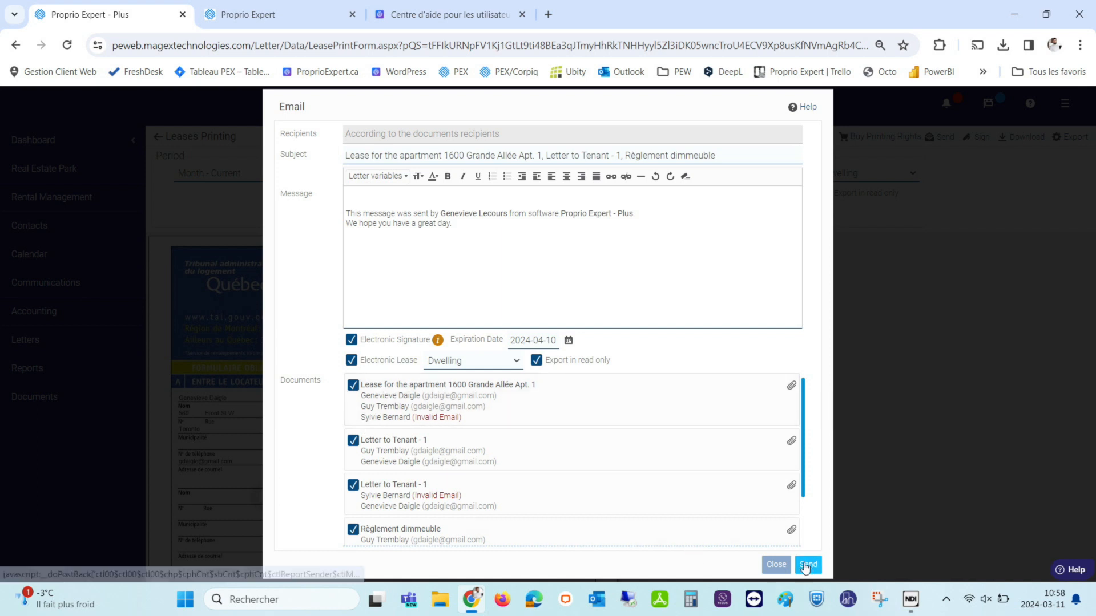
click(775, 565)
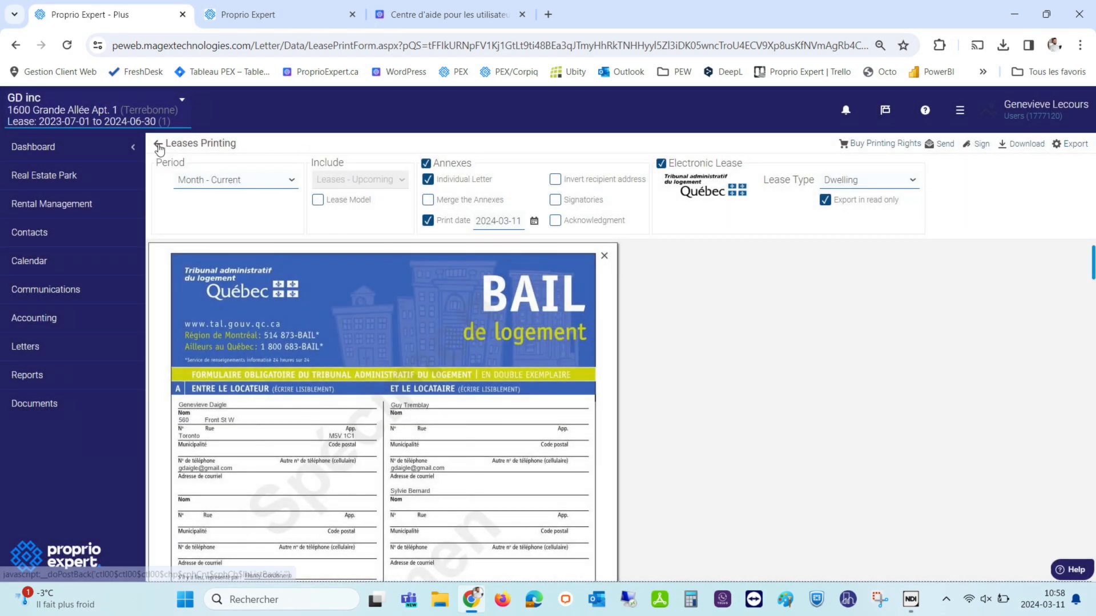
Return to the lease and open the second tenant's contact record for editing.
click(158, 144)
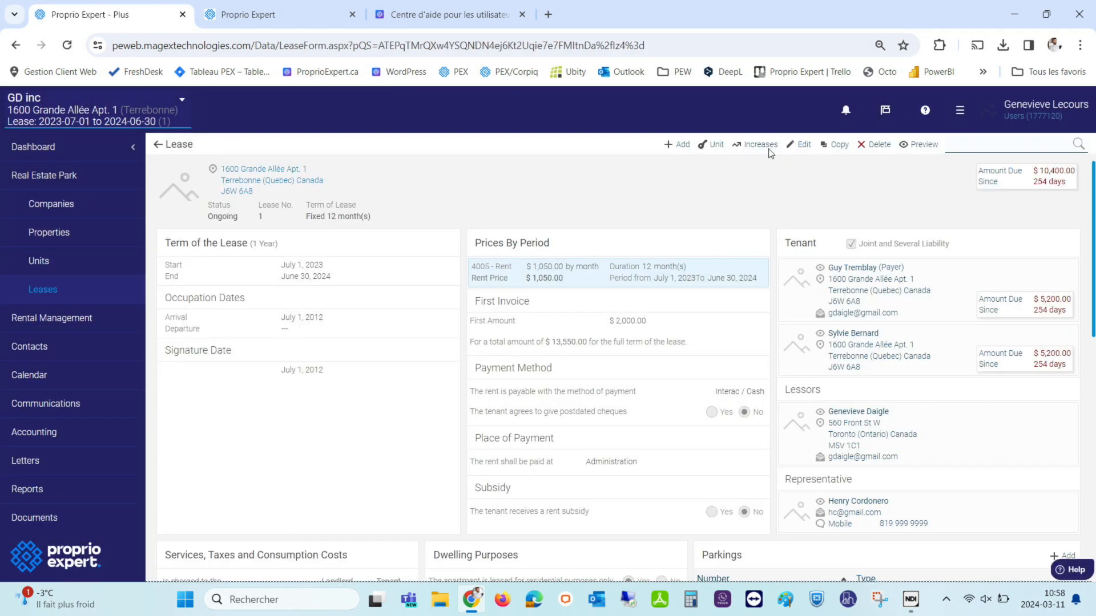
click(861, 337)
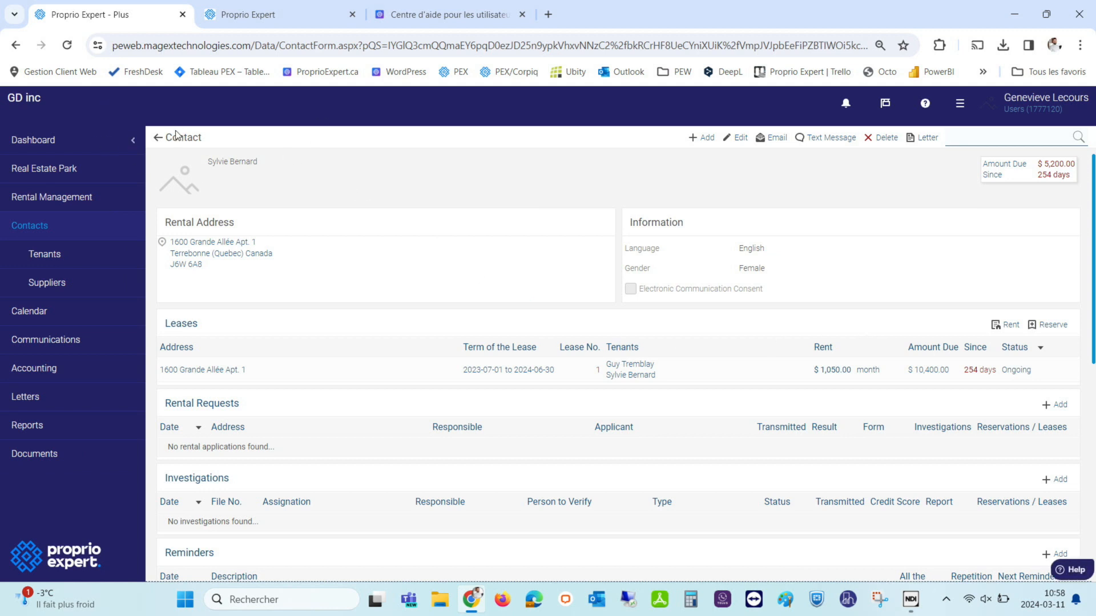
click(742, 137)
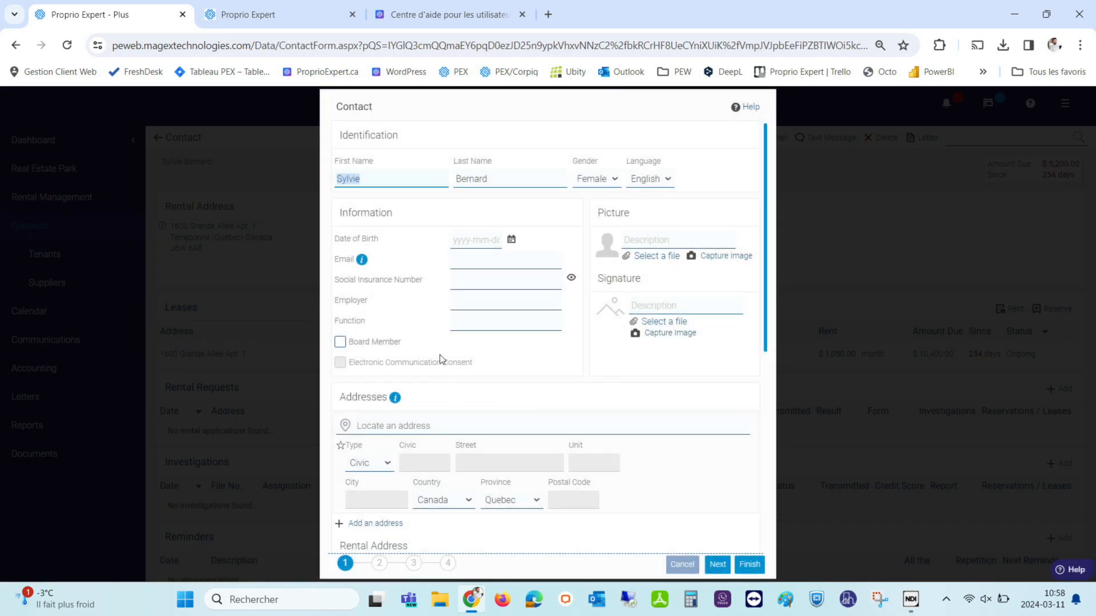
Enter the tenant's e-mail address, locate and pick their home address, and save the contact.
click(457, 259)
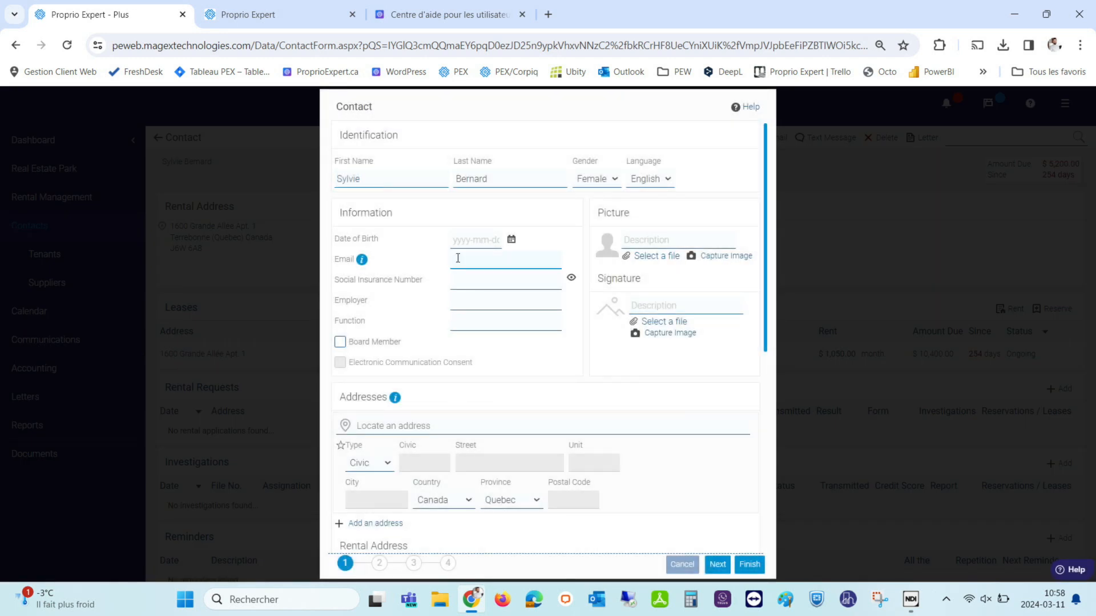
click(381, 428)
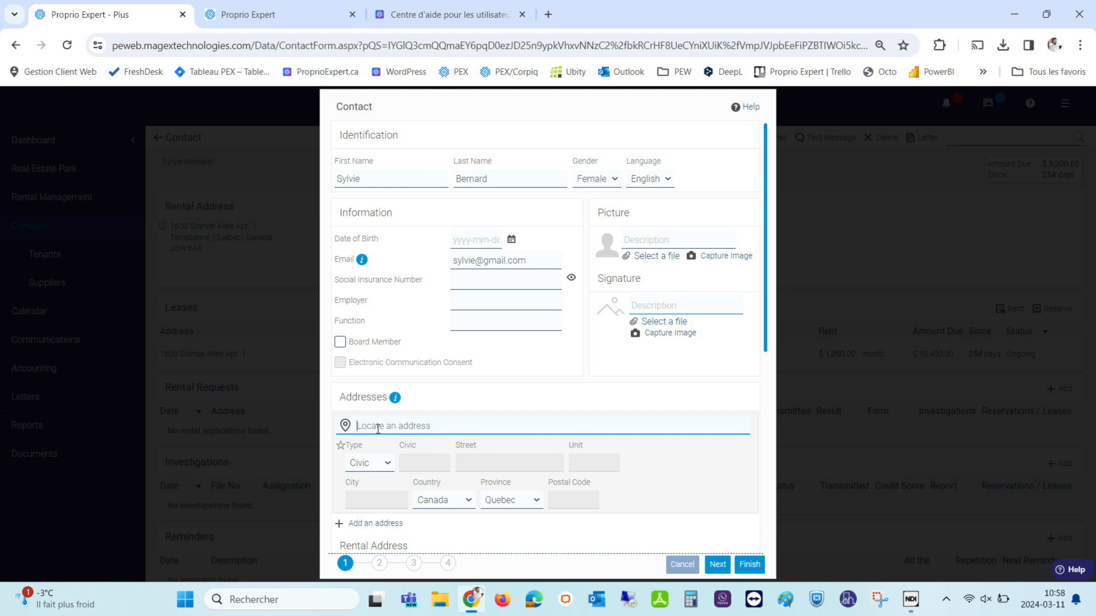
text(5679)
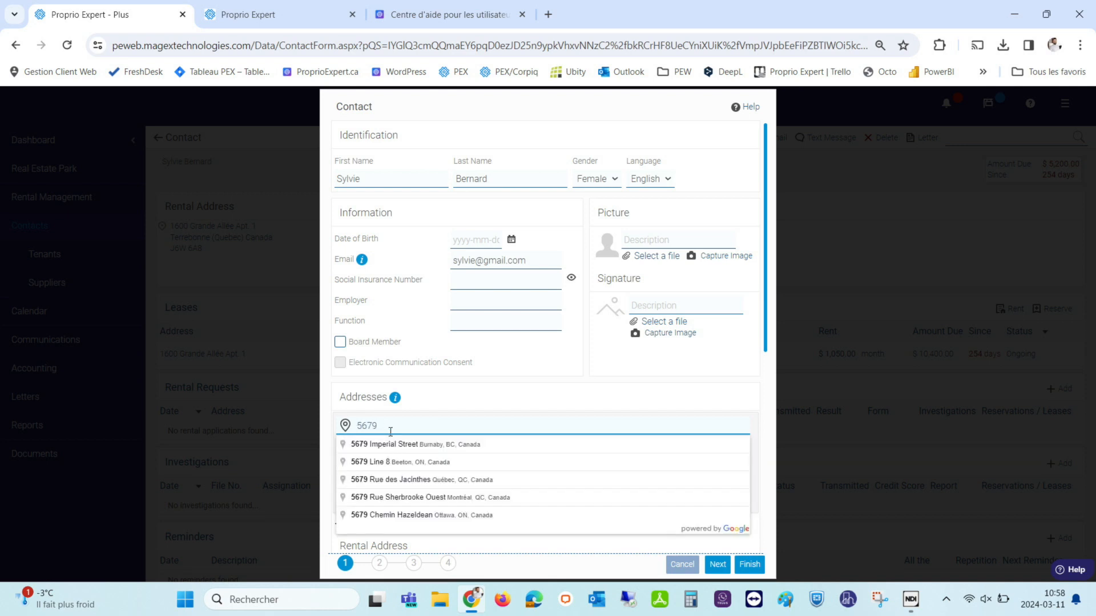
click(403, 492)
scroll(550, 426, down, 3)
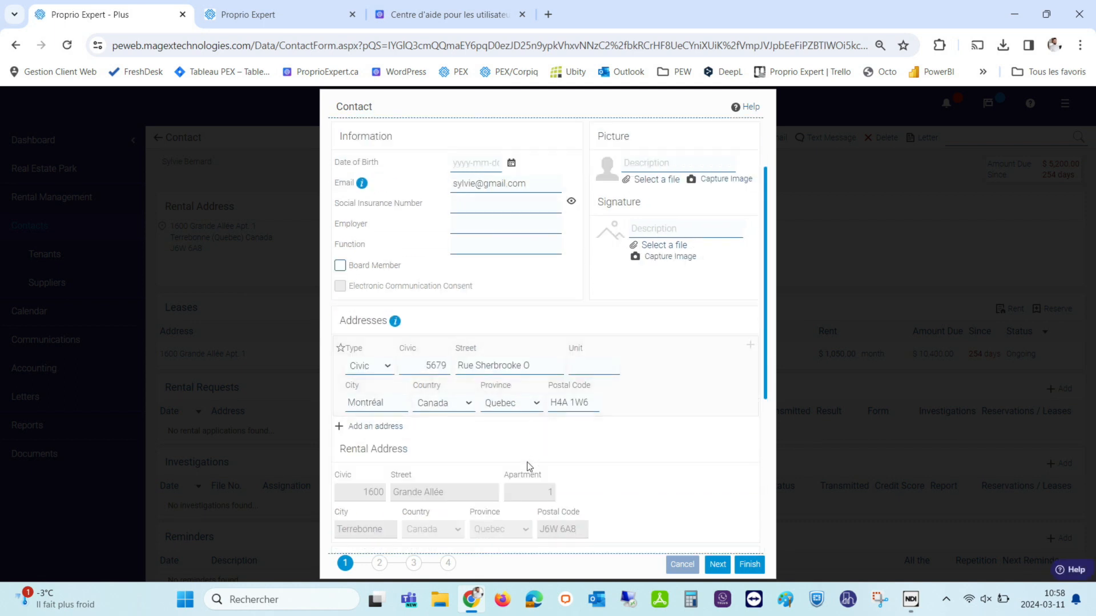
click(760, 572)
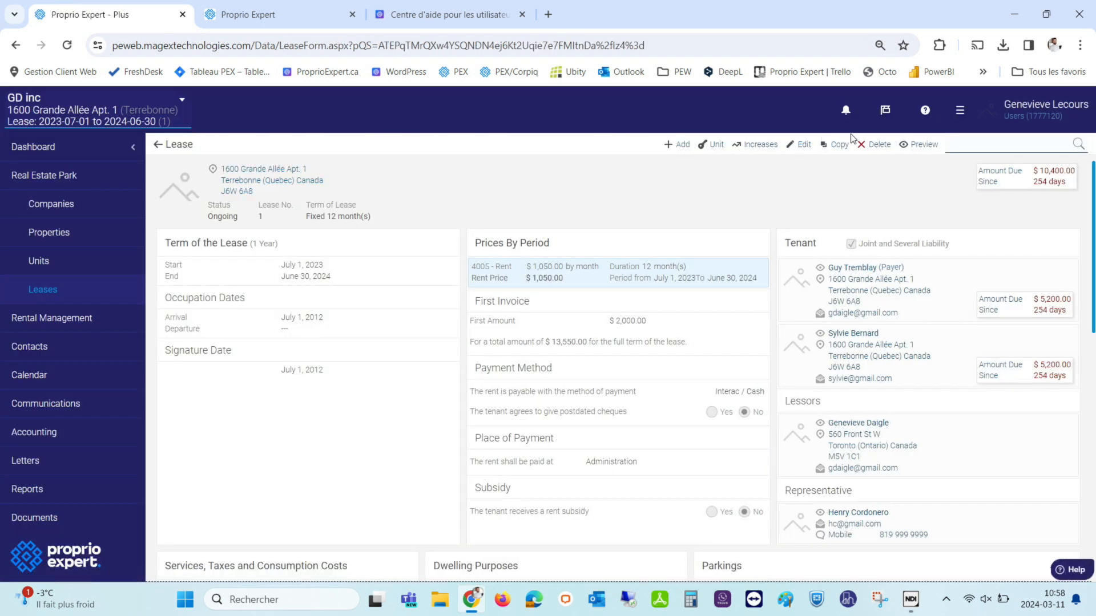
Preview the lease again and check the email's recipients and its 2024-04-10 expiration date.
click(920, 144)
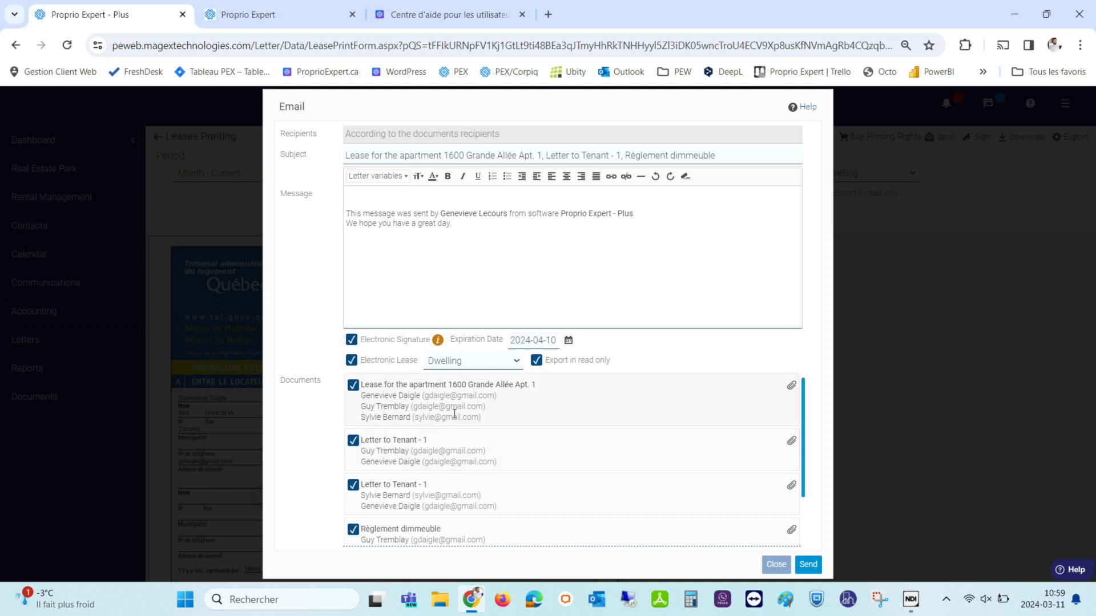
scroll(413, 448, down, 1)
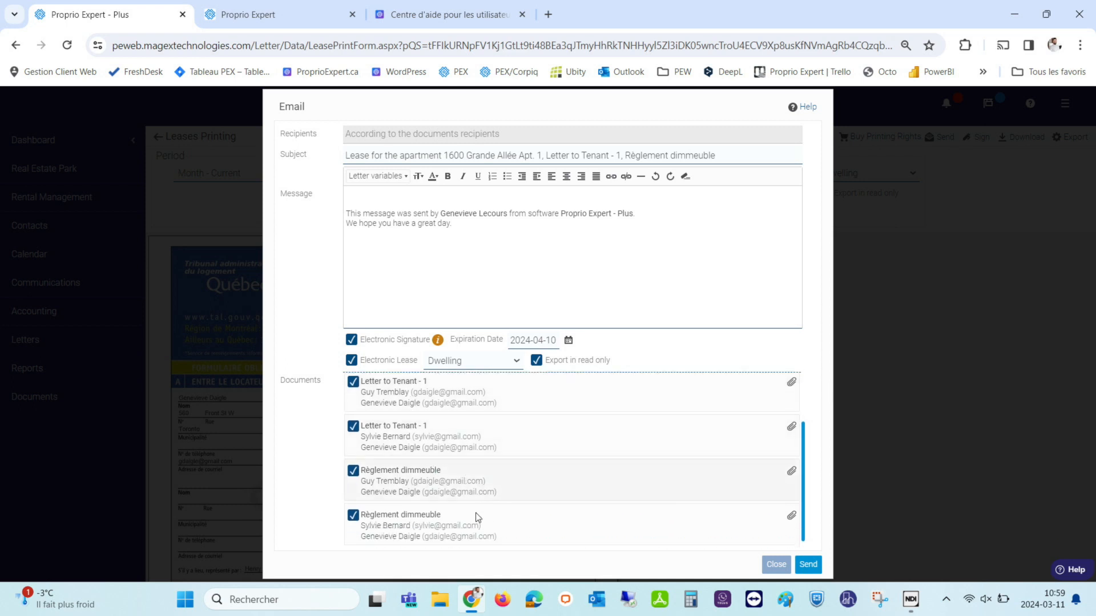
scroll(375, 495, up, 1)
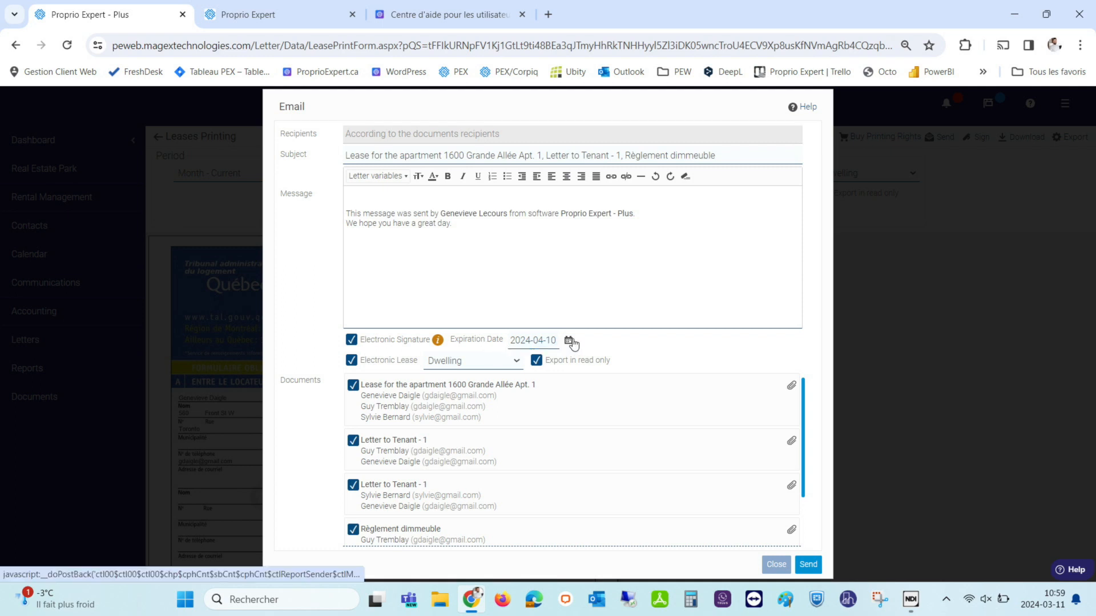
click(570, 341)
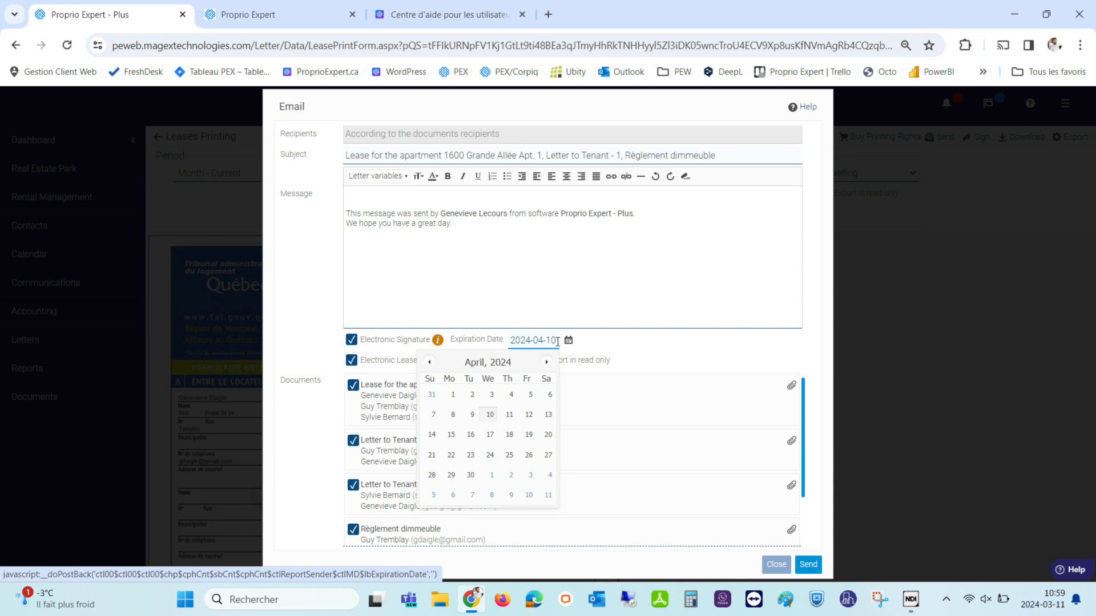
click(581, 345)
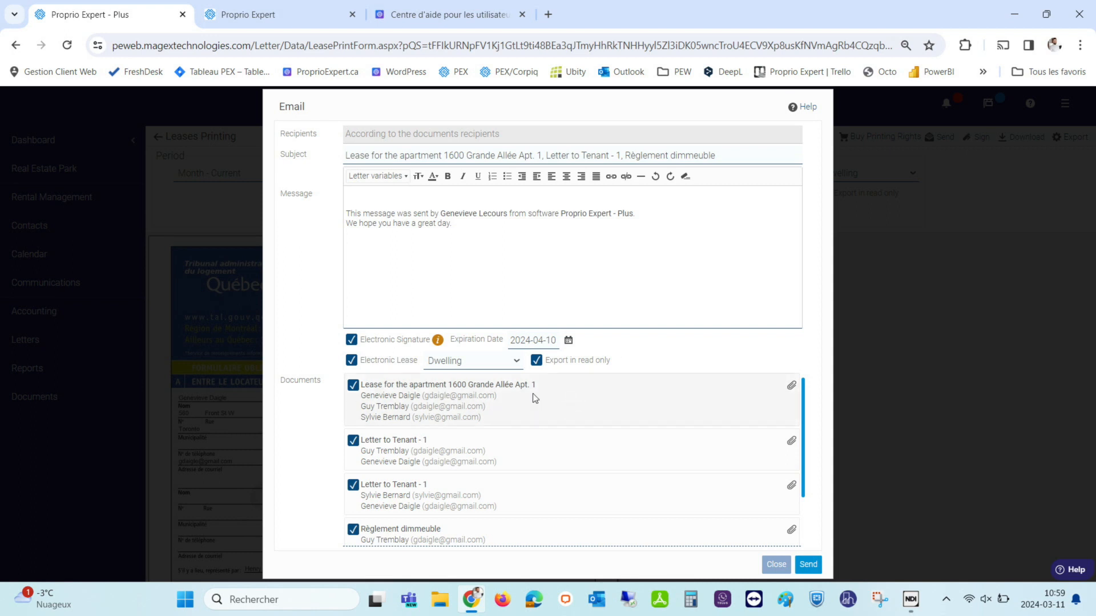
scroll(563, 423, down, 1)
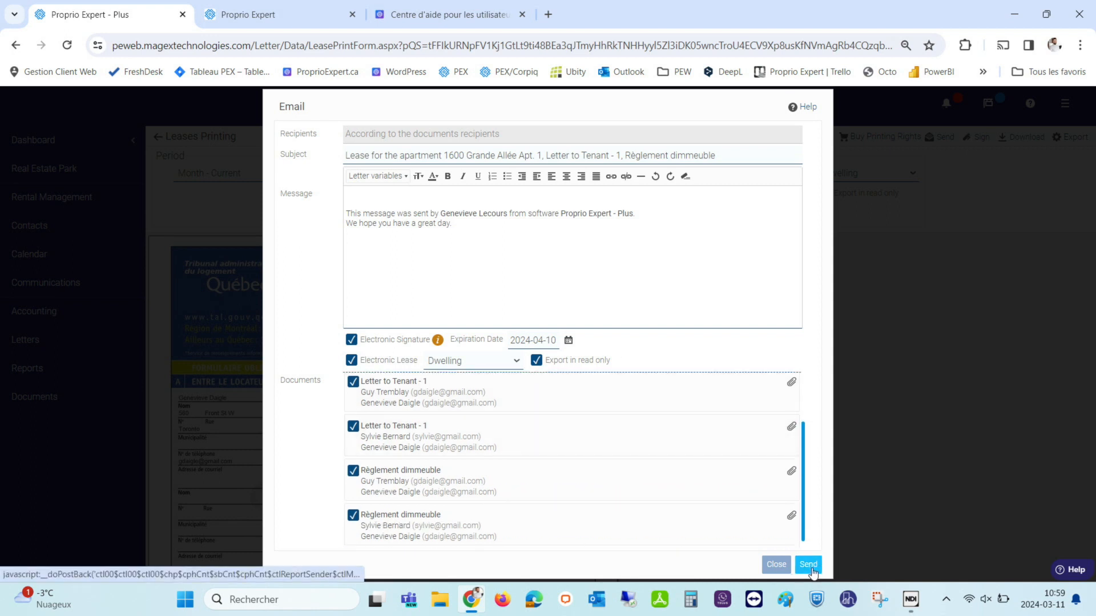
scroll(394, 374, up, 1)
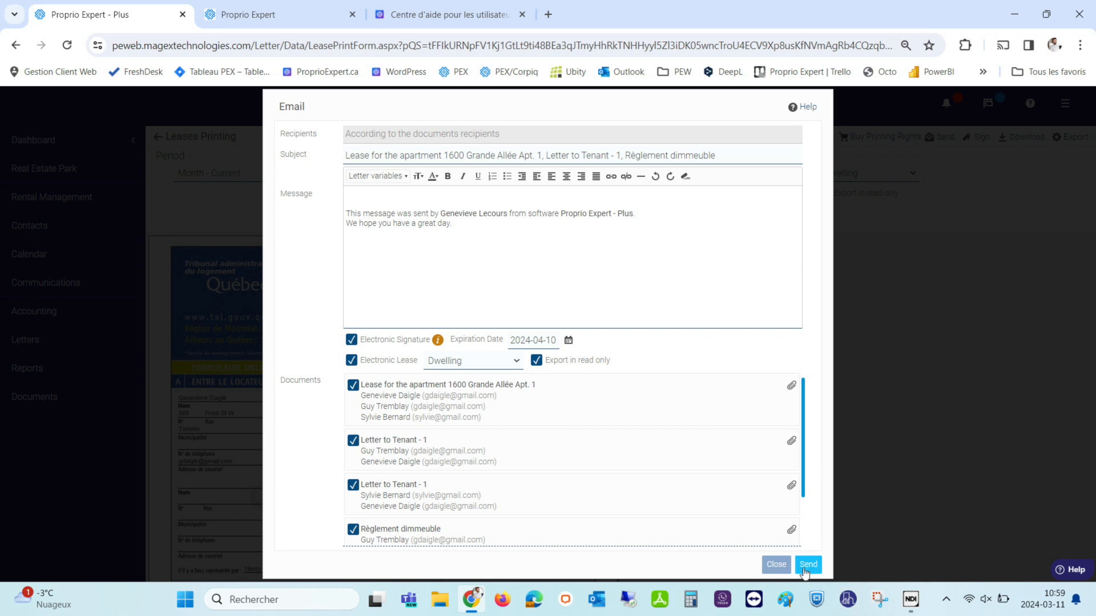
Send the electronic signature requests and confirm the Exporting Leases prompt with Yes.
click(808, 565)
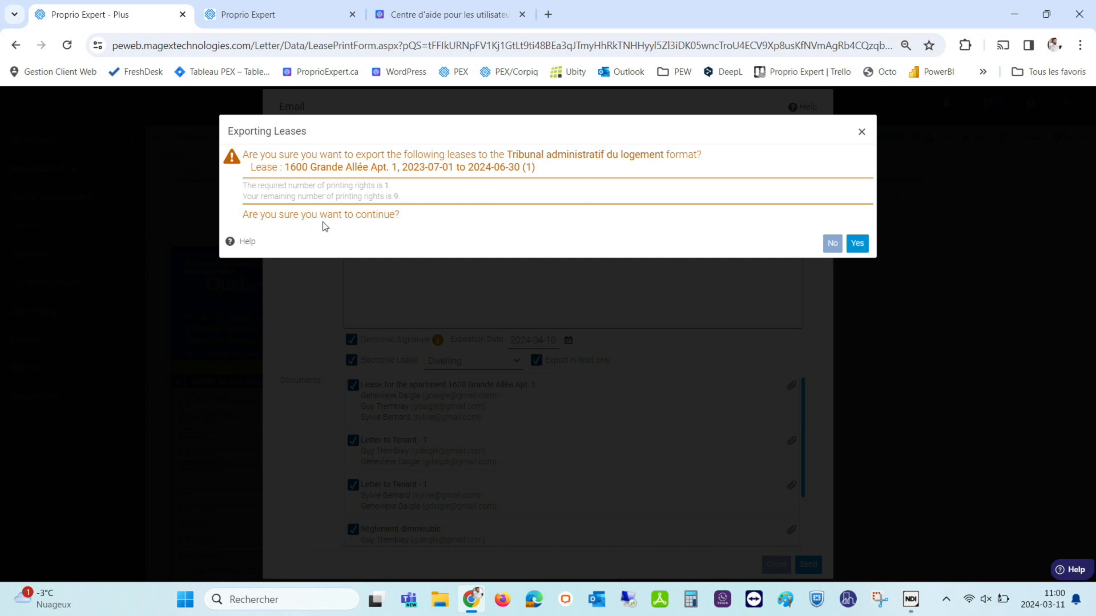
click(858, 244)
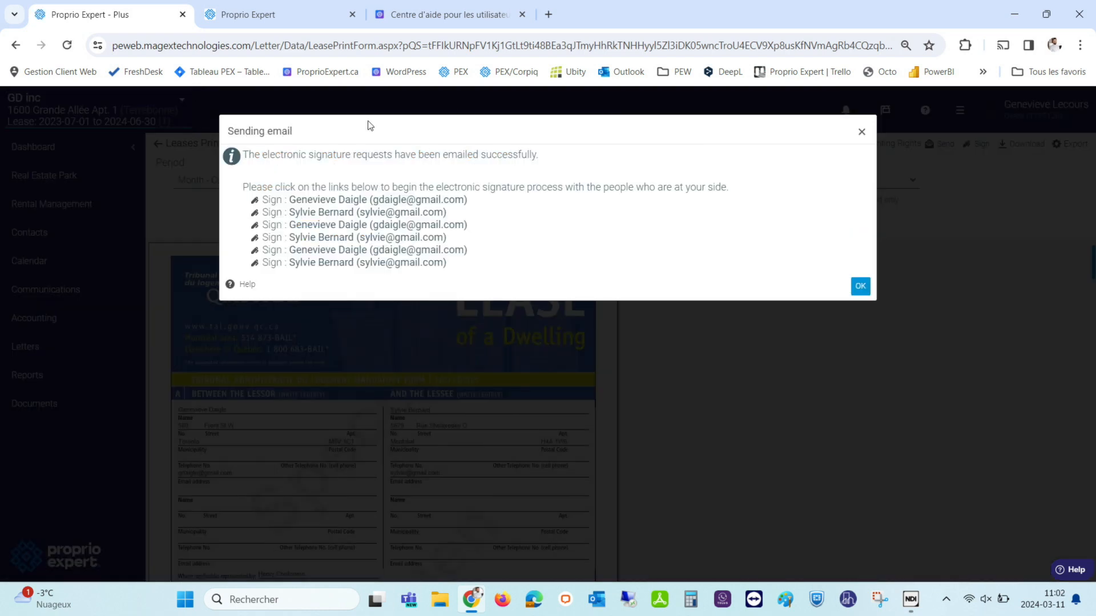
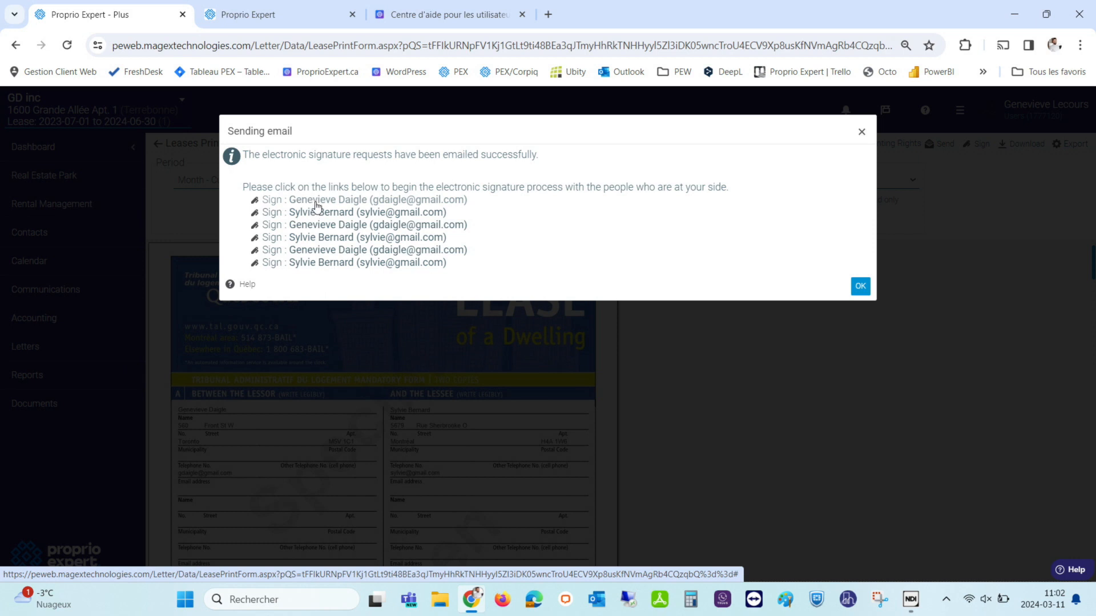
Open the lessor's OneSpan Sign session and accept the e-mail consent notice.
click(316, 201)
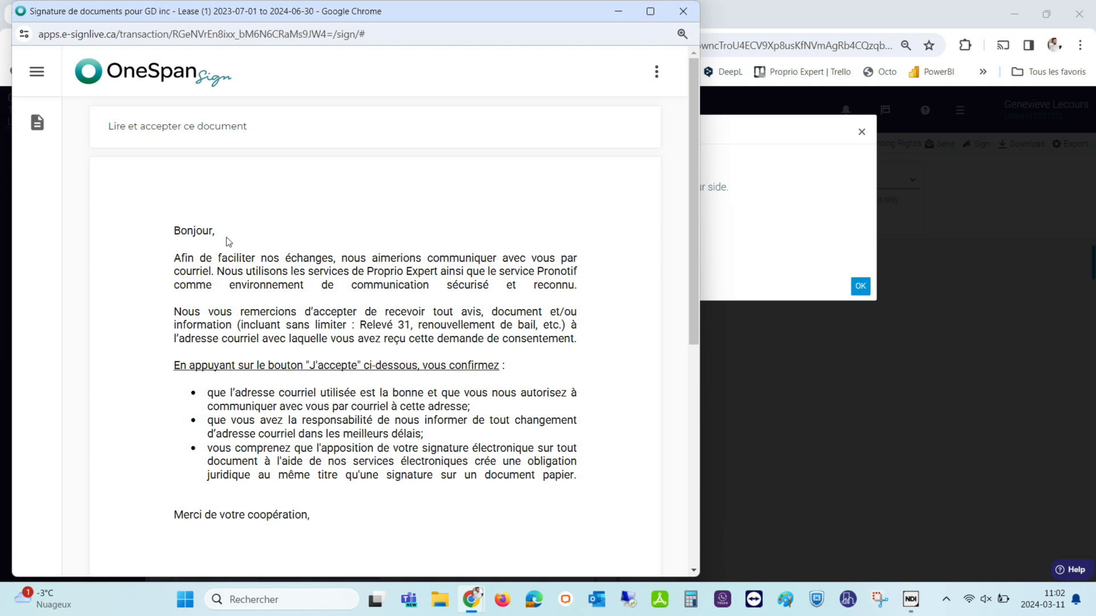
scroll(272, 262, down, 10)
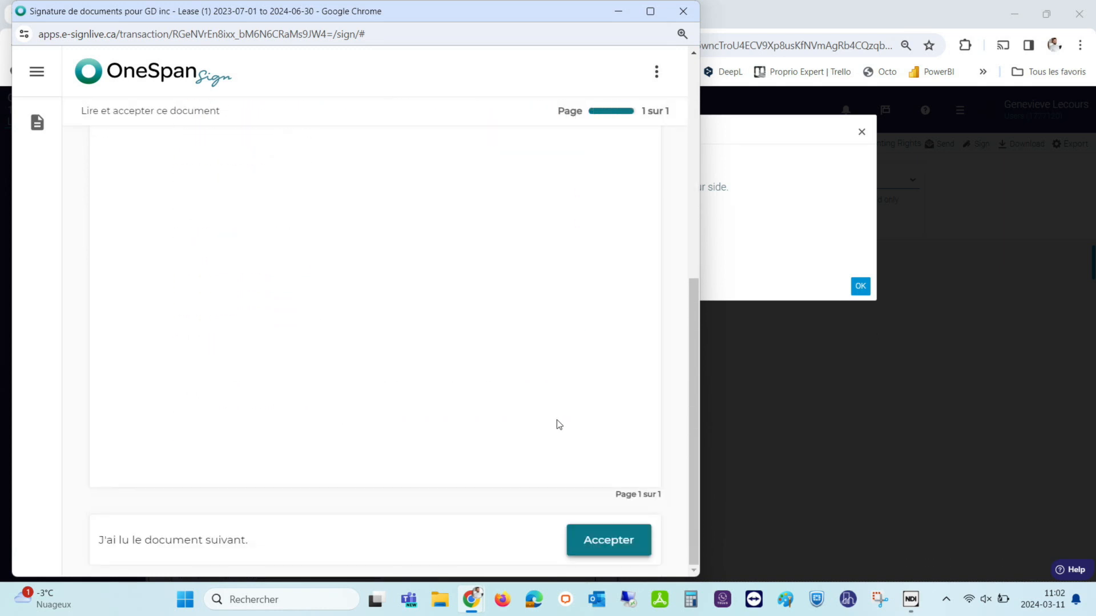
click(625, 539)
click(609, 540)
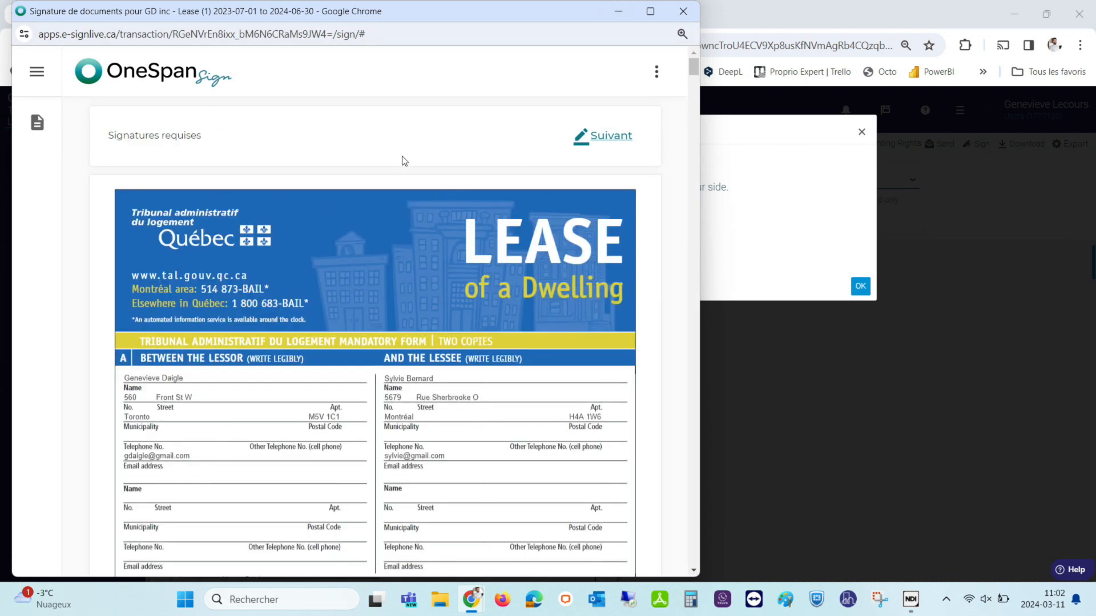
Look over the 2023-07-01 to 2024-06-30 lease and jump to its first required signature.
scroll(311, 246, down, 3)
scroll(313, 244, up, 3)
scroll(264, 210, down, 3)
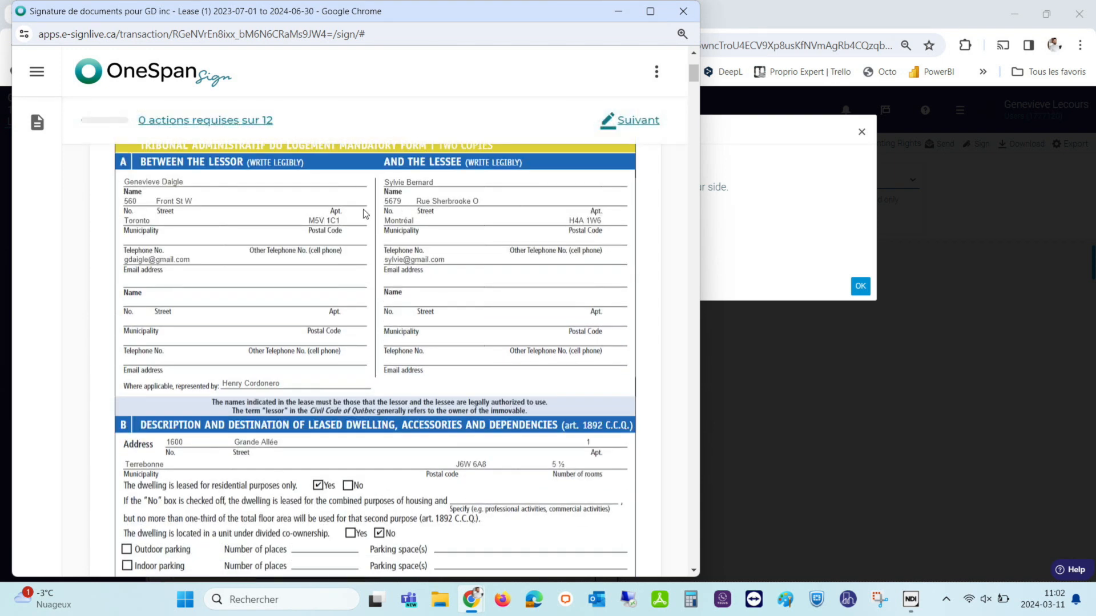
scroll(423, 326, down, 8)
scroll(536, 250, up, 4)
scroll(536, 250, up, 5)
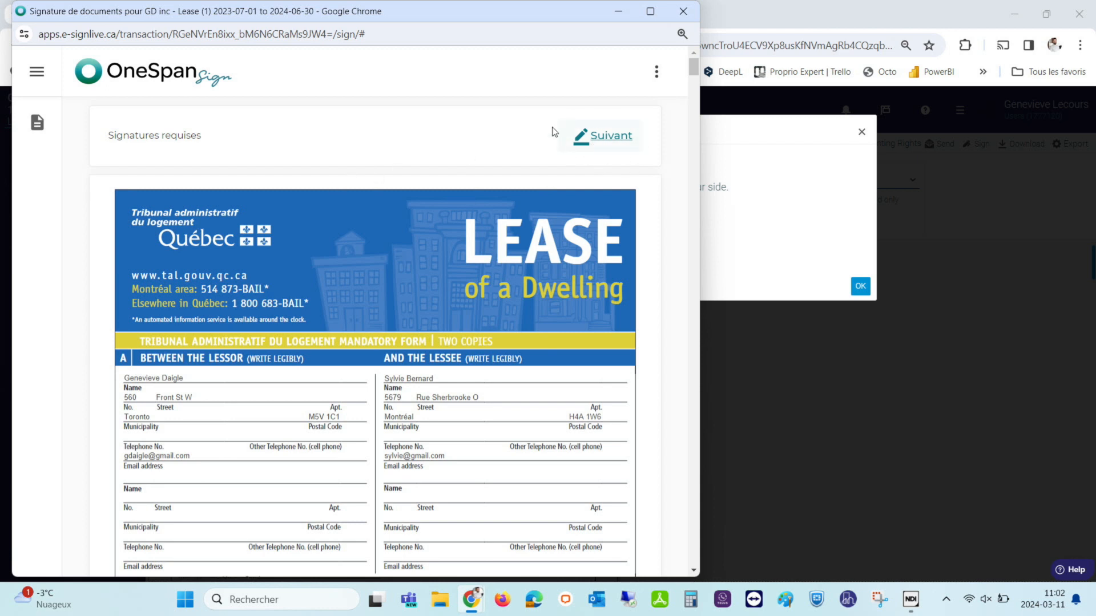
click(606, 138)
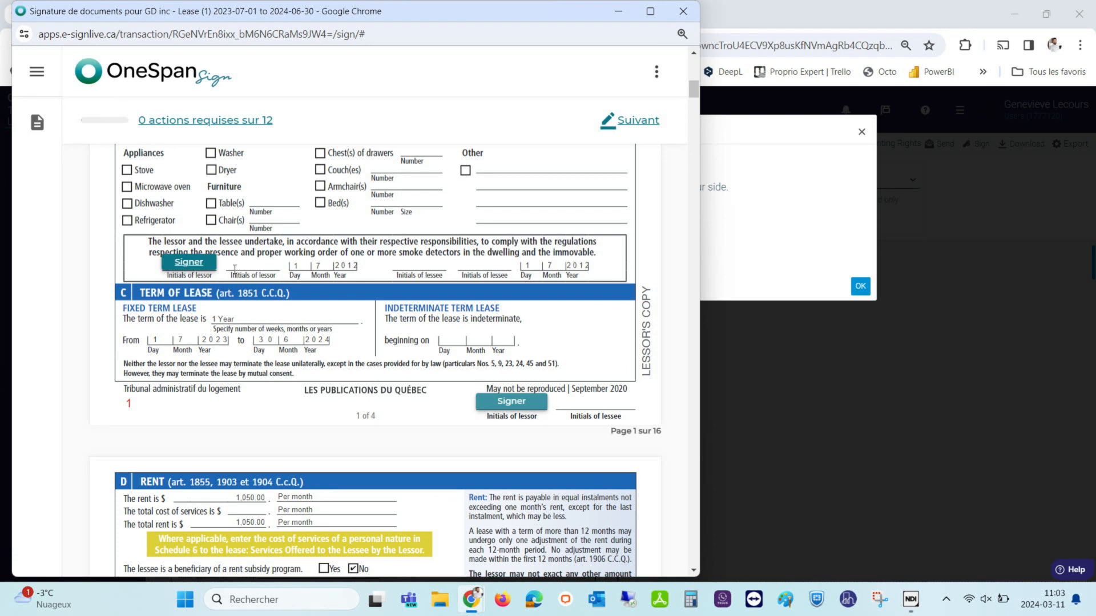
Draw the lessor's signature and apply it to the initials and signature fields on pages 1–3.
click(188, 265)
mouse_move(208, 250)
mouse_down()
mouse_move(217, 320)
mouse_move(282, 289)
mouse_up()
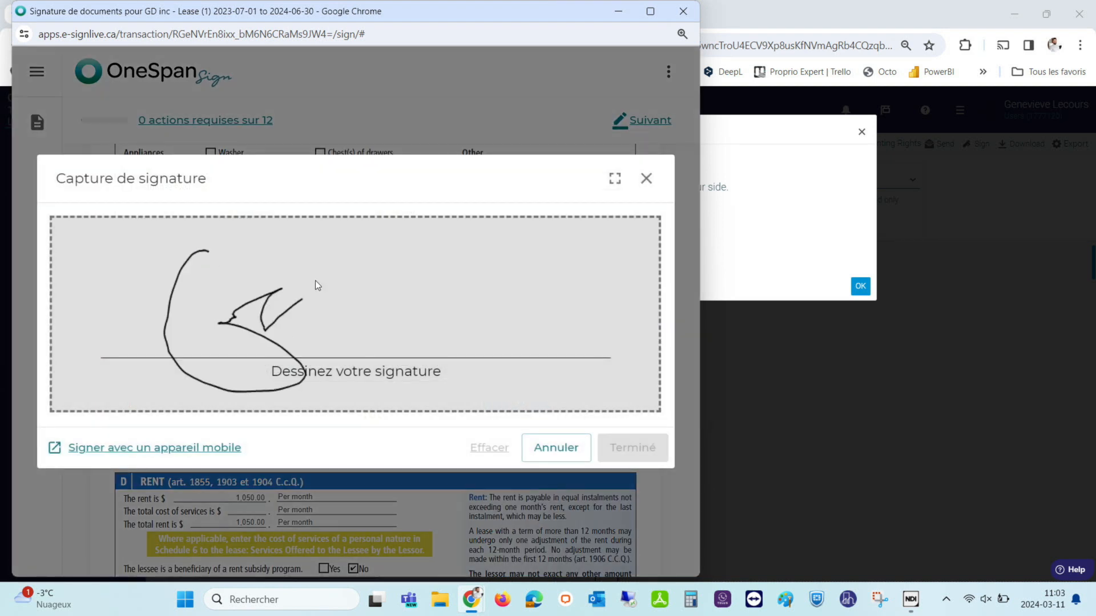
click(628, 450)
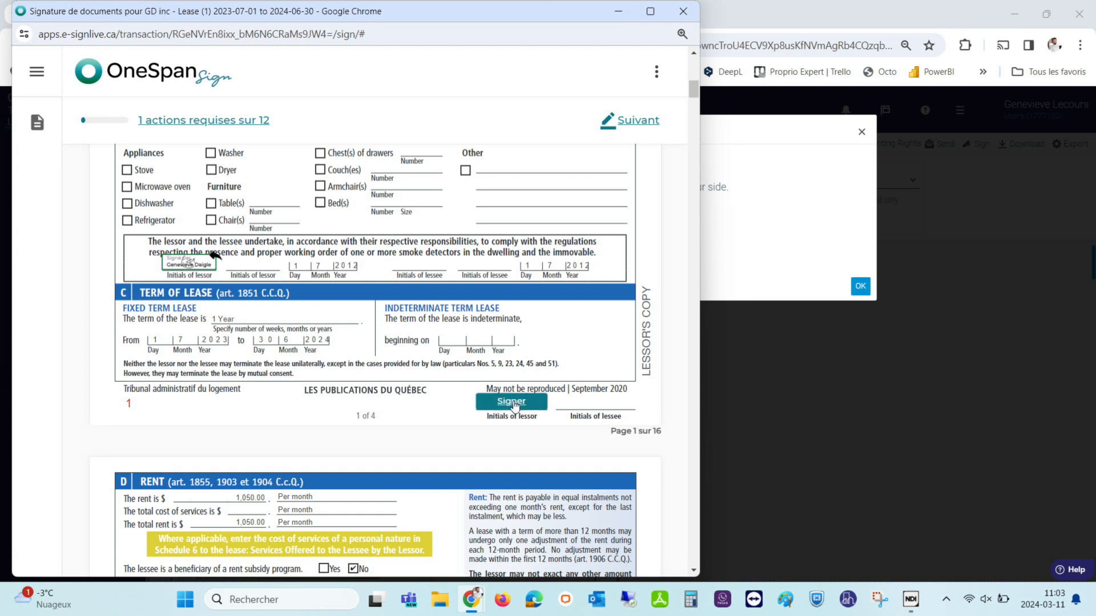
click(511, 402)
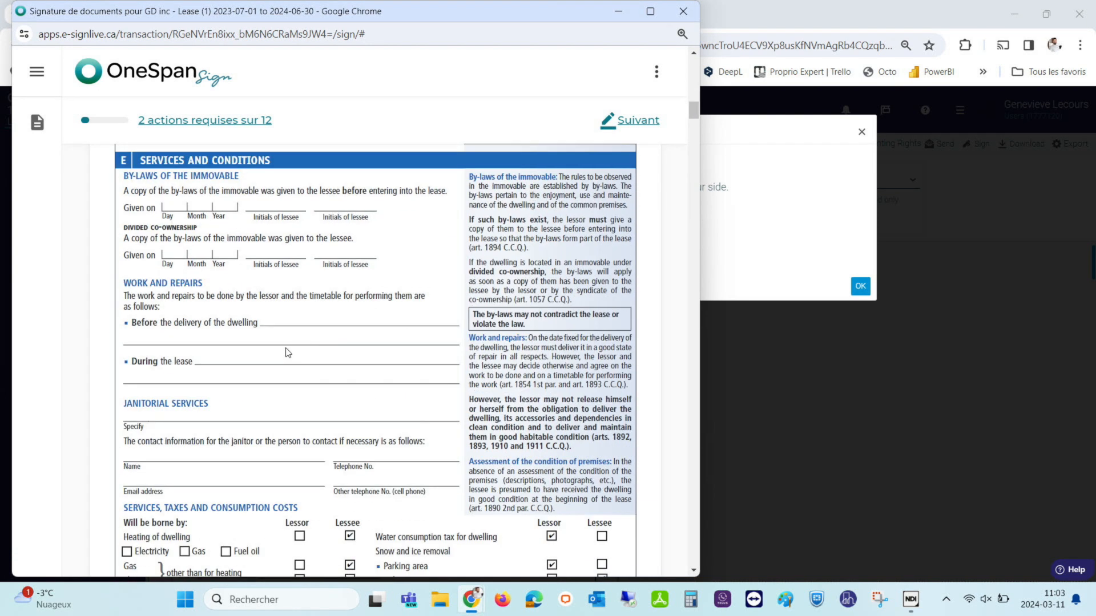
click(521, 374)
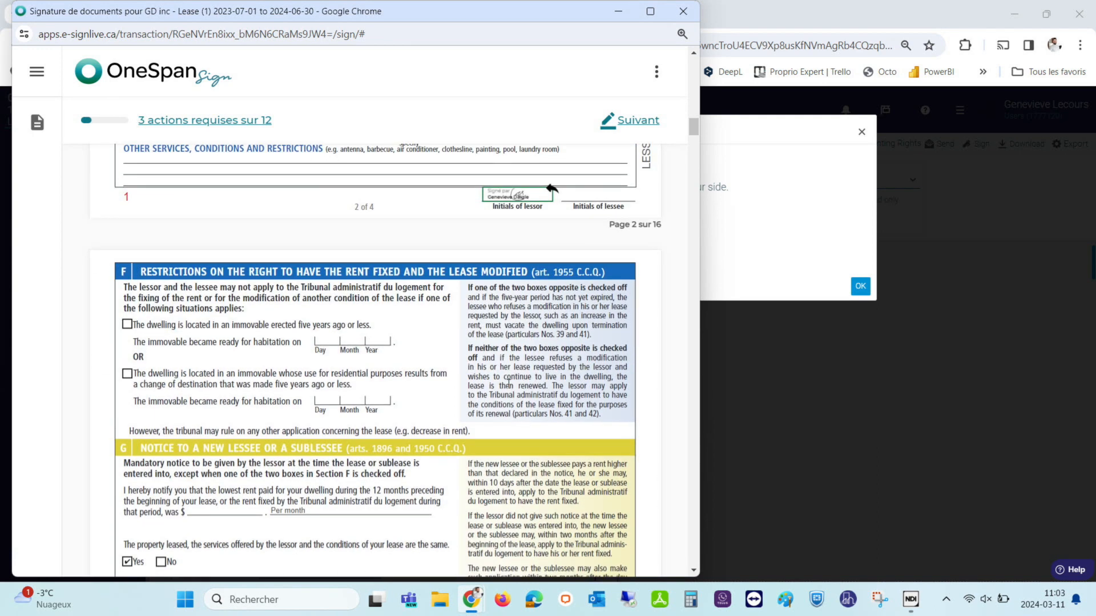
click(249, 299)
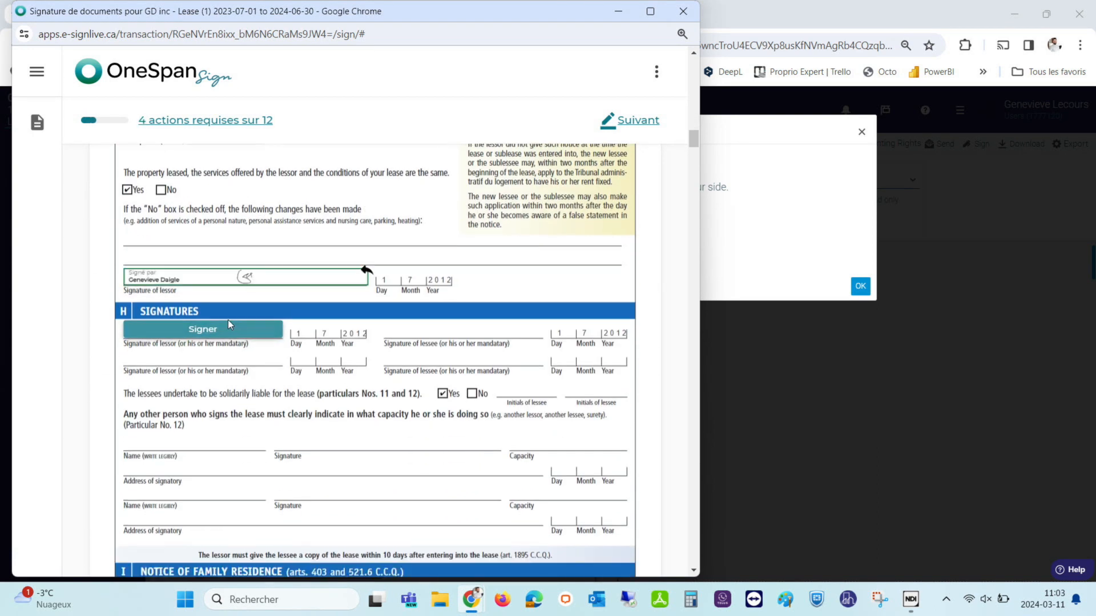
click(230, 329)
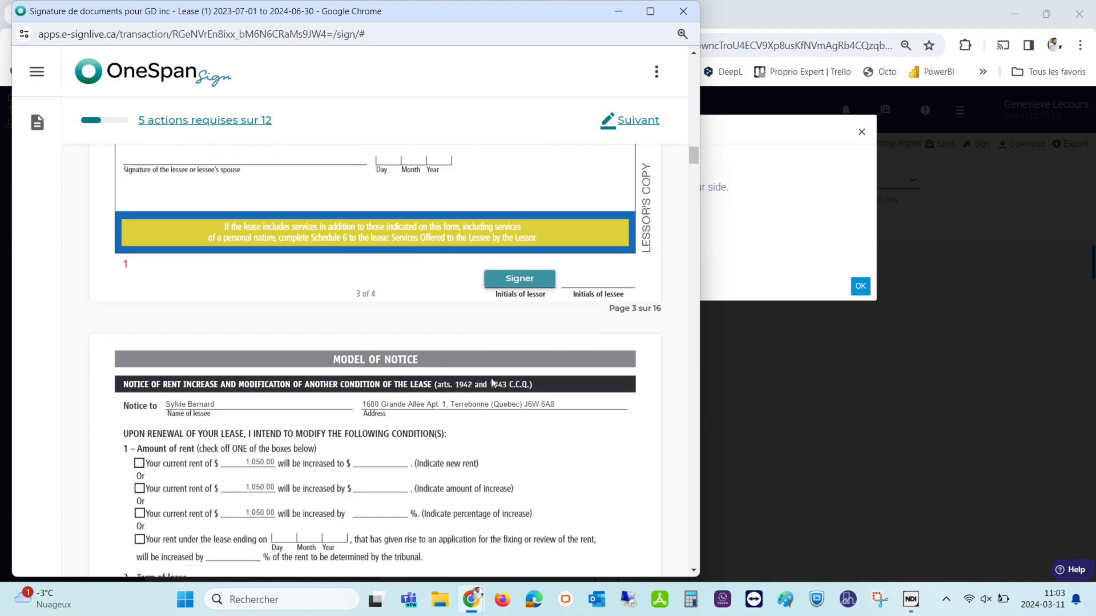
click(533, 282)
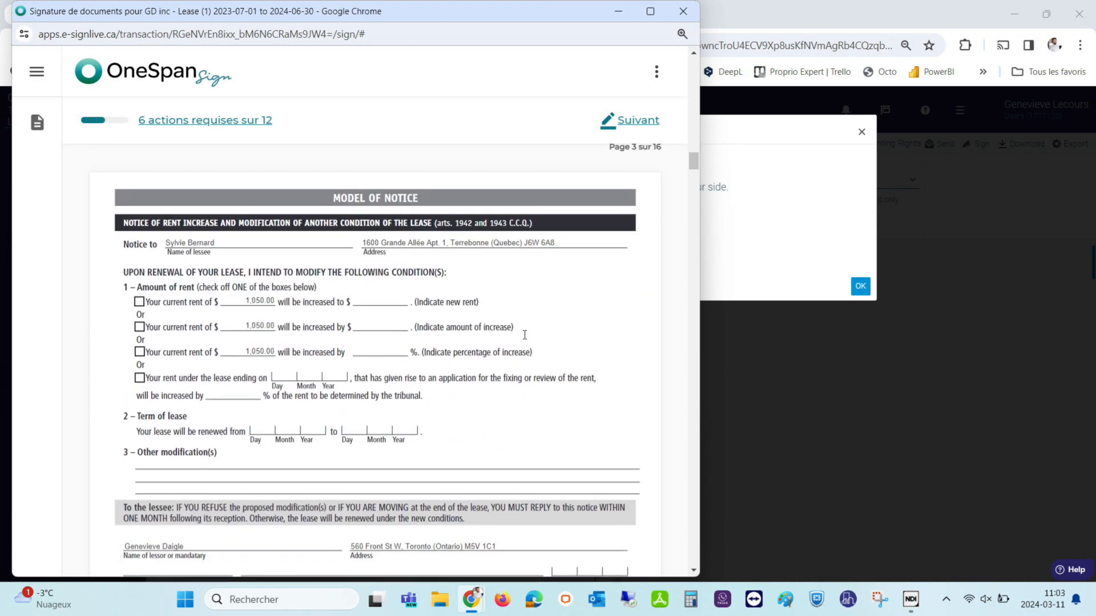
Sign the remaining lessor fields on pages 9, 10 and section H to reach 12/12, then confirm.
scroll(524, 339, down, 12)
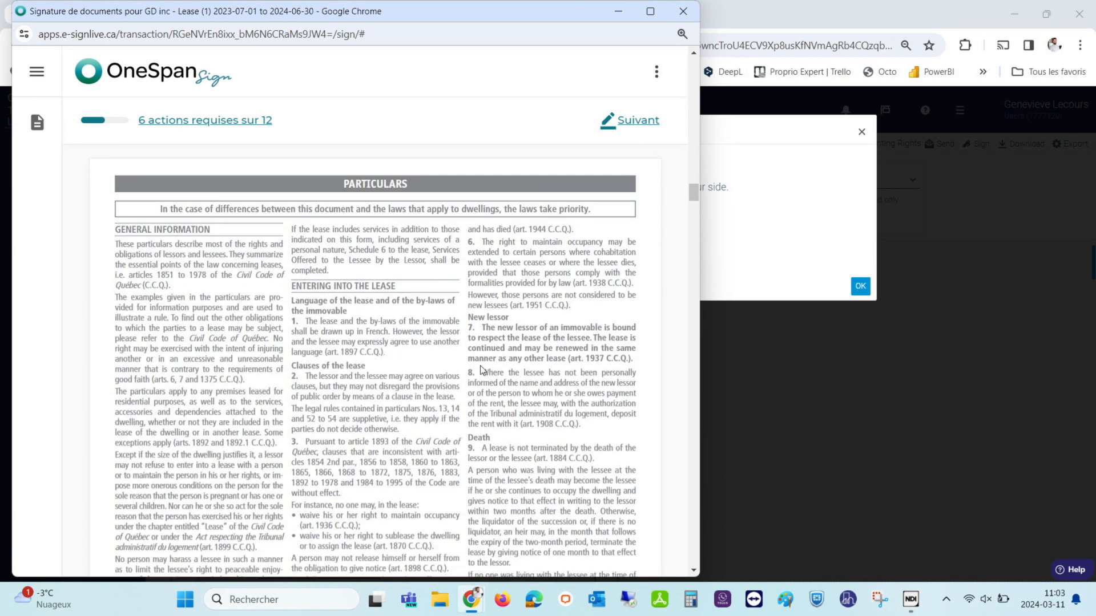
scroll(483, 367, down, 2)
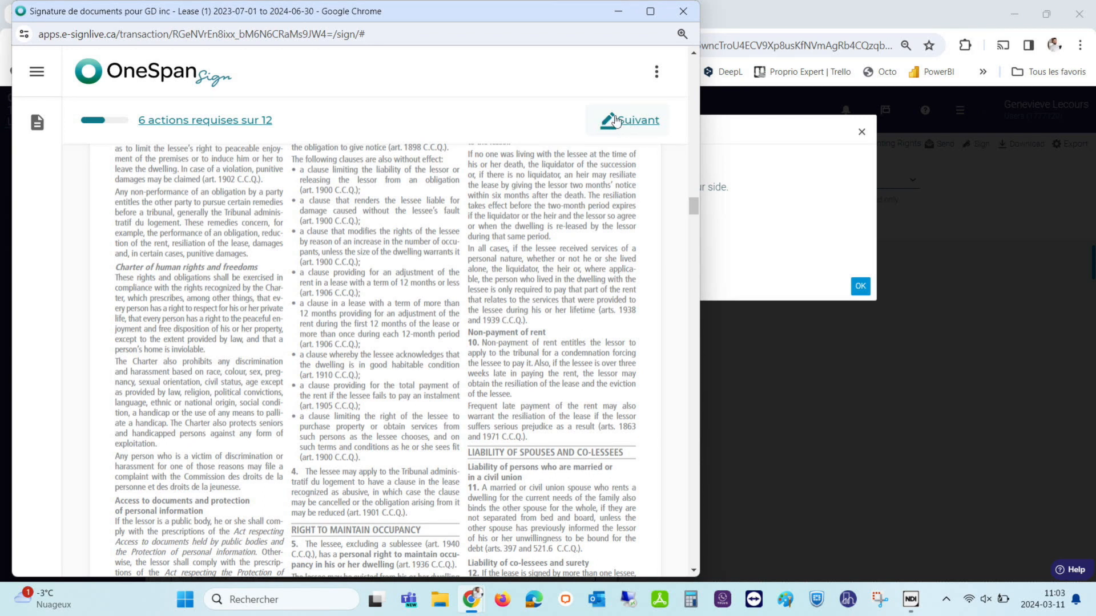
click(635, 123)
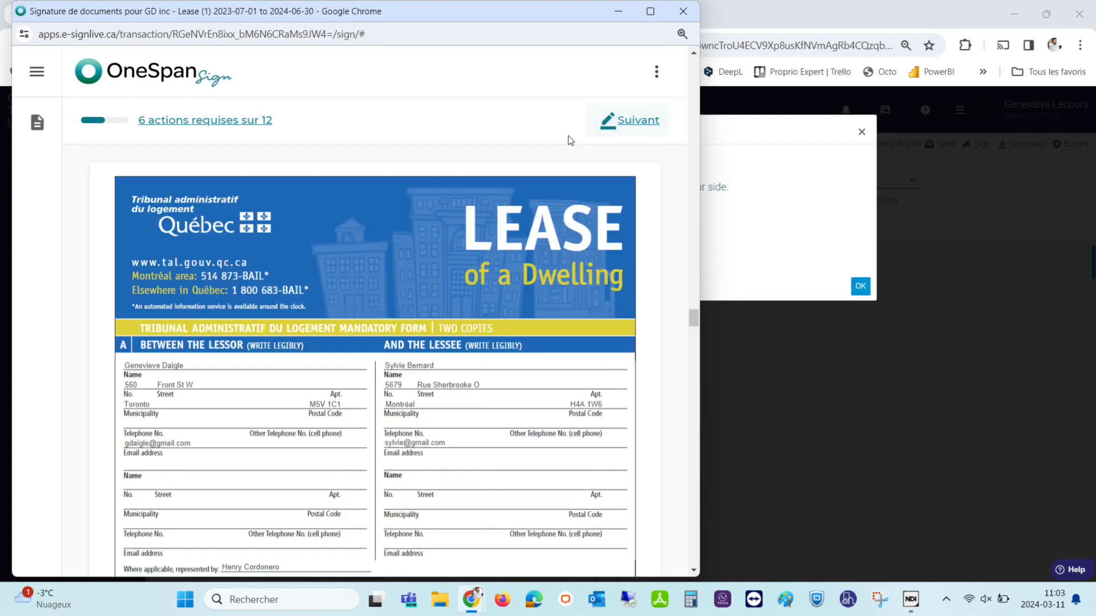
click(638, 122)
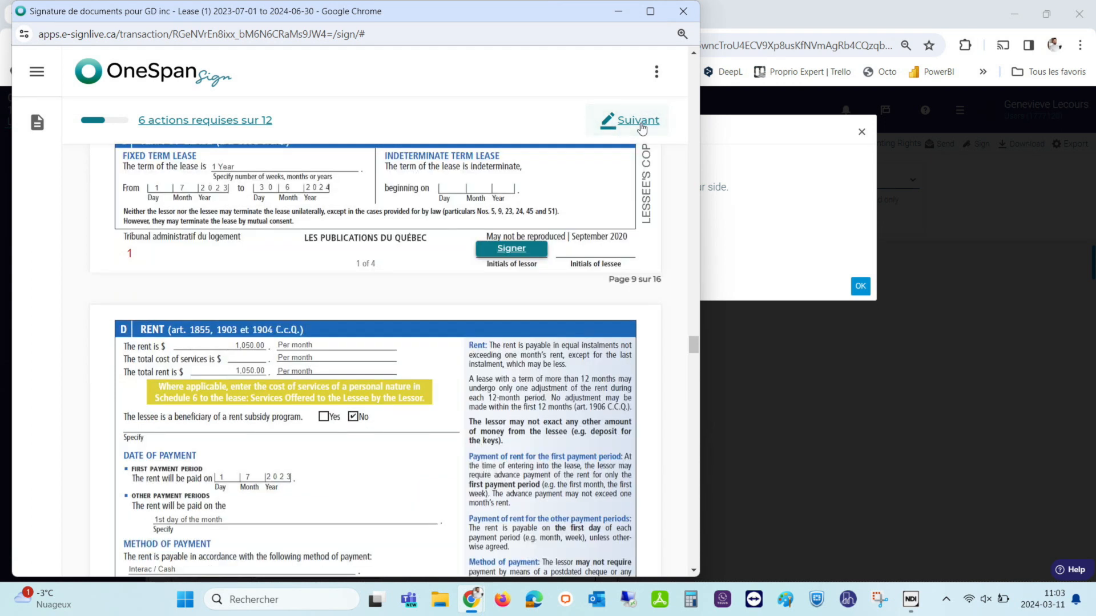
click(507, 252)
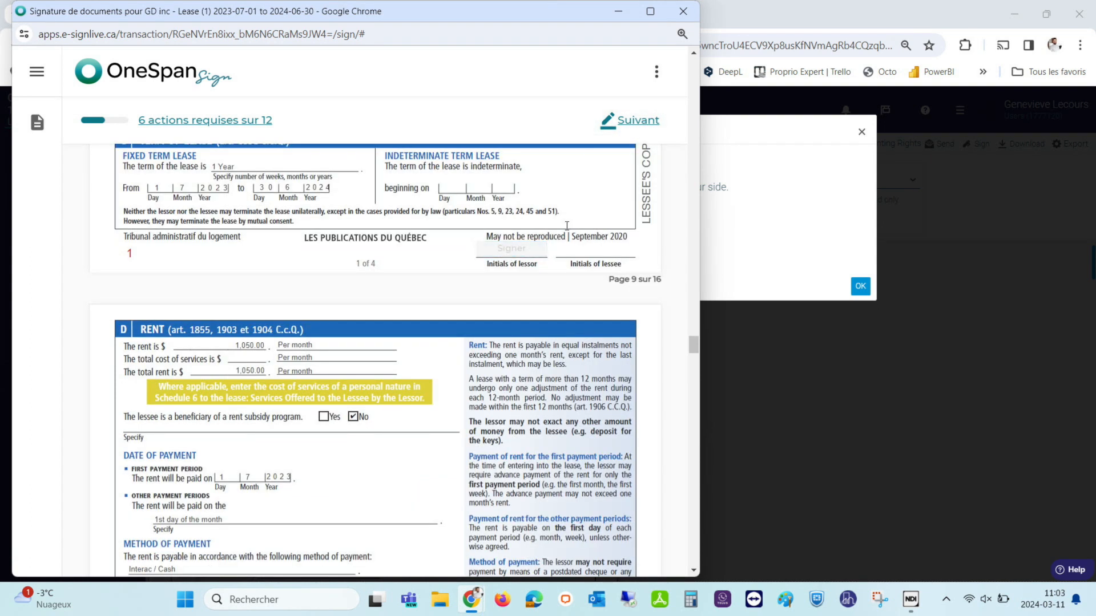
click(629, 122)
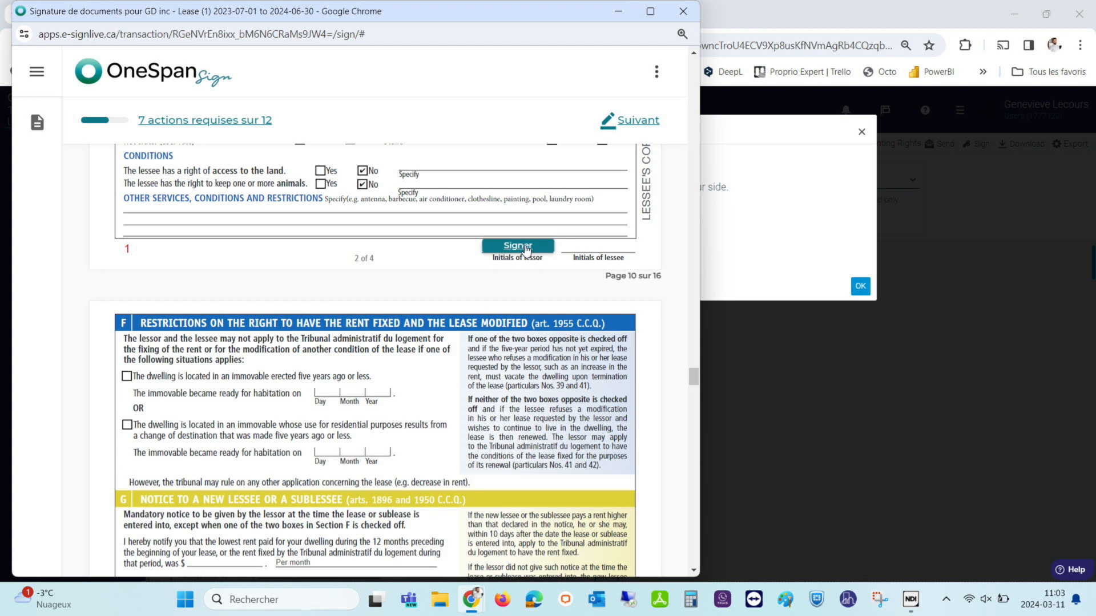
click(627, 122)
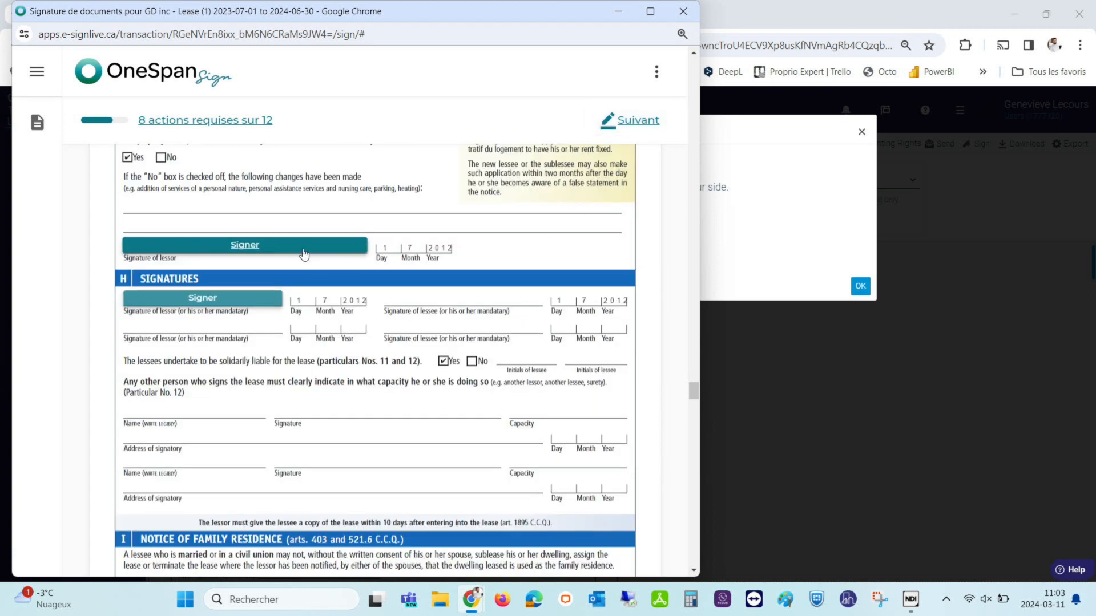
click(620, 122)
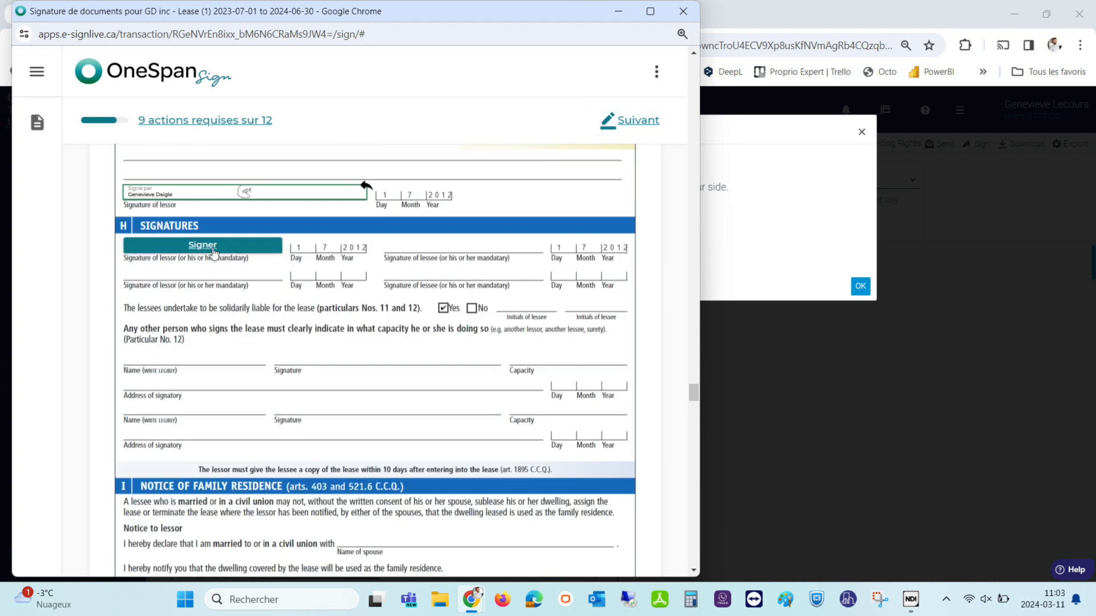
click(637, 127)
click(545, 244)
click(639, 121)
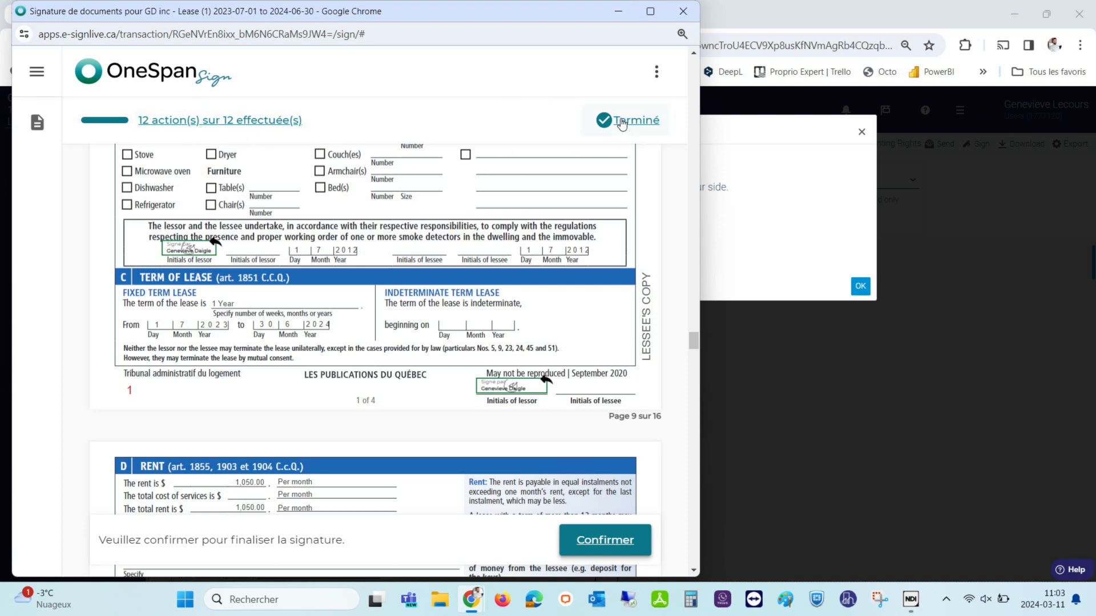
click(597, 542)
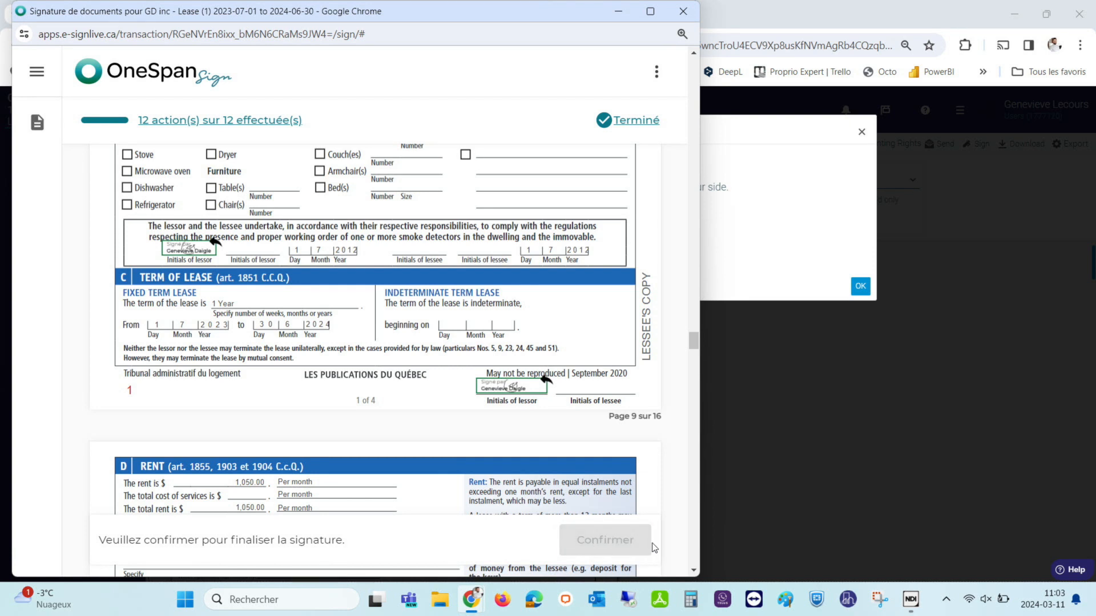
End the lessor's session with Terminer, close the signing popup, and launch the lessee's Sign link.
click(601, 447)
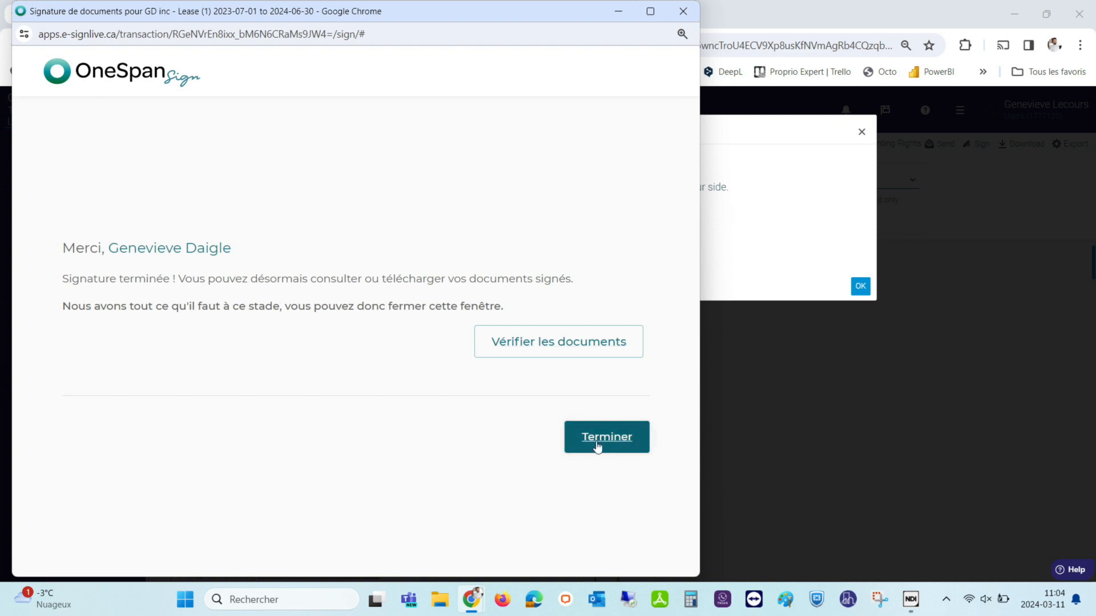
click(586, 441)
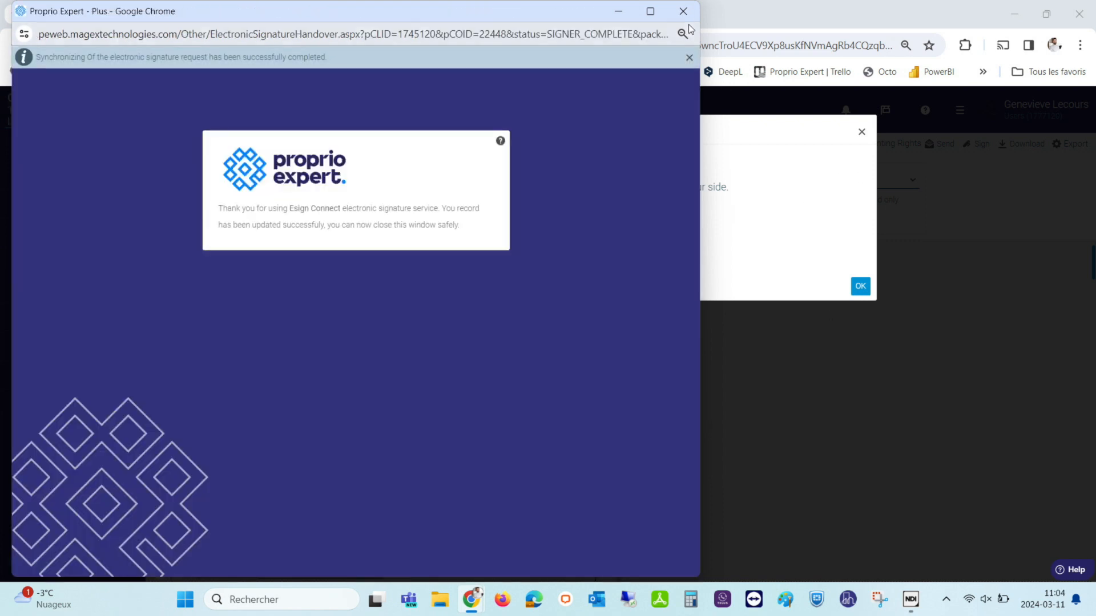
click(684, 11)
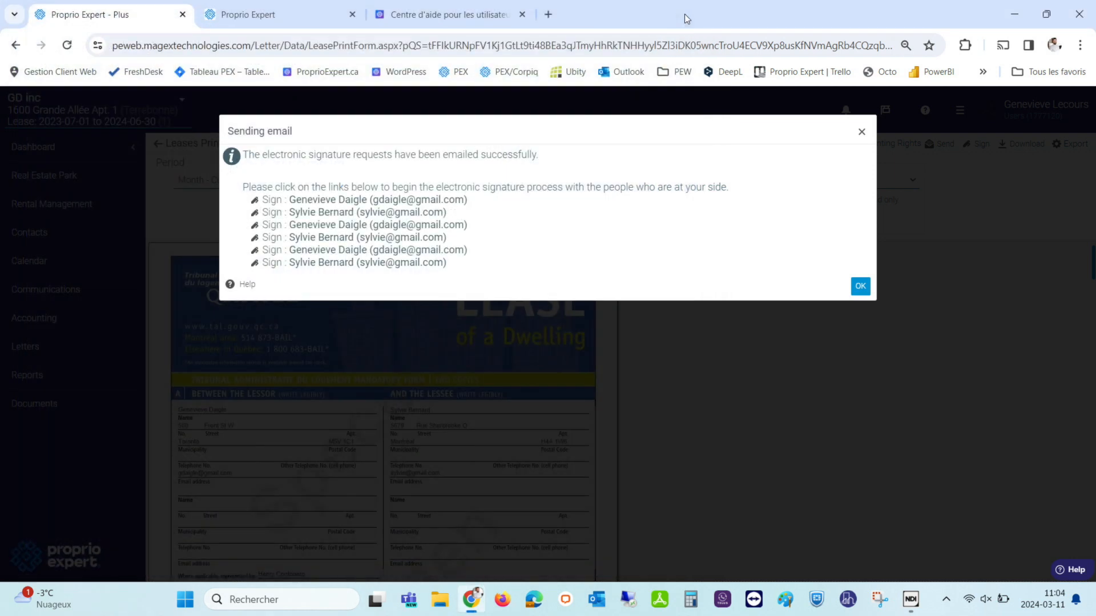
click(315, 218)
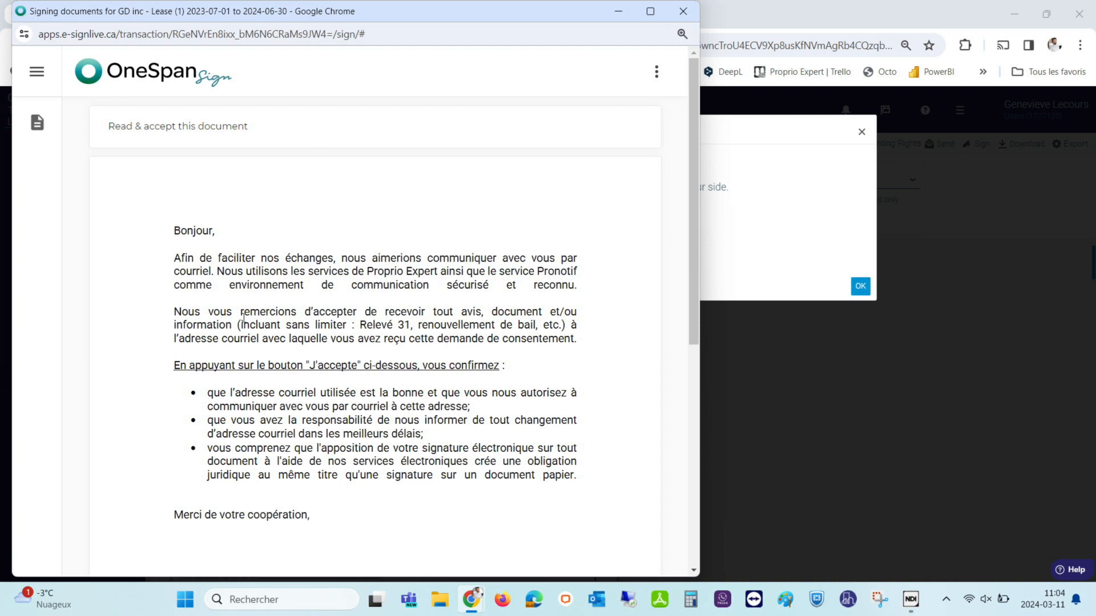
Accept the consent notice, then draw the lessee's signature and apply it to the first initials spot.
scroll(244, 319, down, 7)
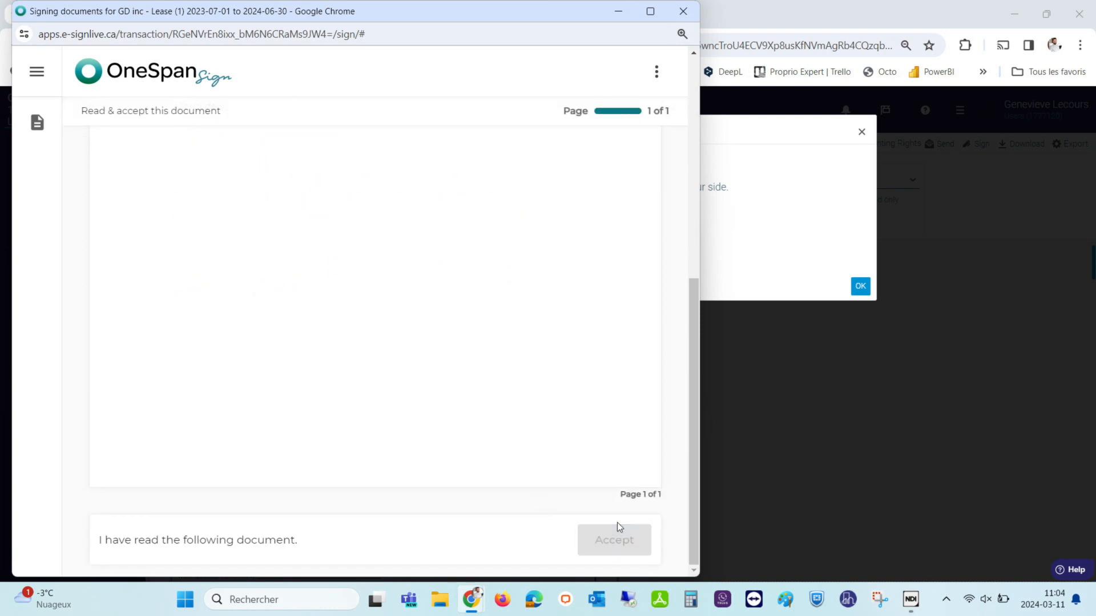
click(617, 524)
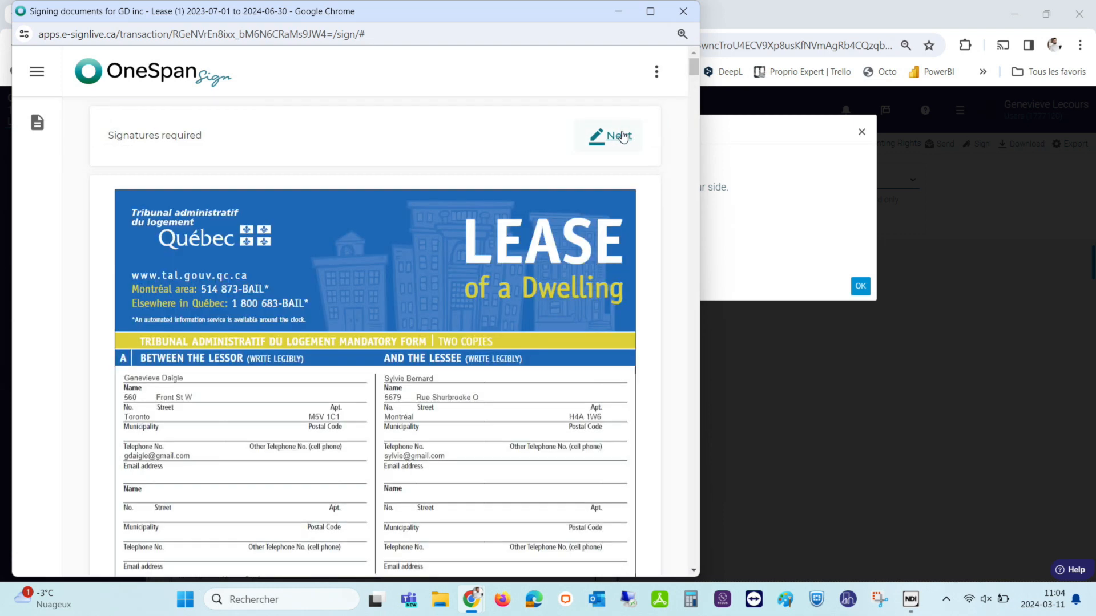
click(619, 136)
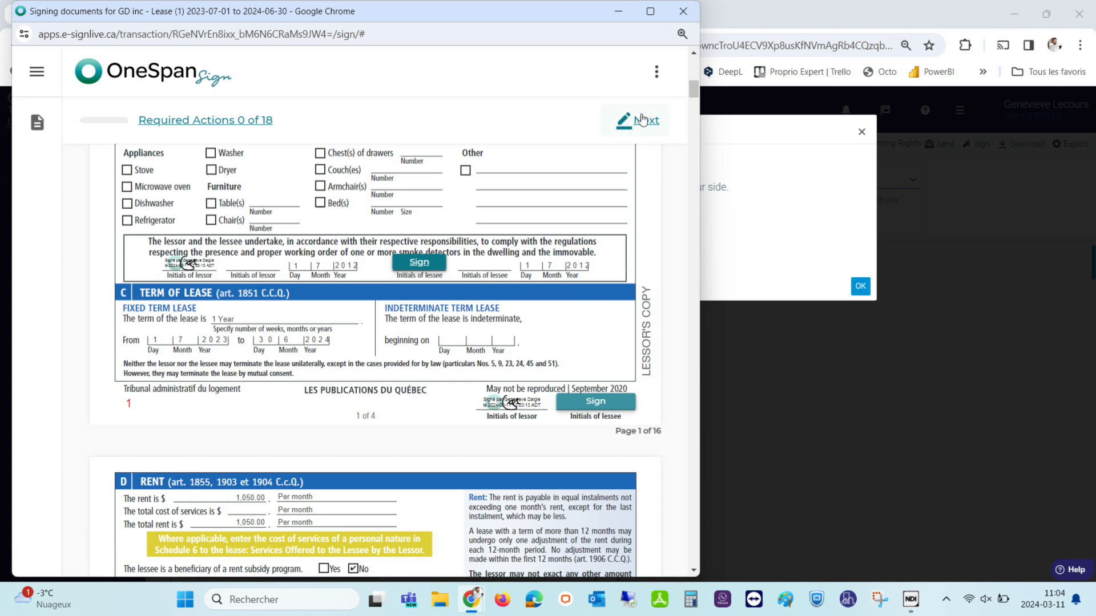
click(419, 262)
mouse_move(153, 258)
mouse_down()
mouse_move(224, 270)
mouse_move(170, 316)
mouse_move(229, 328)
mouse_up()
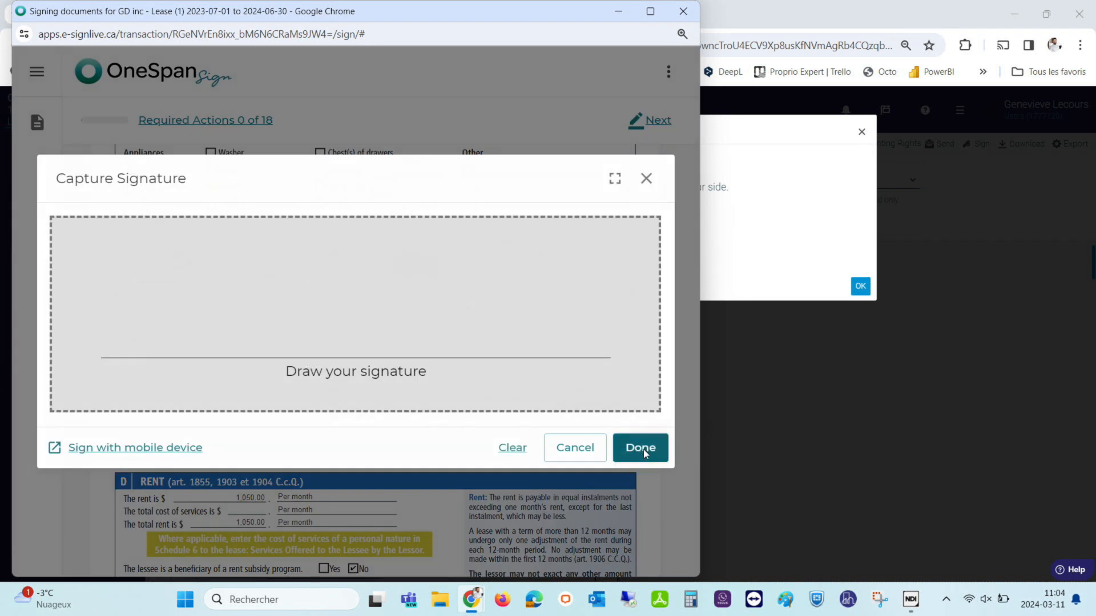
click(642, 449)
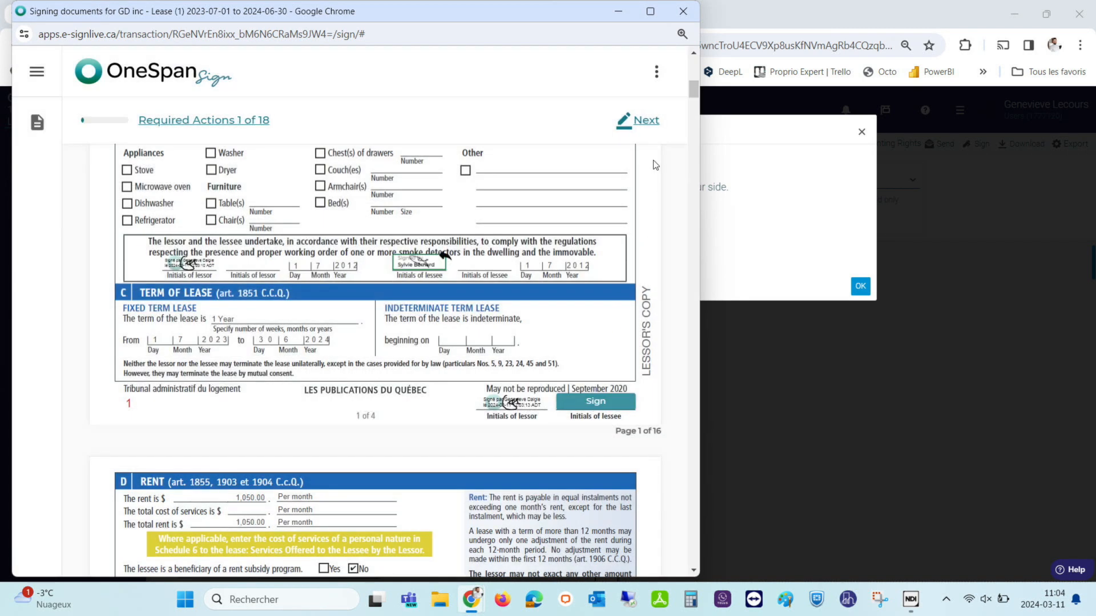
Initial the lessee boxes on page 1, payment and by-laws sections, and sign under Signatures.
click(603, 399)
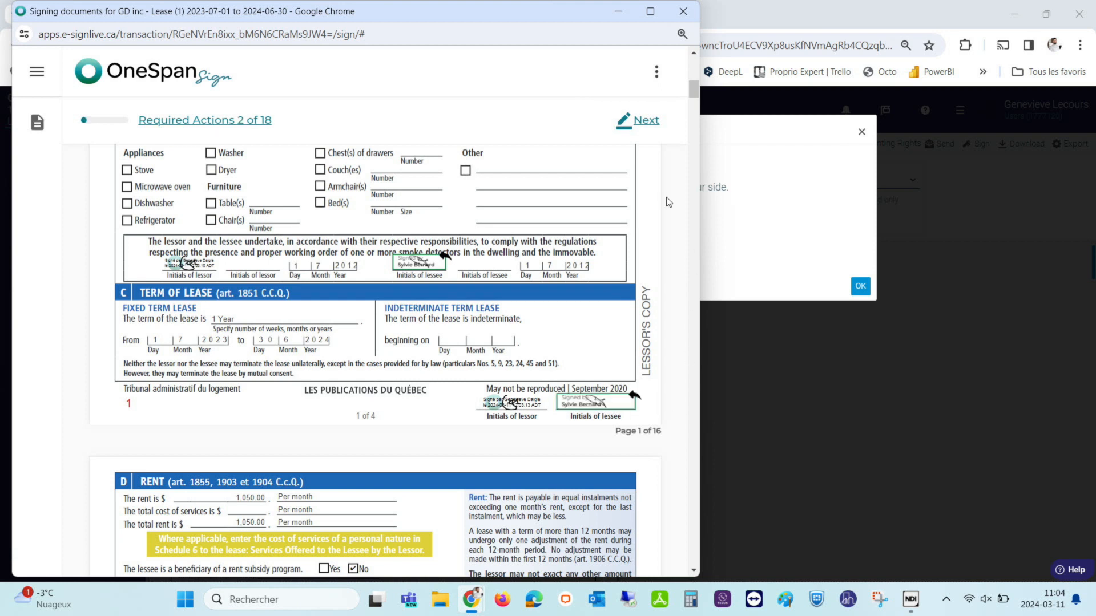
click(641, 116)
click(250, 258)
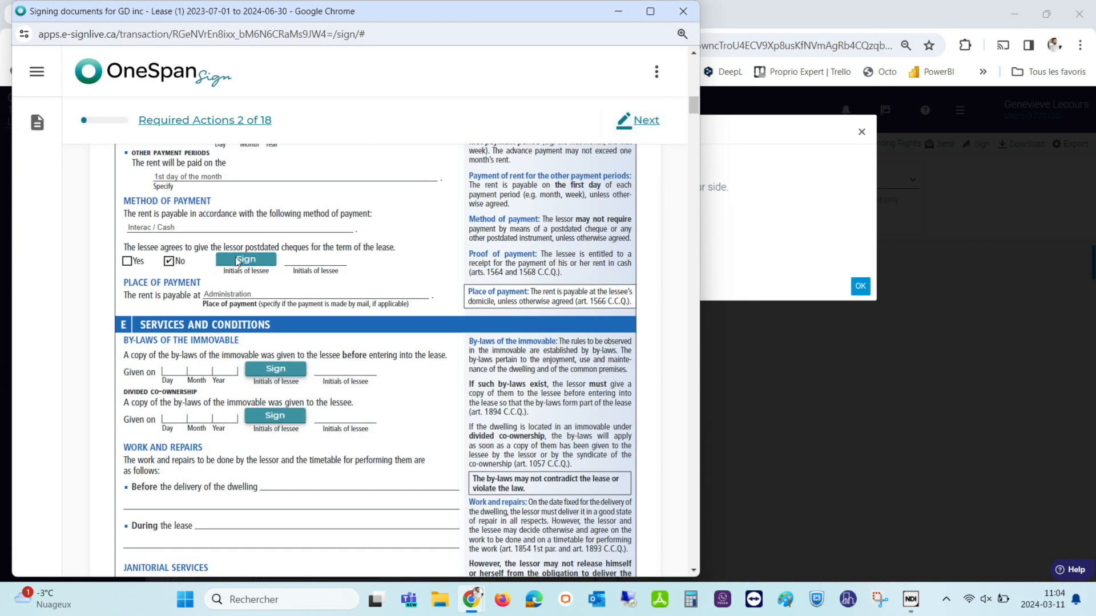
click(275, 368)
click(275, 415)
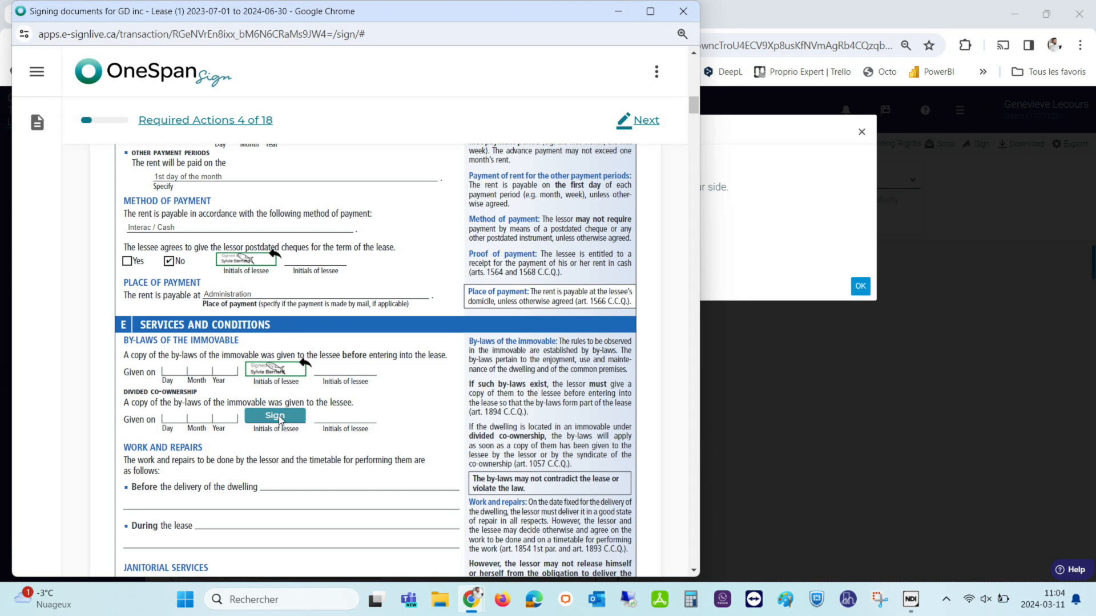
click(646, 121)
click(600, 258)
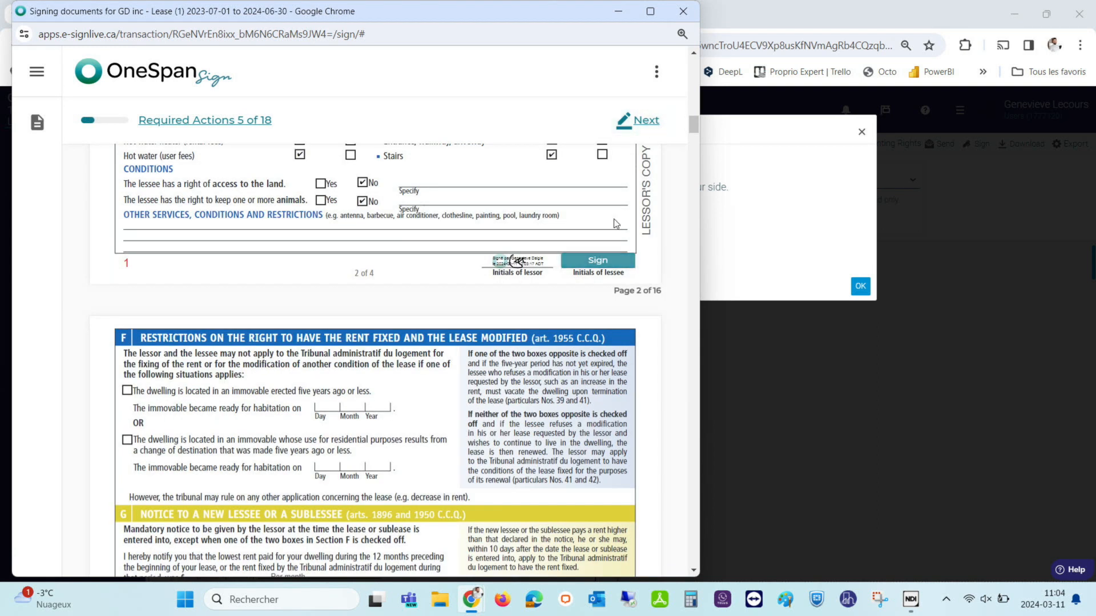
click(640, 128)
click(639, 122)
Initial the solidary liability, page 3, page 9, payment and both by-laws lessee boxes.
click(551, 261)
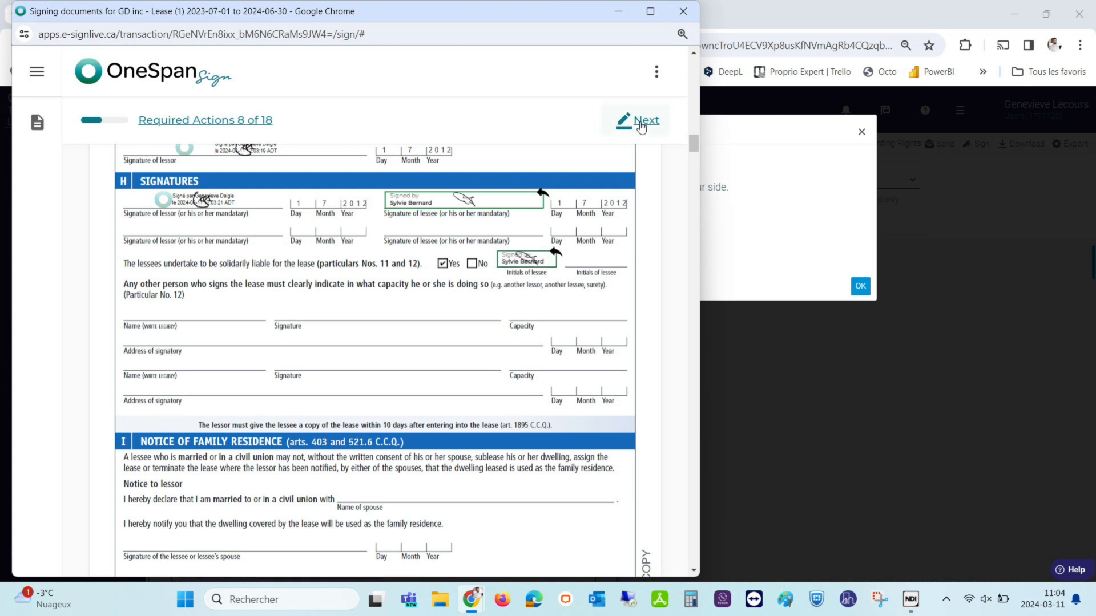
click(639, 123)
click(597, 259)
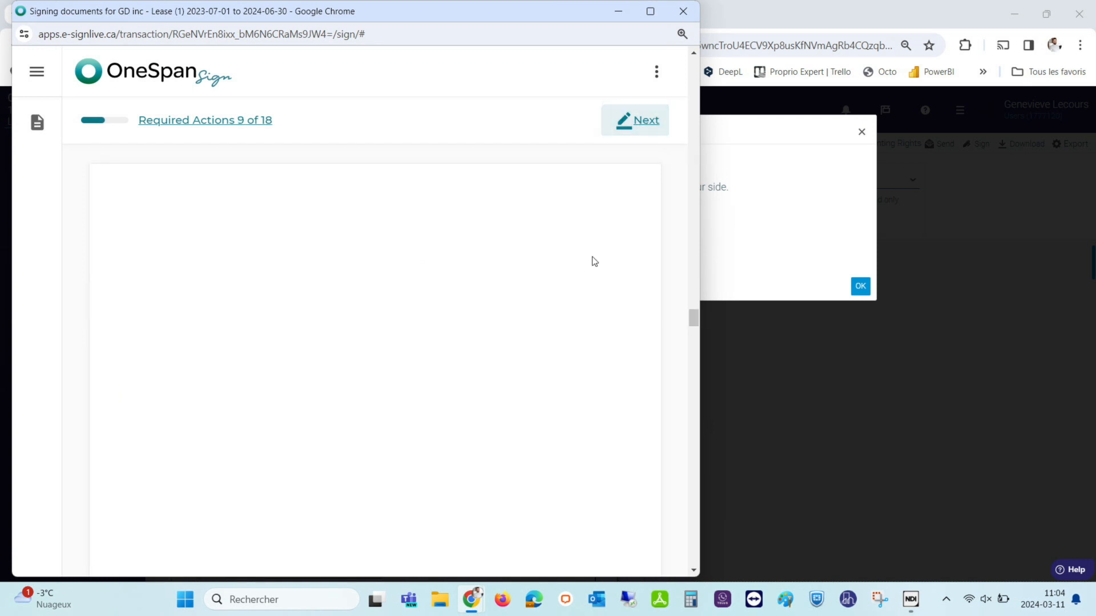
click(652, 123)
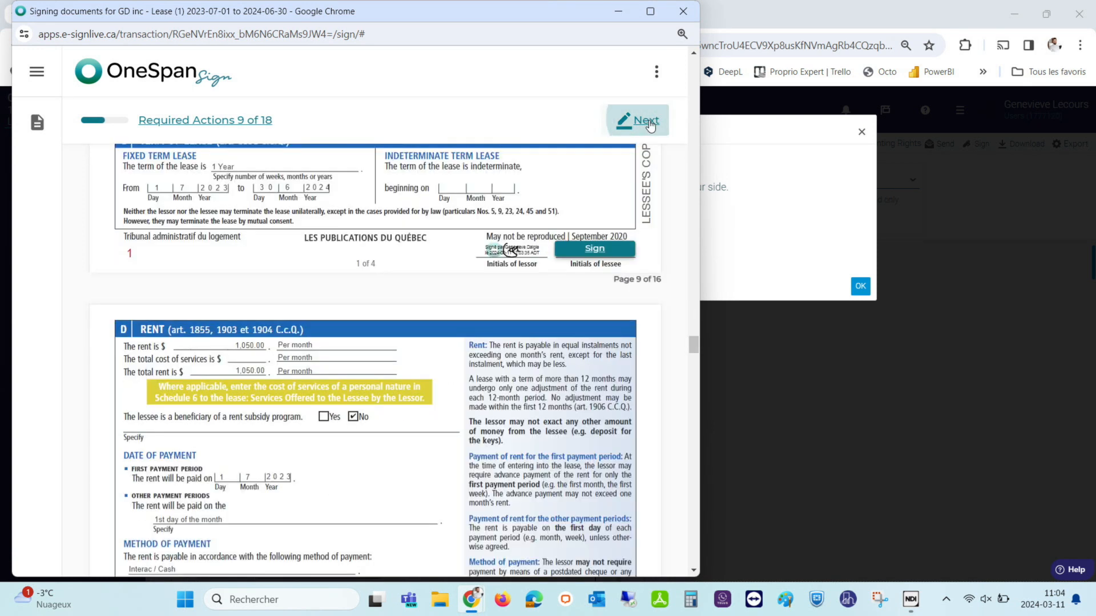
click(591, 254)
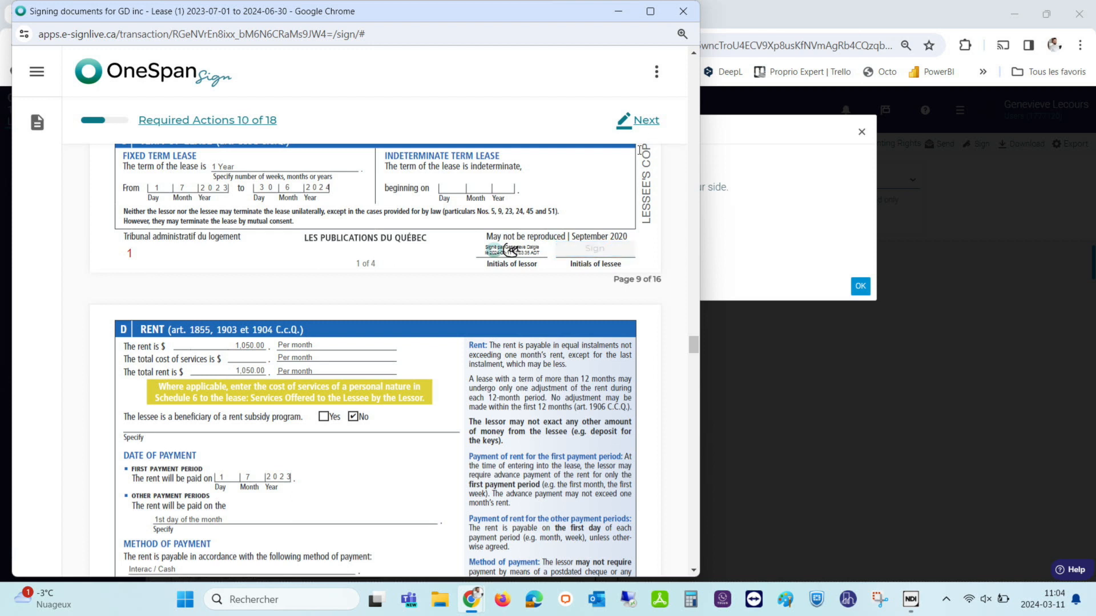
click(643, 121)
click(247, 250)
click(275, 355)
click(276, 402)
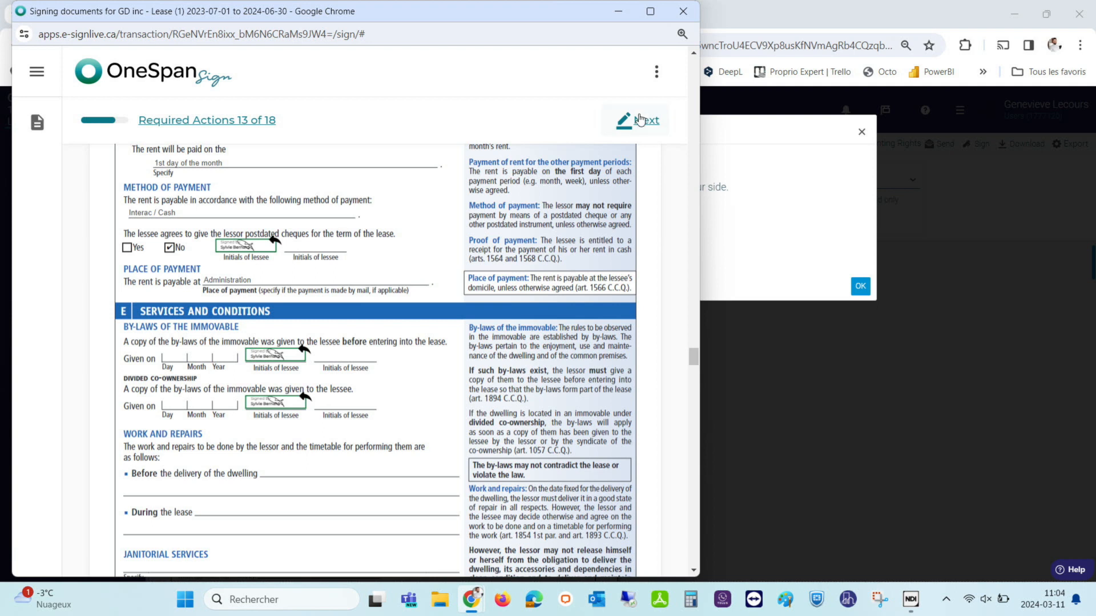
Complete page 10, the Signatures line, page 11 and the last page 9 box, then confirm all 18.
click(643, 121)
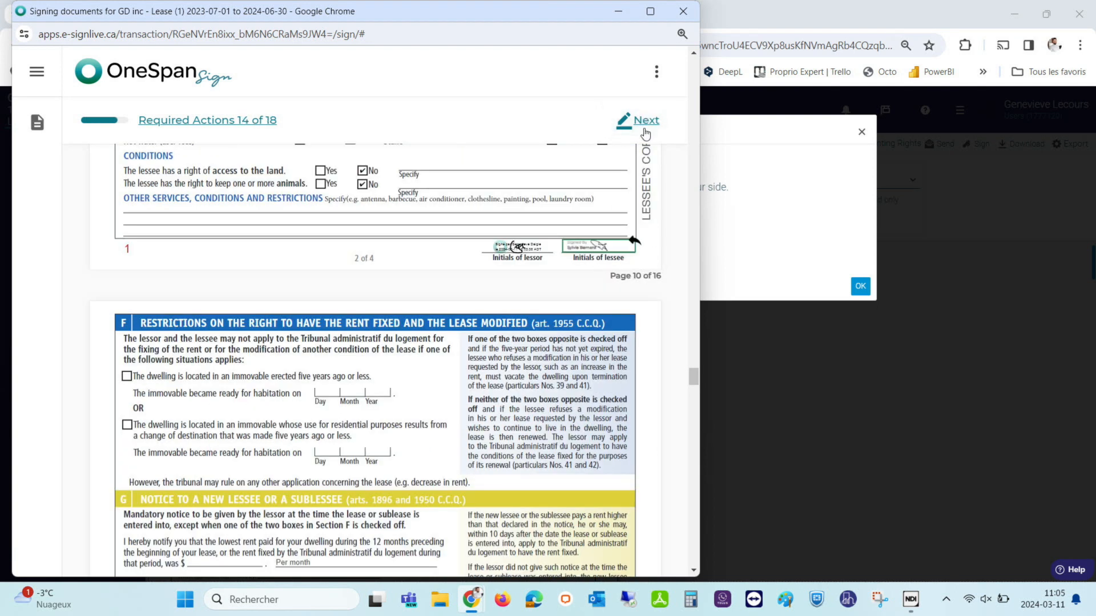
click(643, 121)
click(525, 306)
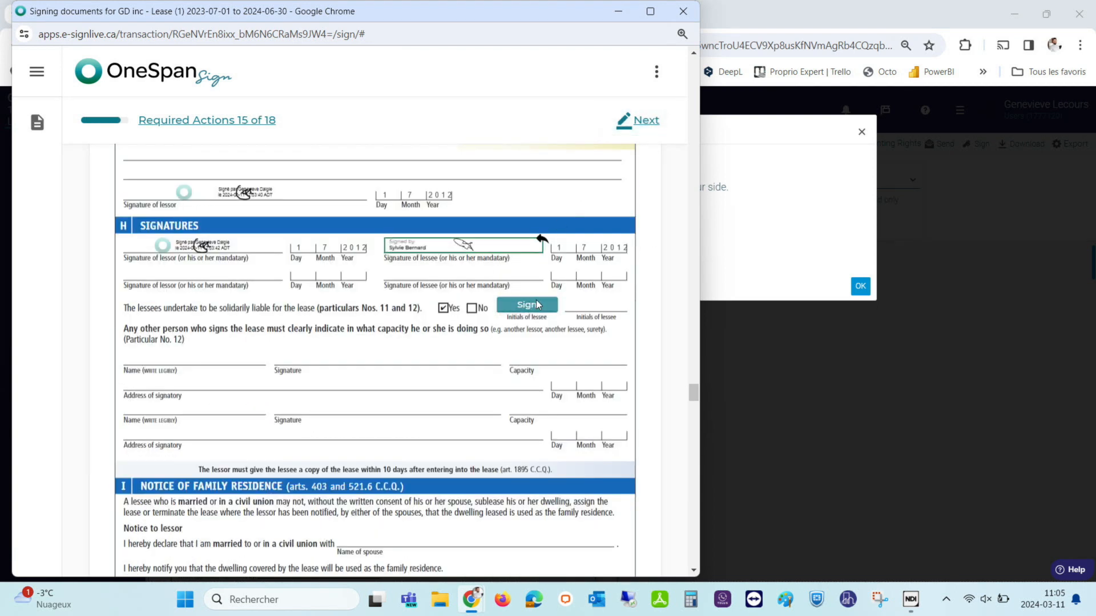
click(643, 121)
click(587, 250)
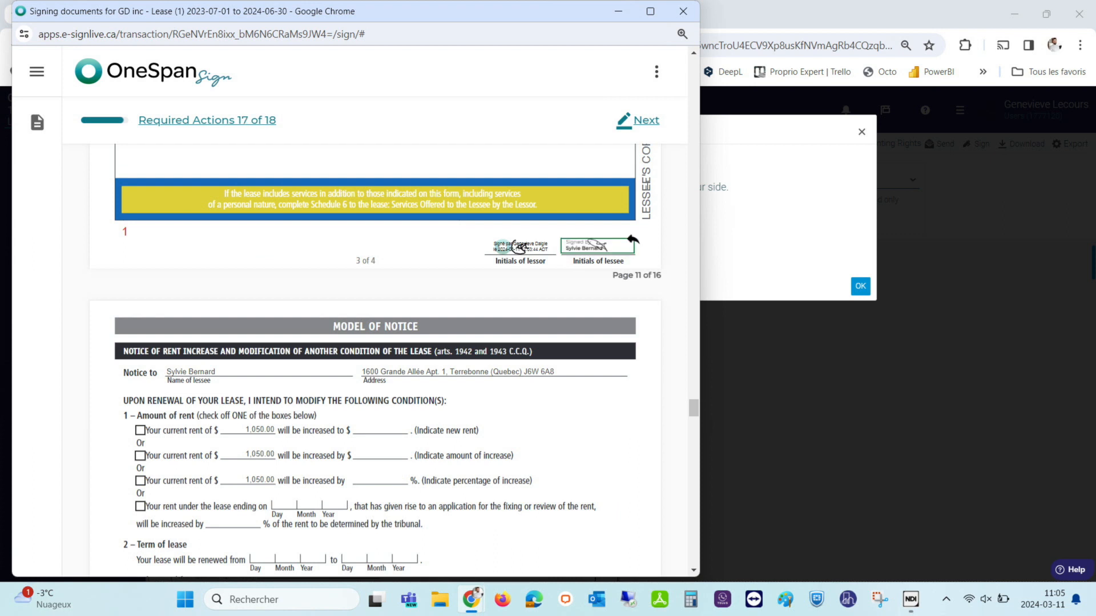
click(648, 121)
click(648, 121)
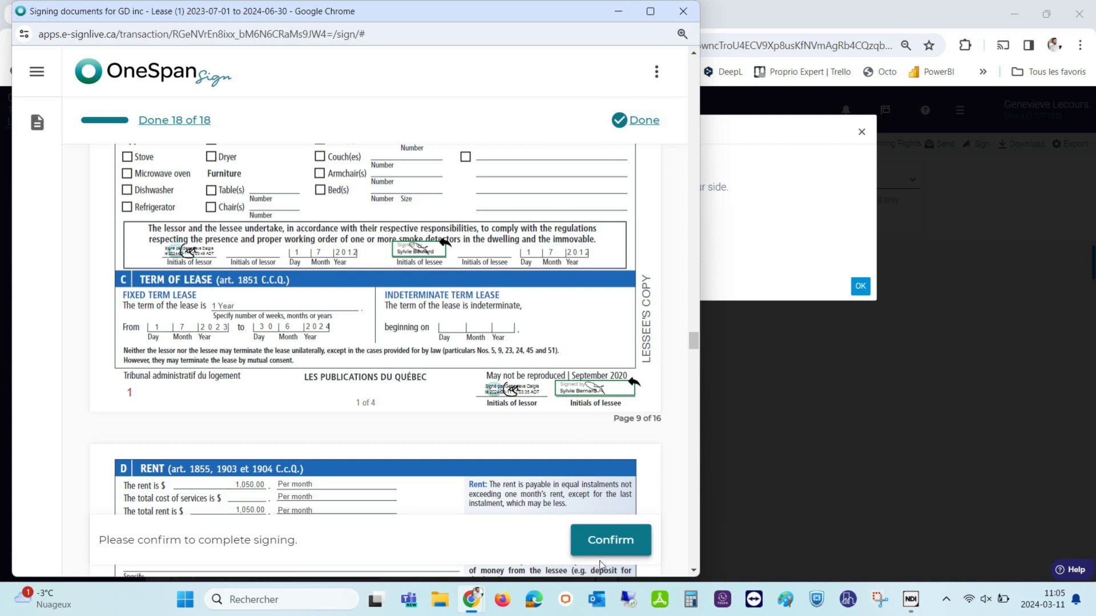
click(619, 542)
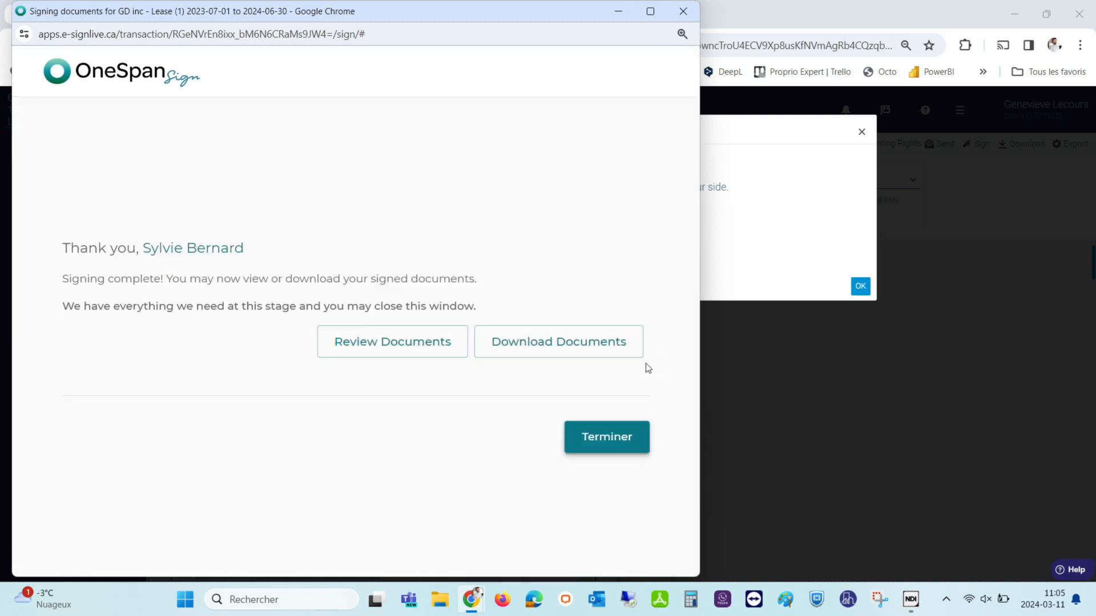
Close the finished lease session, then open the lessee's Letter to Tenant session and accept consent.
click(611, 445)
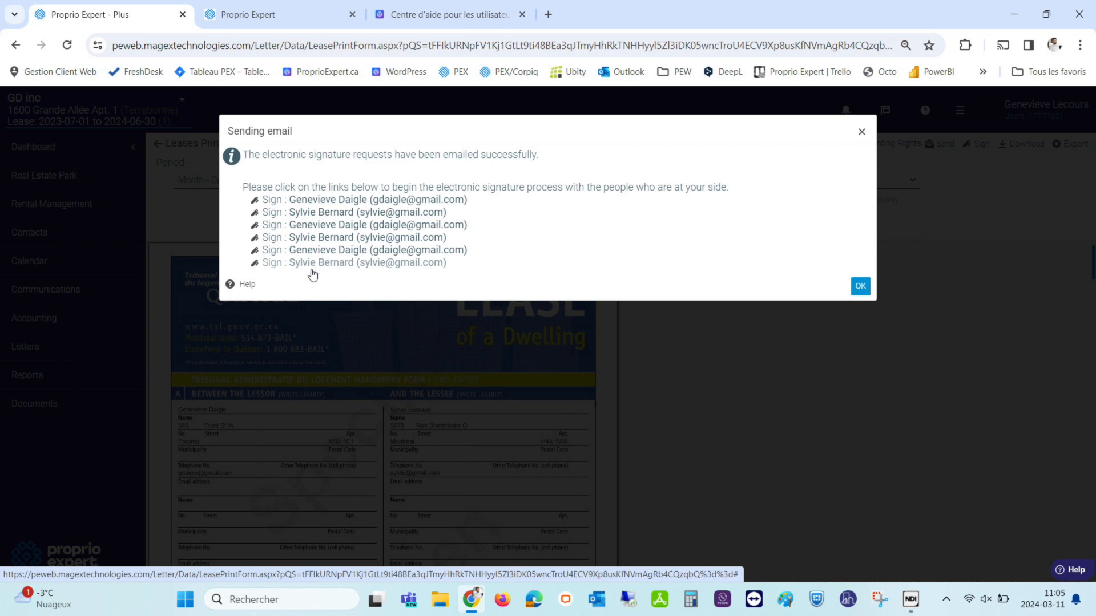
click(296, 237)
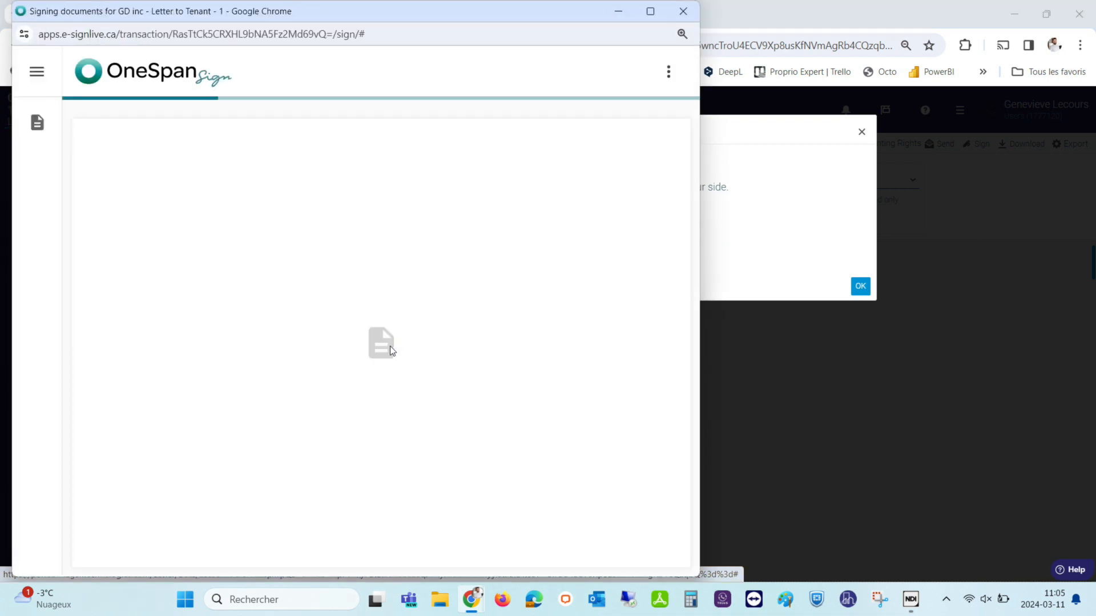
scroll(389, 365, down, 10)
click(597, 538)
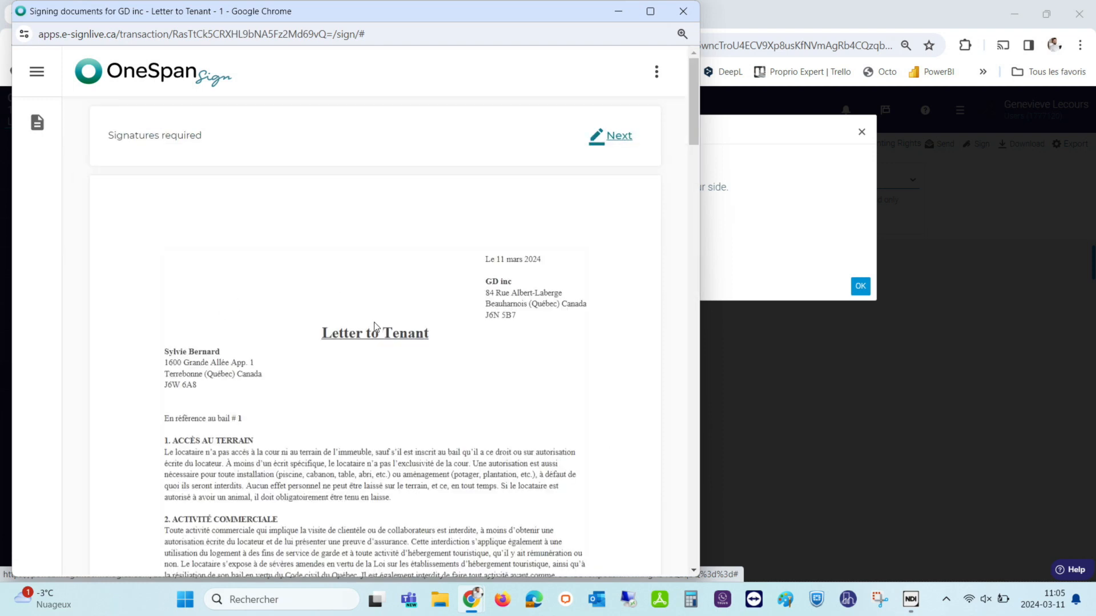
scroll(377, 368, down, 15)
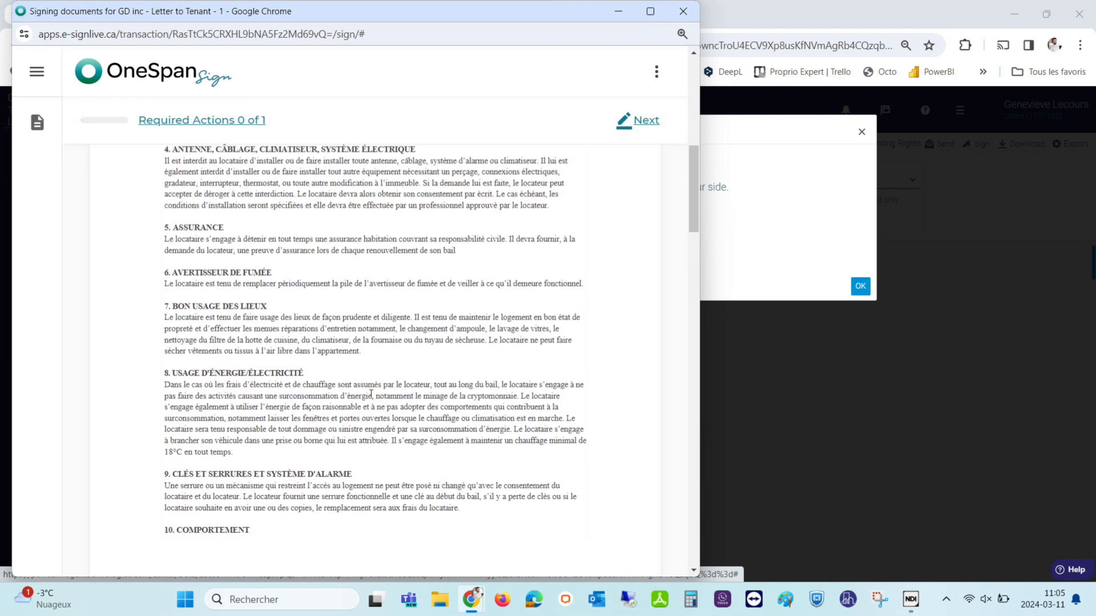
scroll(339, 420, down, 10)
Sign the Letter to Tenant as lessee, submit it, and close the confirmation window.
click(255, 321)
mouse_move(327, 305)
mouse_down()
mouse_move(390, 319)
mouse_move(410, 343)
mouse_up()
click(636, 446)
click(602, 542)
click(626, 442)
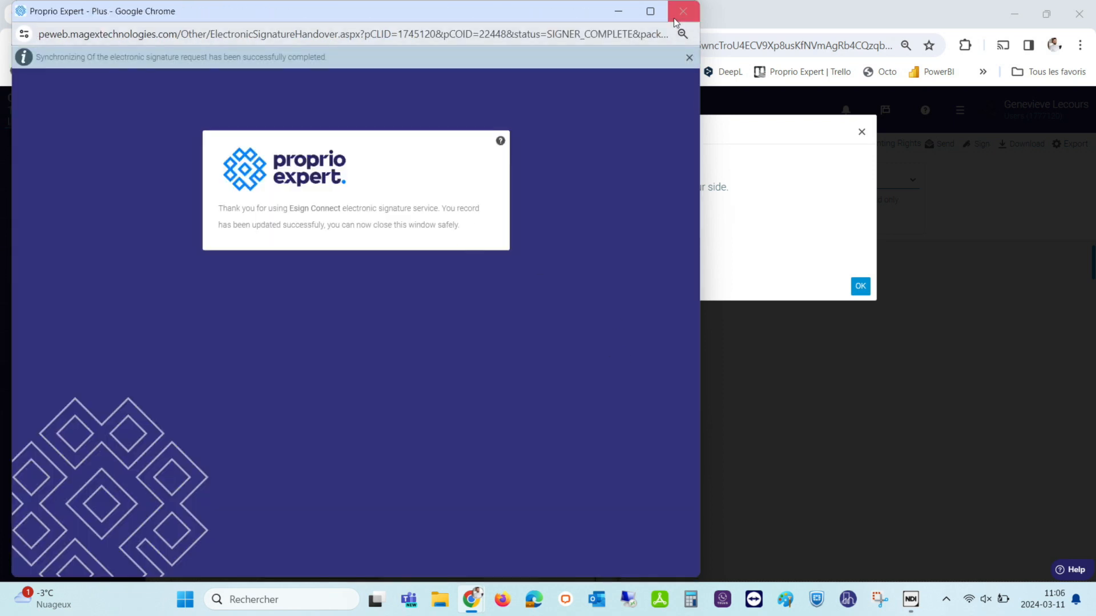
click(683, 11)
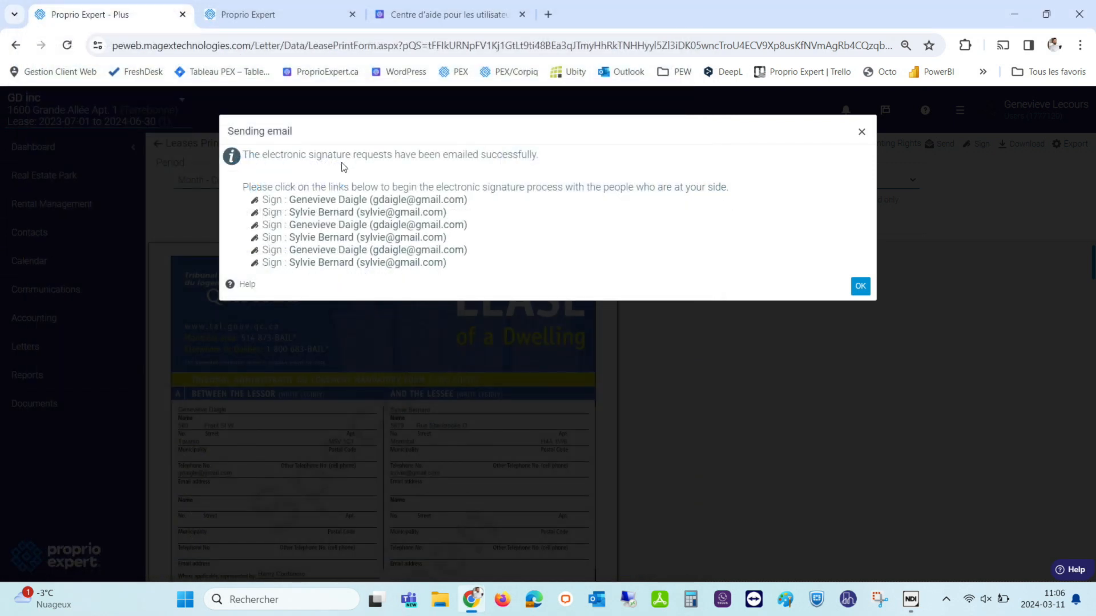
Open the lessor's Letter to Tenant session and accept the consent notice.
click(318, 226)
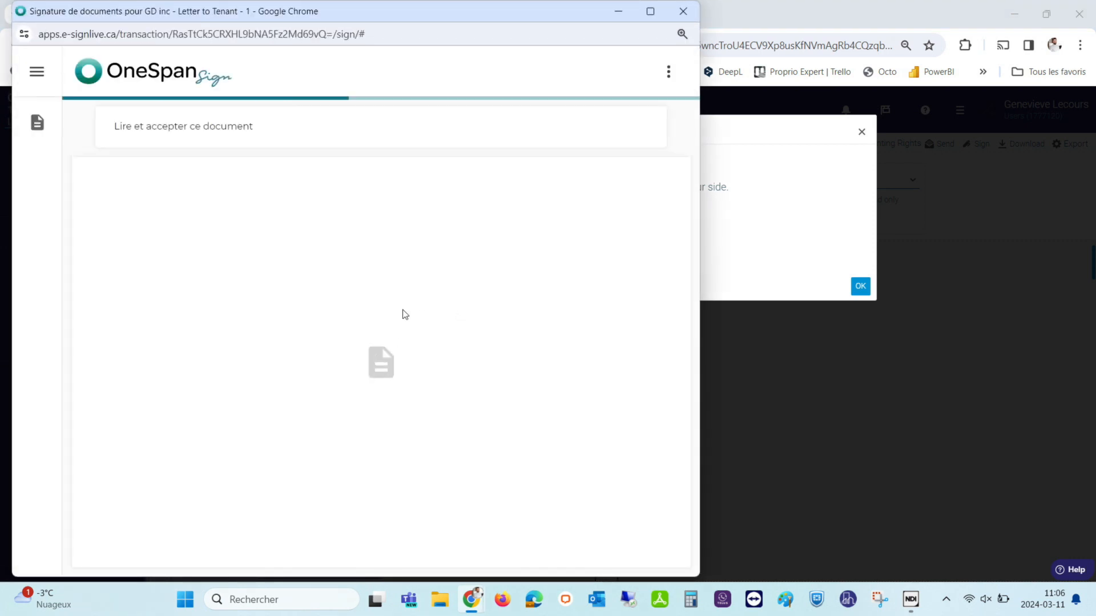
scroll(403, 314, down, 6)
click(594, 540)
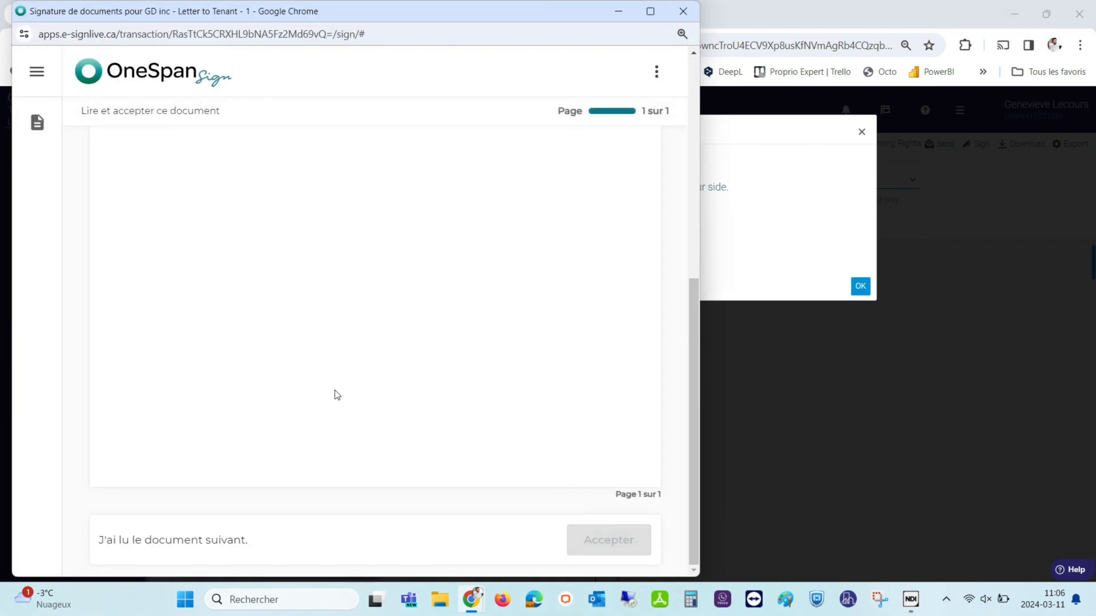
scroll(336, 394, down, 20)
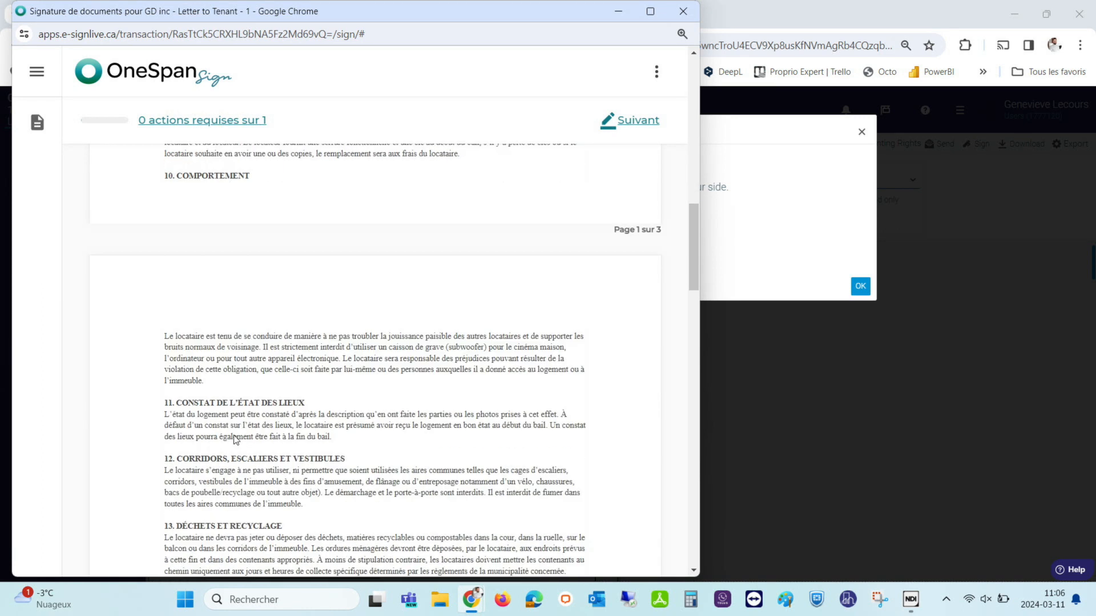
scroll(251, 437, down, 6)
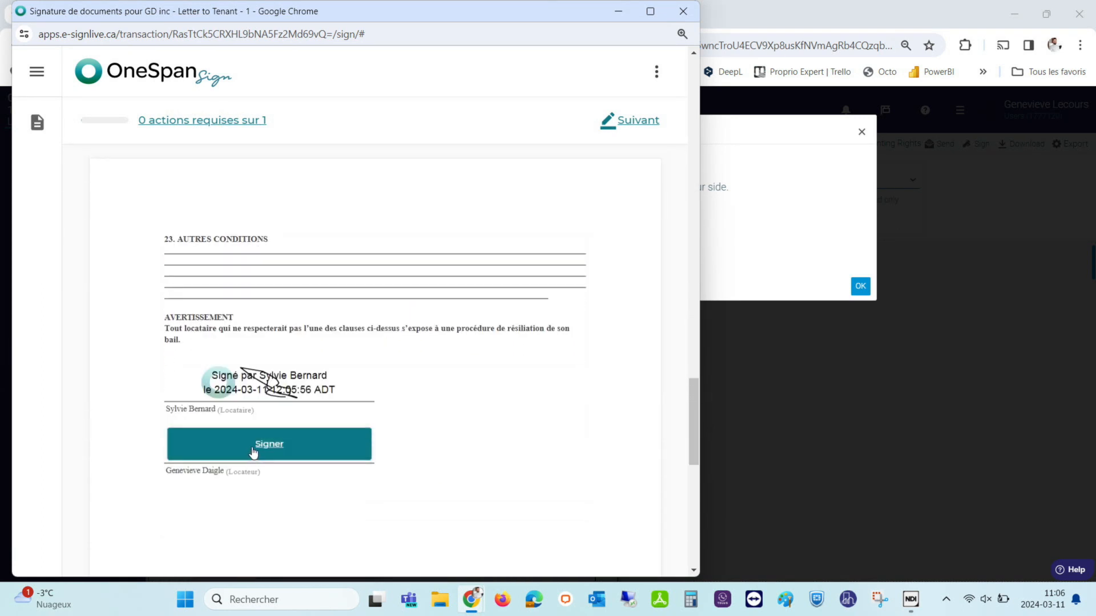
Draw and apply the lessor's signature on the letter, finalise signing, and close the window.
click(252, 441)
mouse_move(258, 286)
mouse_down()
mouse_move(296, 336)
mouse_move(426, 349)
mouse_up()
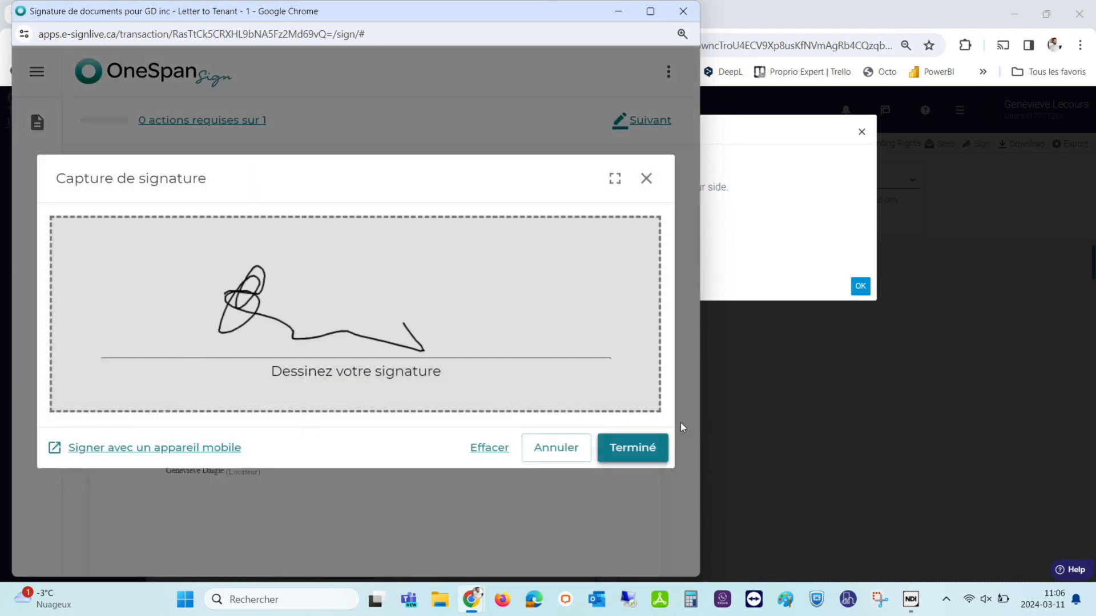
click(631, 448)
click(617, 547)
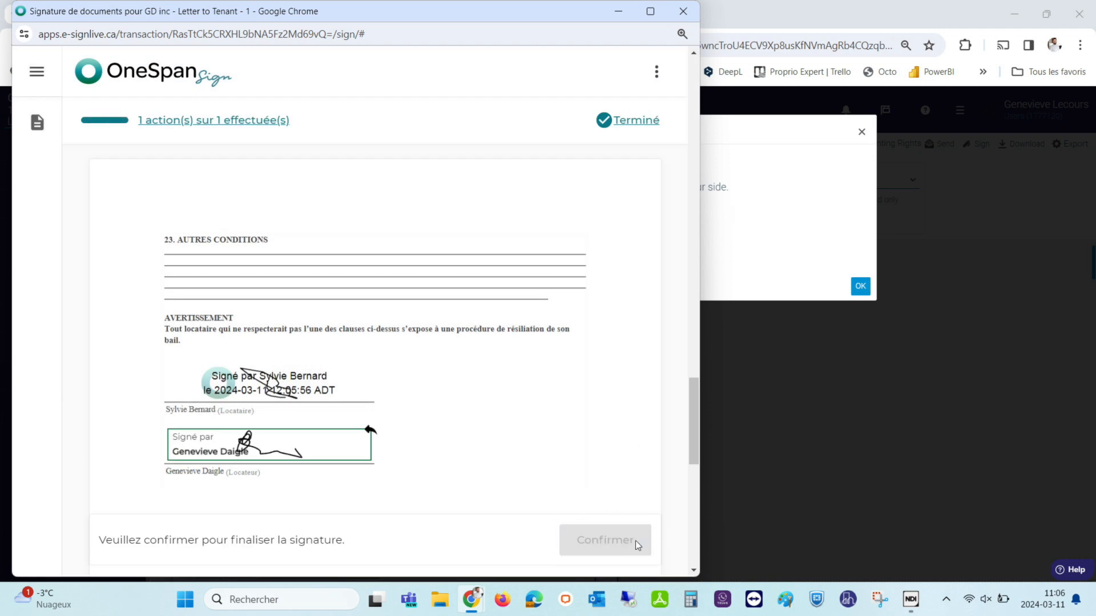
click(619, 440)
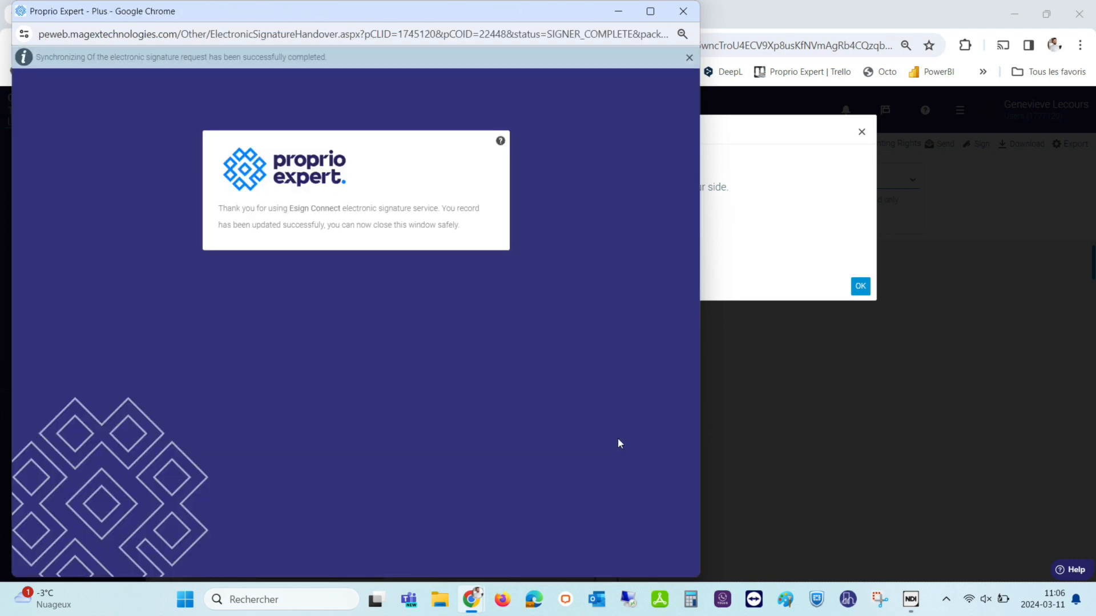
click(683, 10)
Dismiss the sending notice, list Signed documents, and open the Letter to Tenant - 1 record.
click(860, 286)
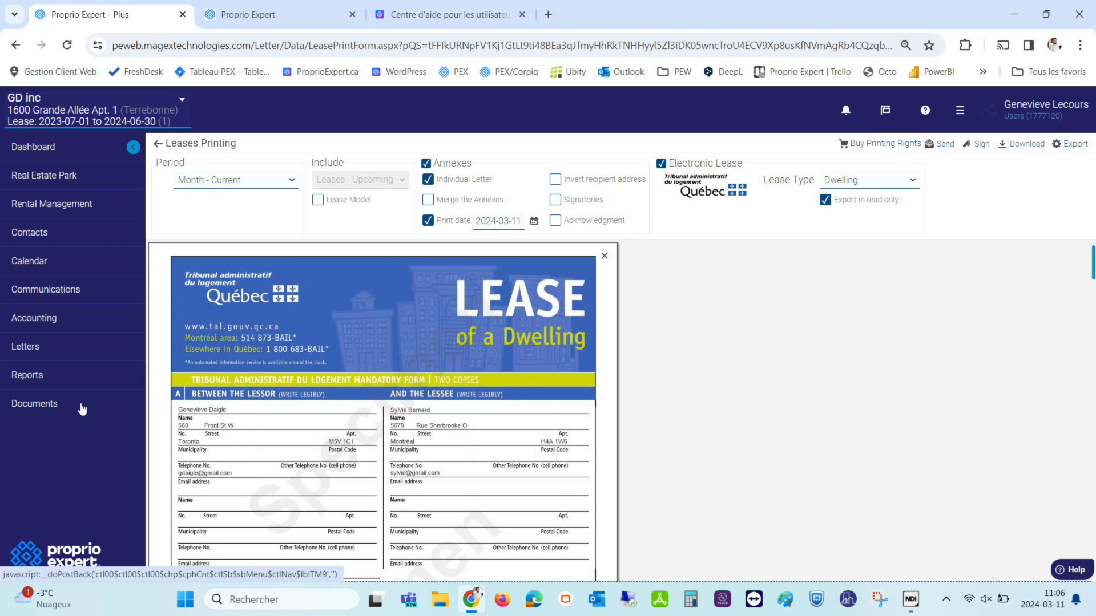
click(24, 407)
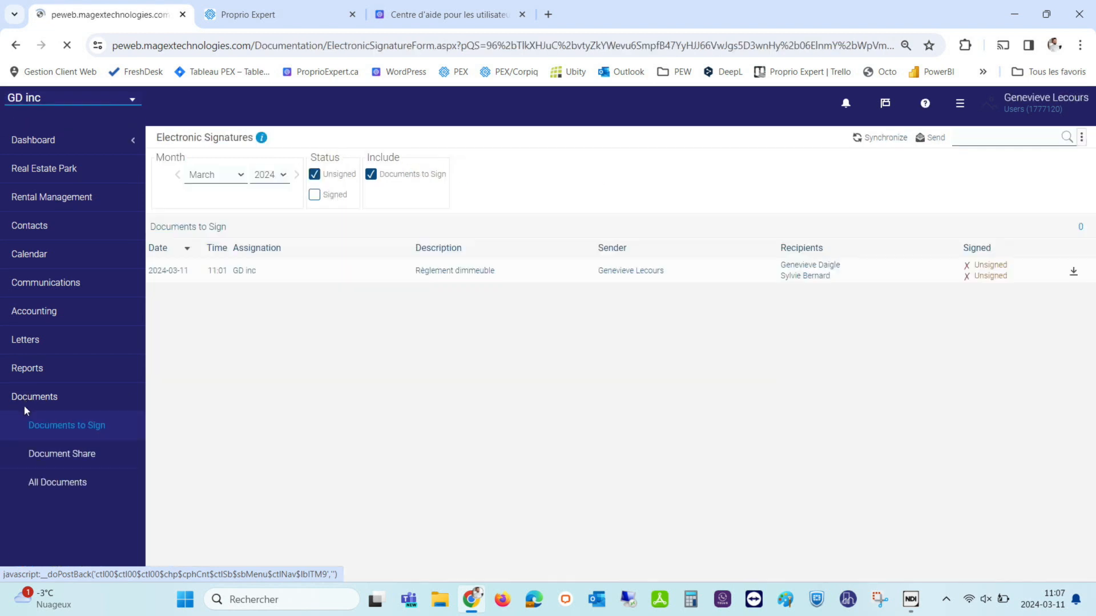
click(314, 195)
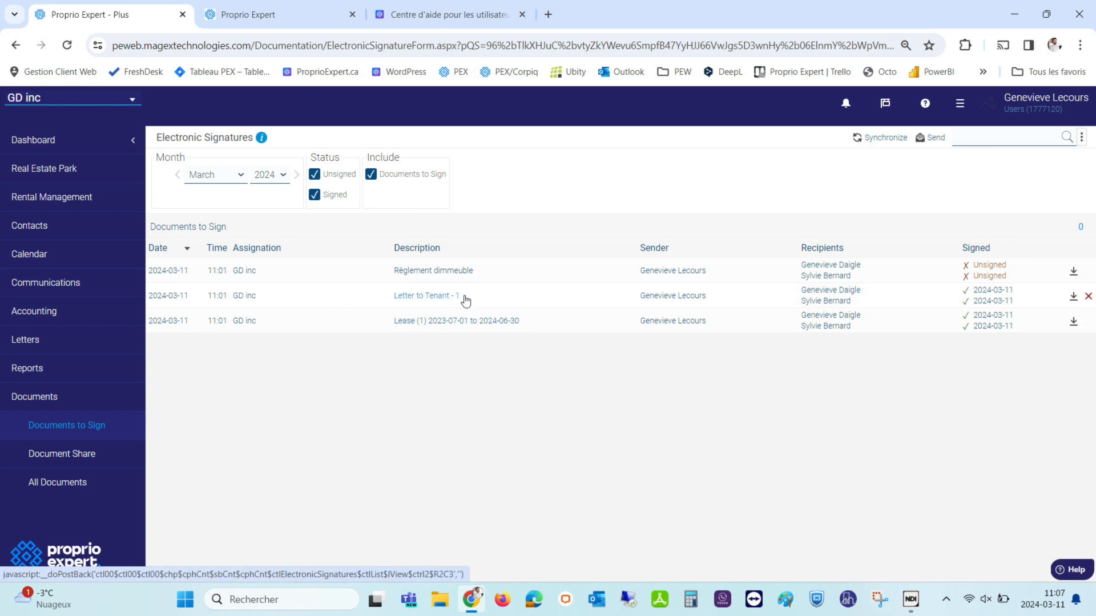
click(487, 304)
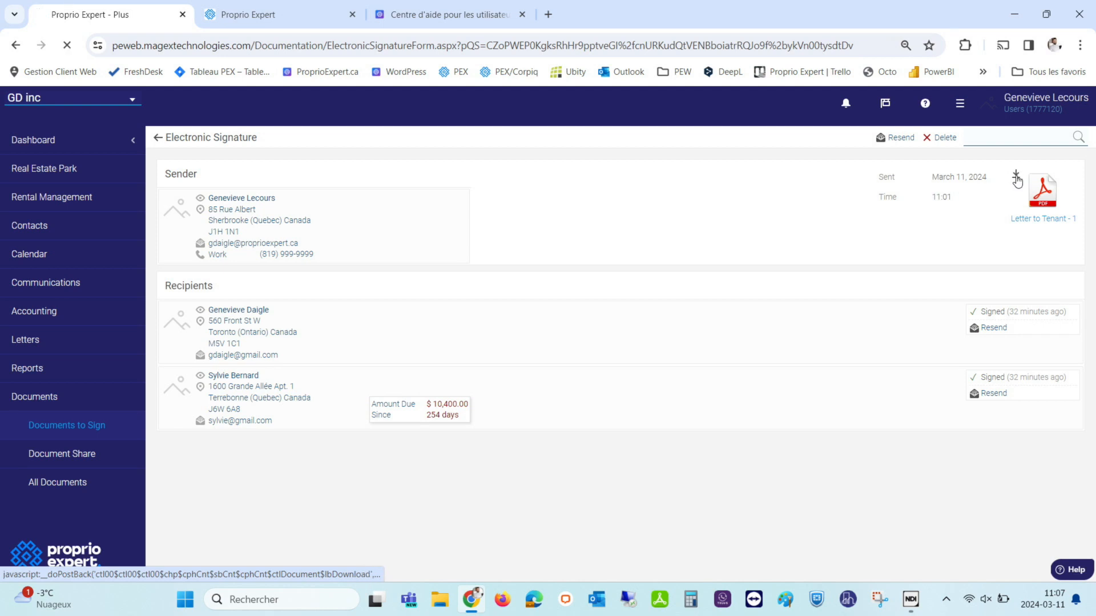
Download the signed Letter to Tenant PDF, verify both signatures on page 3, and return to the list.
click(1016, 181)
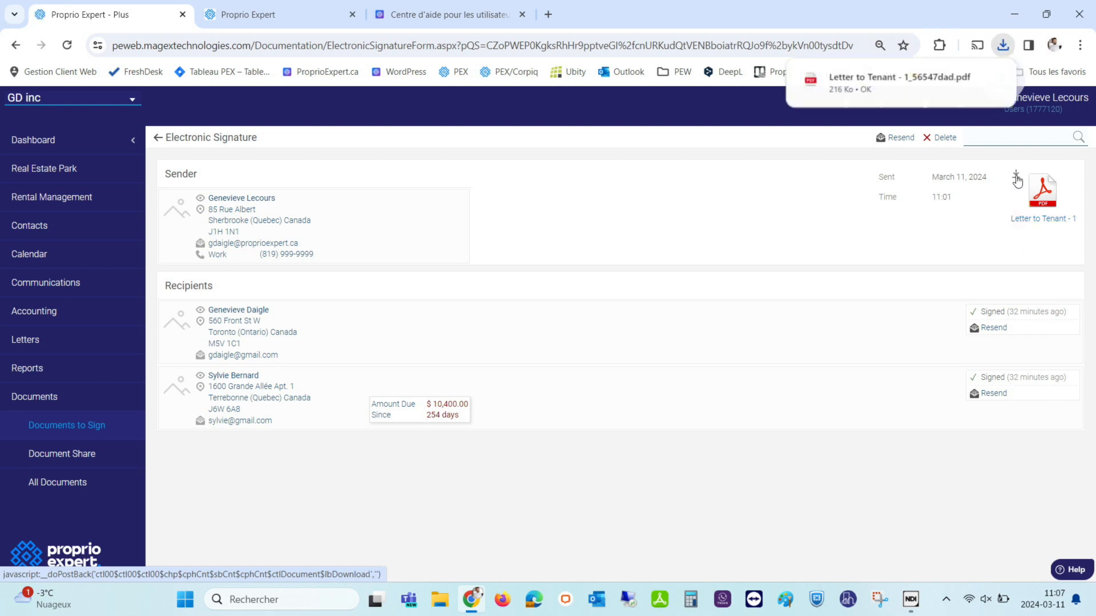
click(855, 81)
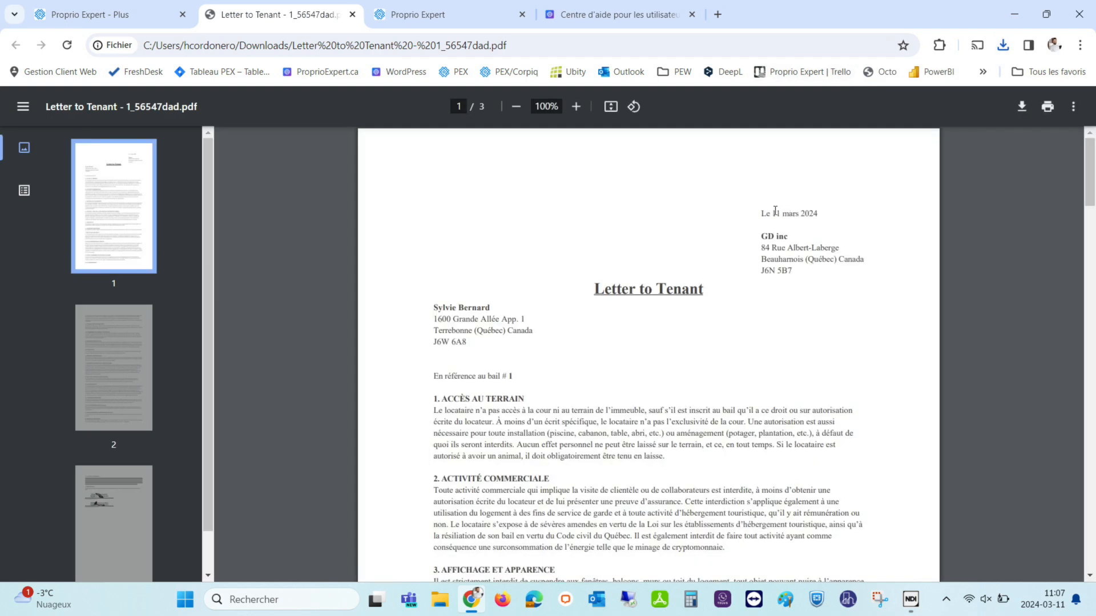
scroll(646, 317, down, 20)
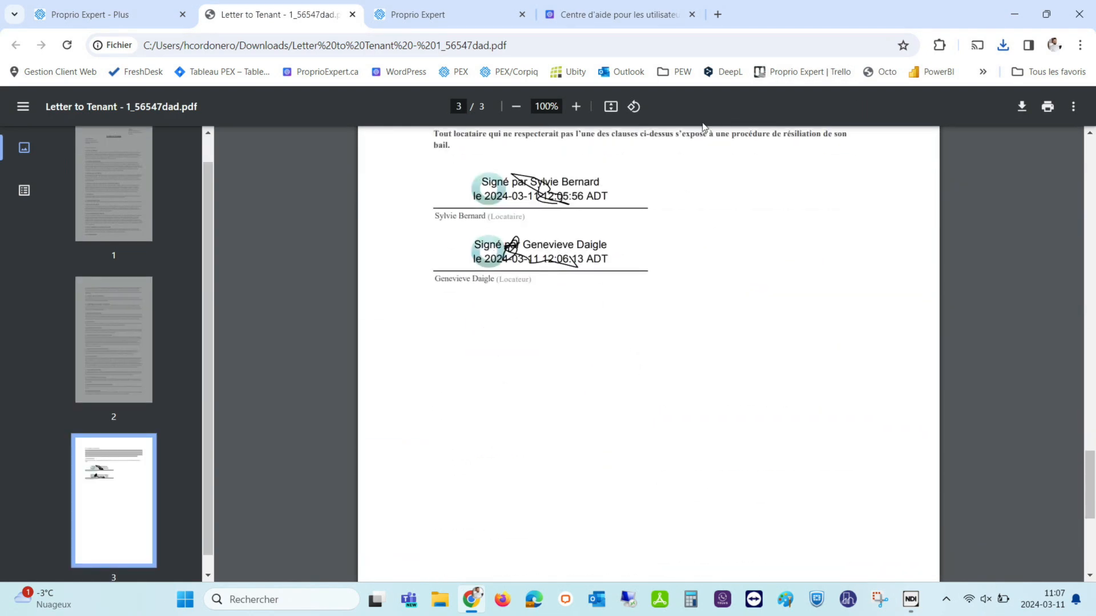
click(353, 15)
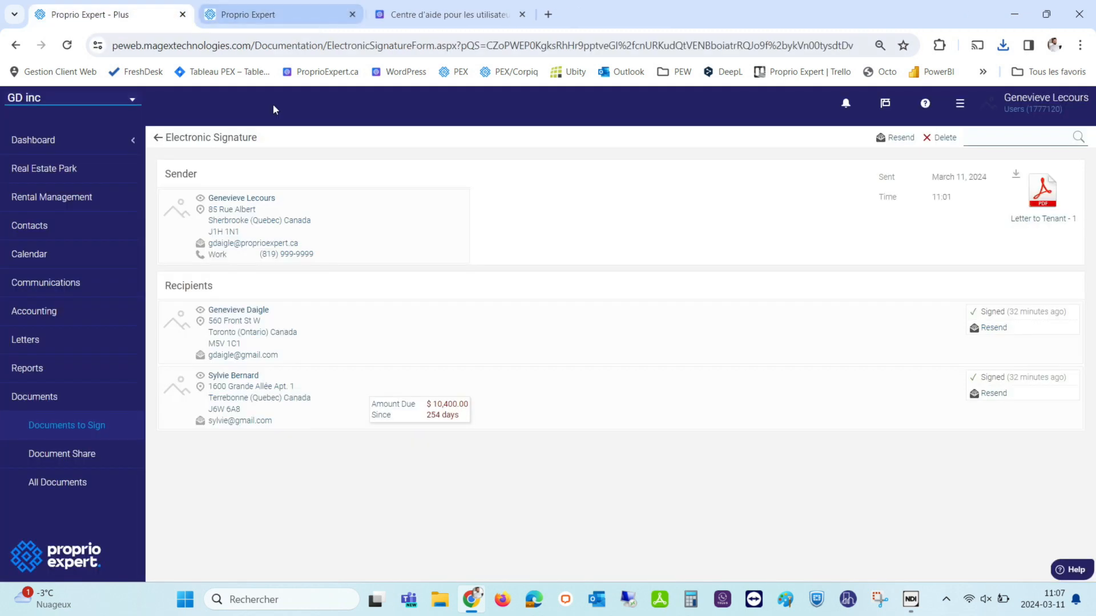
click(159, 139)
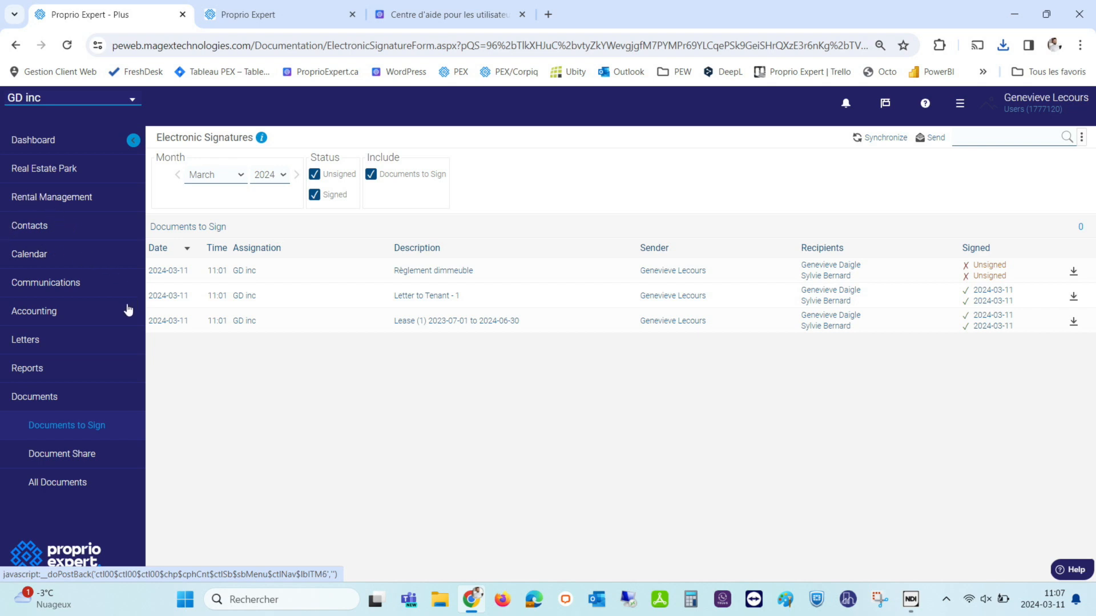
click(25, 316)
click(51, 342)
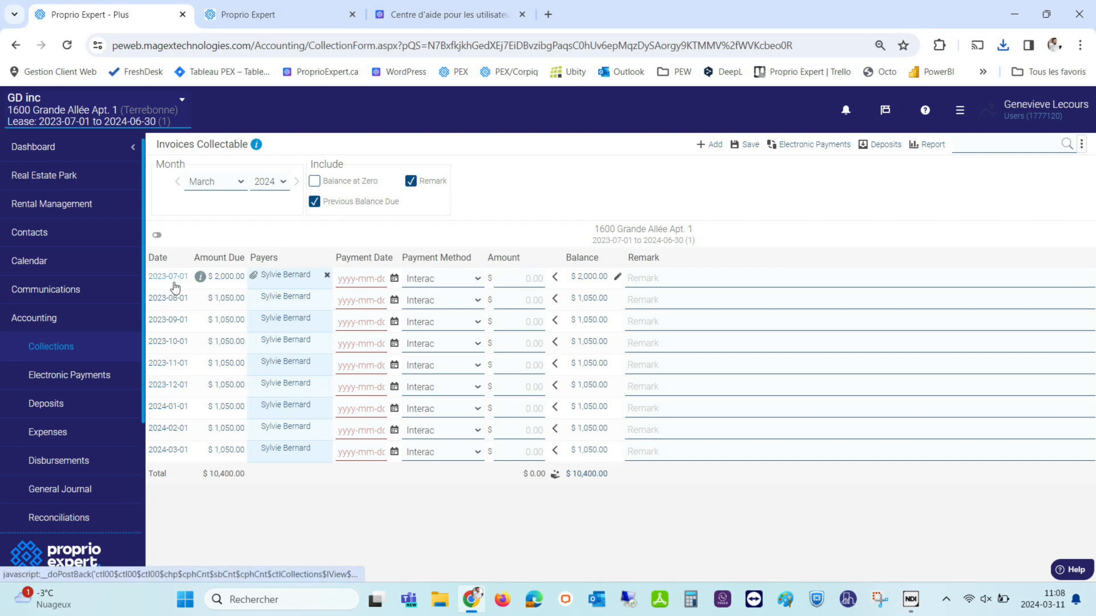
click(297, 182)
click(296, 182)
click(297, 181)
click(297, 182)
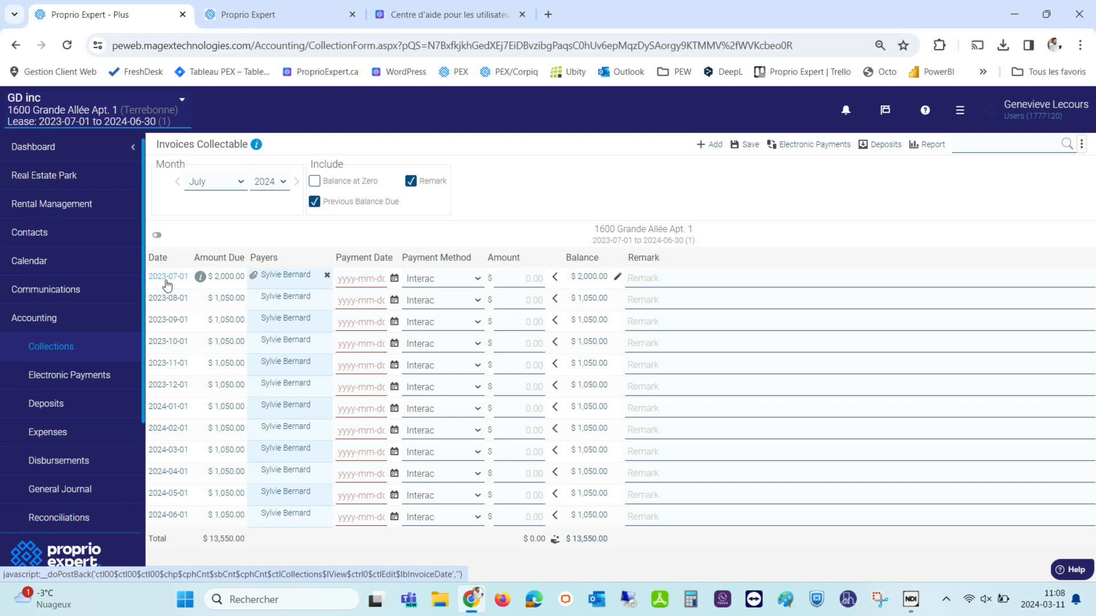
click(23, 182)
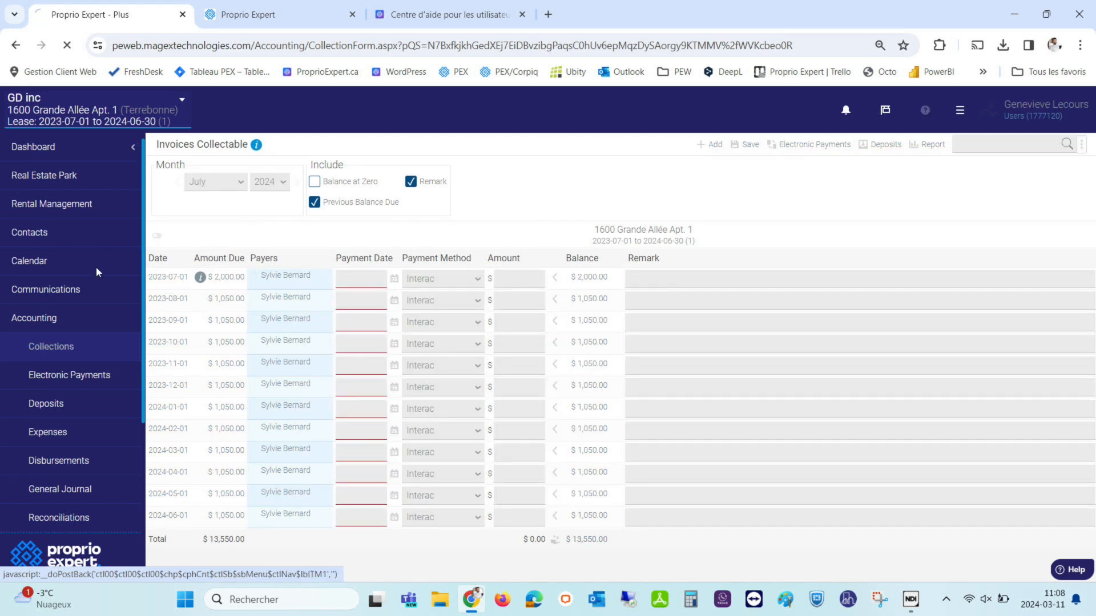
click(57, 293)
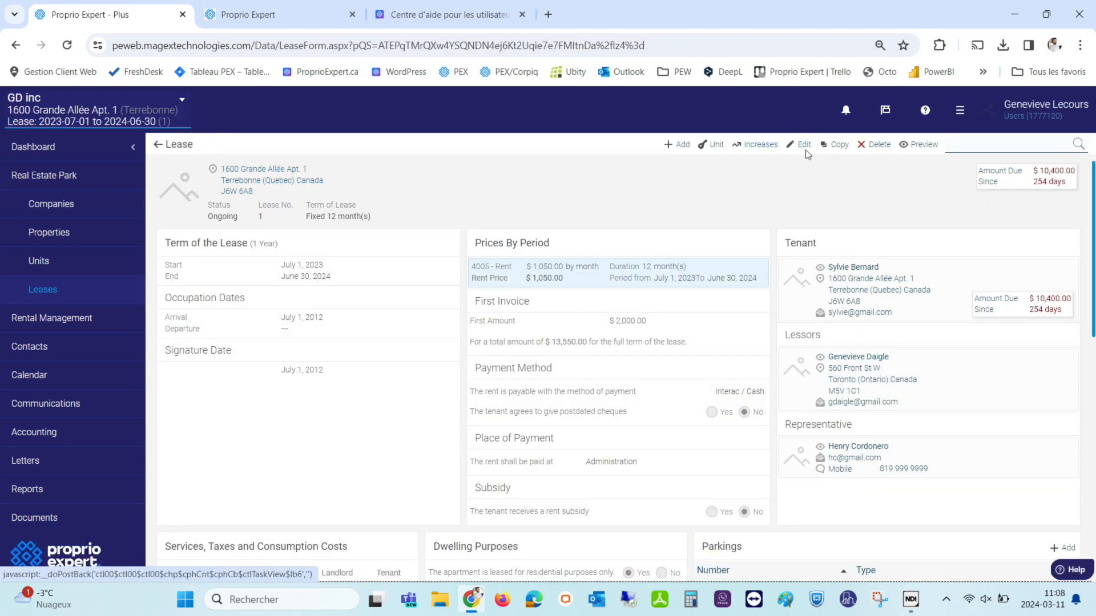
Edit the lease term so first invoicing starts 2023-10-01, leaving $7,250.00 due.
click(805, 145)
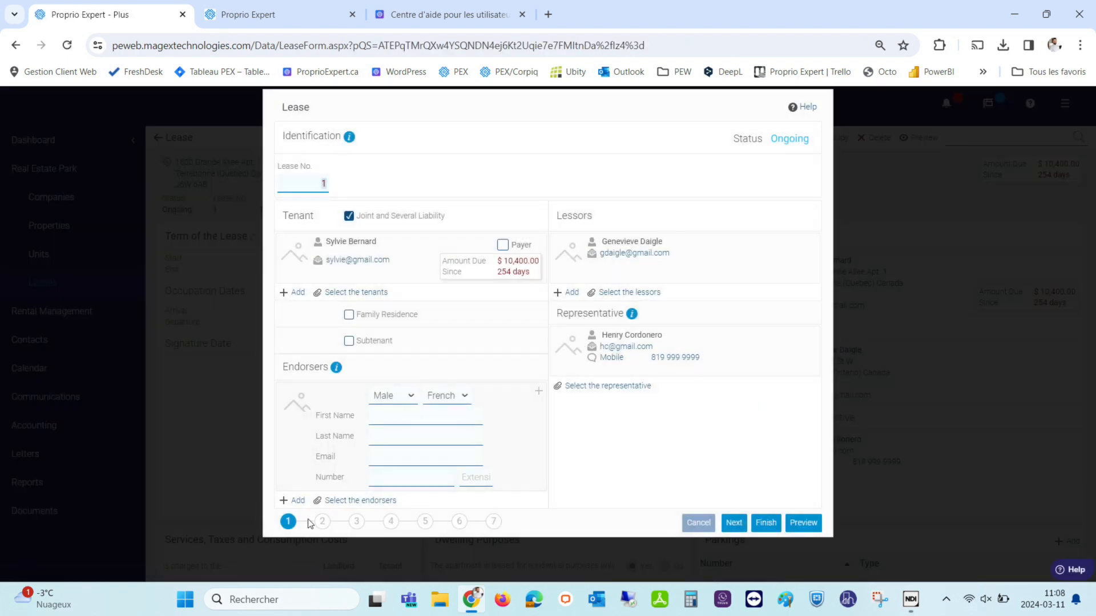
click(319, 526)
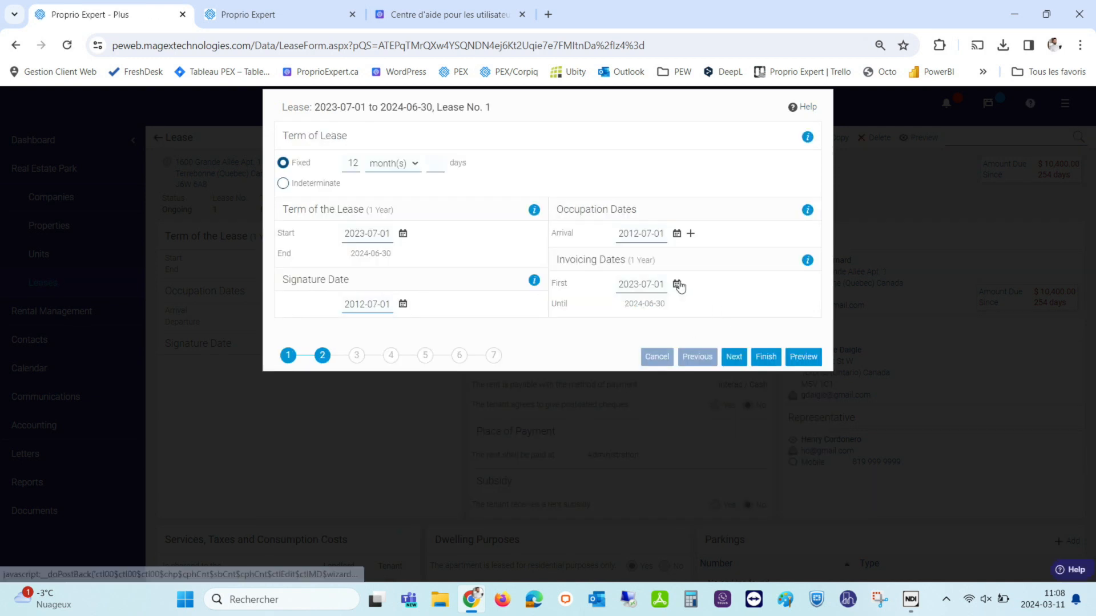
click(677, 285)
click(746, 308)
click(746, 309)
click(746, 308)
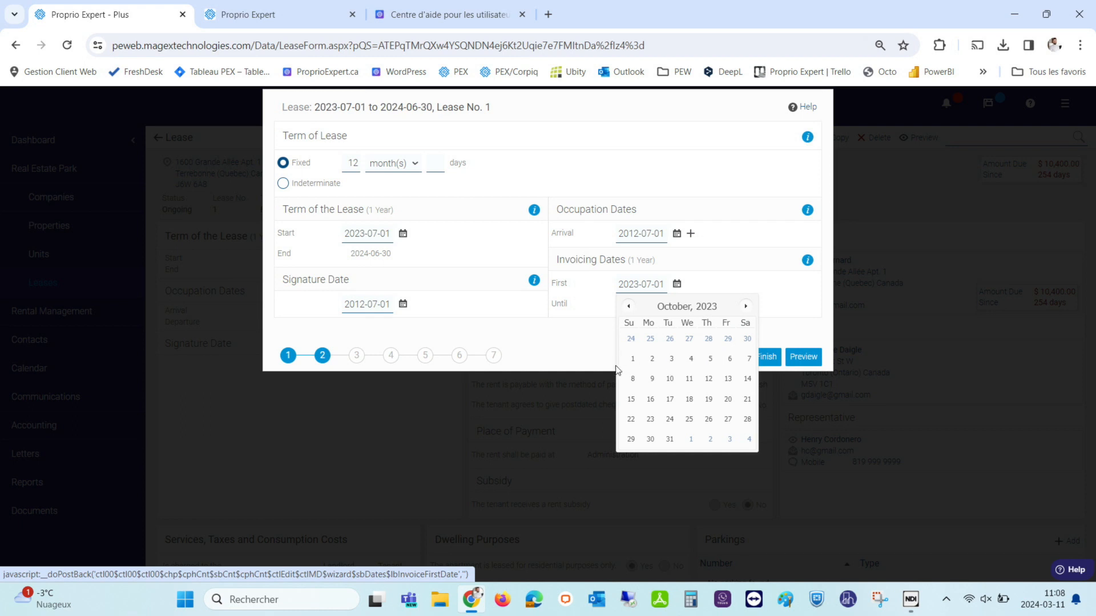
click(633, 363)
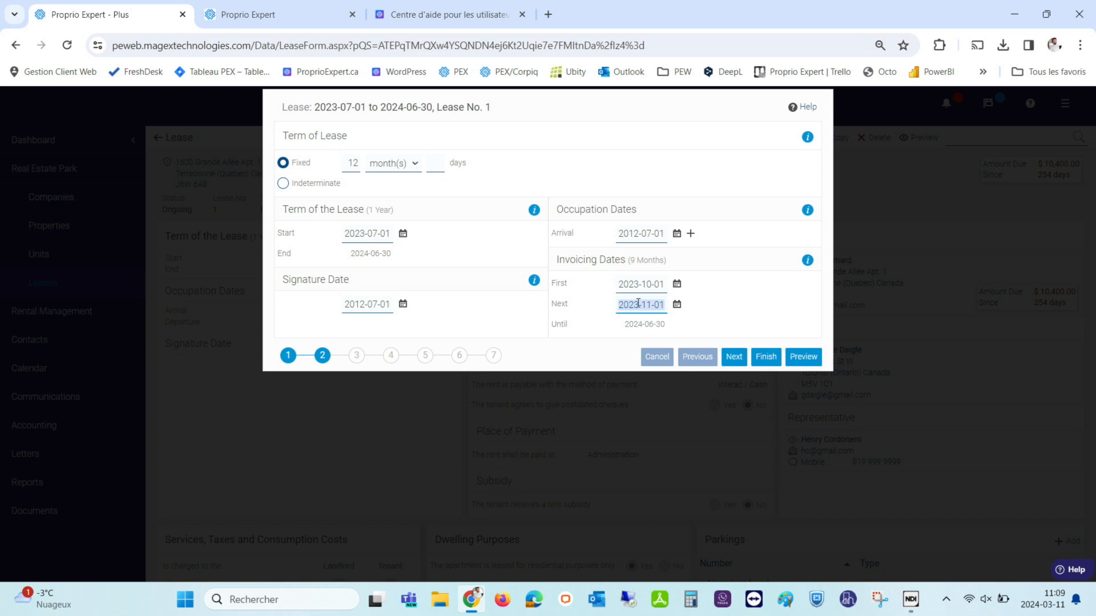
click(766, 356)
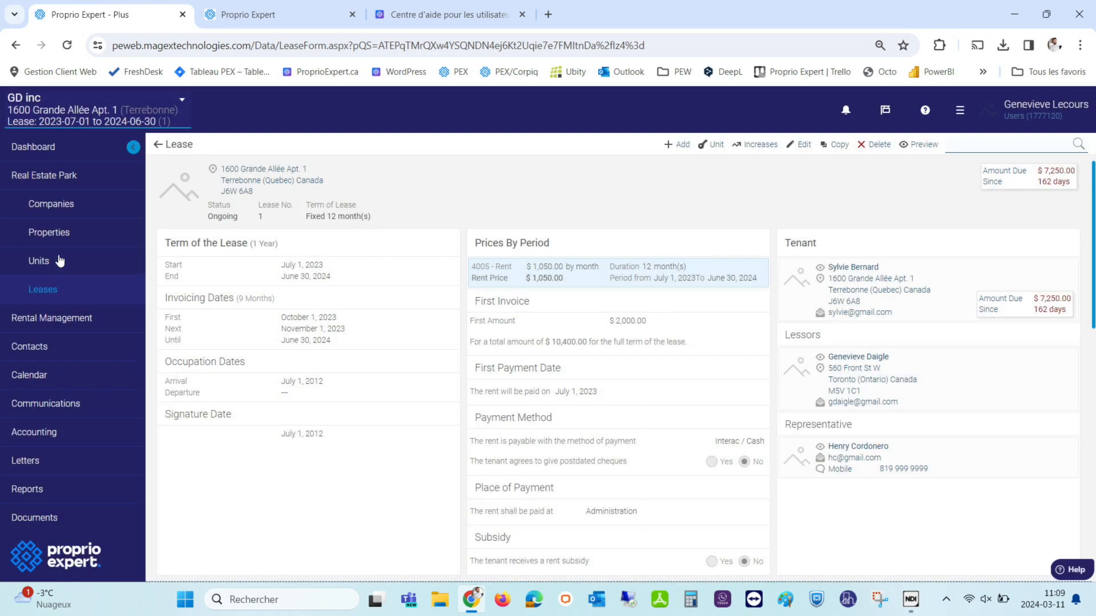
In Collections, set the first payment date to 2023-10-01.
click(19, 436)
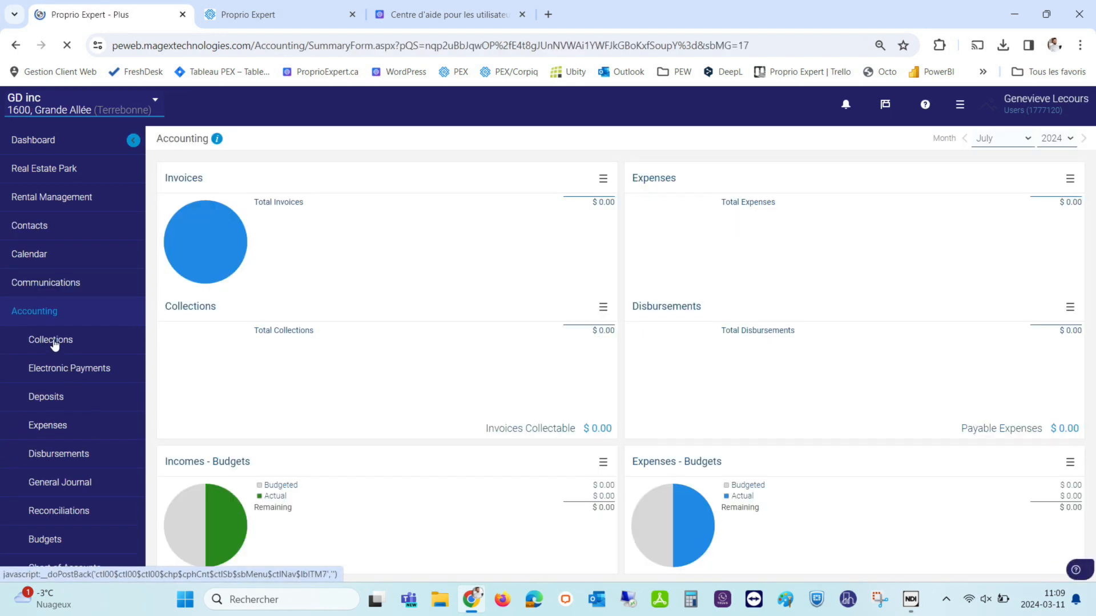
click(54, 348)
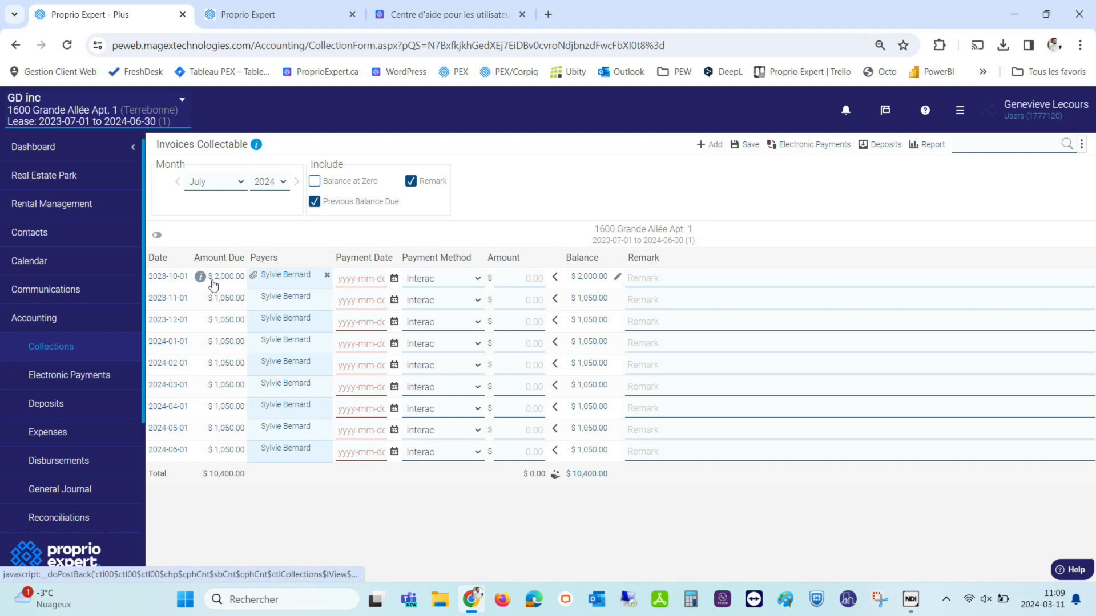
click(395, 279)
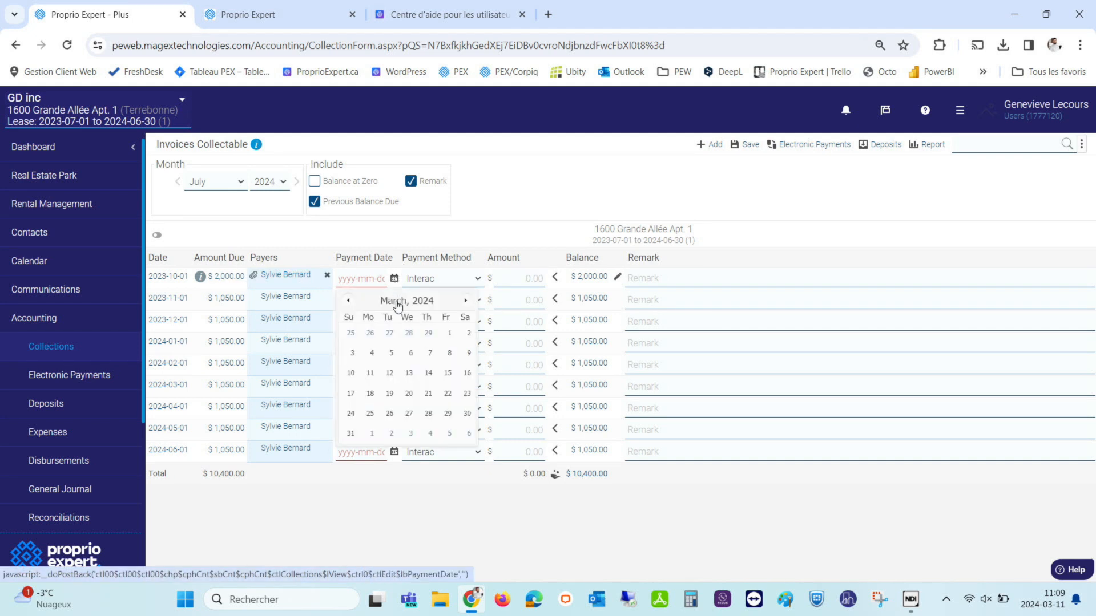
click(348, 302)
click(349, 301)
click(348, 301)
click(349, 300)
click(348, 301)
click(352, 354)
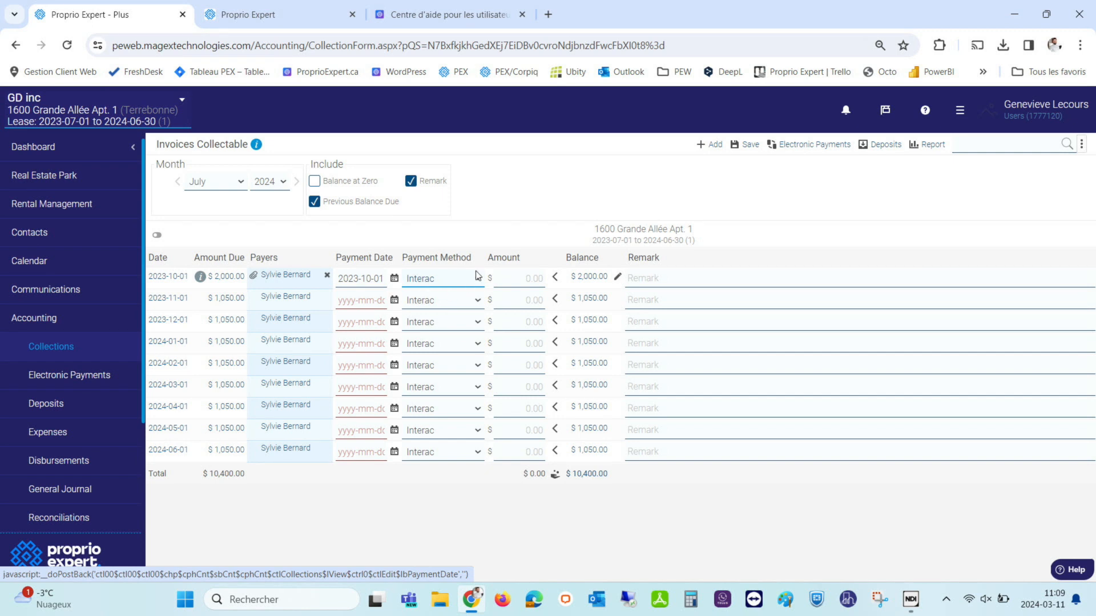
Record a $2,000.00 Cash payment and confirm it despite falling outside the financial period.
click(421, 280)
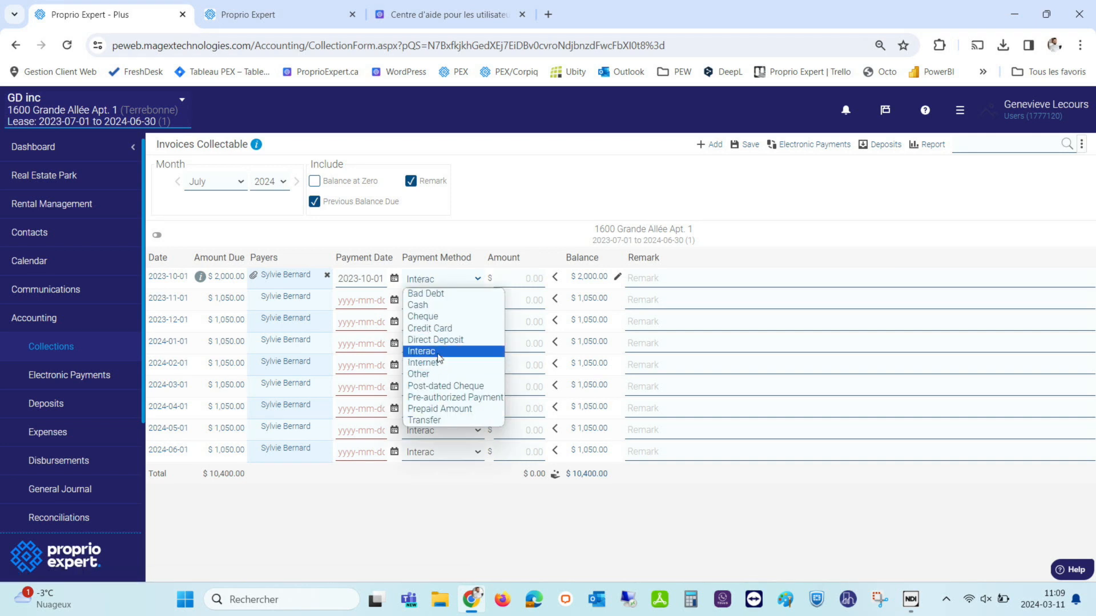
click(491, 305)
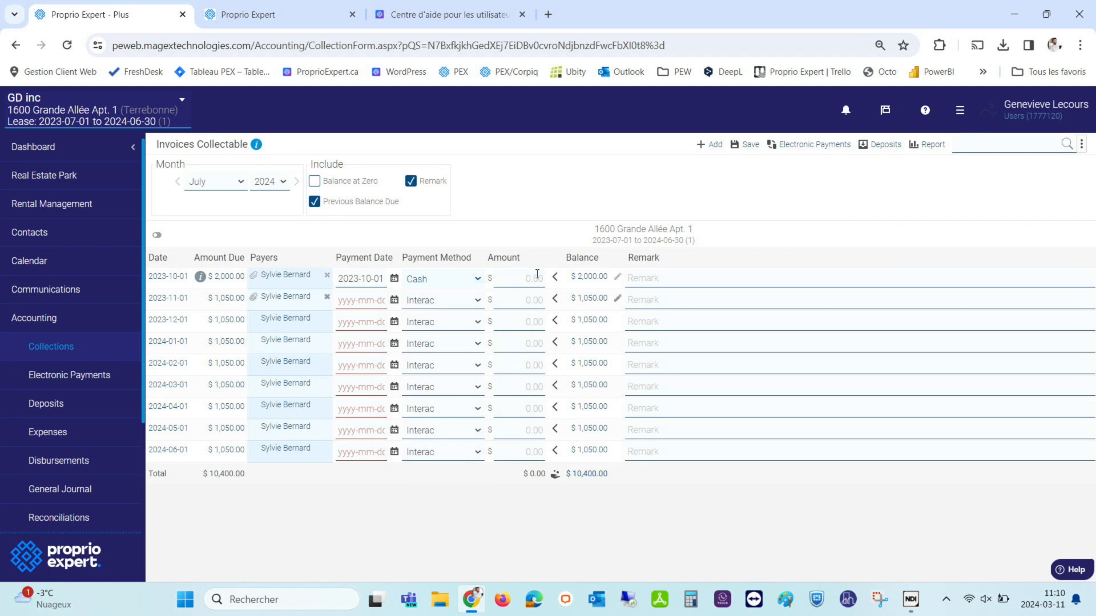
click(515, 280)
click(650, 279)
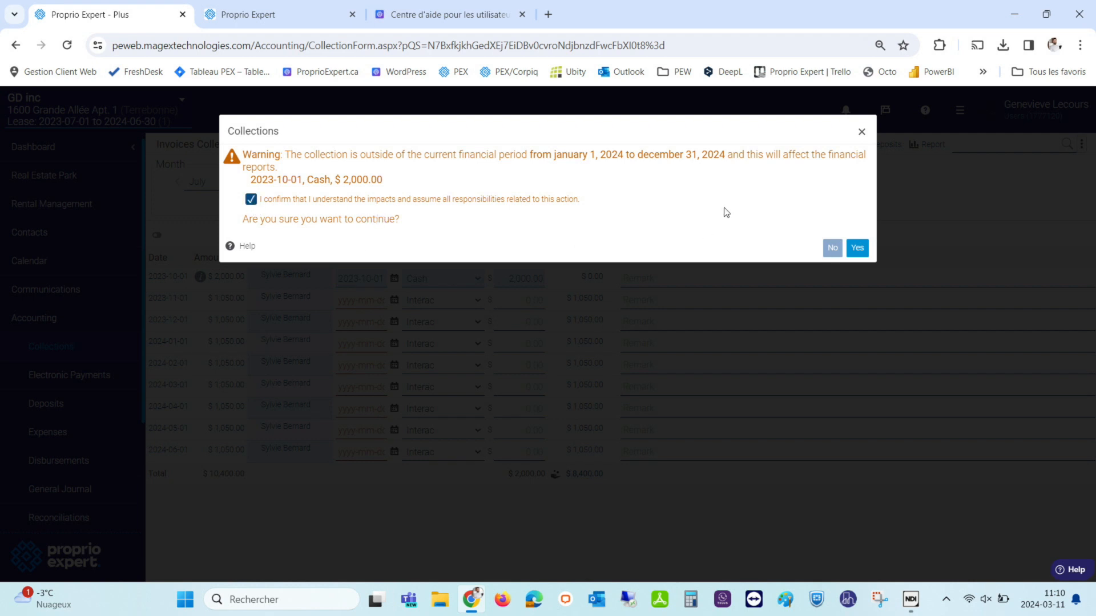
click(857, 248)
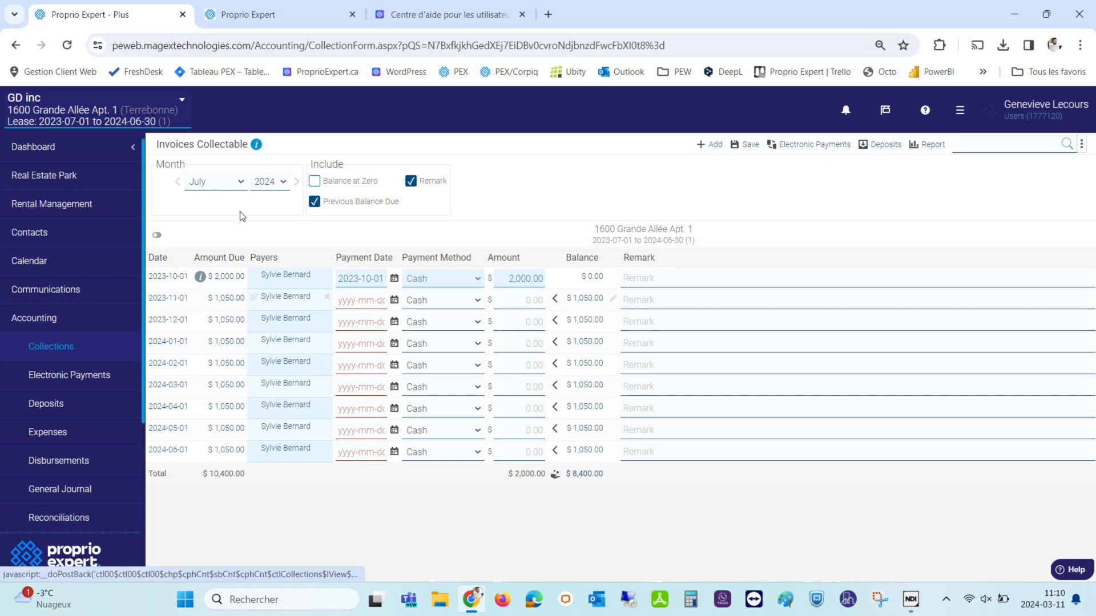
On the November 2023 invoice, record a $500 Interac payment dated 2023-11-01.
click(214, 183)
click(211, 311)
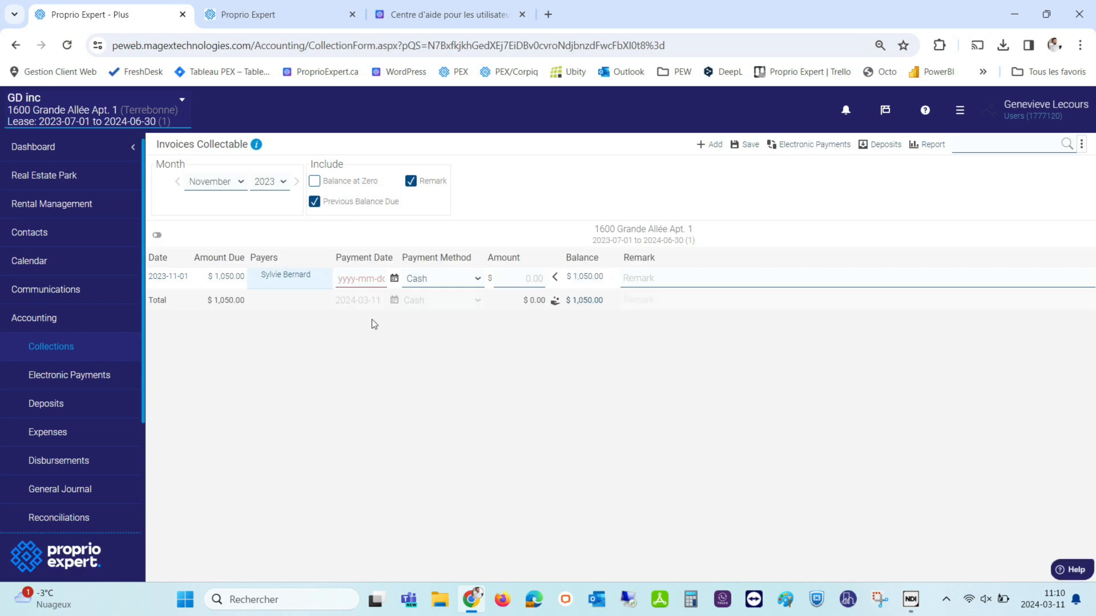
click(394, 278)
click(349, 303)
click(350, 303)
click(349, 303)
click(350, 303)
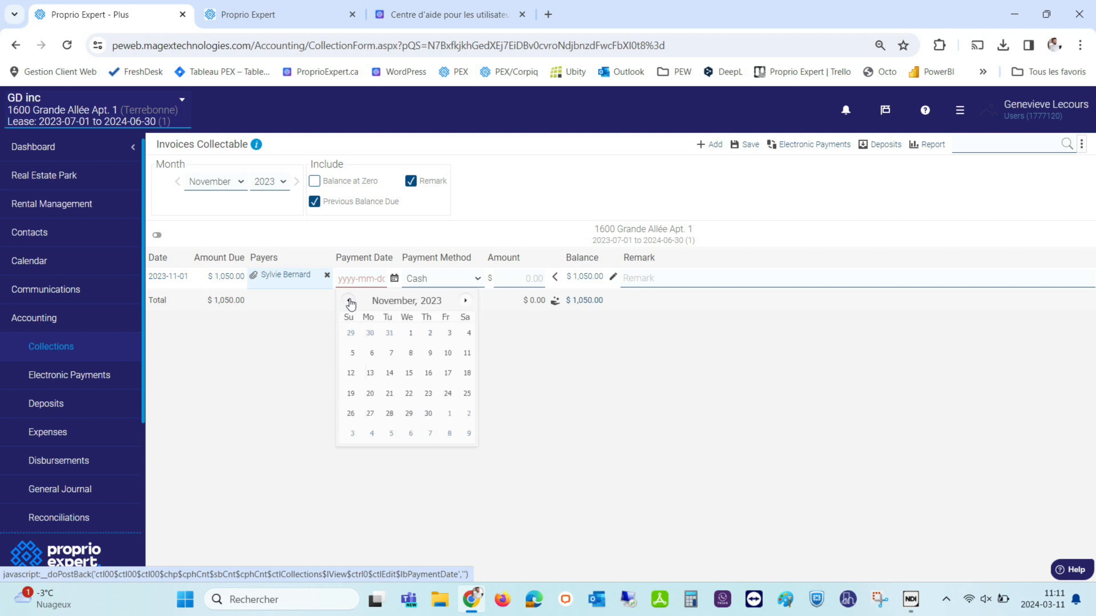
click(411, 336)
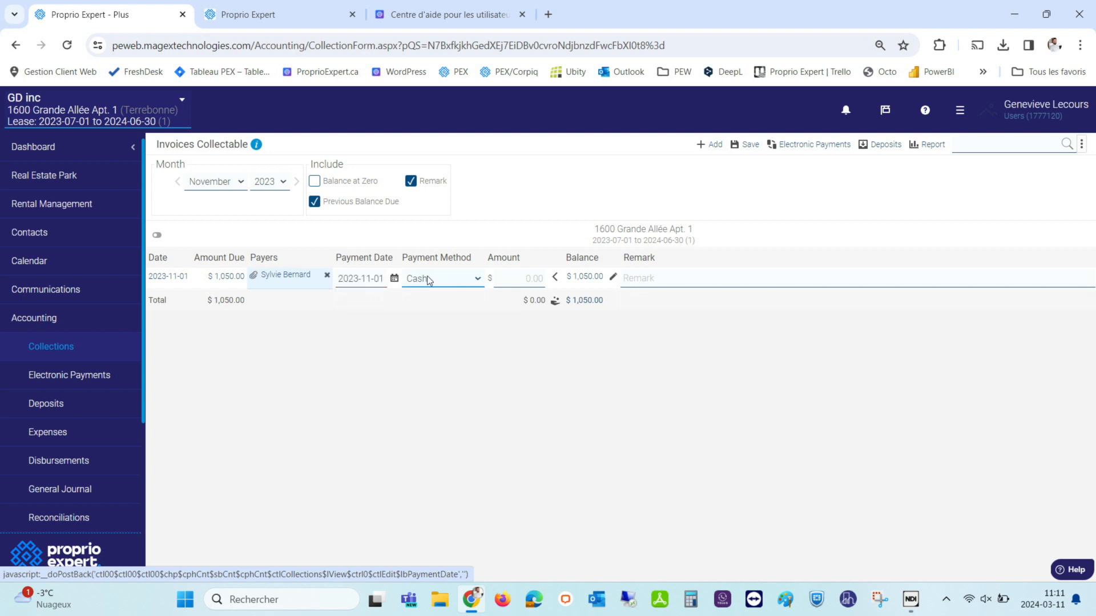
click(421, 290)
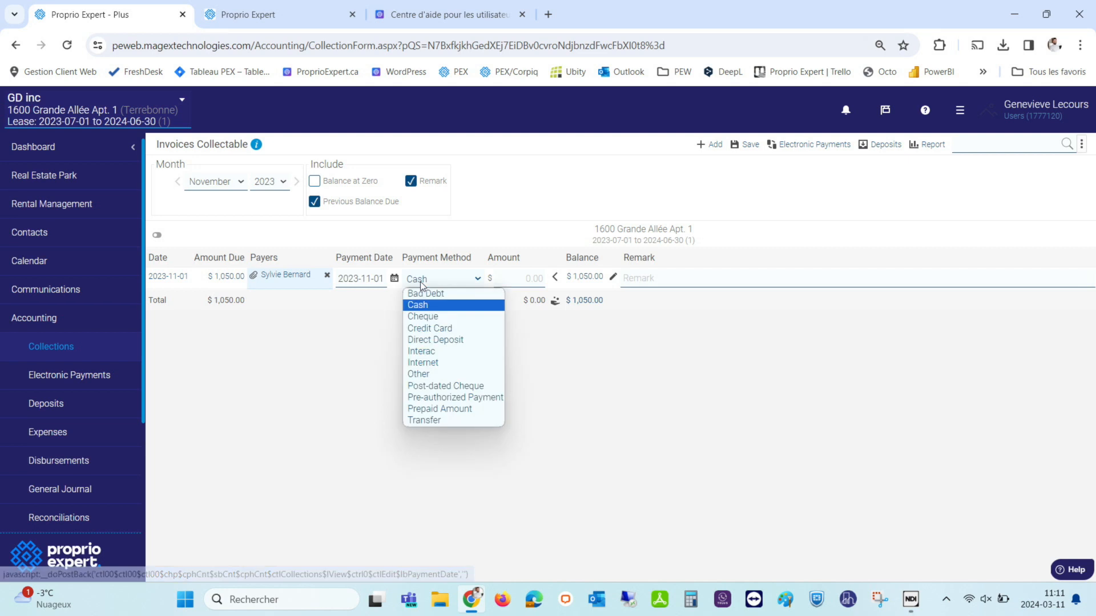
click(432, 353)
click(520, 280)
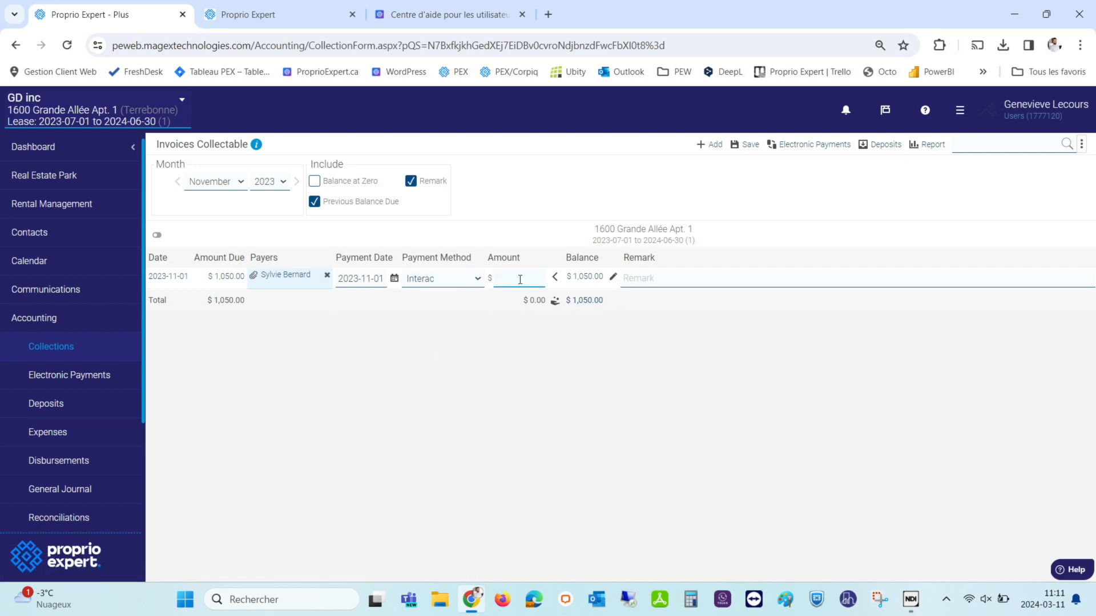
click(536, 333)
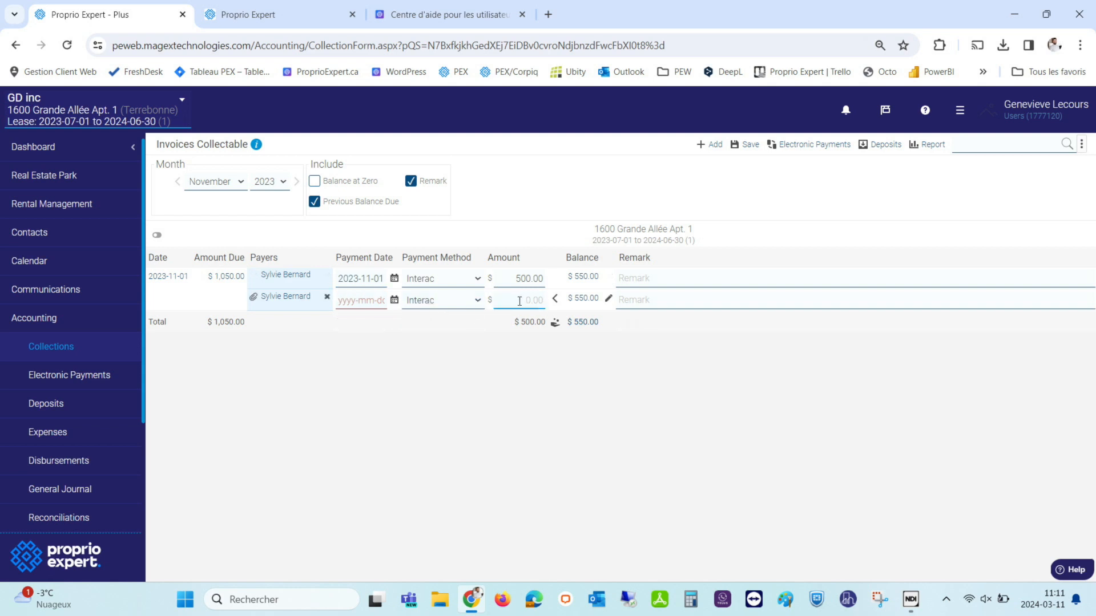
Pay the remaining $550 balance in cash dated 2023-11-15, then move to December 2023.
click(395, 301)
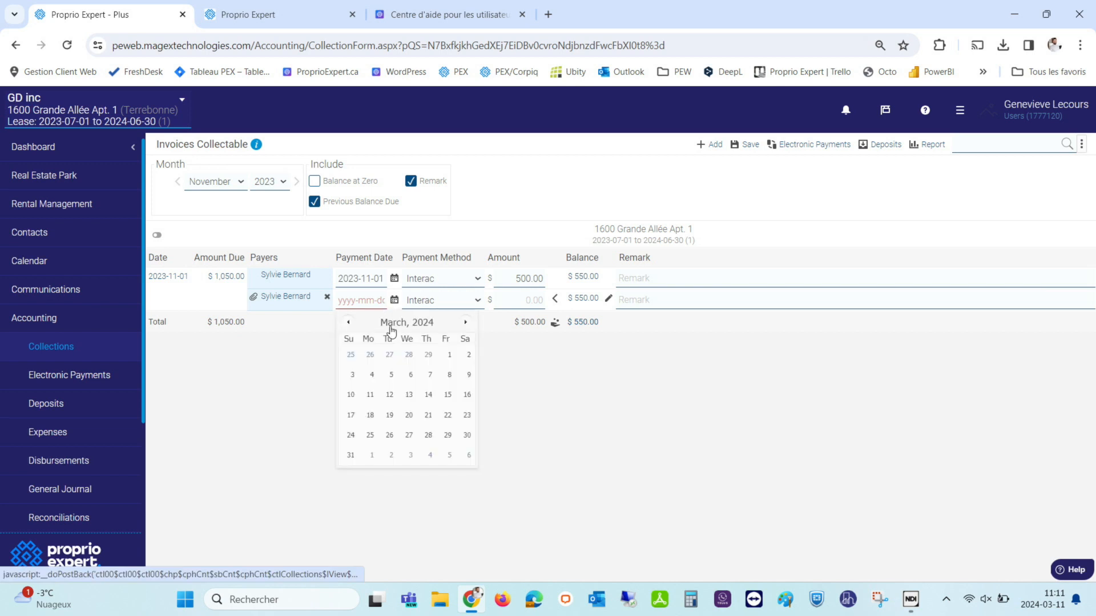
click(349, 324)
click(349, 324)
click(350, 326)
click(350, 325)
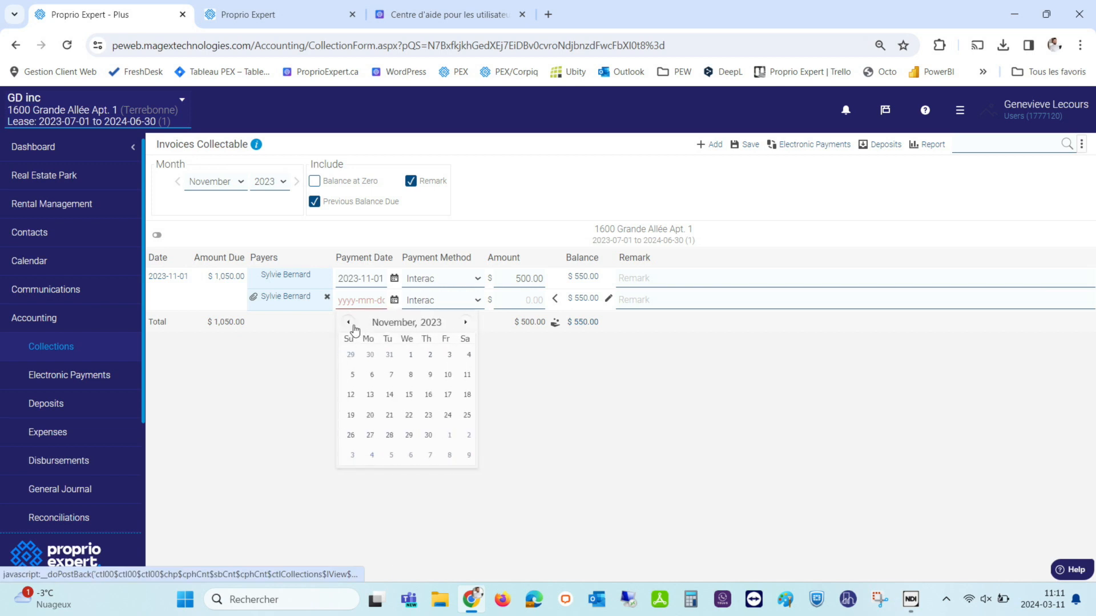
click(416, 396)
click(445, 301)
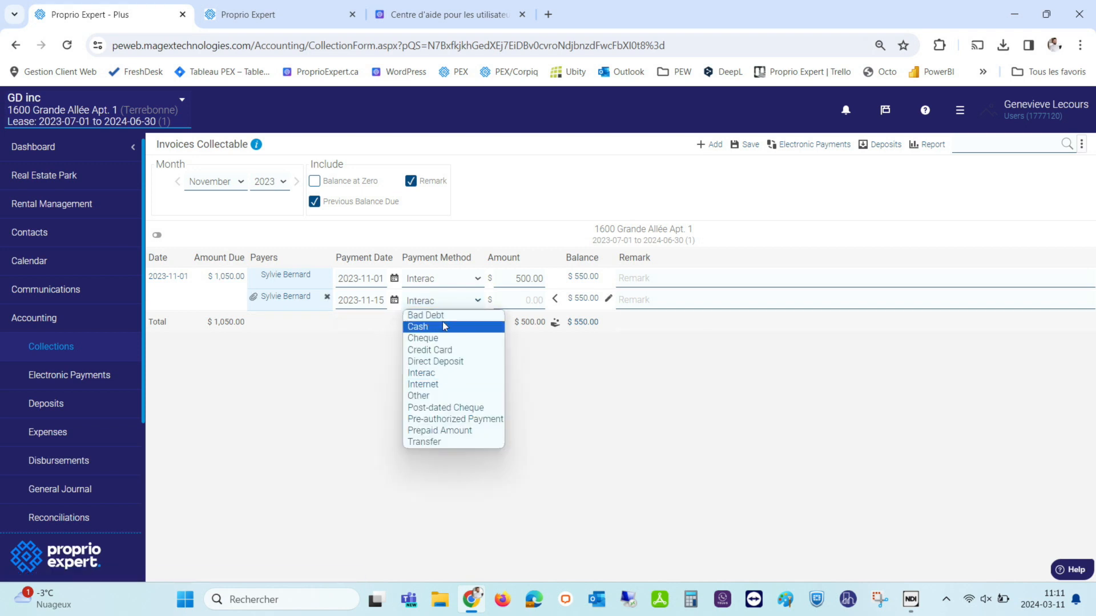
click(444, 326)
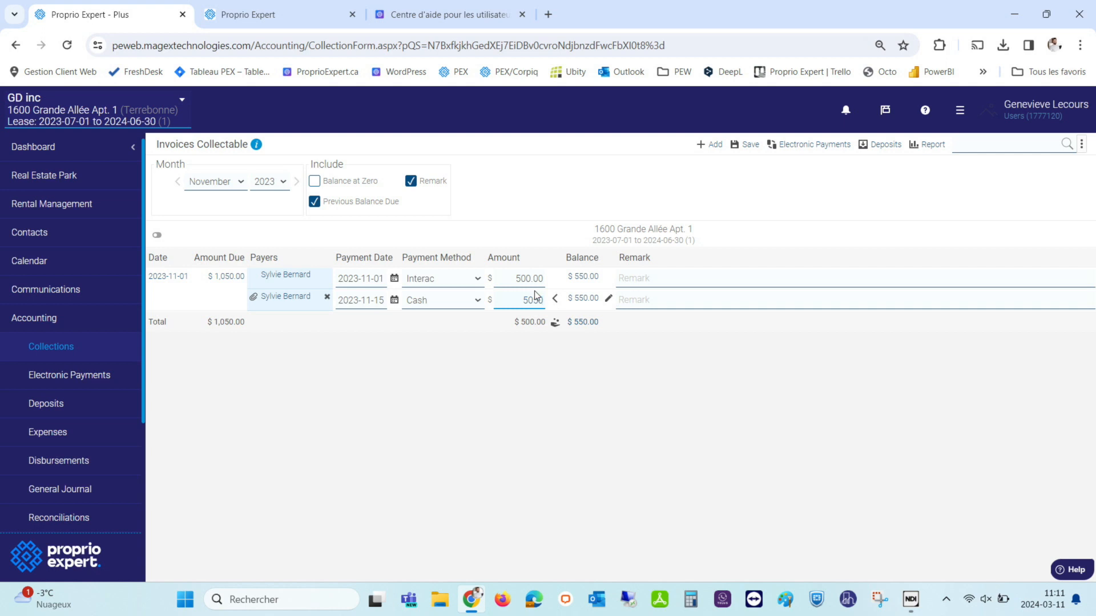
key(BackSpace)
key(BackSpace)
key(BackSpace)
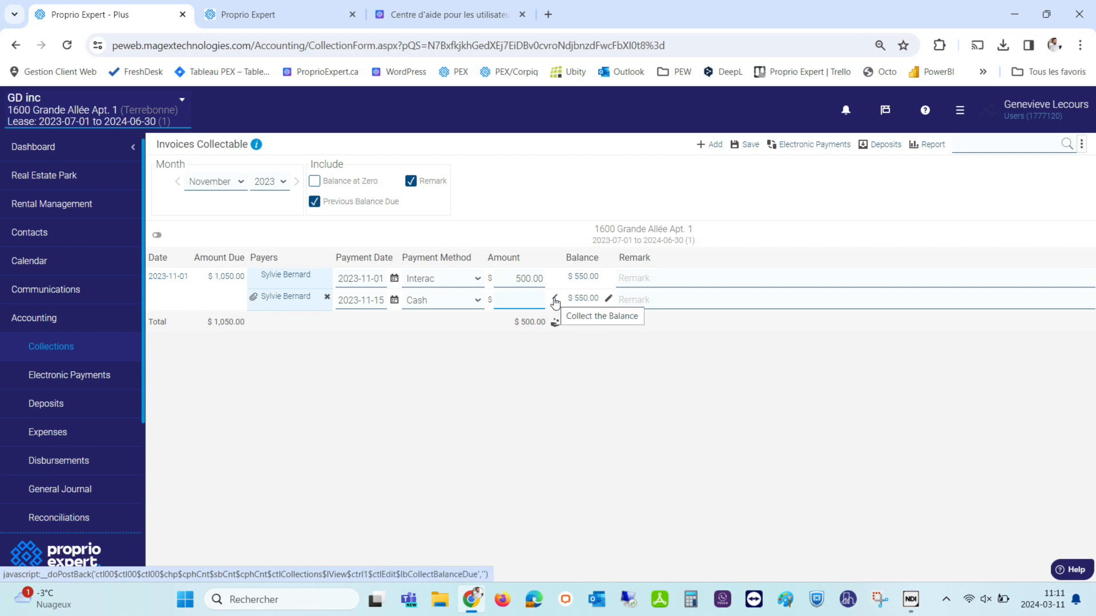
click(555, 303)
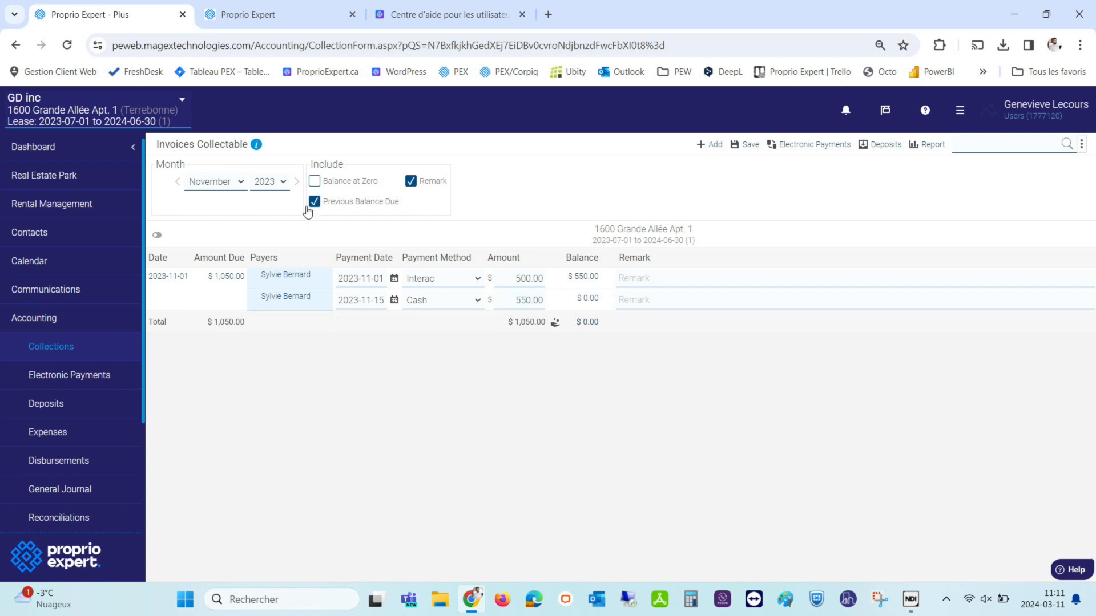
click(297, 182)
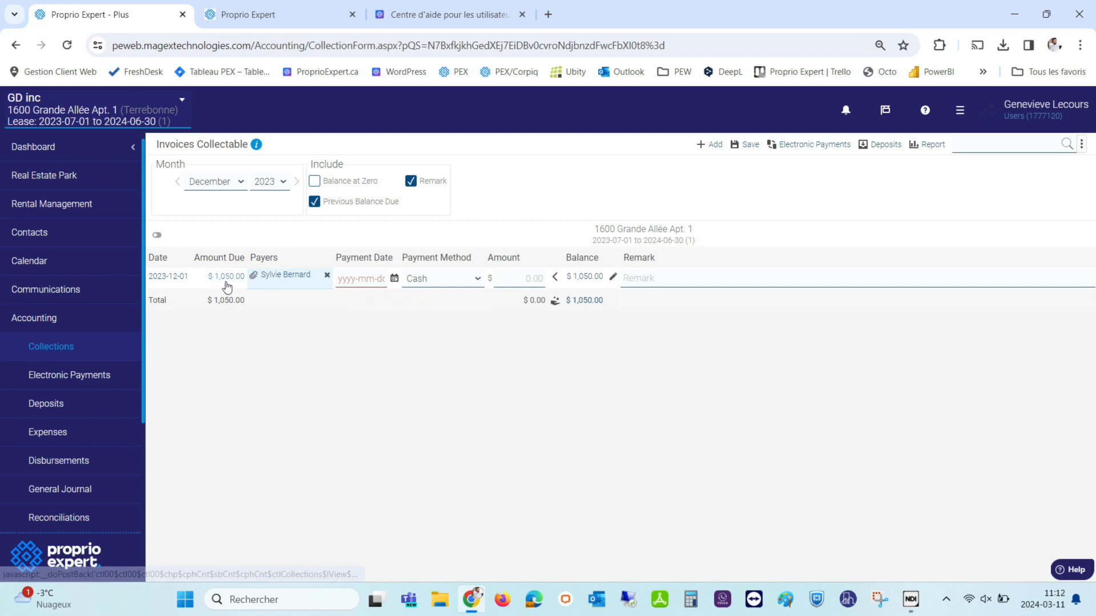
Return to November 2023, toggle Balance at Zero, and browse from August back to November.
click(178, 183)
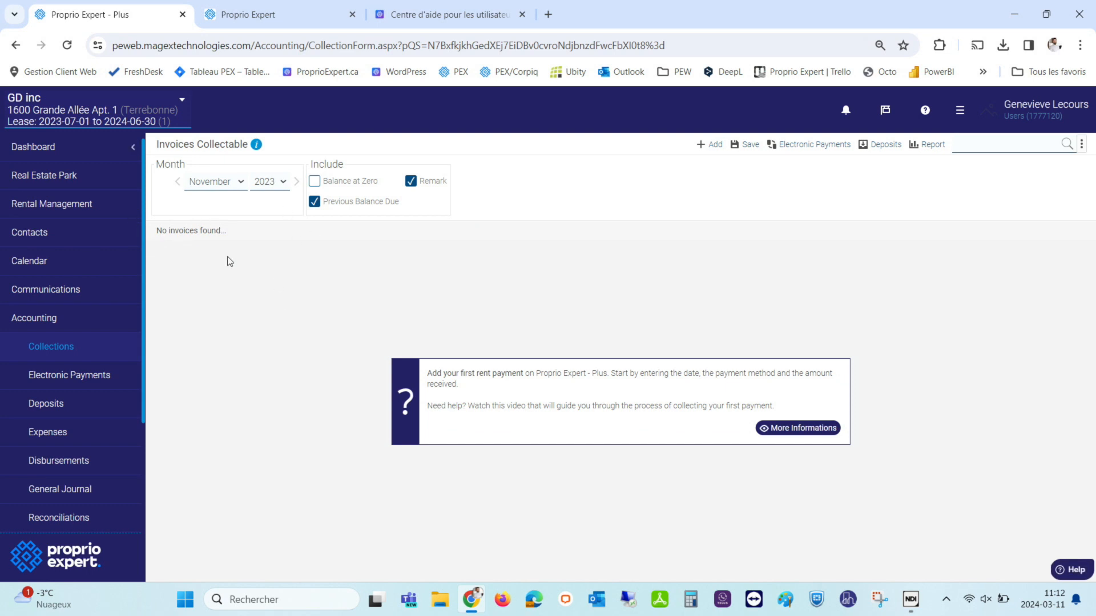
click(314, 182)
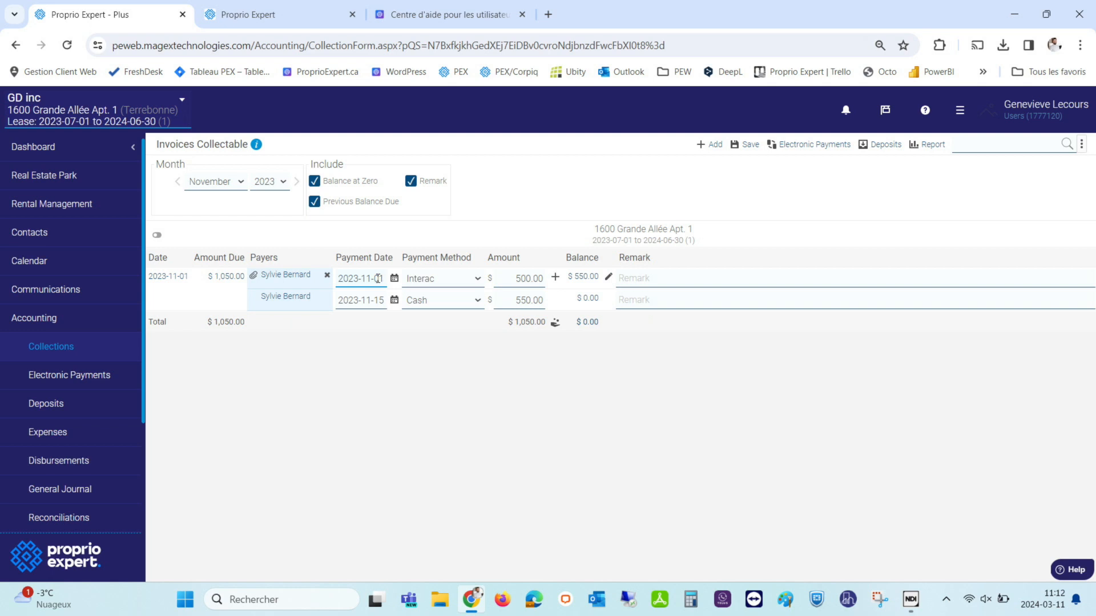
click(314, 181)
click(177, 182)
click(177, 181)
click(177, 182)
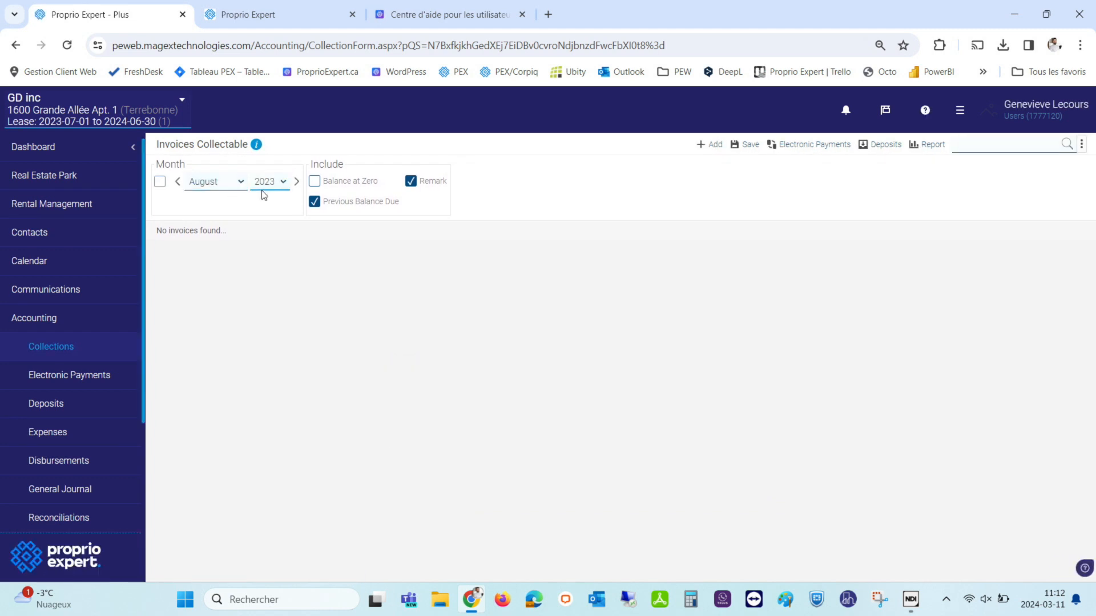
click(298, 181)
click(298, 181)
click(298, 182)
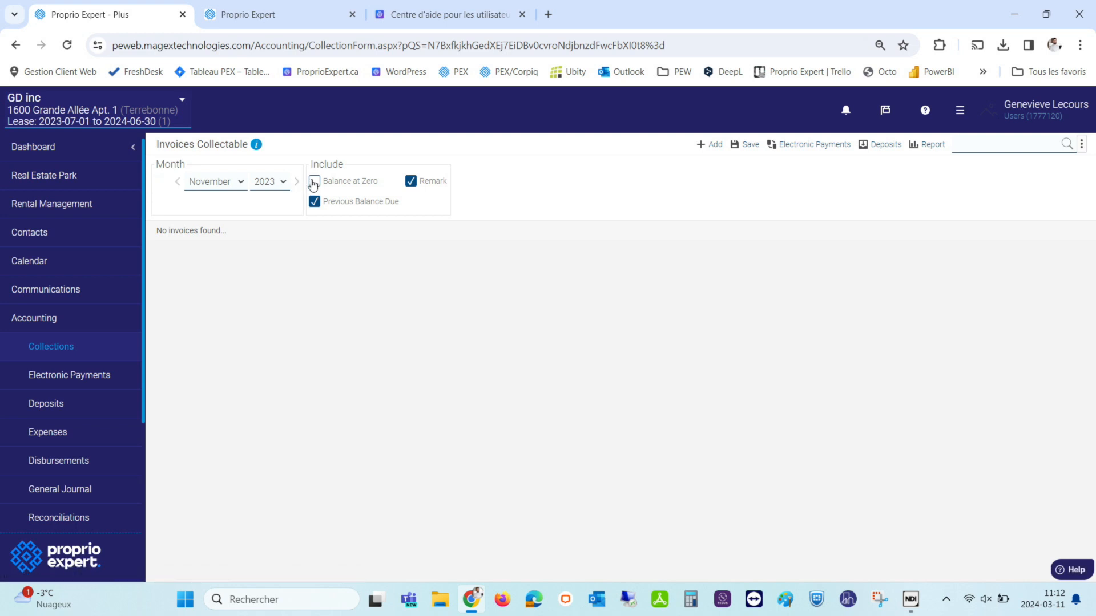
Turn on Balance at Zero for November 2023 and scroll to its $500 and $550 payments.
click(315, 183)
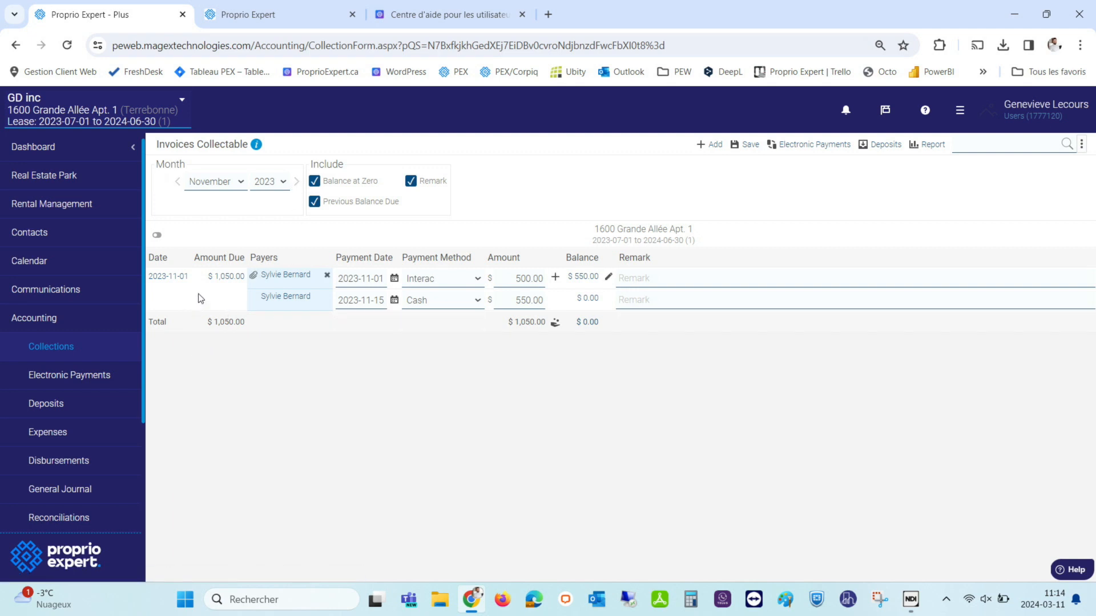
scroll(128, 412, down, 2)
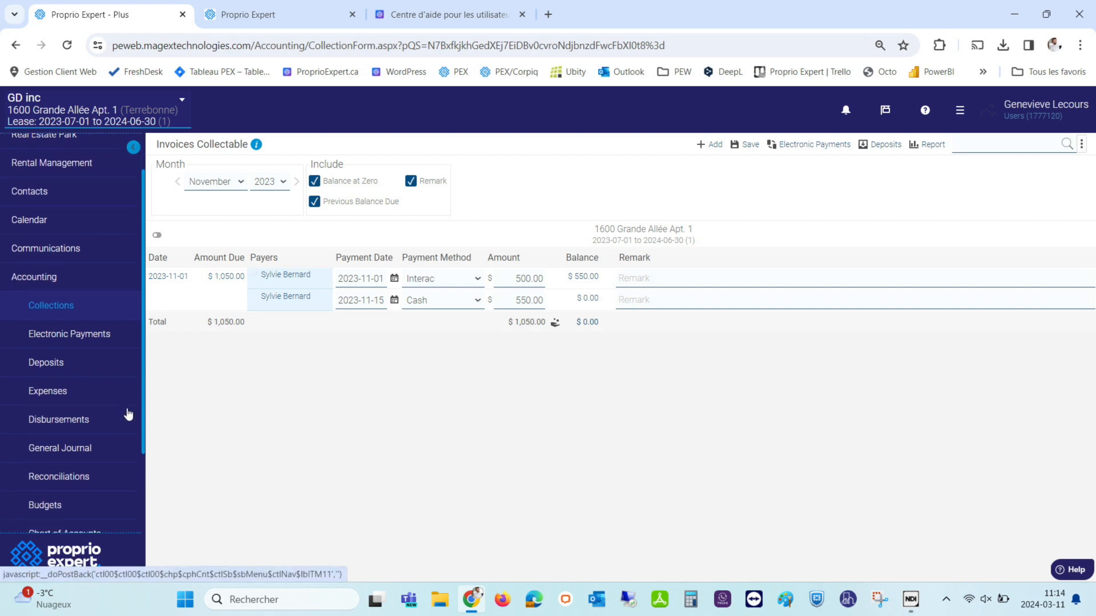
scroll(128, 415, down, 3)
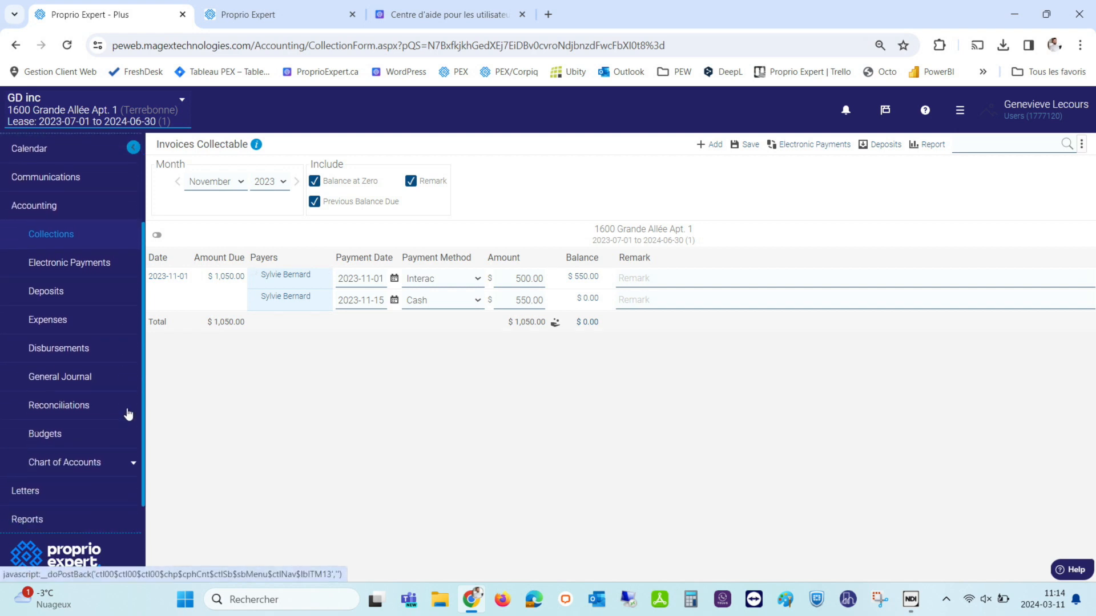
scroll(128, 415, down, 1)
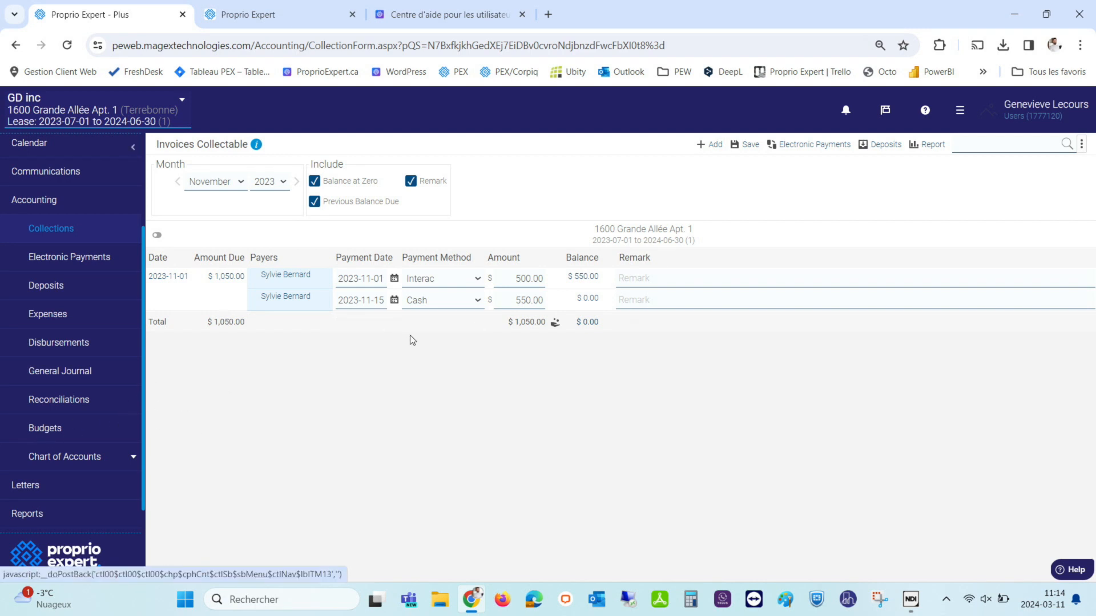
scroll(129, 452, down, 2)
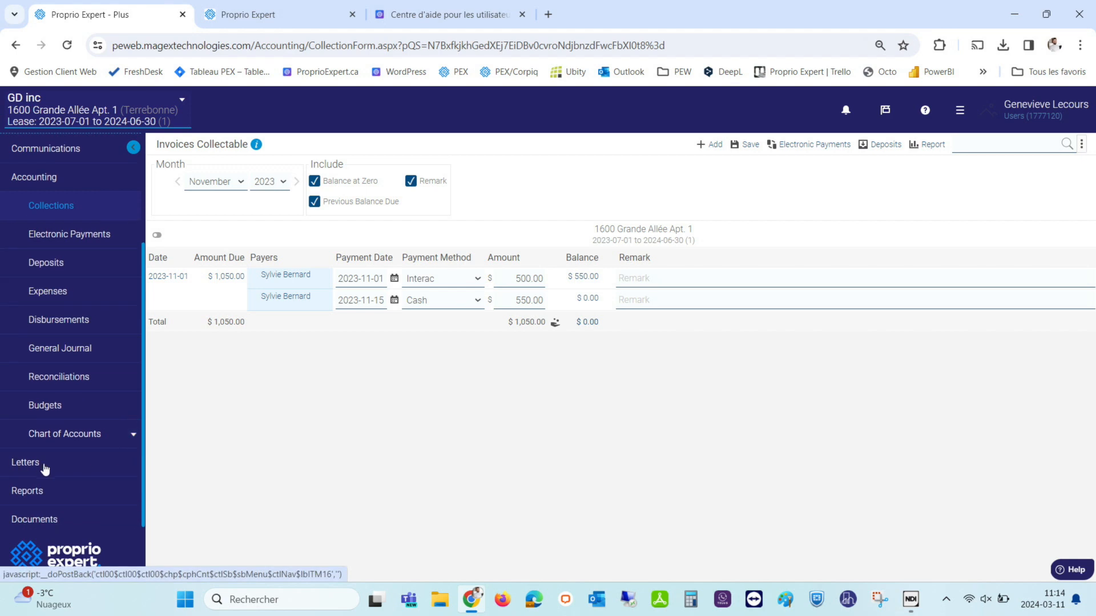
Look over the Late Payment letter's templates, then return to the Letters overview.
click(24, 464)
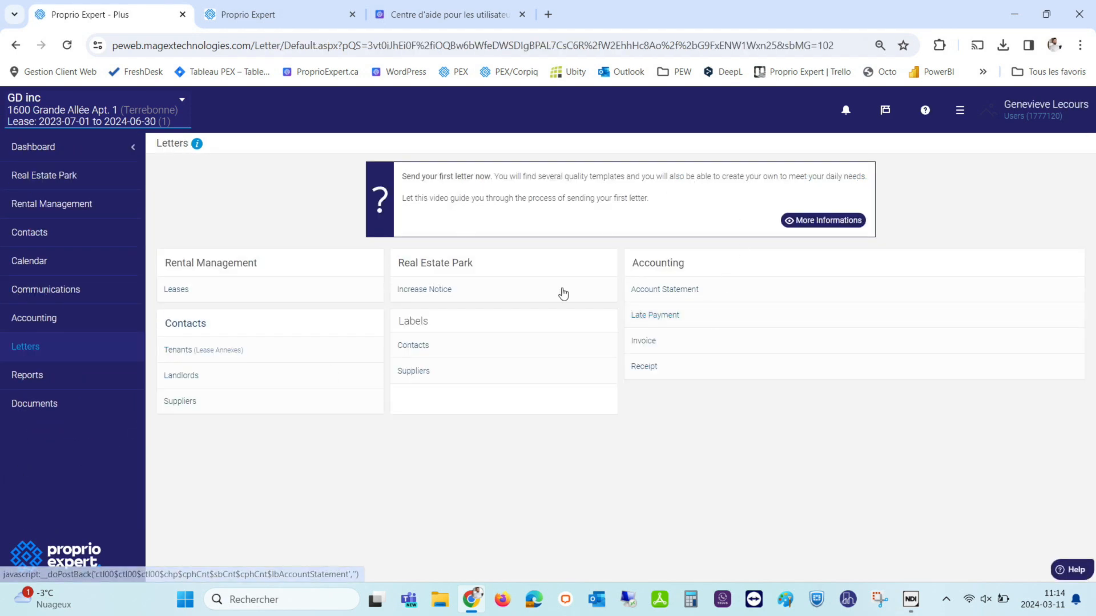
click(650, 315)
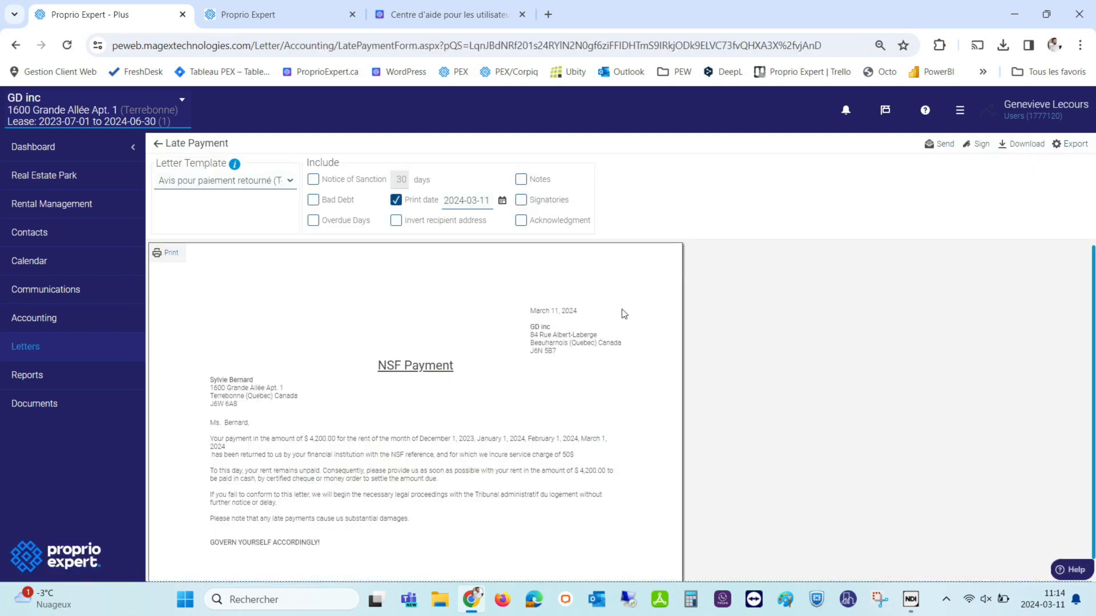
click(224, 182)
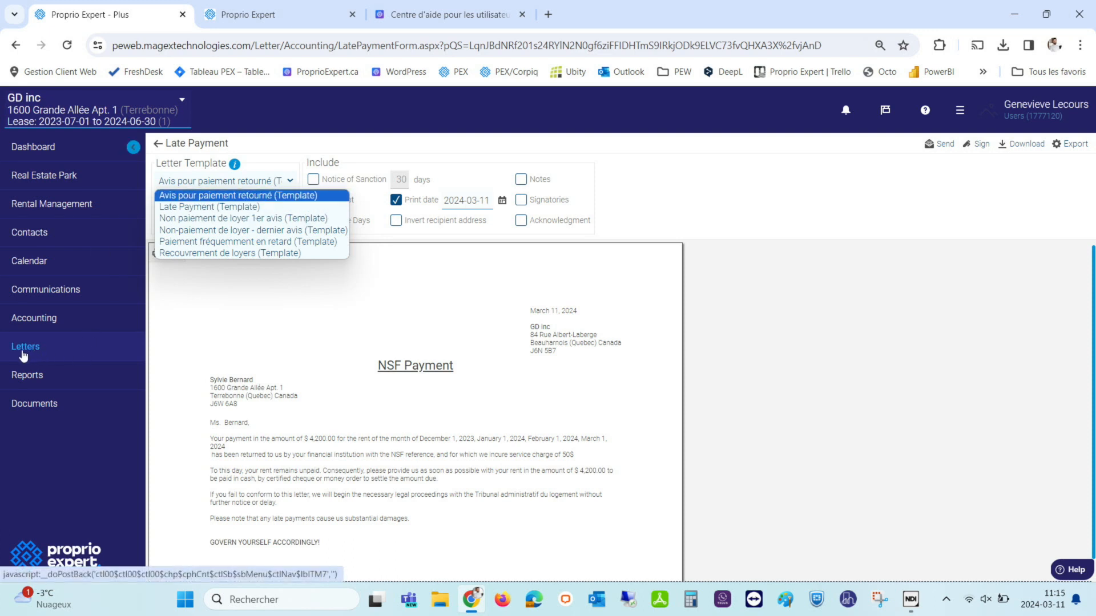
click(158, 143)
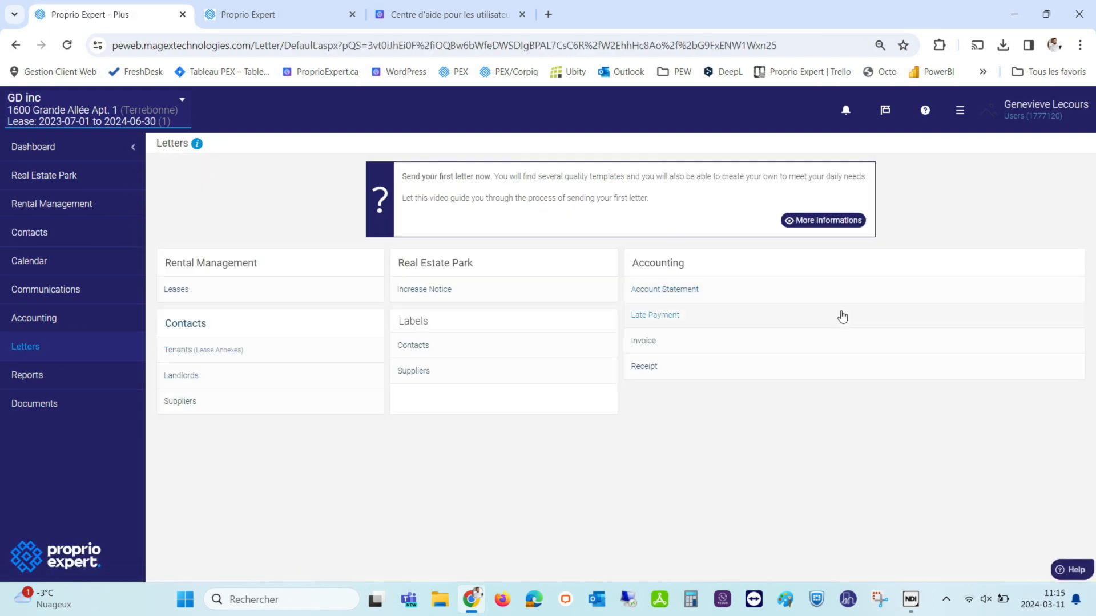
Review the Account Statement letter, keeping its current template, and go back to the letters list.
click(656, 291)
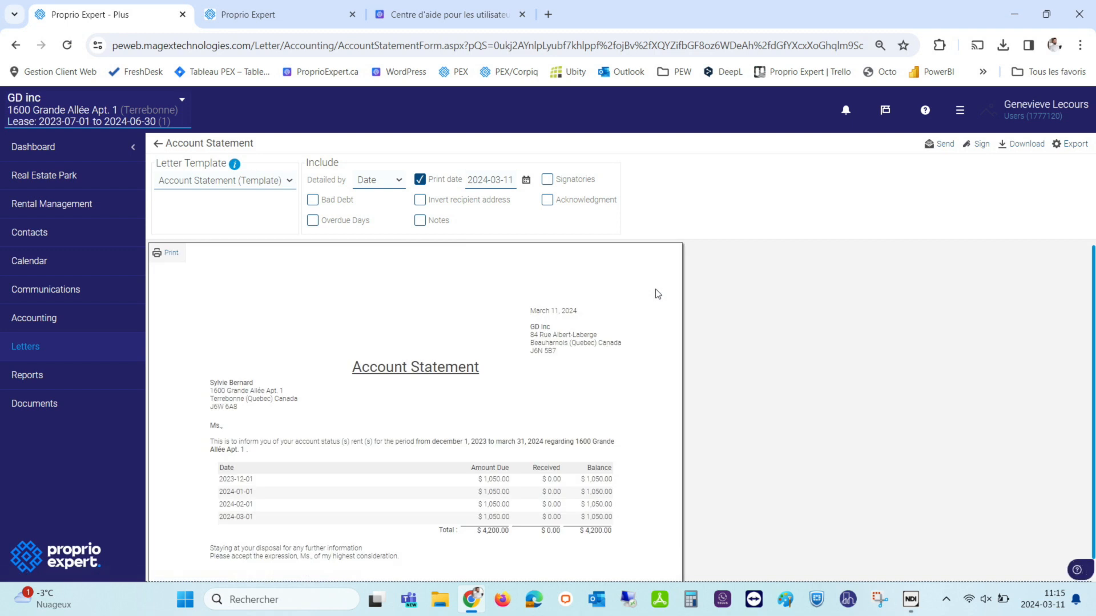
mouse_move(194, 191)
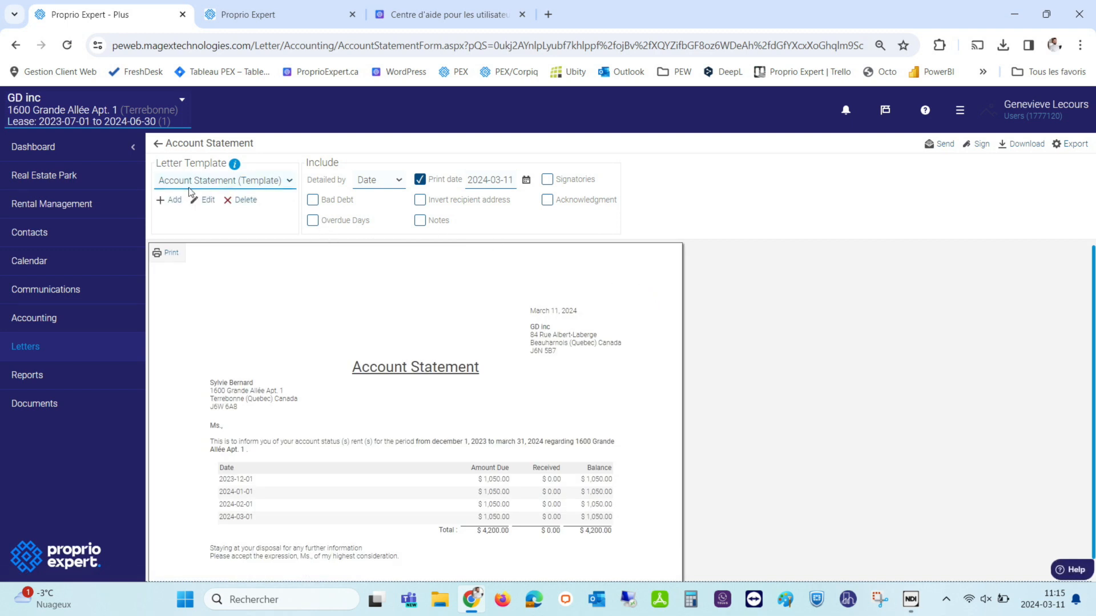
click(175, 186)
click(176, 183)
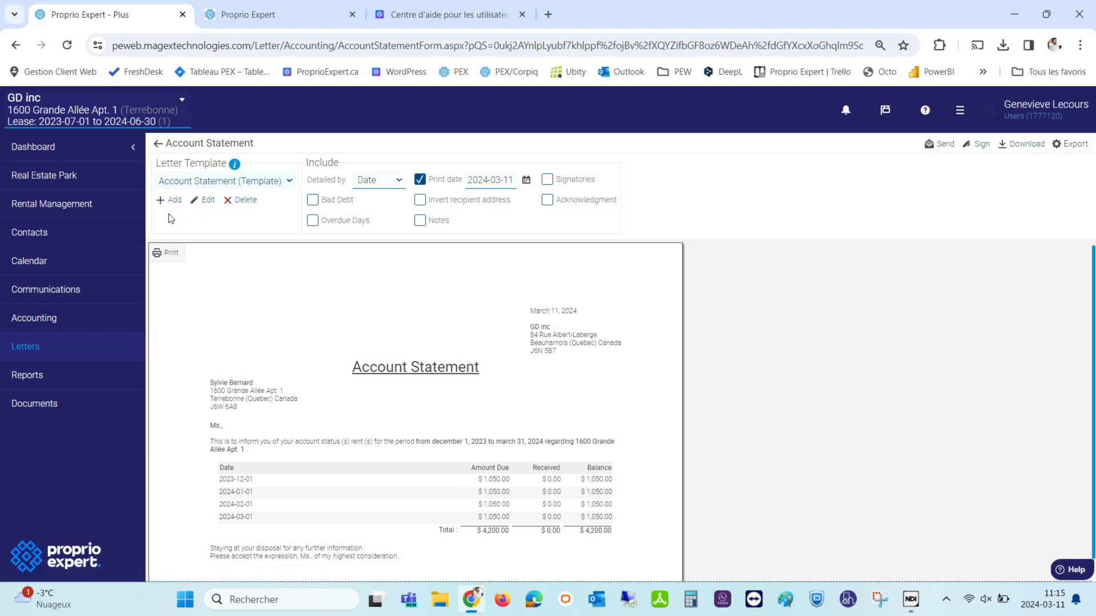
mouse_move(226, 212)
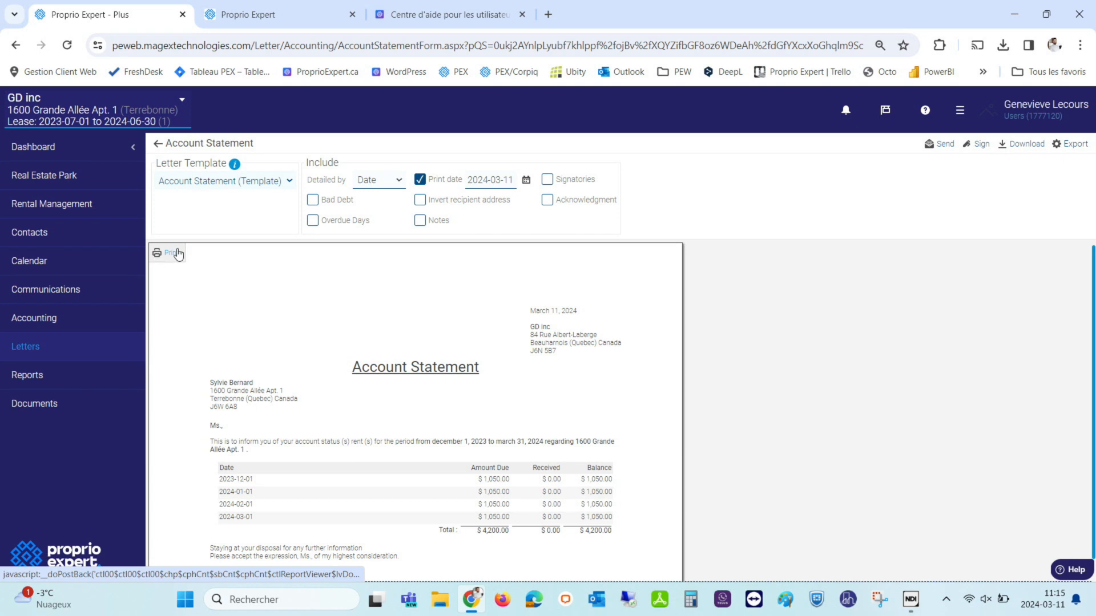
click(157, 148)
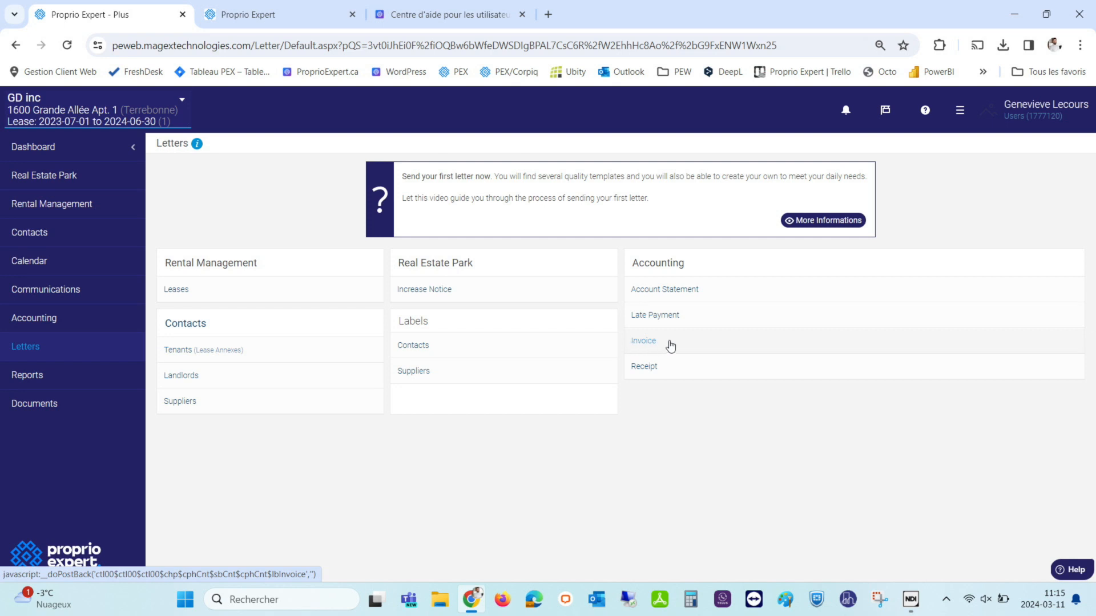
Set the Receipt letter period to Week - Next, shown as 2024-03-17 to 2024-03-23, then leave.
click(649, 370)
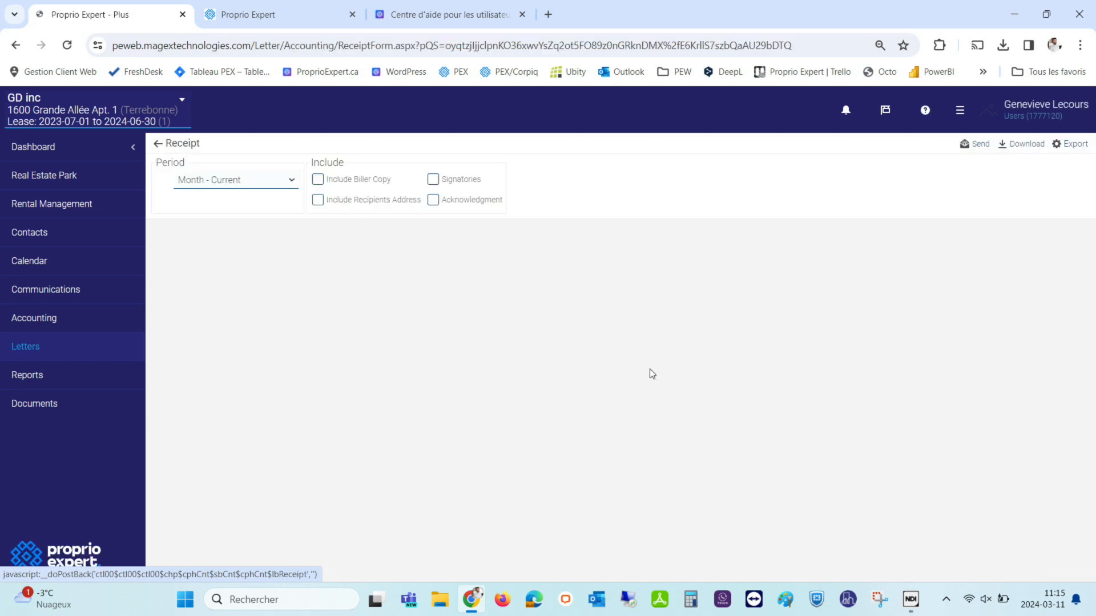
click(201, 180)
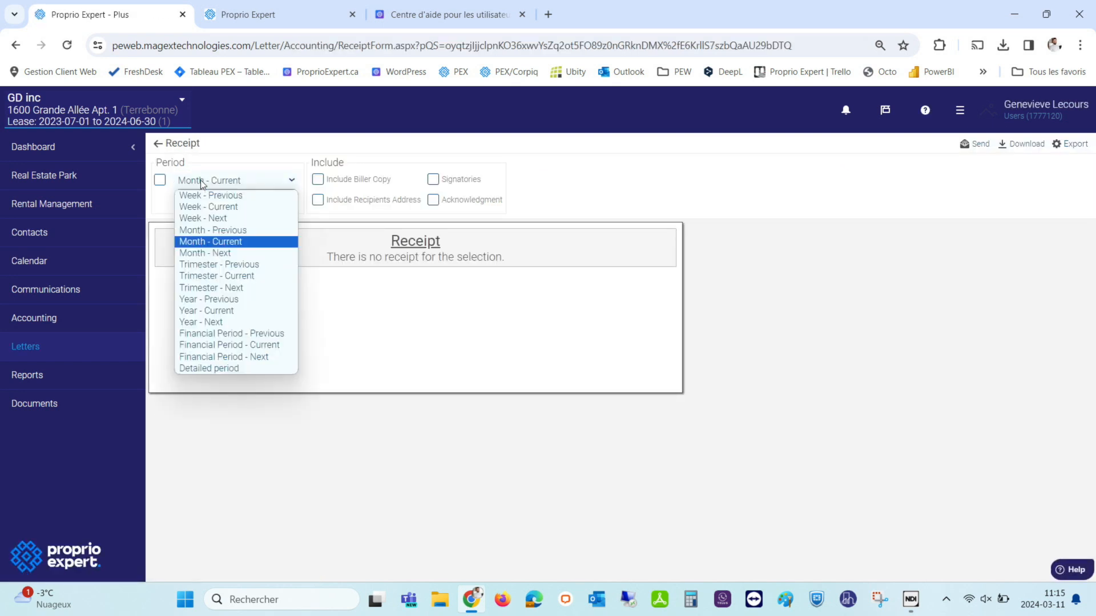
click(205, 230)
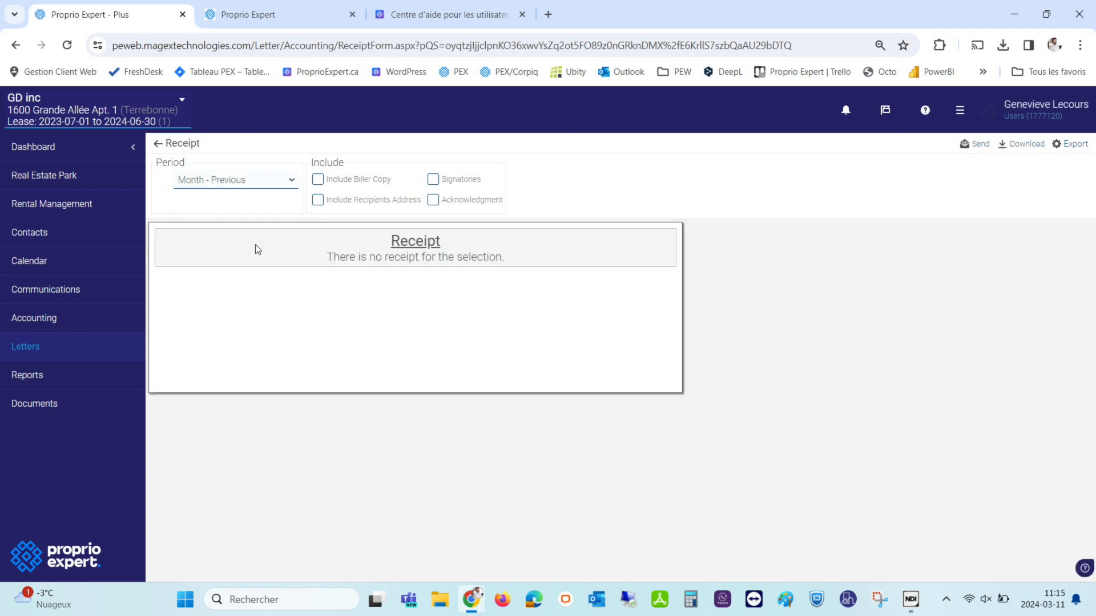
click(206, 186)
click(203, 220)
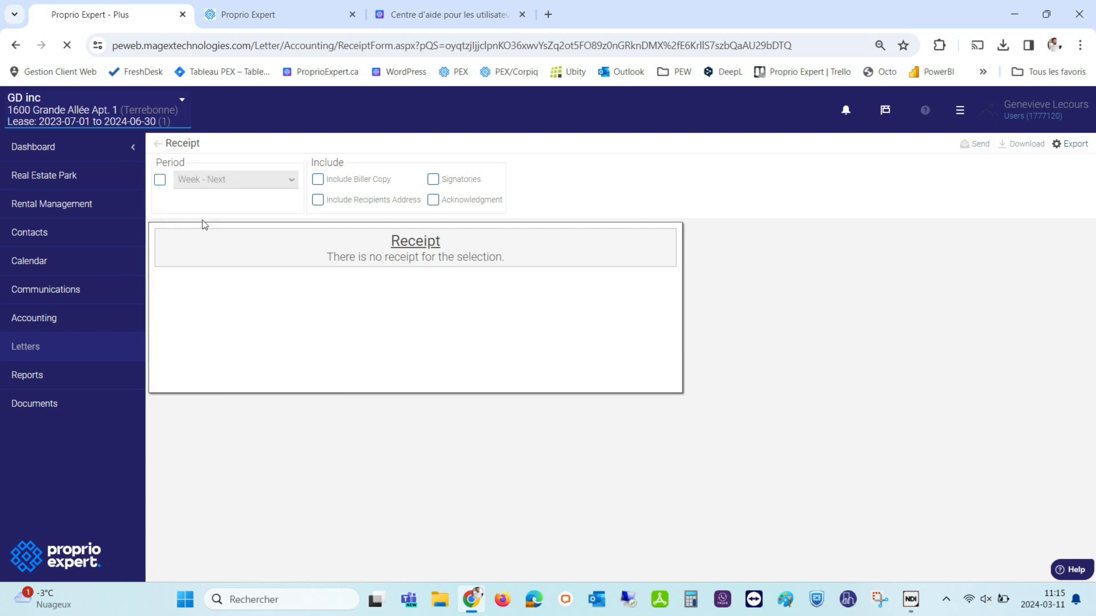
click(160, 180)
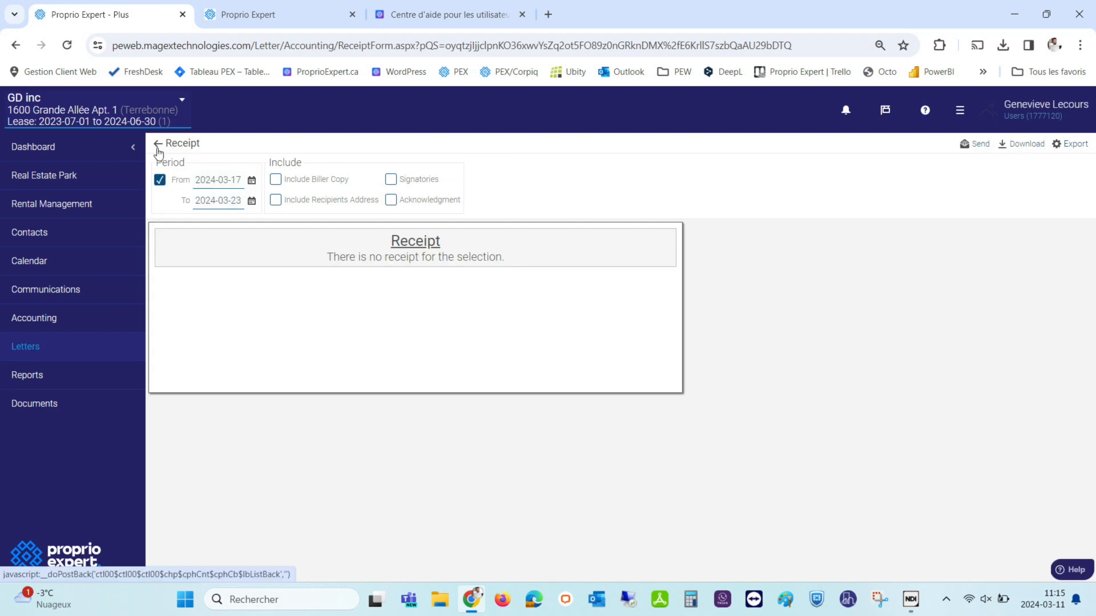
click(158, 144)
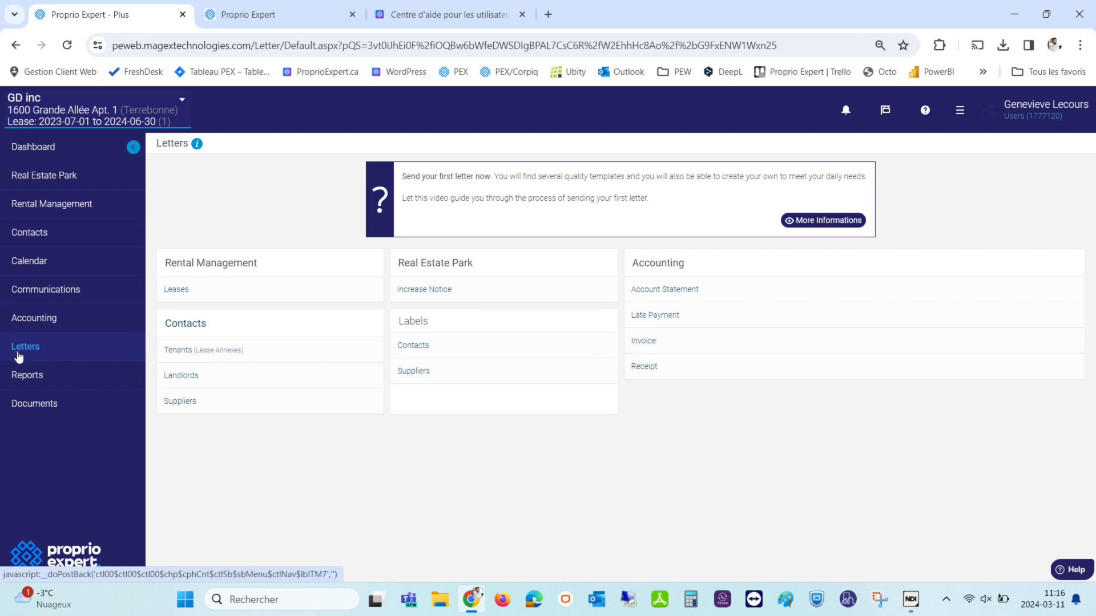
From the Dashboard, go to Users in the settings menu and add a new user.
click(16, 151)
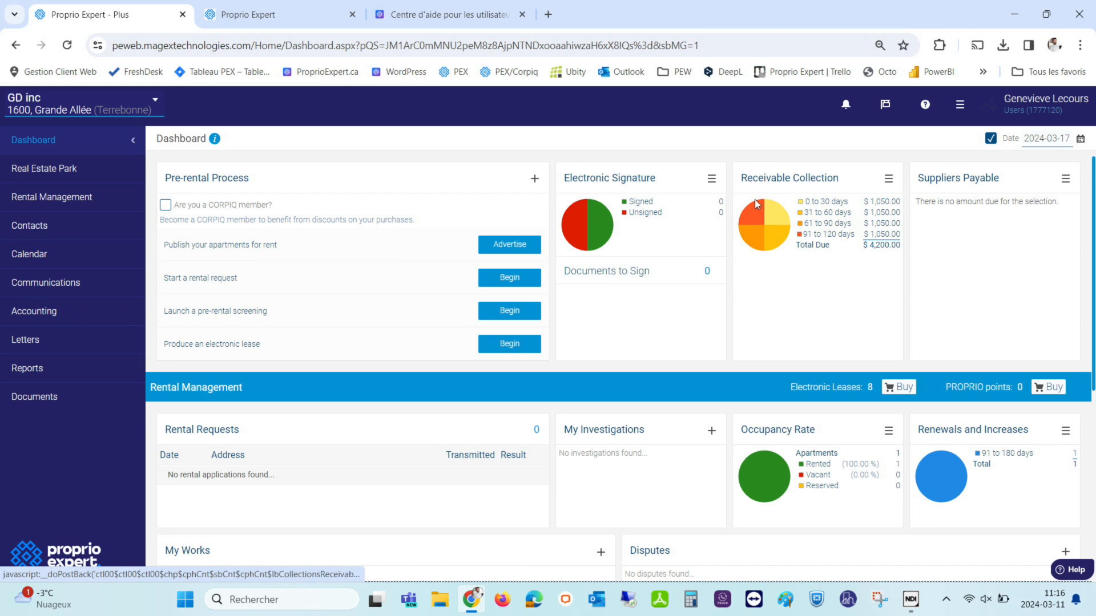
click(962, 106)
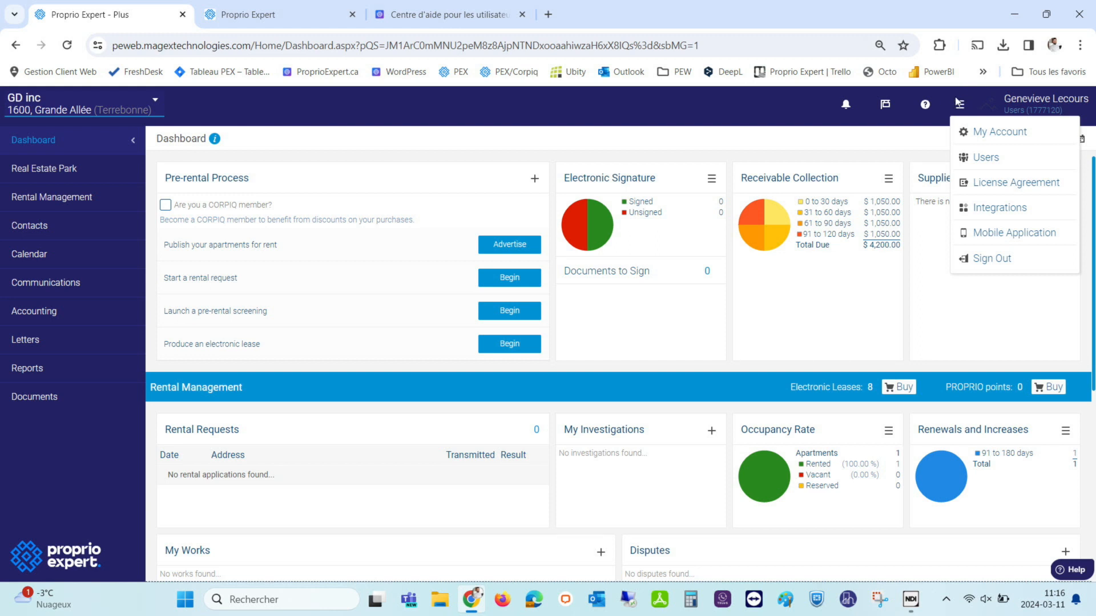
click(994, 164)
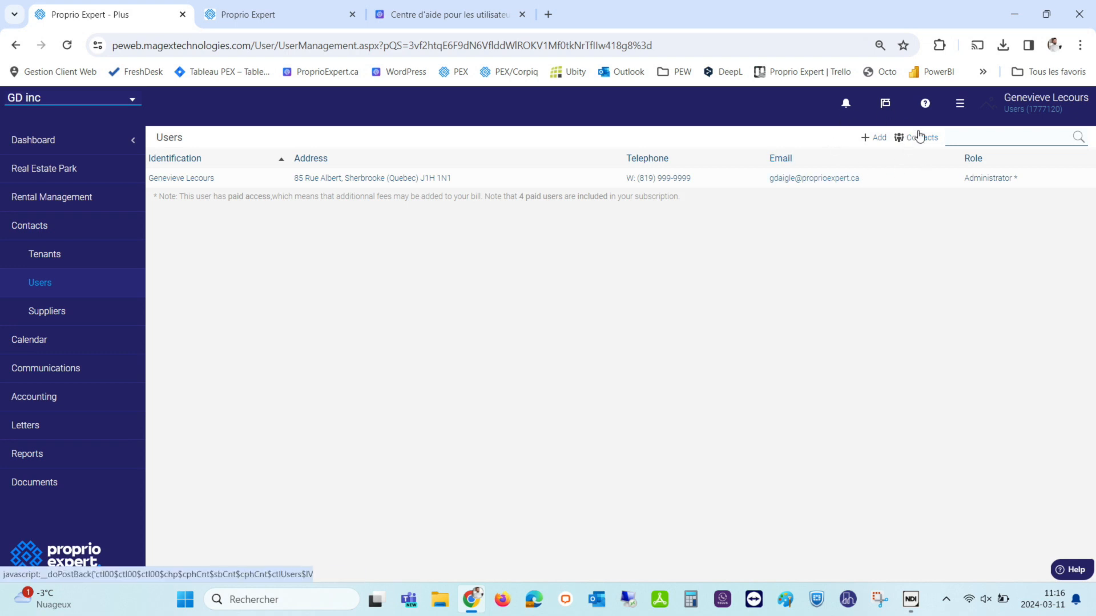
click(874, 137)
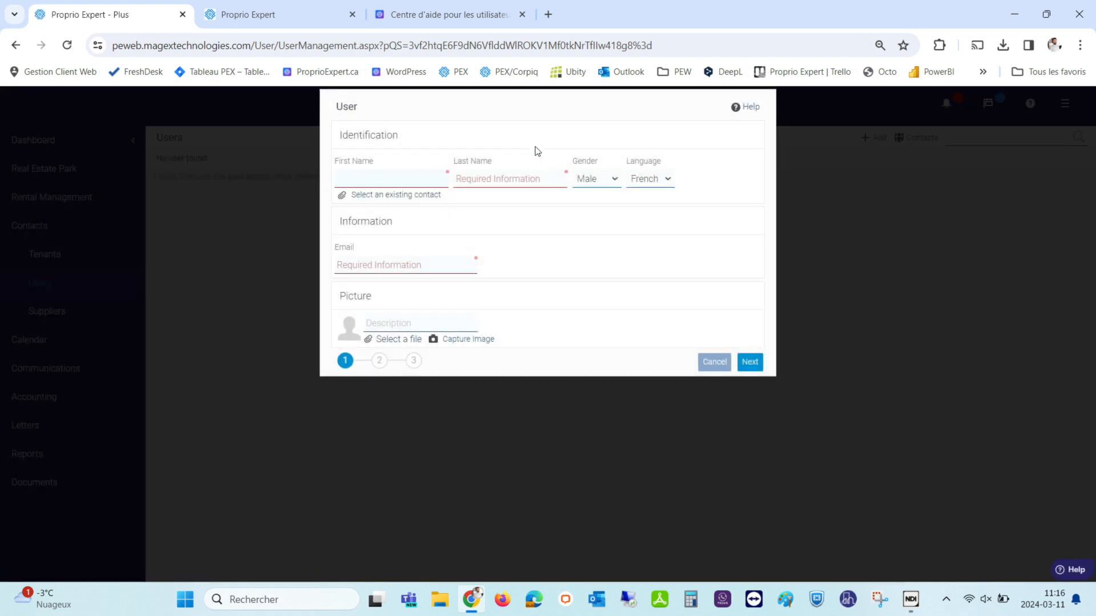
Fill the new user's details from the existing tenant contact and continue to step 2.
click(365, 196)
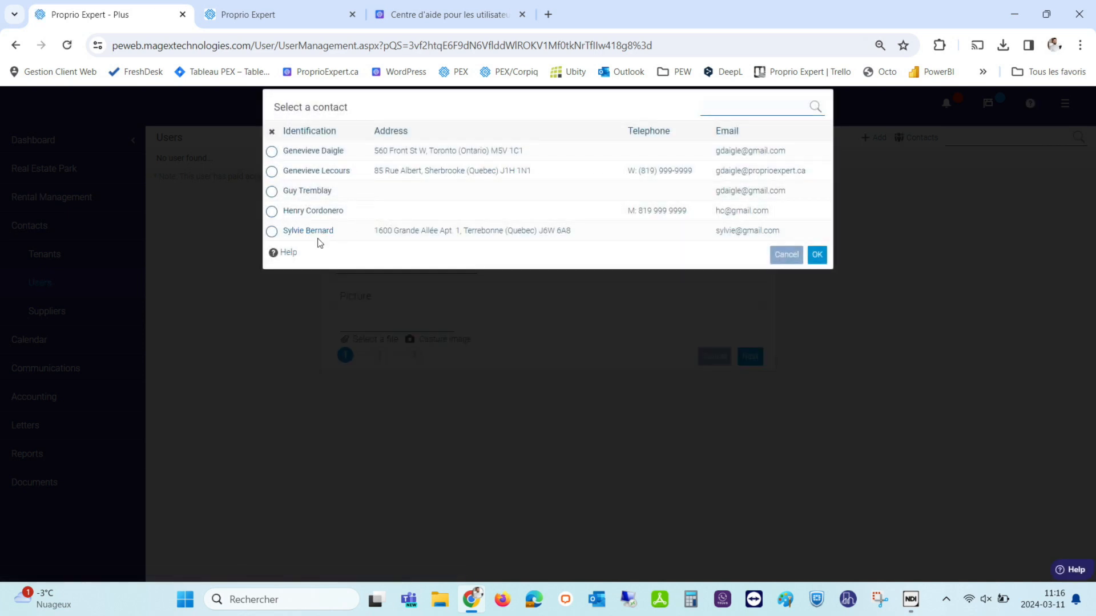
click(779, 257)
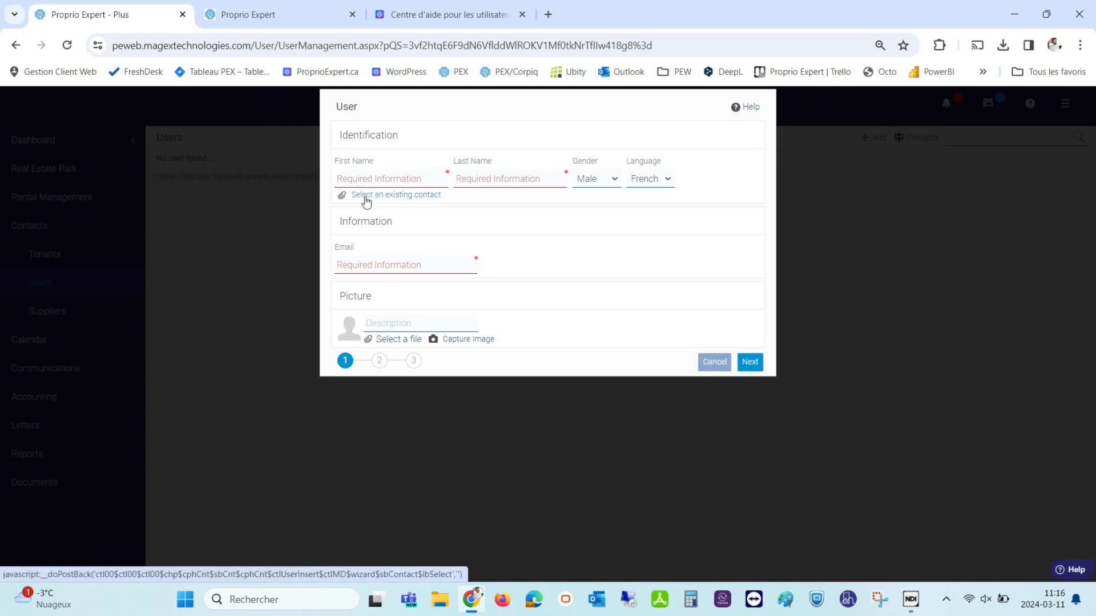
click(364, 196)
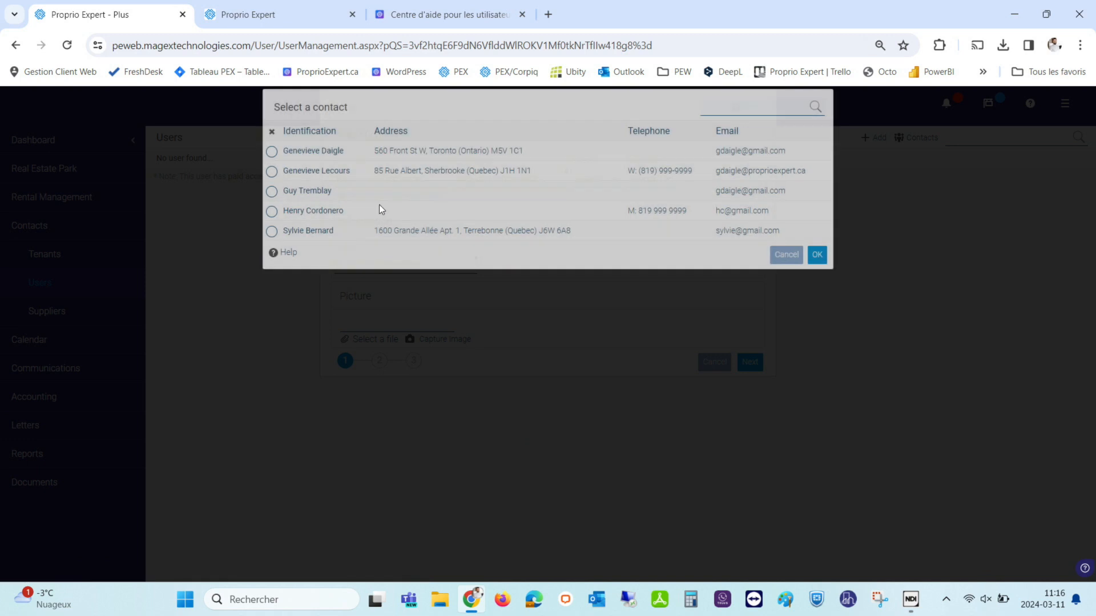
click(272, 231)
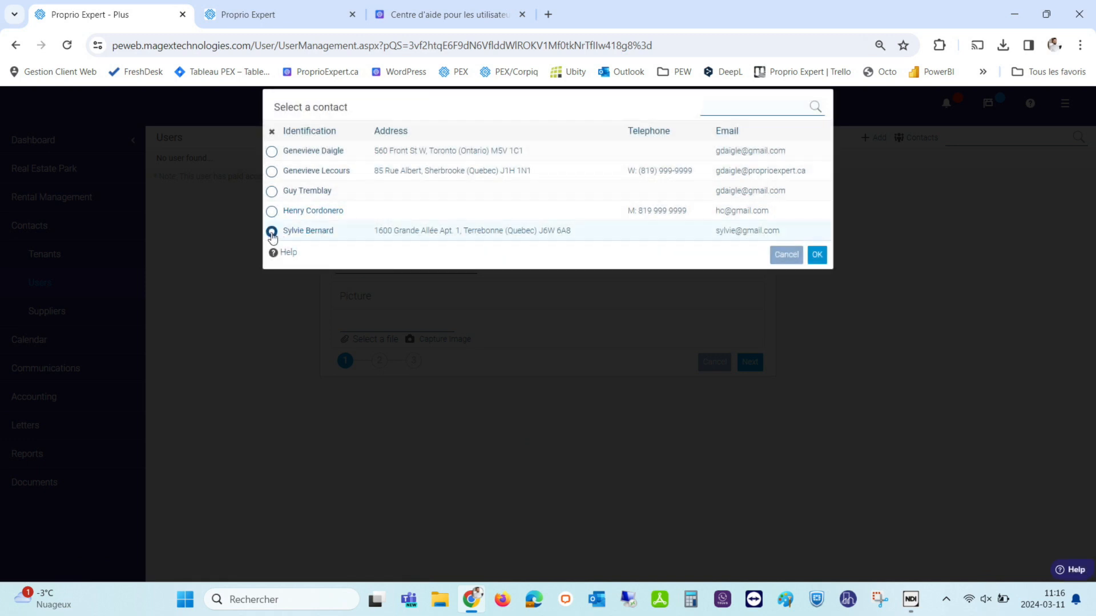
click(817, 256)
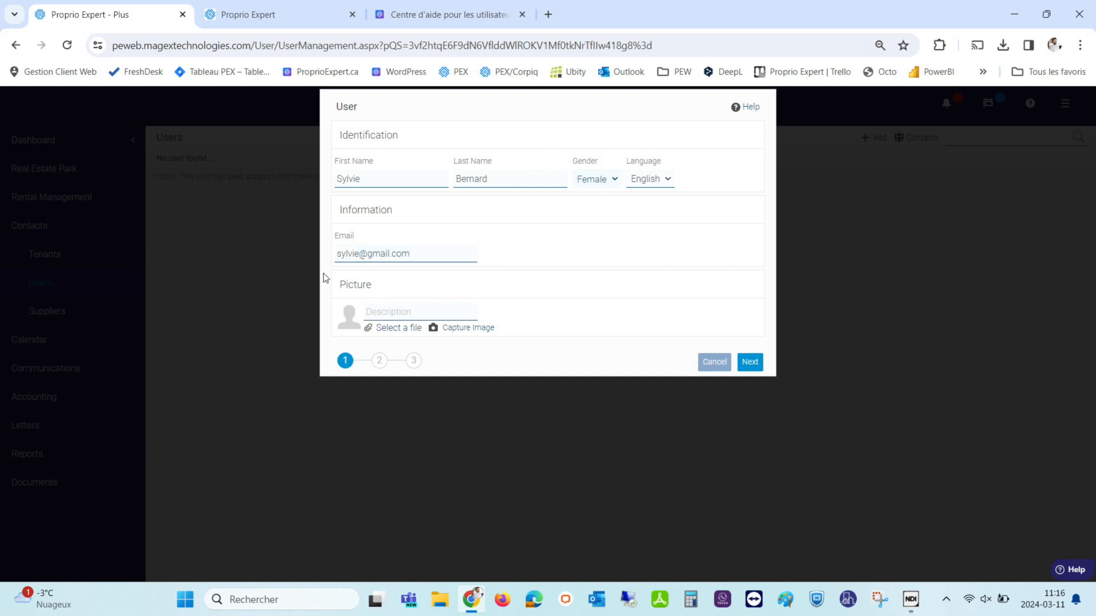
click(380, 362)
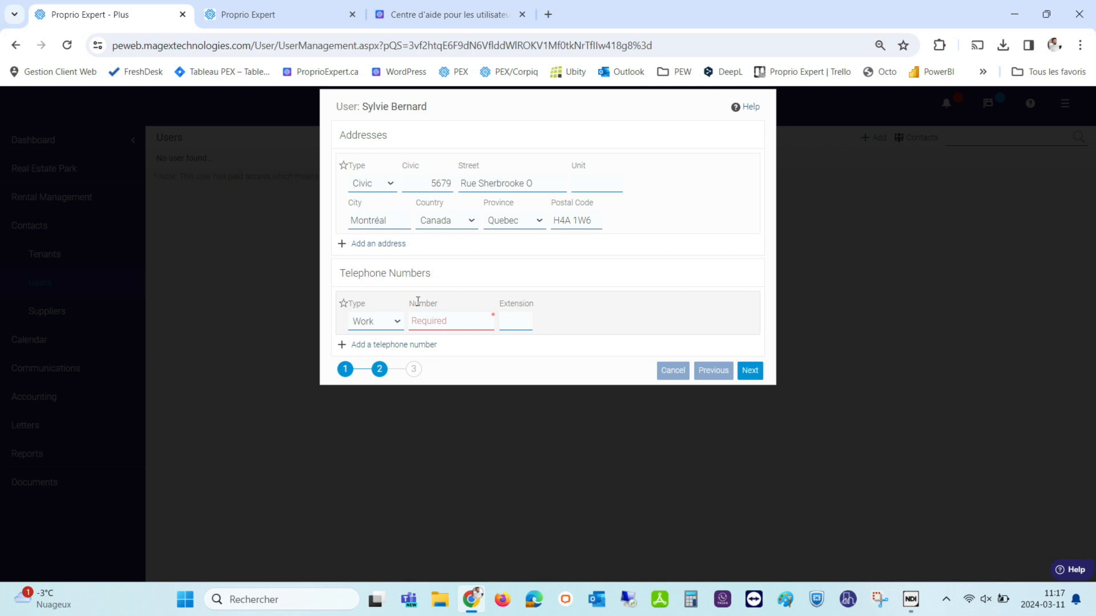
Enter the work phone number, continue to access rights, and choose the Administrator role.
click(421, 318)
click(411, 374)
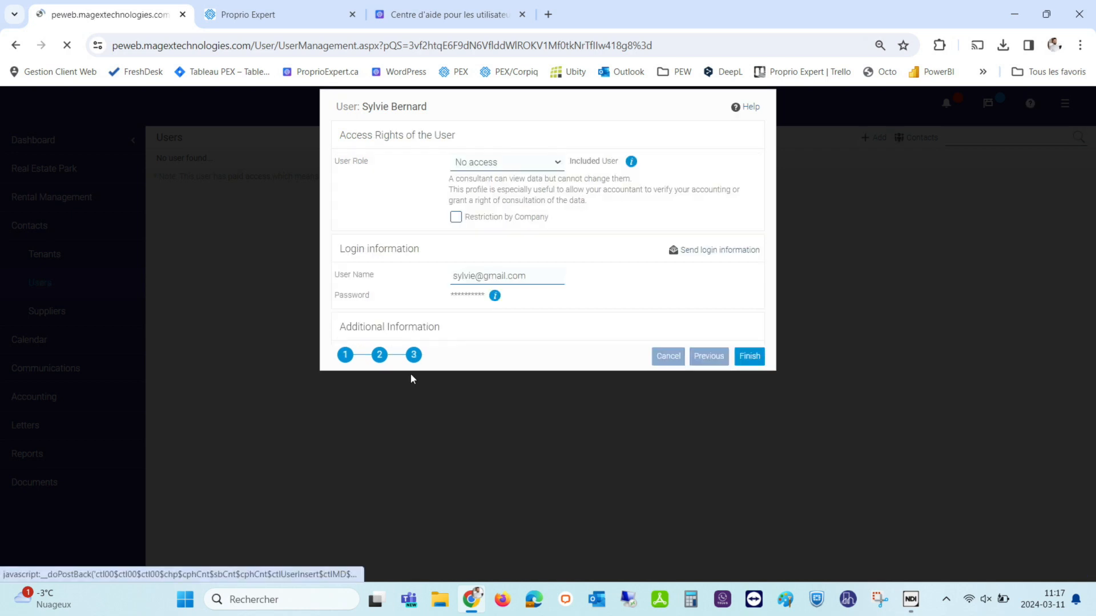
click(501, 164)
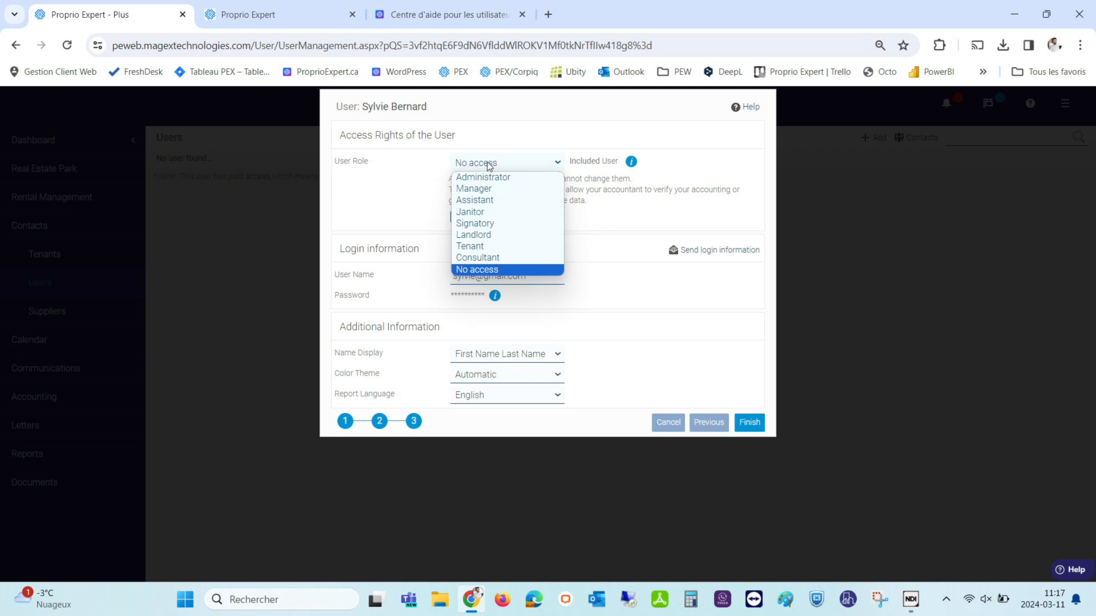
click(477, 177)
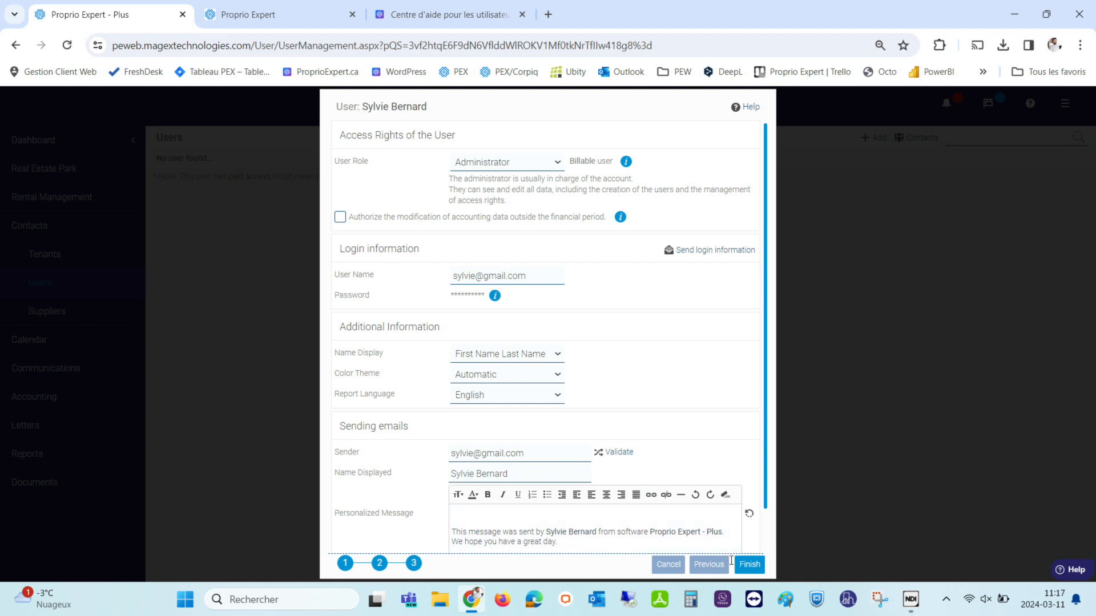
Switch the user role to Manager to read its permissions, then reopen the role list.
click(465, 166)
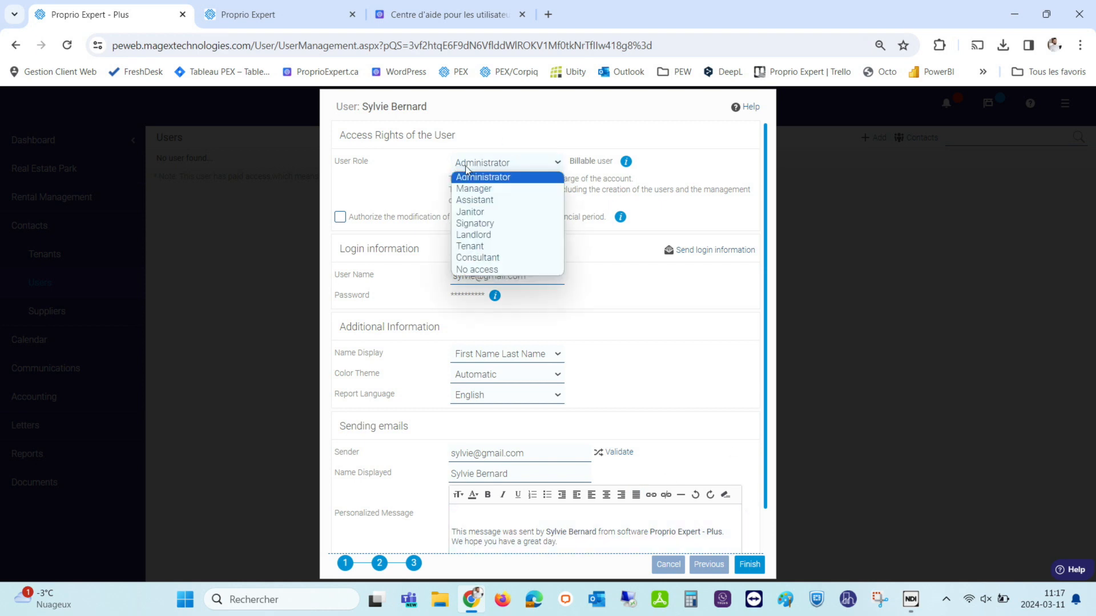
click(474, 194)
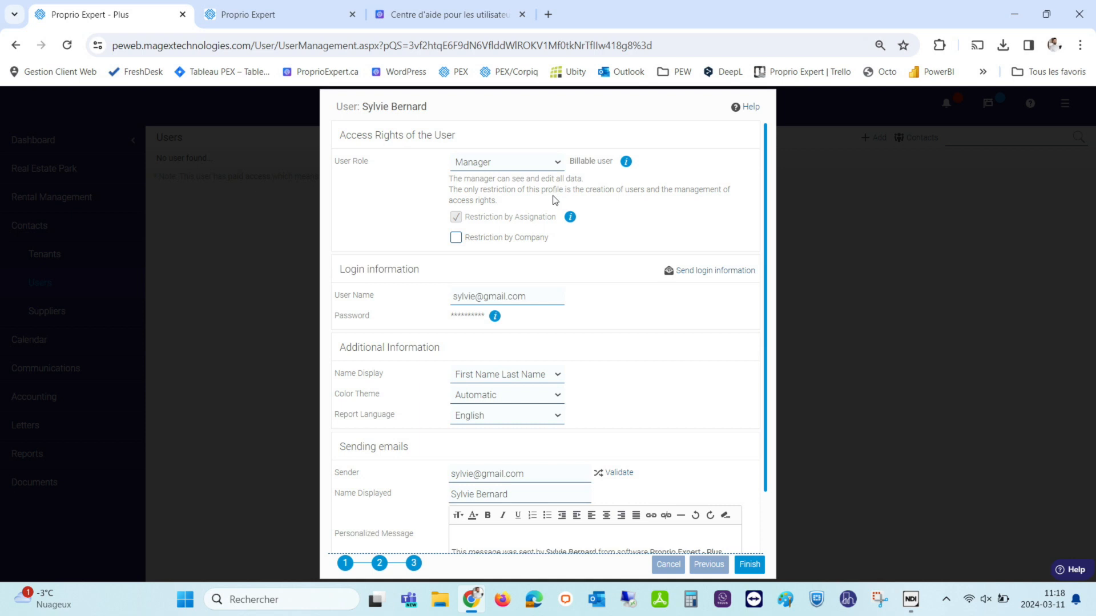
click(459, 165)
Set the role back to Administrator, then change it to Assistant.
click(468, 174)
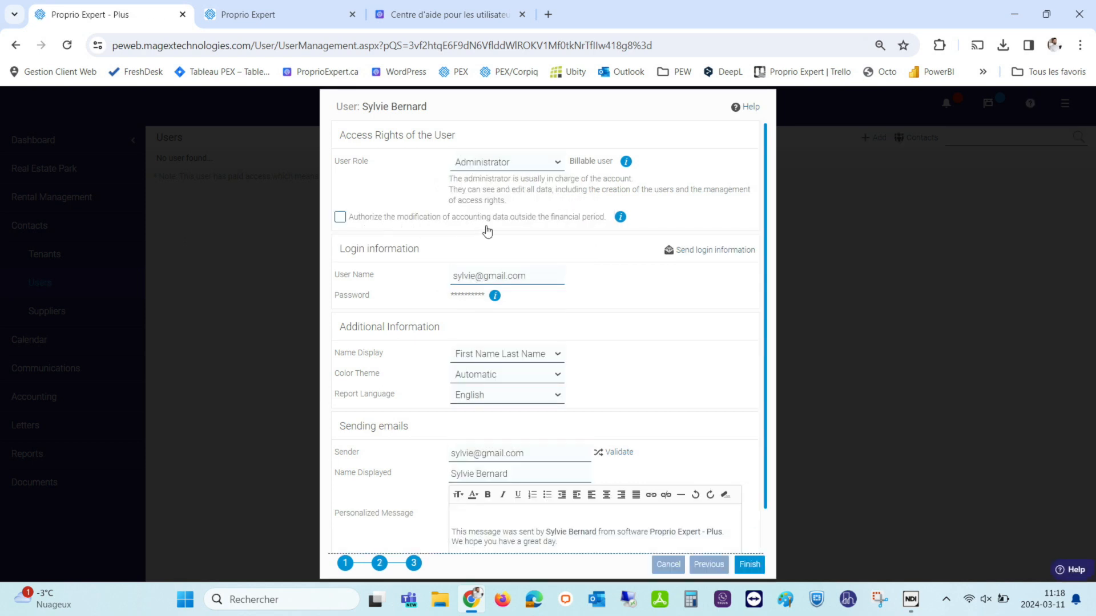
click(491, 162)
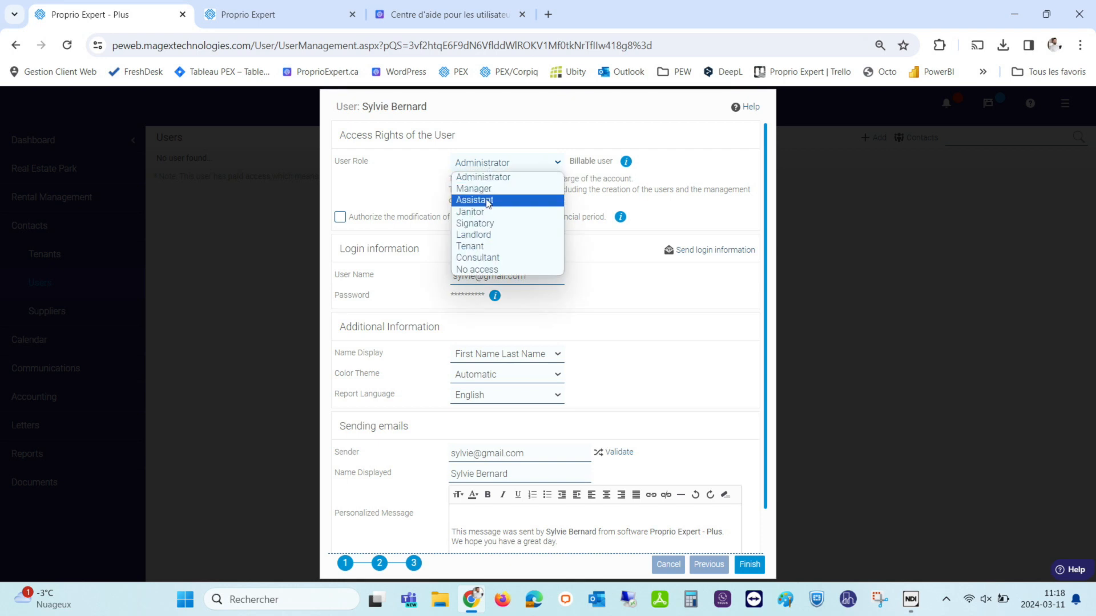
click(487, 200)
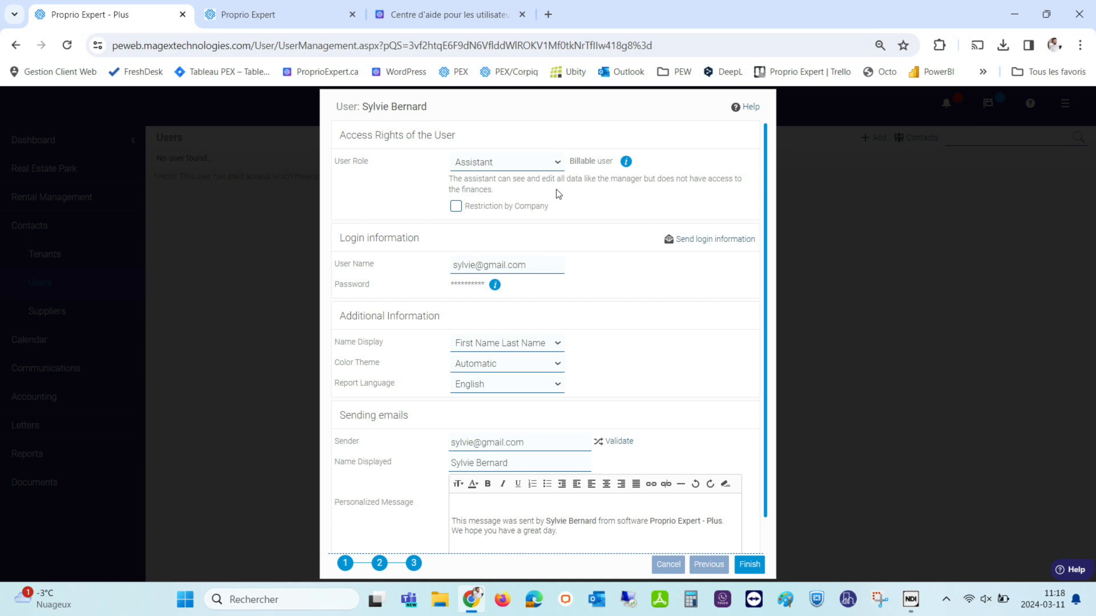
Restrict the Assistant by company, granting access to GD inc.
click(468, 208)
click(341, 275)
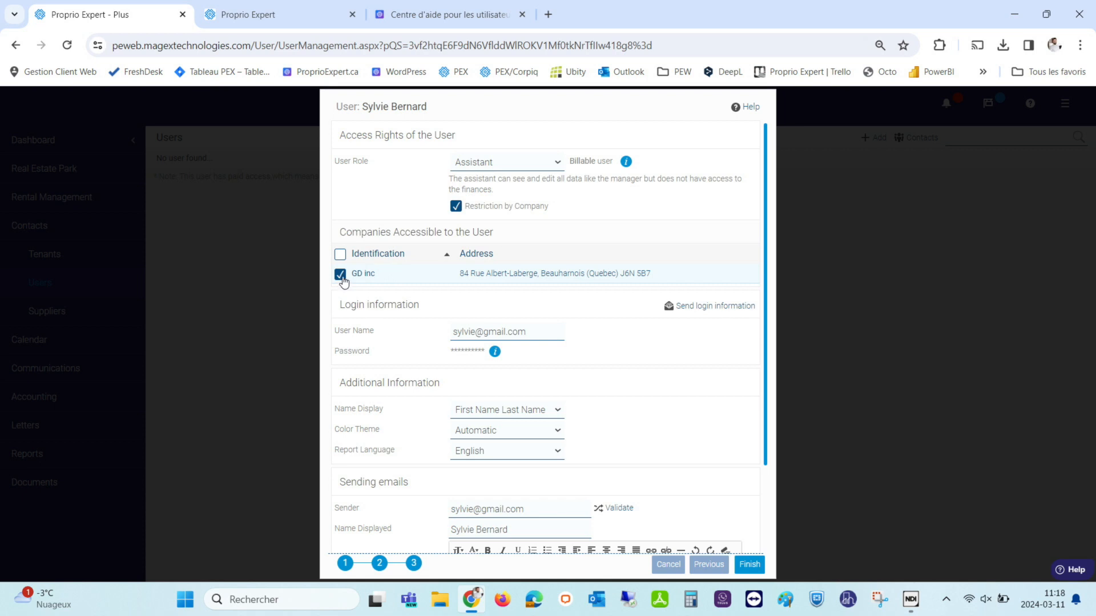
click(341, 275)
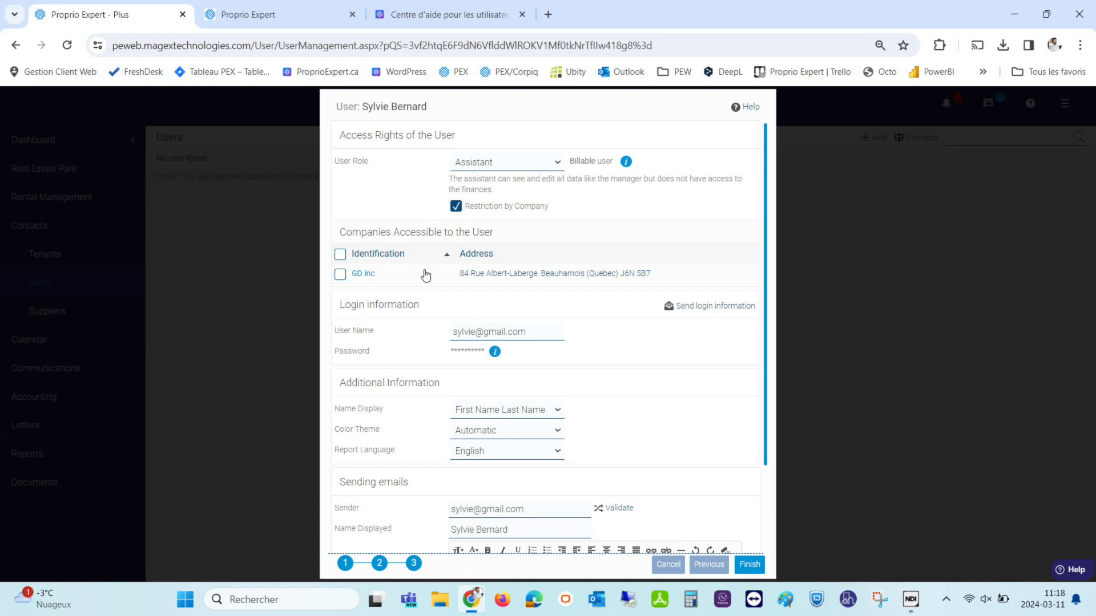
click(341, 277)
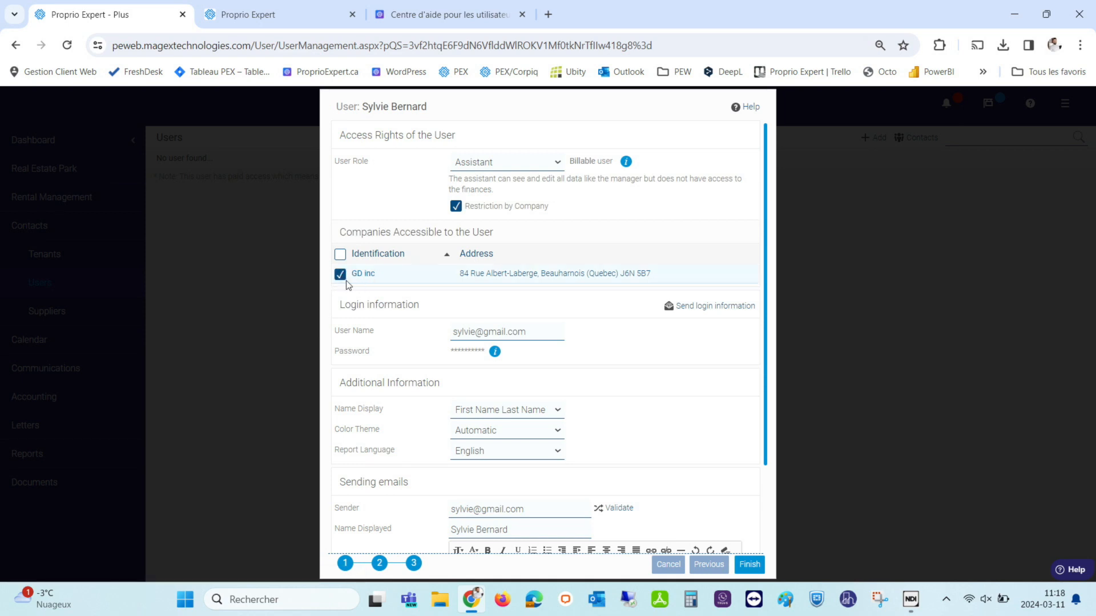
click(476, 167)
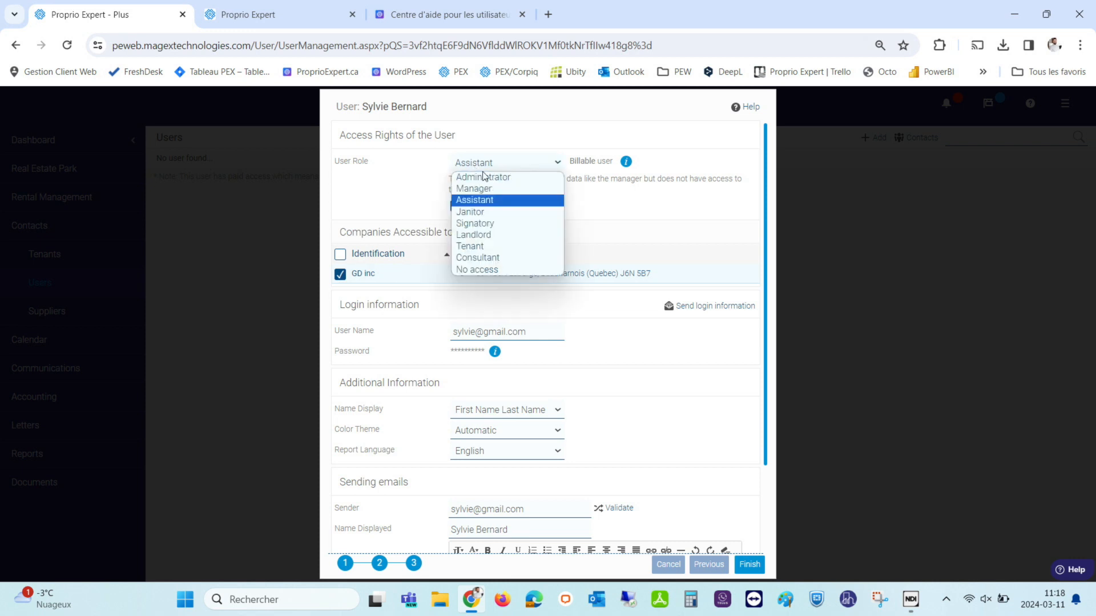
Try the Janitor role, then change the user's role to Signatory.
click(473, 213)
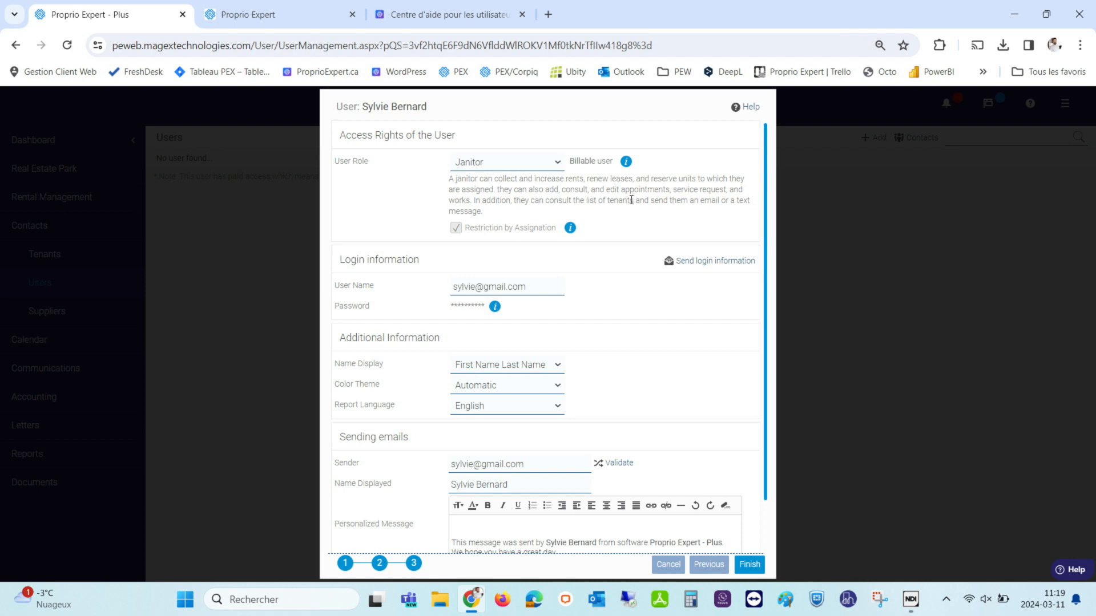
click(495, 167)
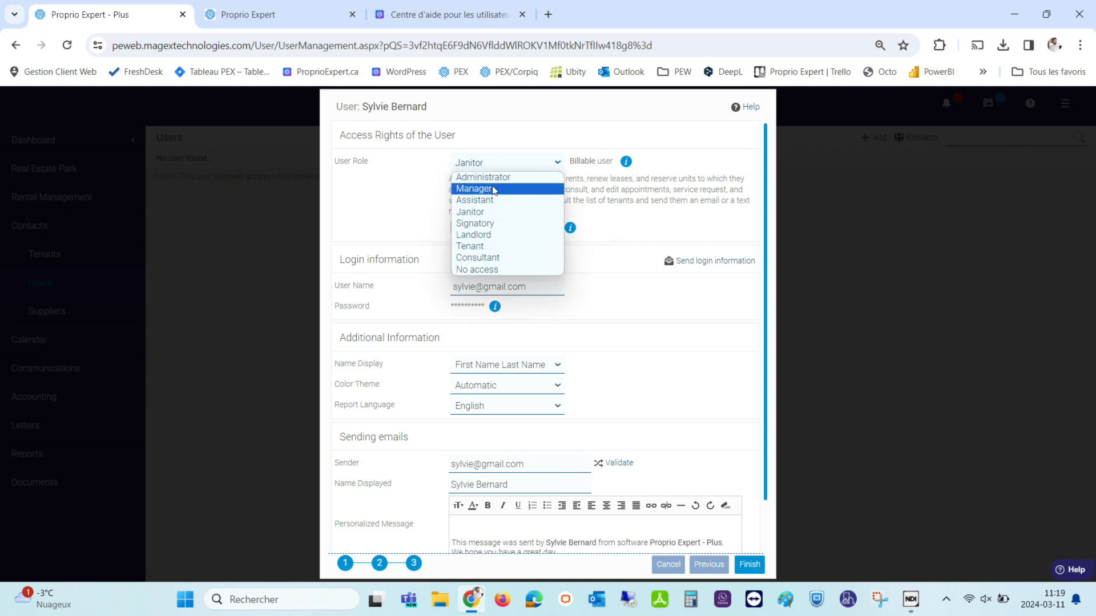
click(488, 225)
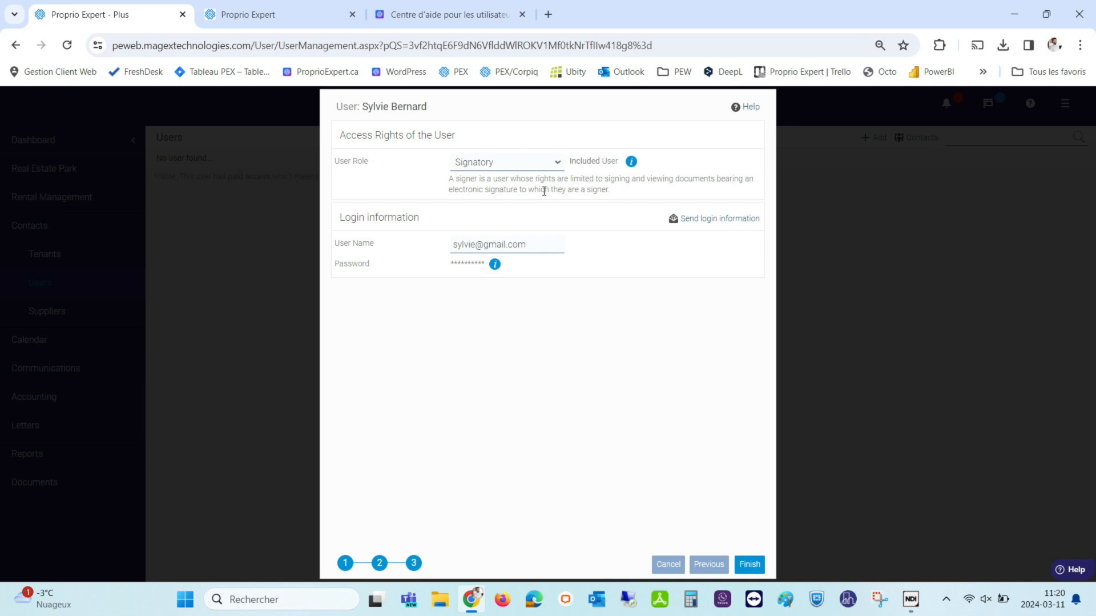
Set the user's role to Landlord to review it, then change it to Tenant.
click(522, 166)
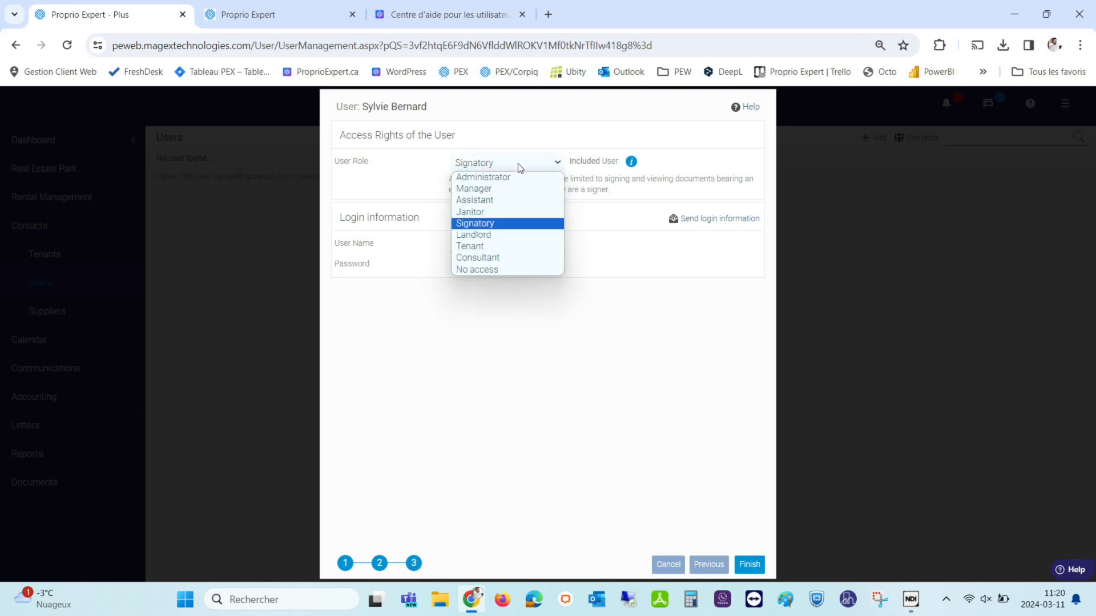
click(483, 235)
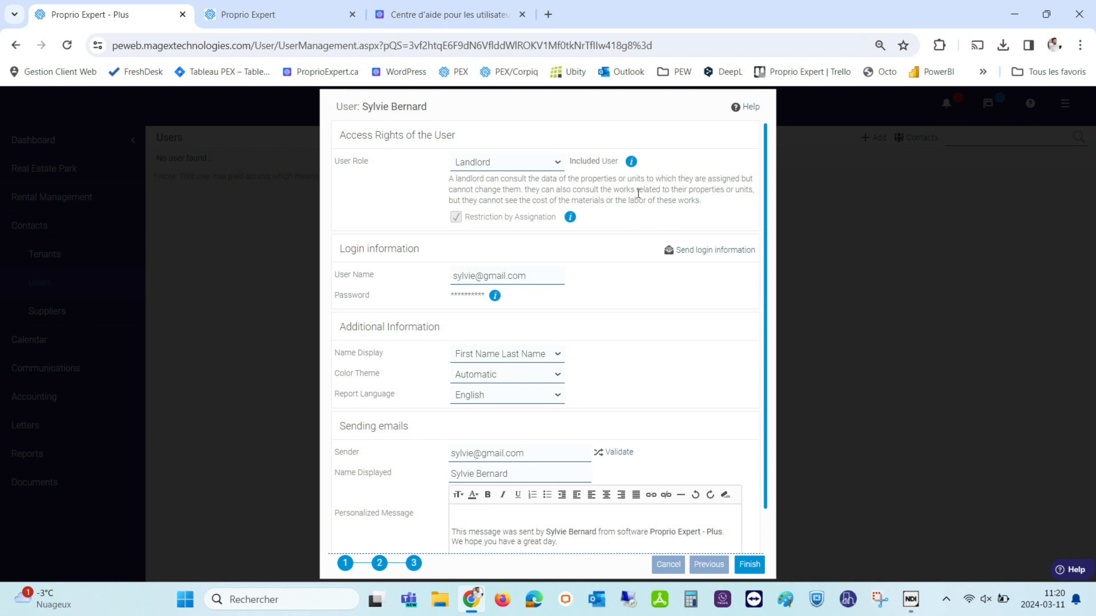
click(504, 166)
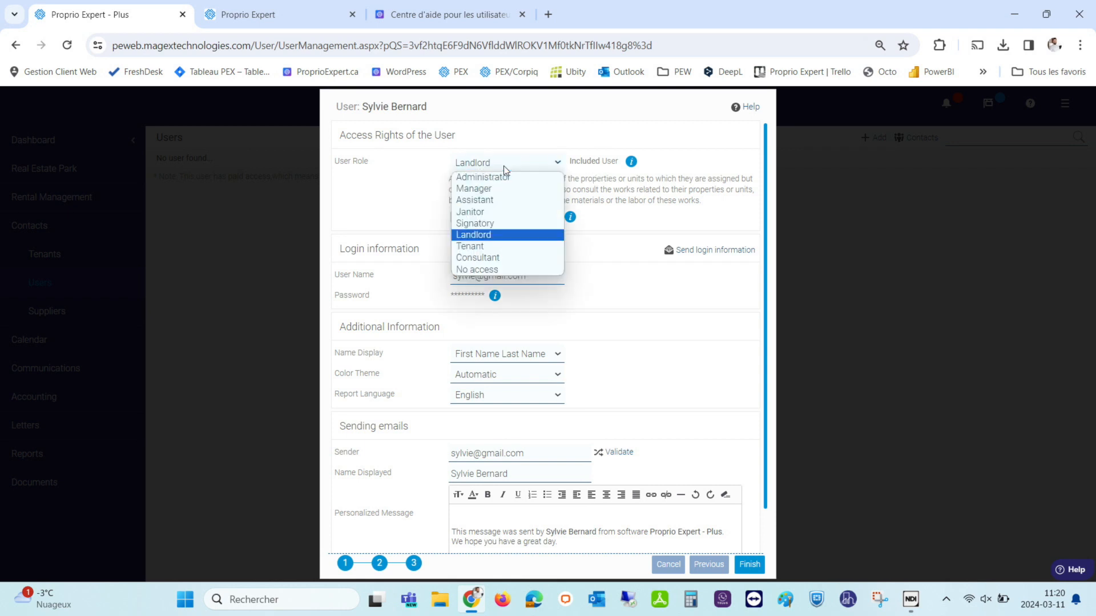
click(470, 246)
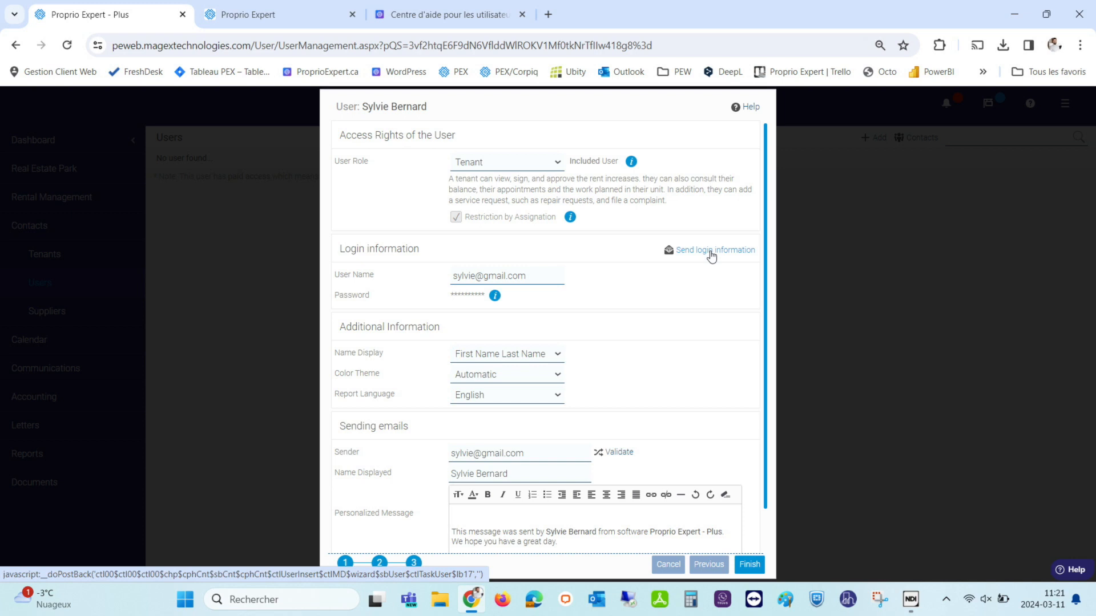
Switch the new user's role to Consultant, then settle on No access.
click(521, 162)
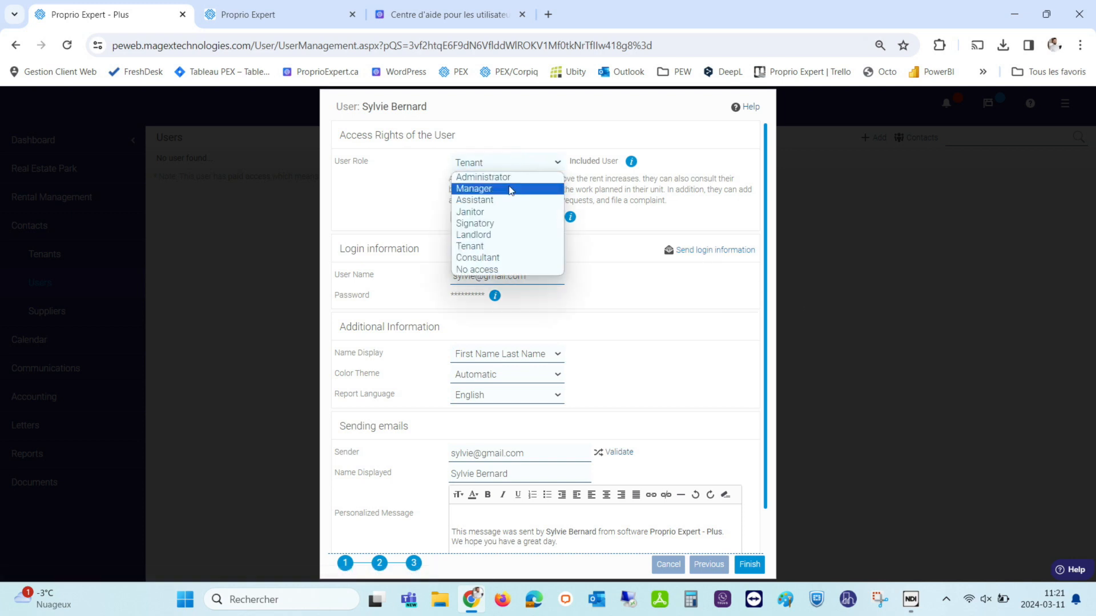
click(510, 258)
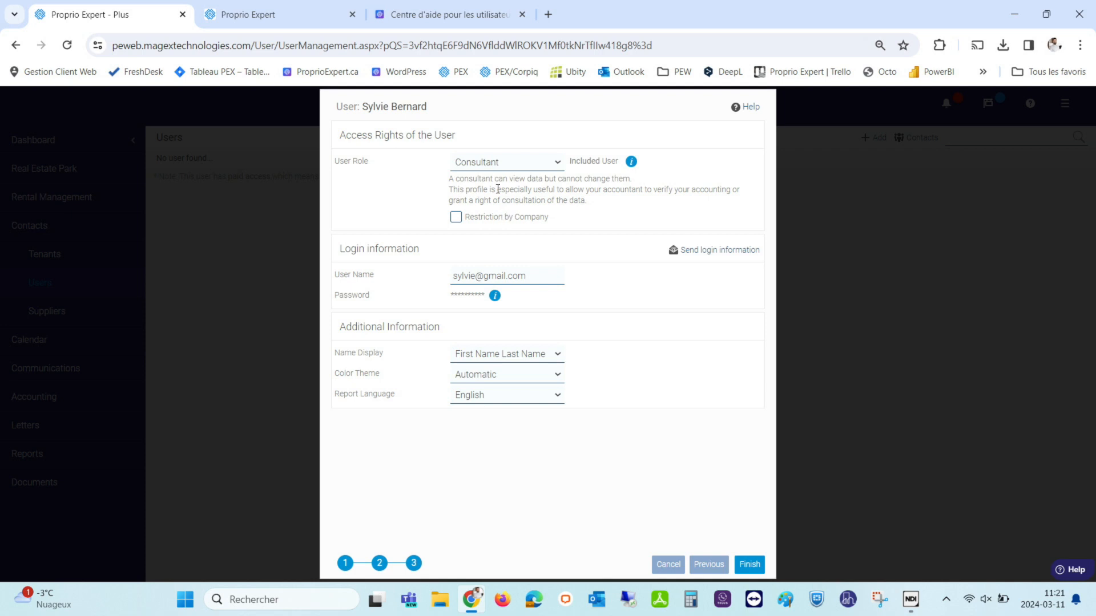
click(488, 161)
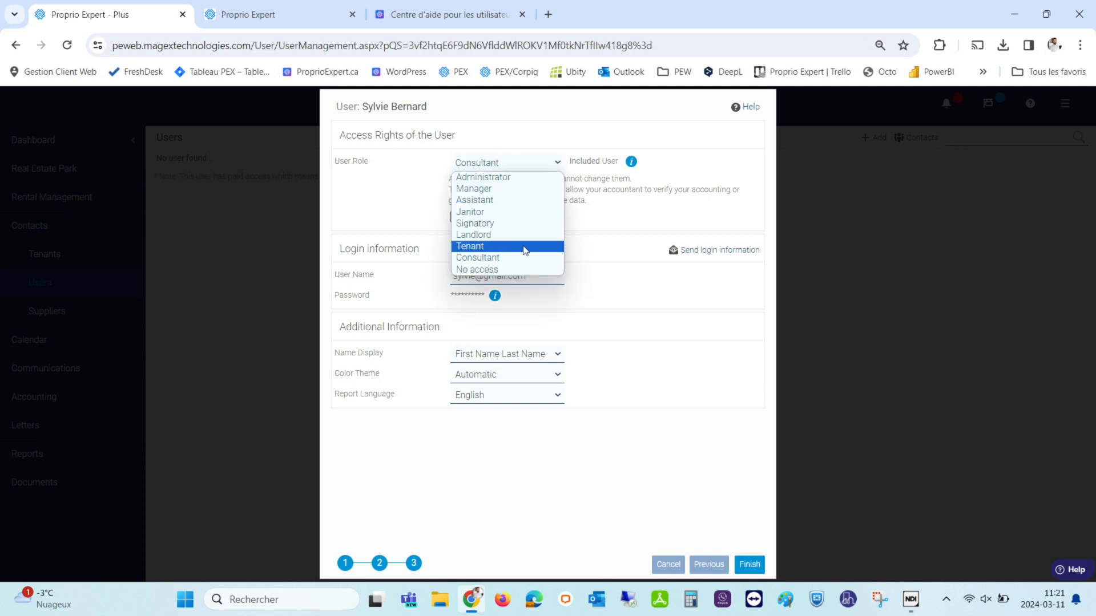
click(473, 271)
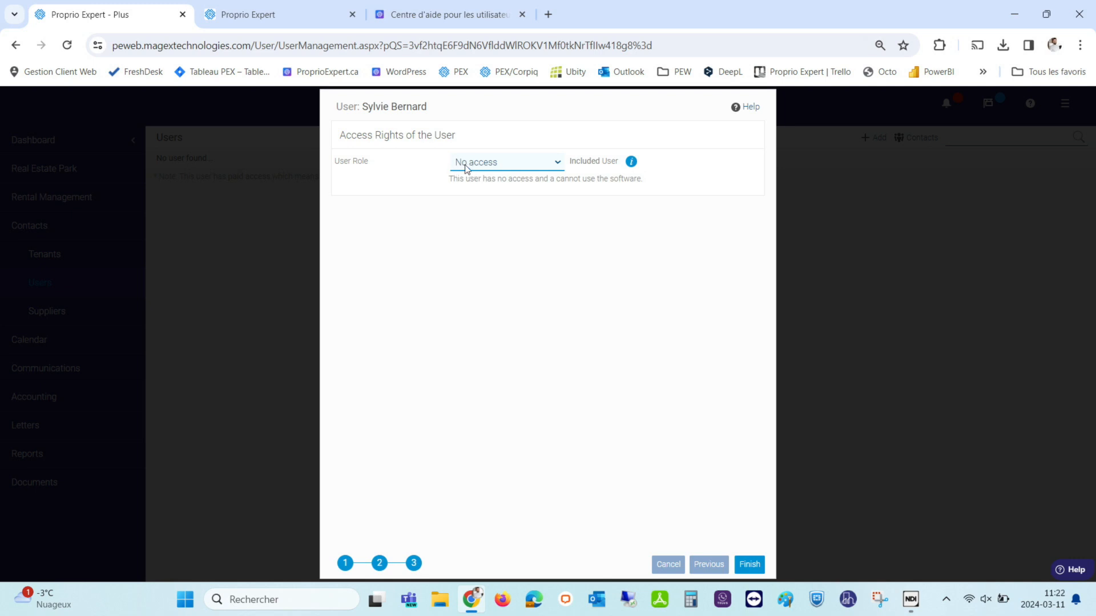
click(470, 169)
click(471, 168)
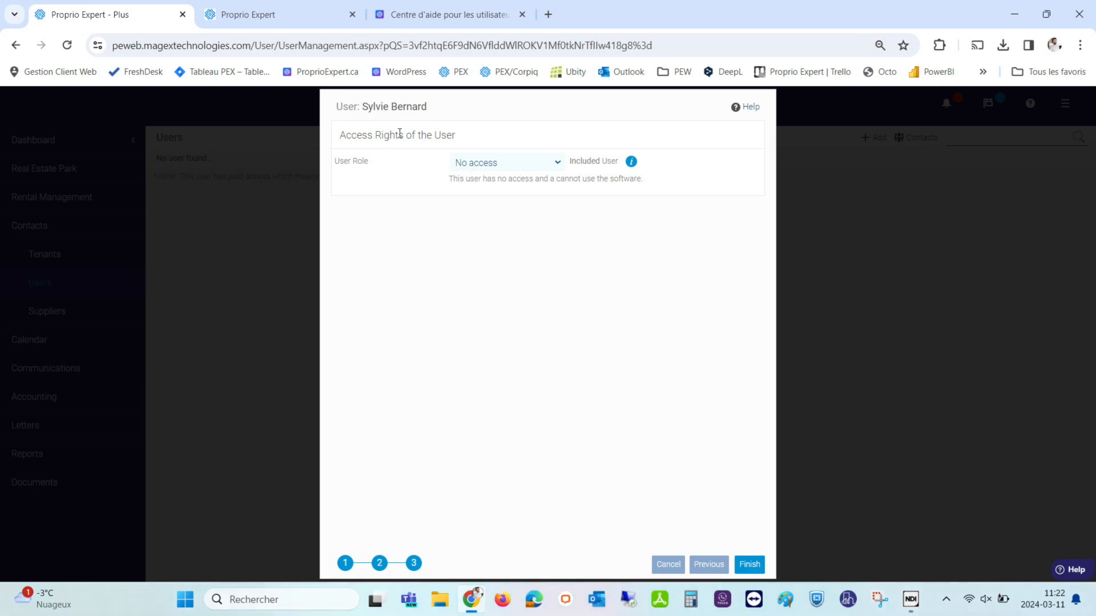
Cancel the unsaved new user, confirm discarding it, and open the Reports page.
click(667, 565)
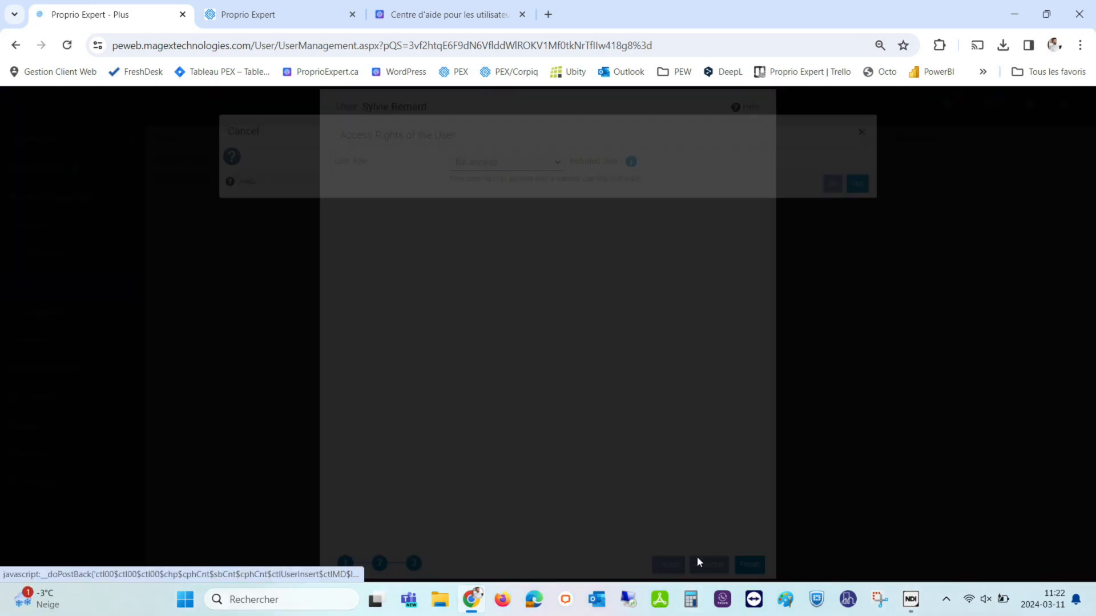
click(857, 204)
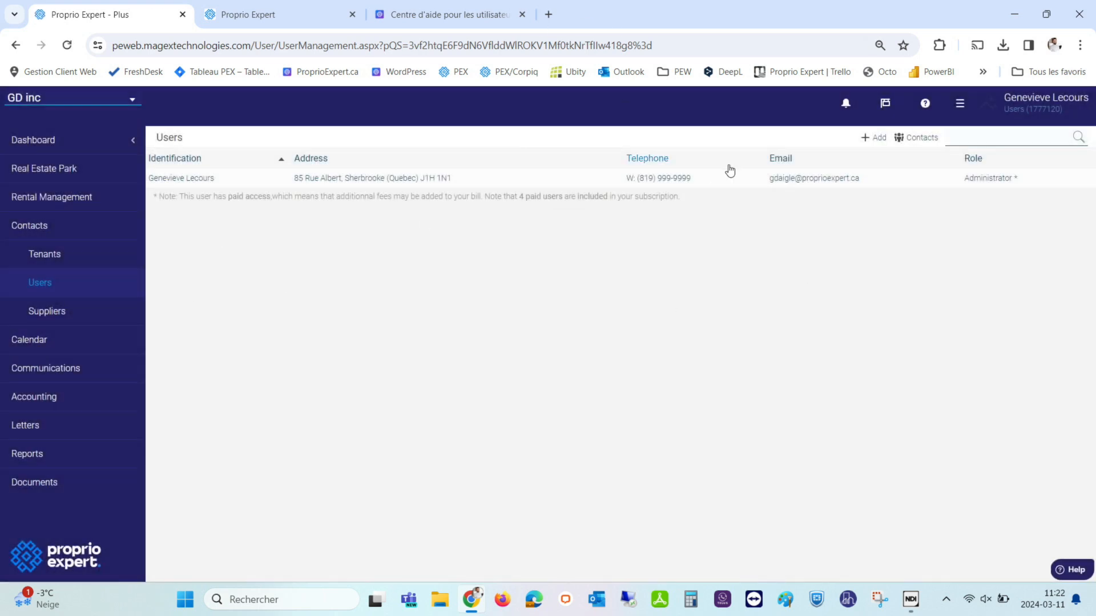
click(959, 105)
click(955, 106)
click(28, 455)
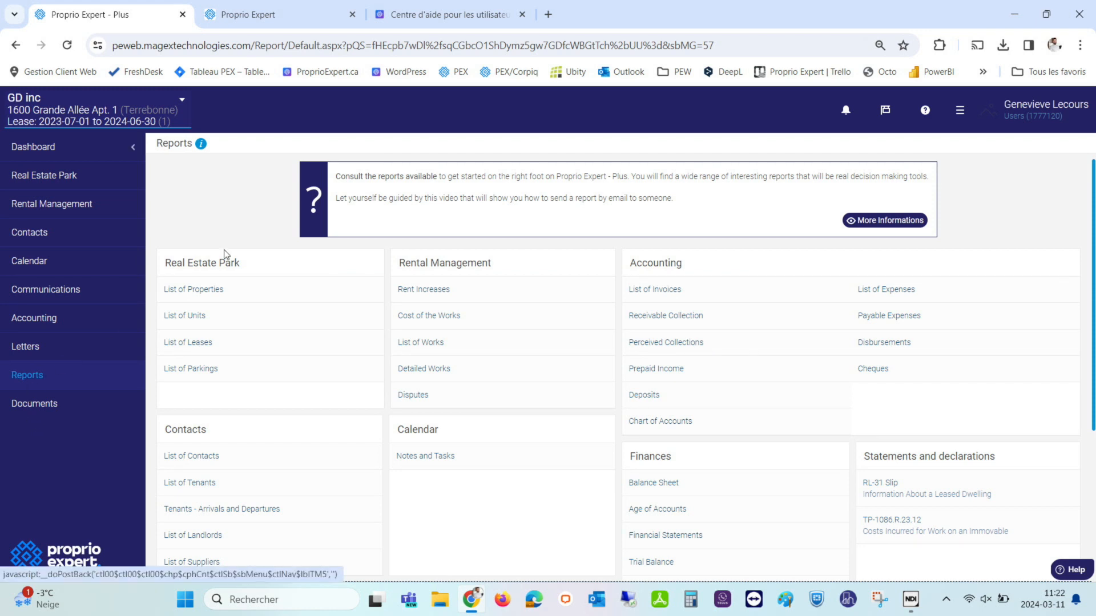
Show the Help Center in English and open the 'How to Add a Contact (Tenant, Other)' procedure.
click(418, 15)
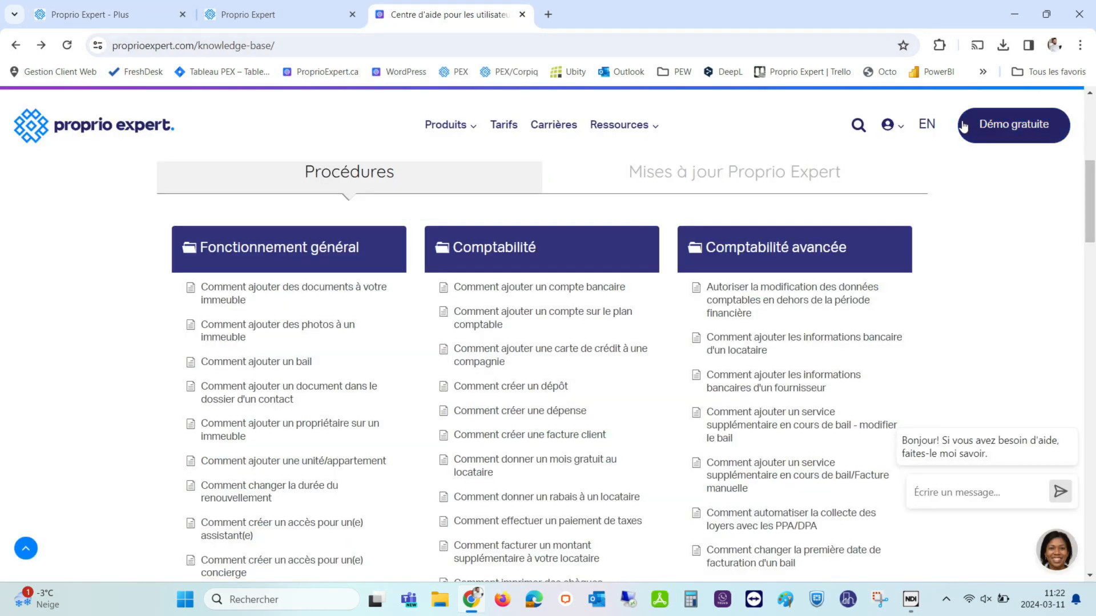
click(927, 127)
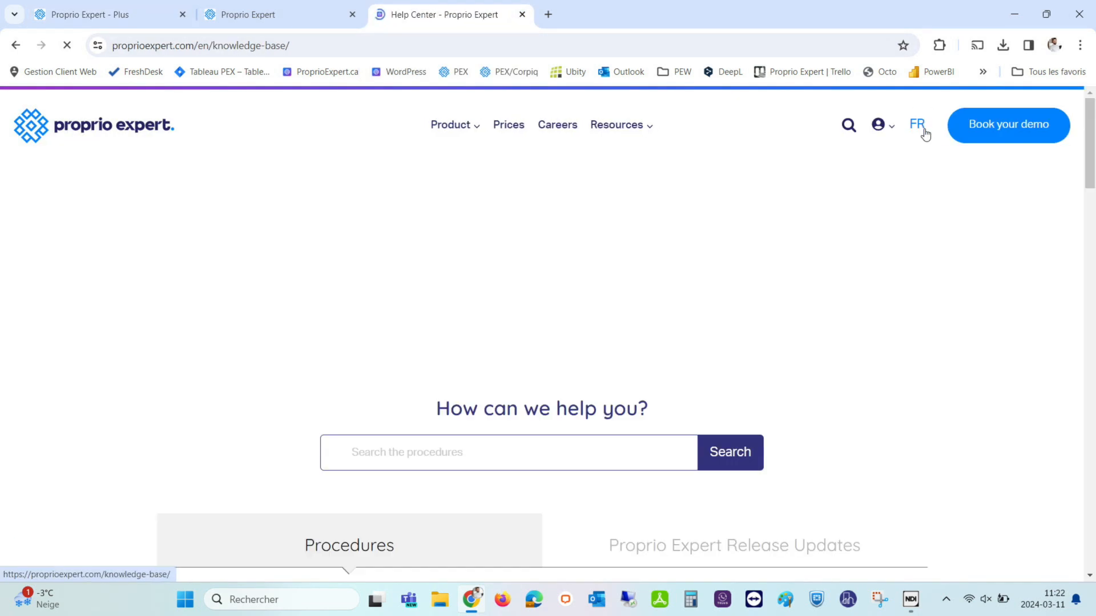
scroll(372, 409, down, 5)
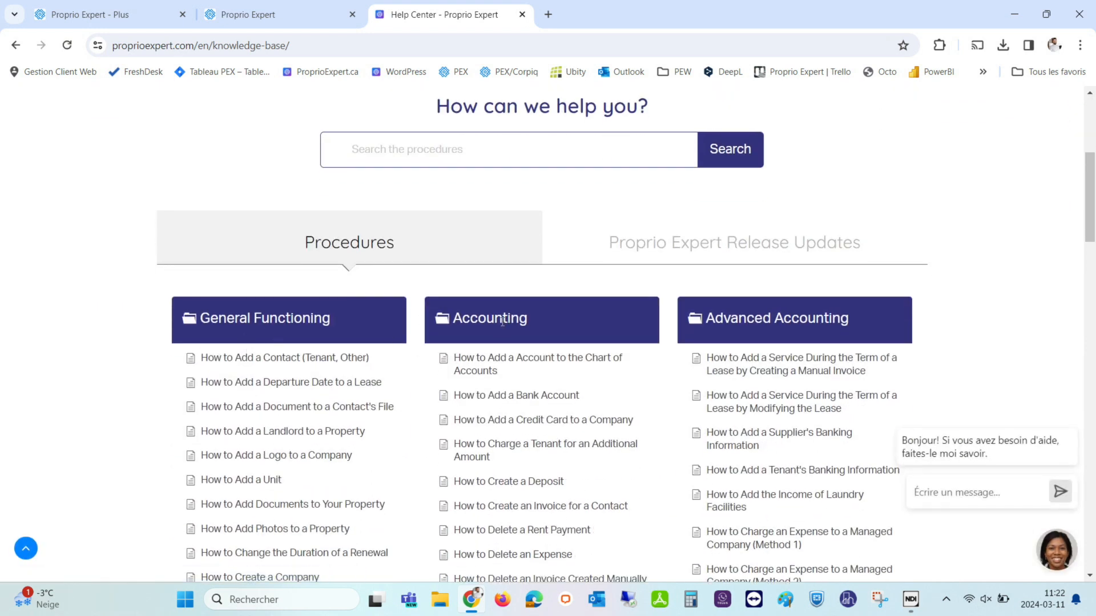
click(226, 365)
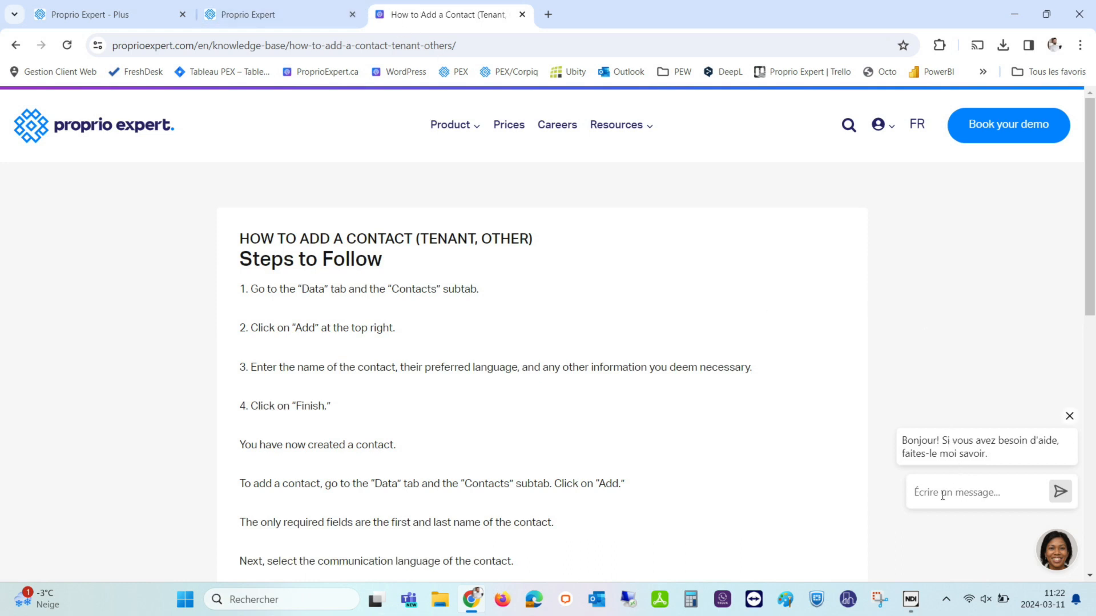
Open LiveChat with a product expert from the chat avatar beside the article.
click(1057, 558)
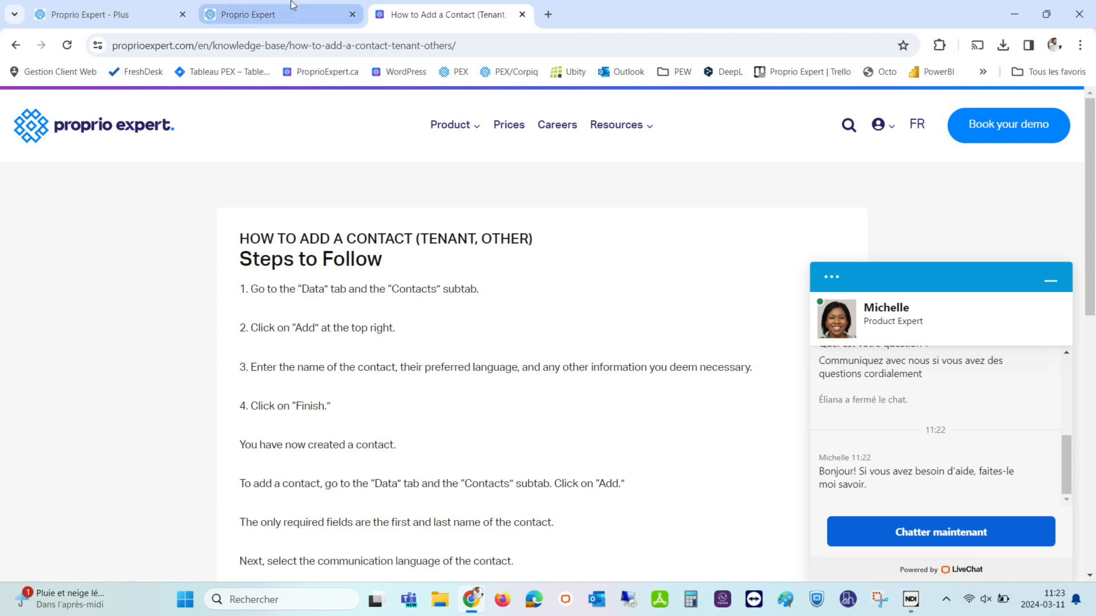
mouse_move(354, 21)
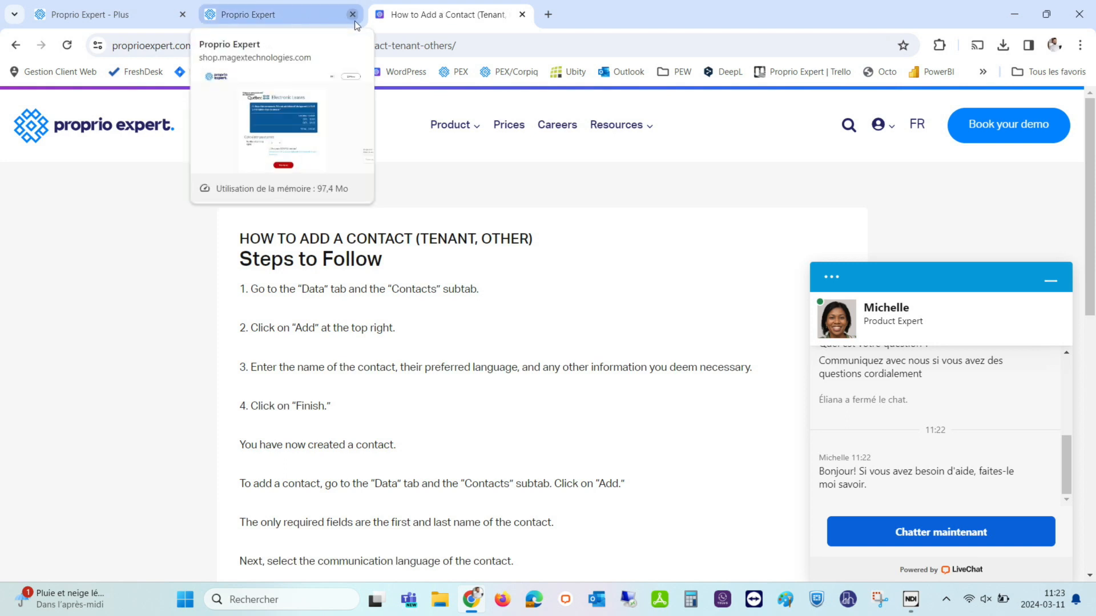